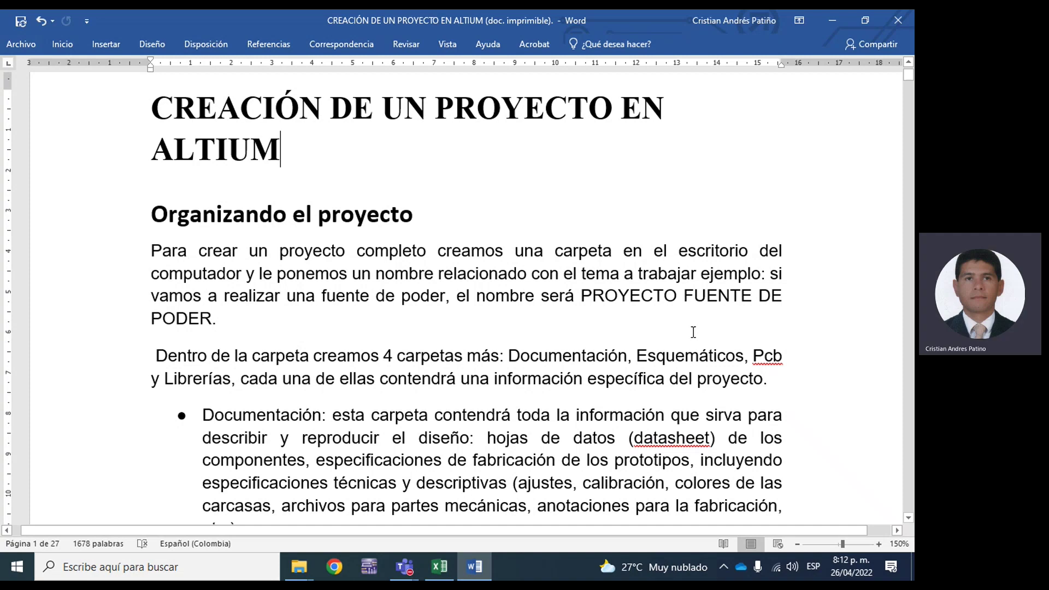
# Read the Word guide's project-folder descriptions down to PCB, then switch to the TAI 97 folder window
pyautogui.scroll(-4, 693, 331)
pyautogui.scroll(1, 693, 332)
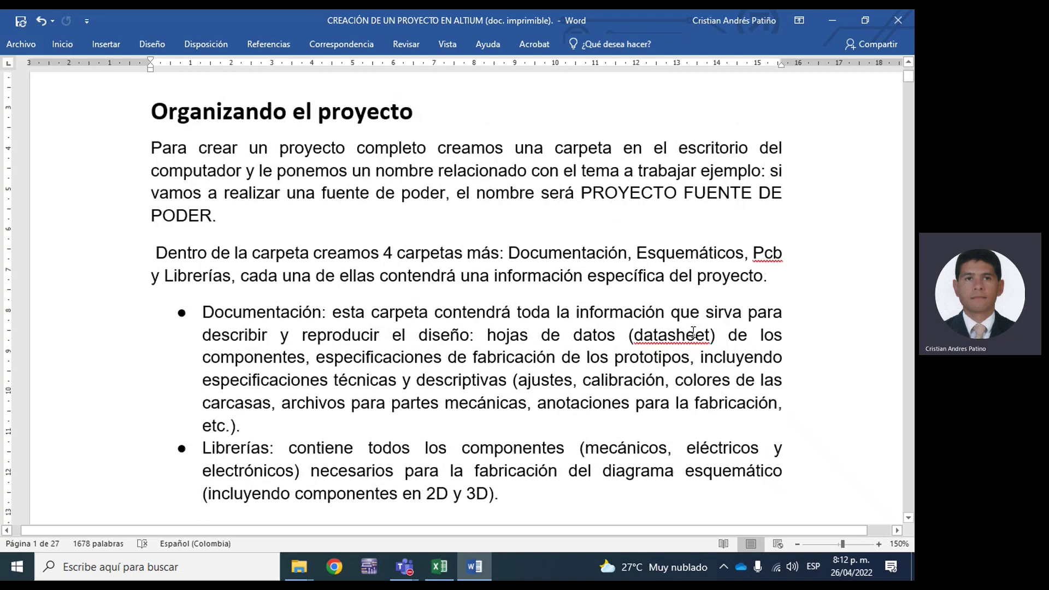
pyautogui.scroll(-1, 694, 332)
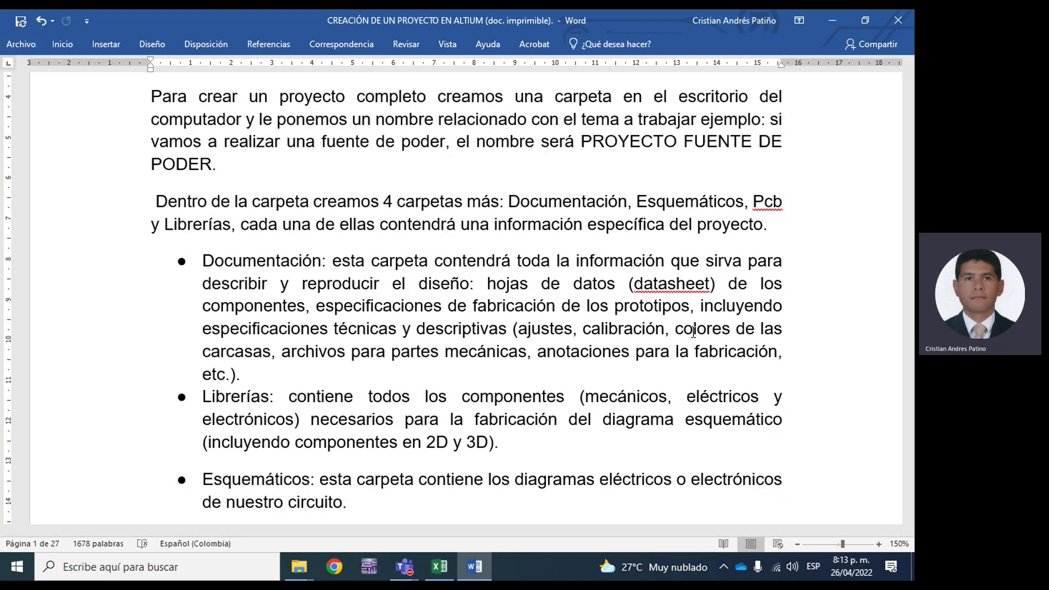
pyautogui.scroll(-1, 696, 332)
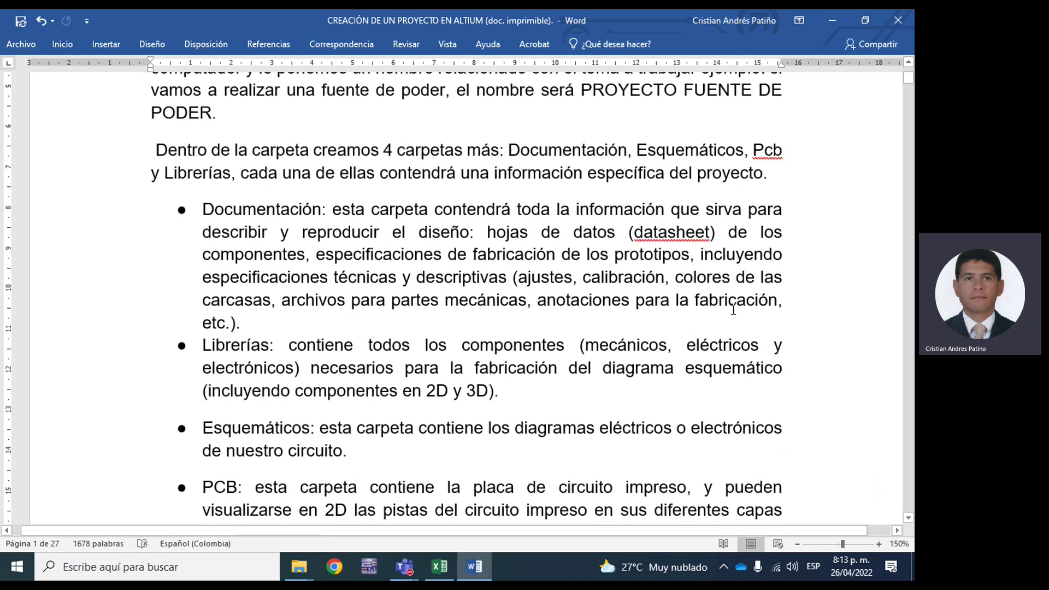
pyautogui.scroll(-1, 734, 310)
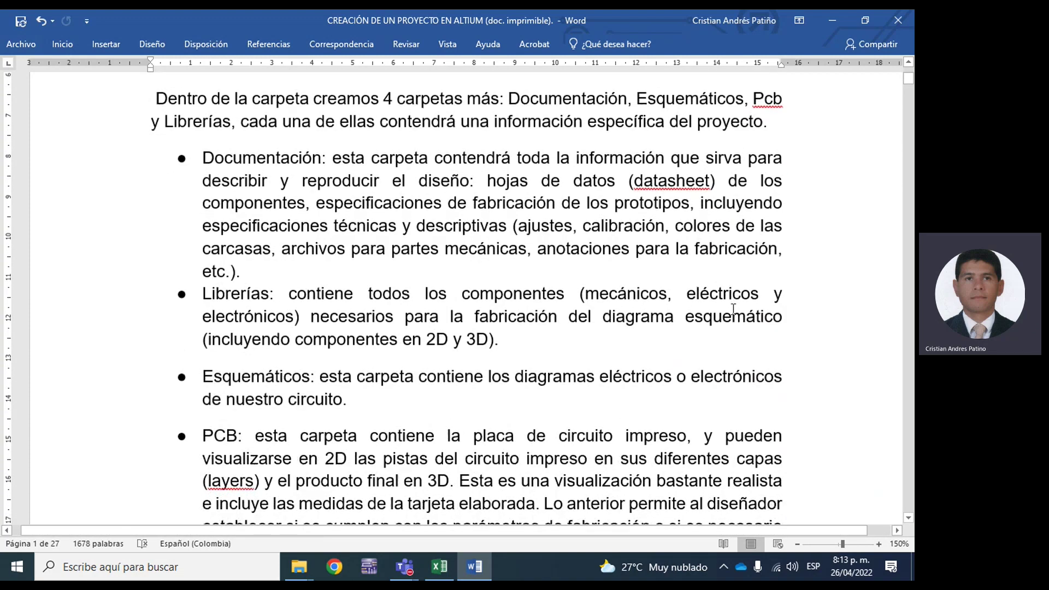
pyautogui.hotkey('alt', 'Tab')
pyautogui.hotkey('alt', 'Tab')
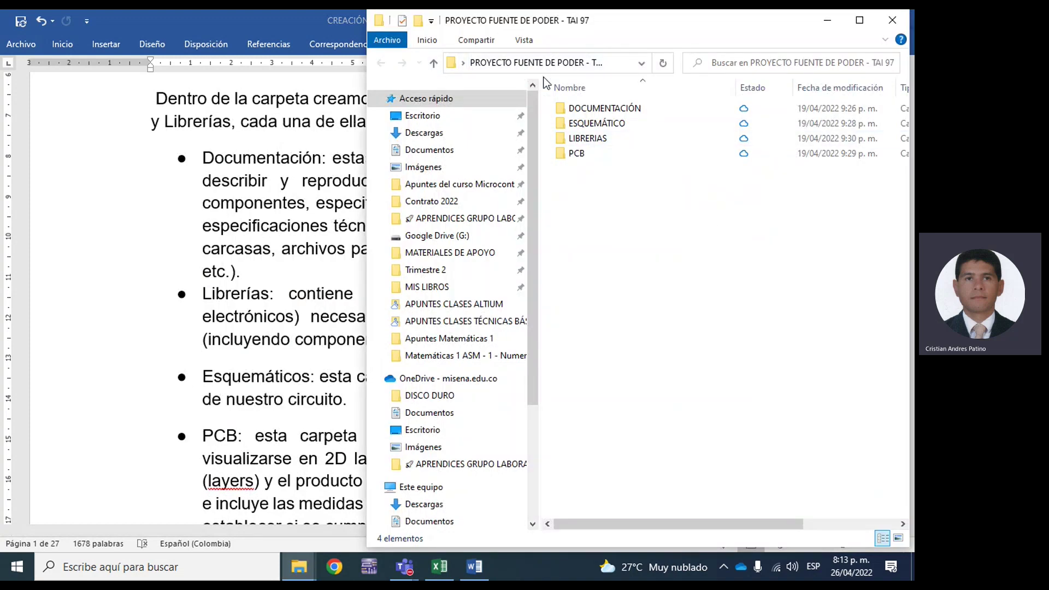
# Open the PROYECTO FUENTE DE PODER - TAI 97 folder from the desktop
pyautogui.click(432, 116)
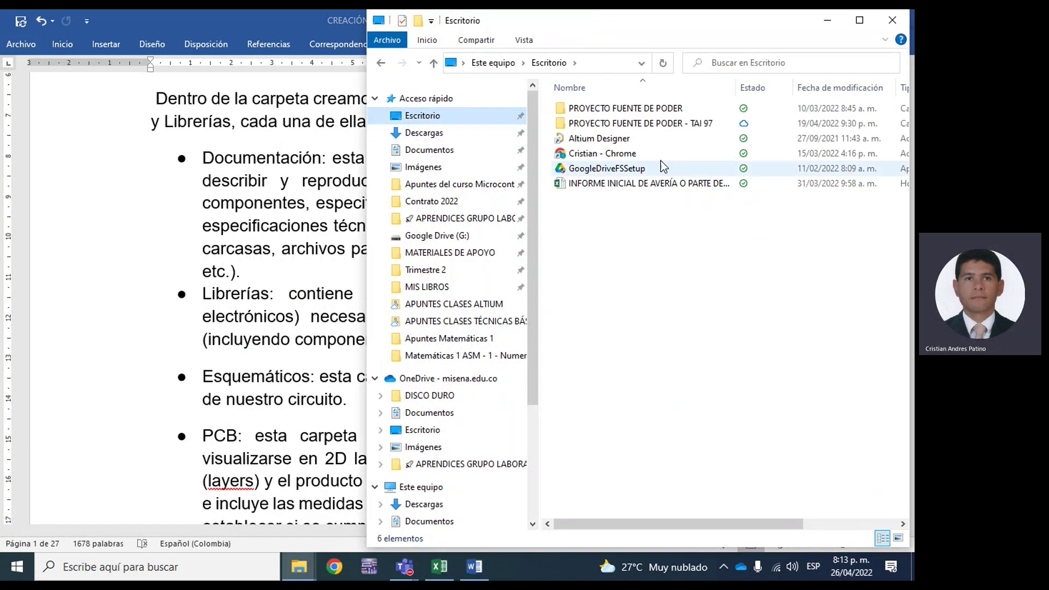
pyautogui.moveTo(640, 127)
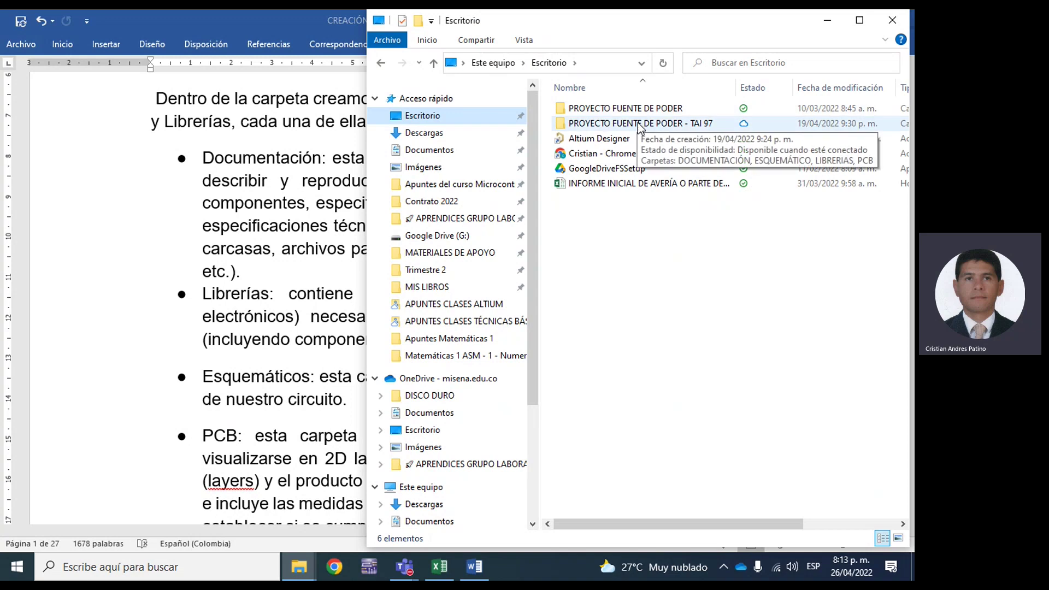
pyautogui.click(639, 124)
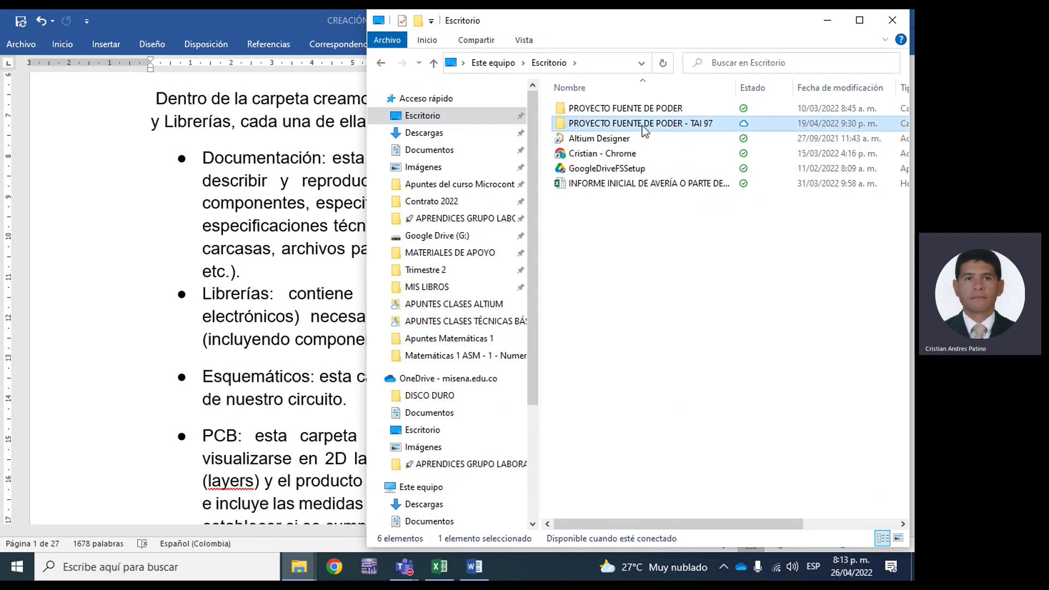
pyautogui.moveTo(565, 125)
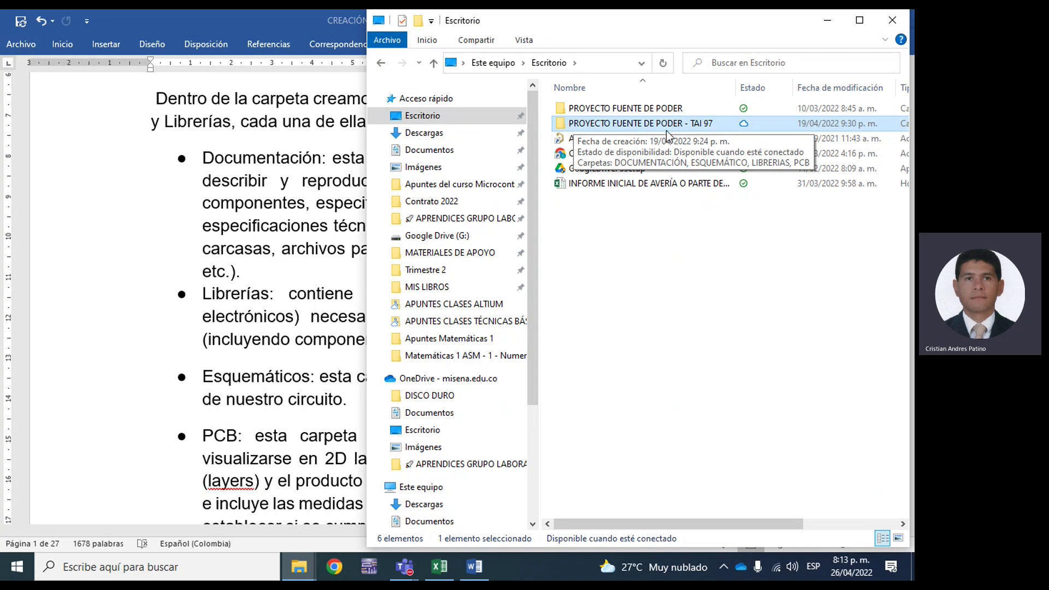
pyautogui.doubleClick(563, 124)
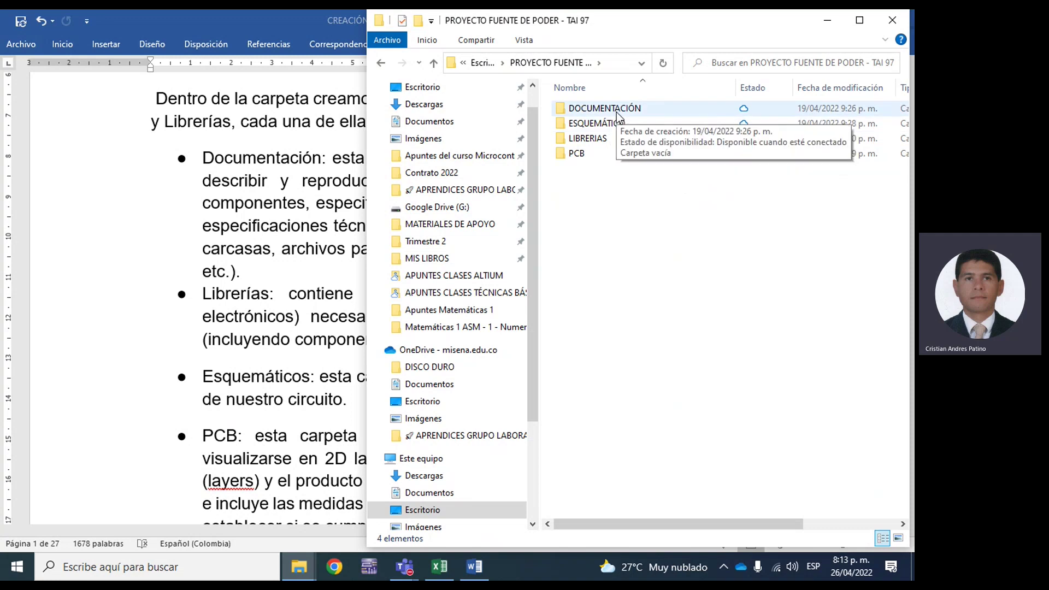
# Confirm DOCUMENTACIÓN is empty, return to the project folder, and start a second Explorer window
pyautogui.doubleClick(617, 112)
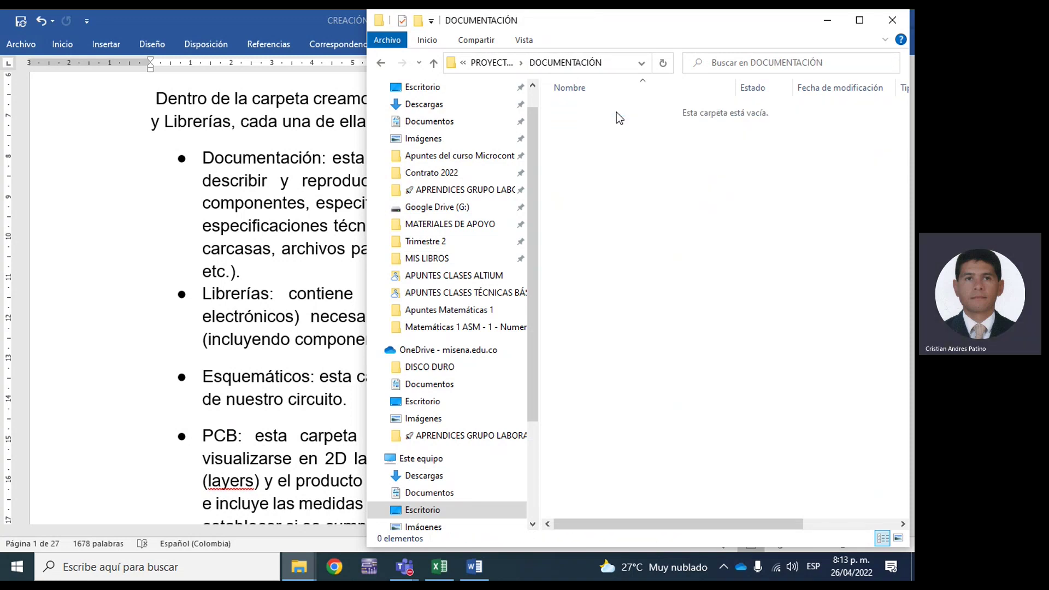
pyautogui.click(382, 64)
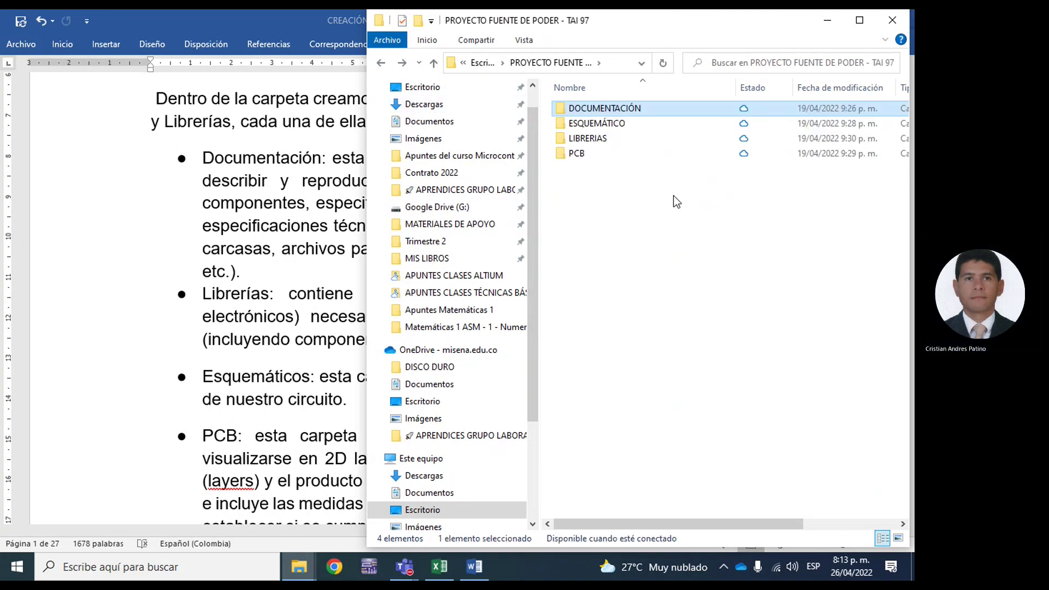
pyautogui.press('super+e')
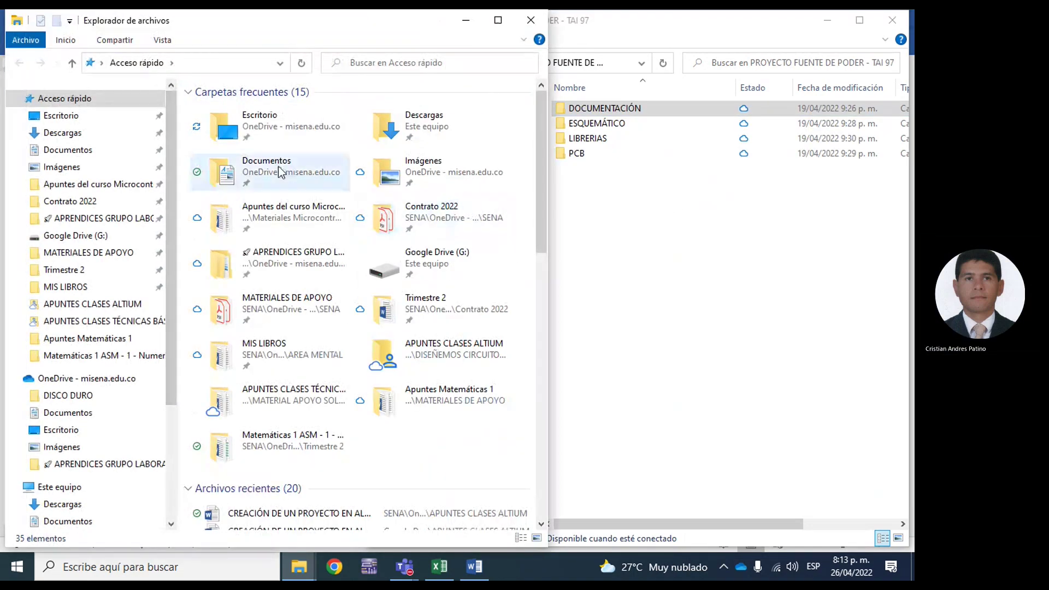
# In the older PROYECTO FUENTE DE PODER > DOCUMENTOS folder, select both project files
pyautogui.click(71, 115)
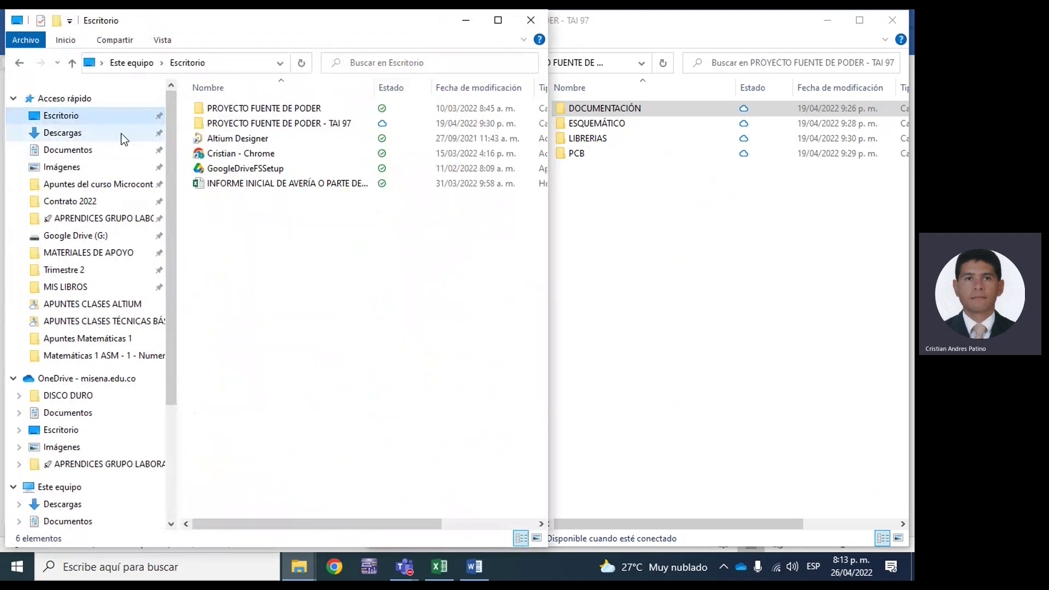
pyautogui.doubleClick(300, 108)
pyautogui.doubleClick(299, 109)
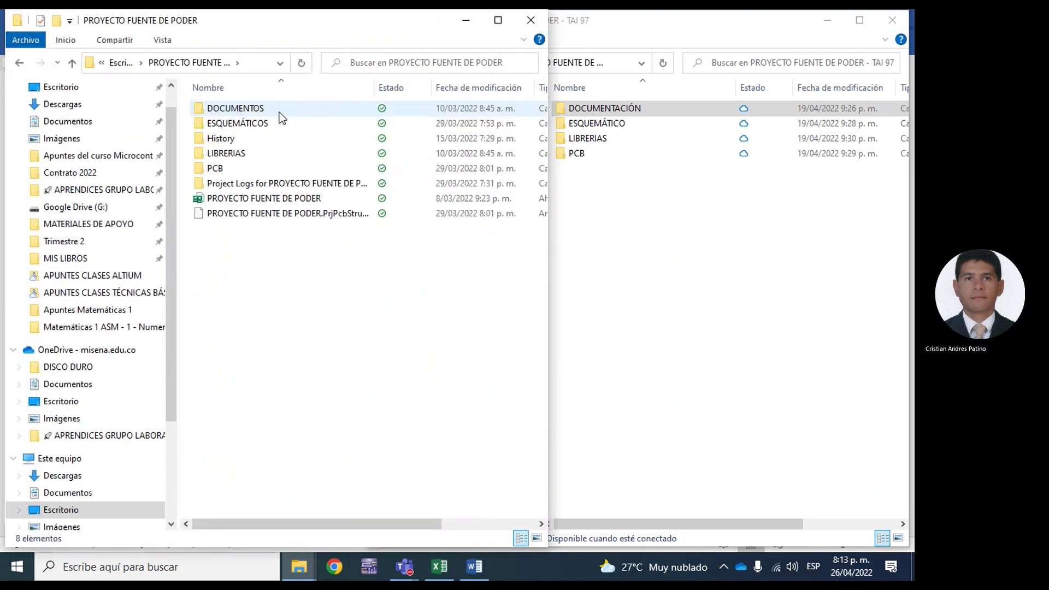
pyautogui.click(256, 172)
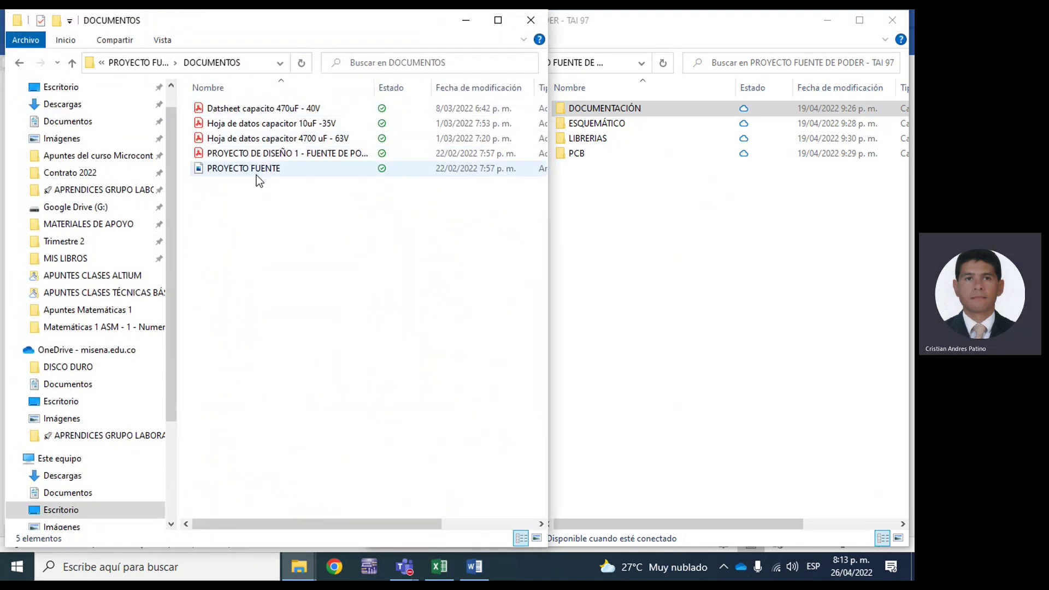
pyautogui.keyDown('shift'); pyautogui.click(283, 156); pyautogui.keyUp('shift')
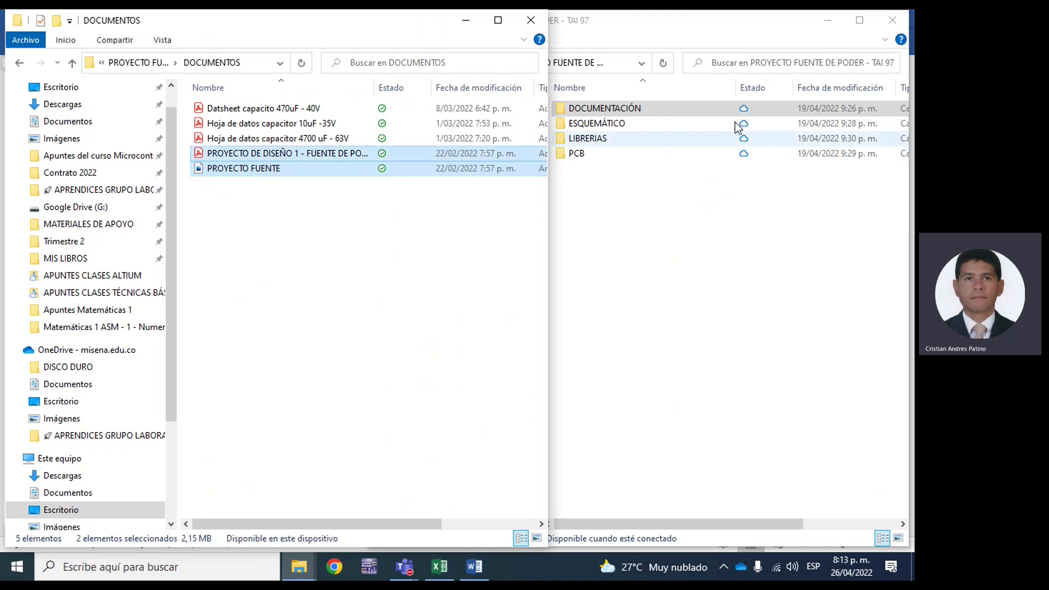
# Move the two files into the TAI 97 DOCUMENTACIÓN folder and select the design PDF
pyautogui.doubleClick(629, 107)
pyautogui.moveTo(286, 153); pyautogui.dragTo(681, 164)
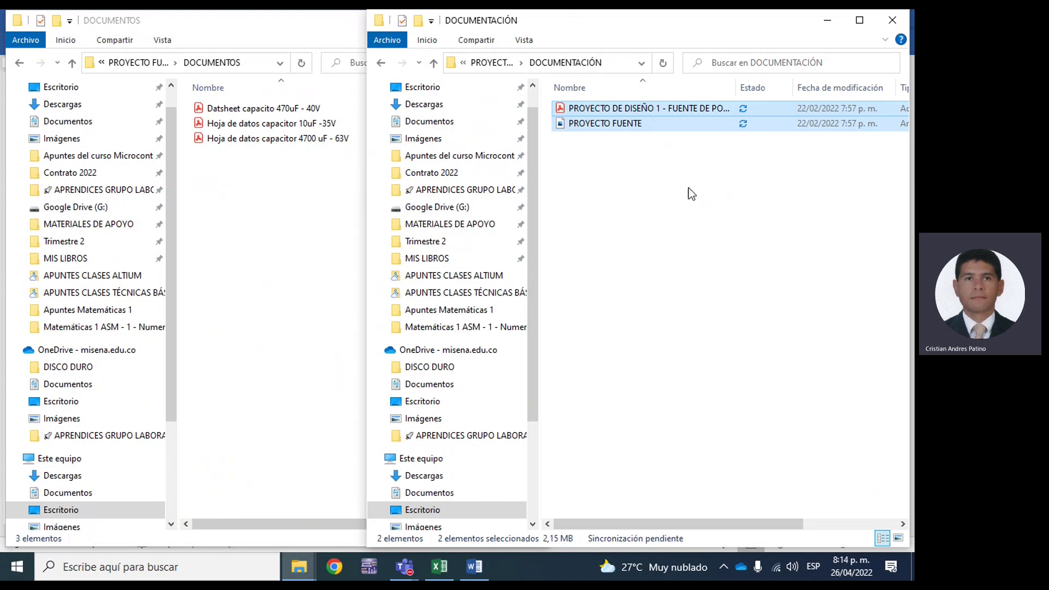
pyautogui.click(682, 191)
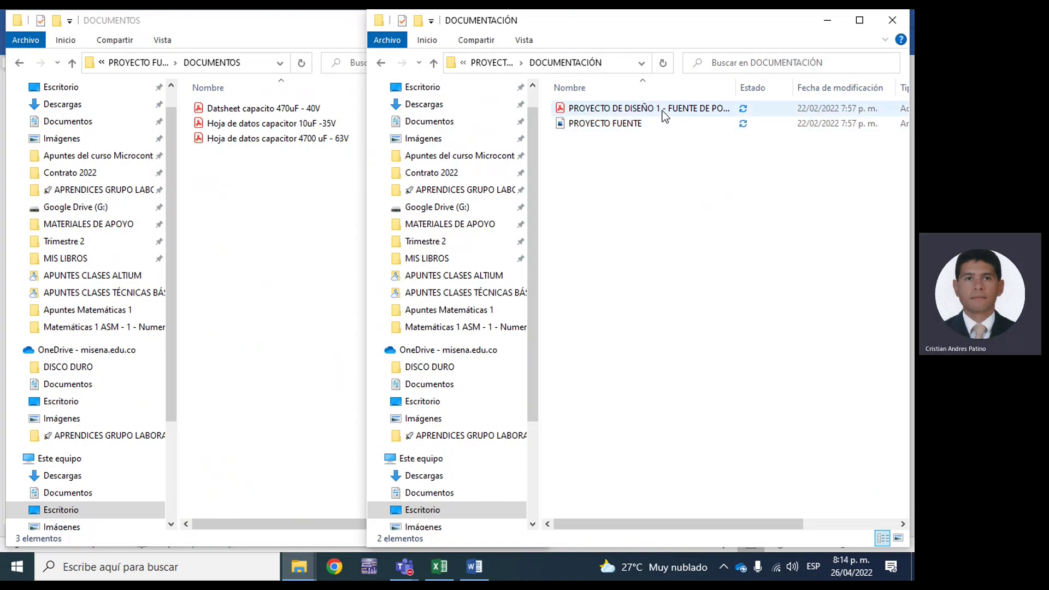
pyautogui.click(663, 110)
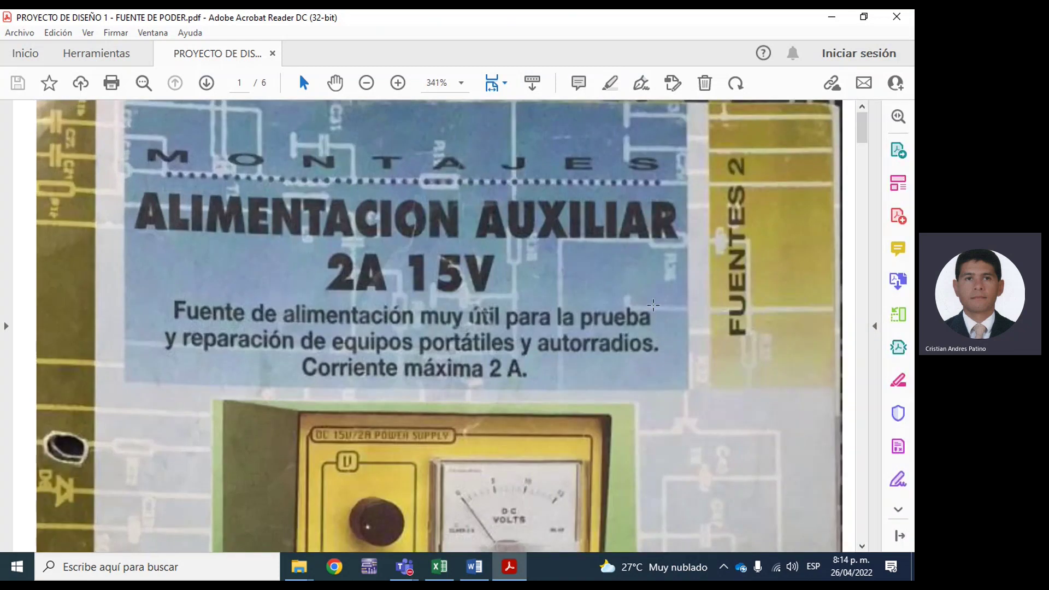
# Scroll the design PDF from its cover to the page 2 power-supply schematic, then return to File Explorer
pyautogui.scroll(-3, 654, 305)
pyautogui.scroll(-4, 654, 305)
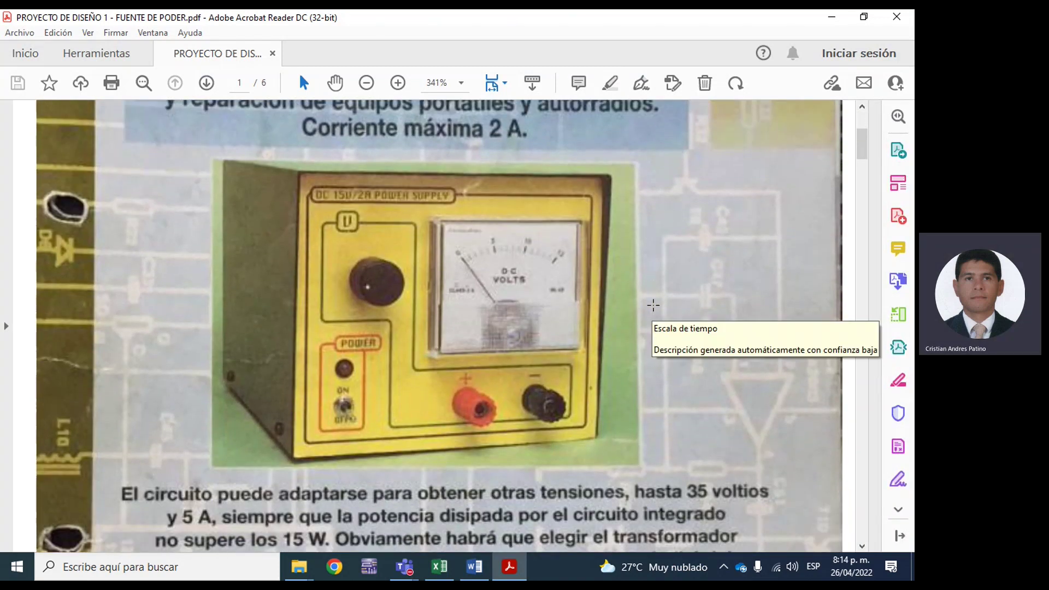
pyautogui.scroll(-1, 654, 305)
pyautogui.scroll(-6, 654, 305)
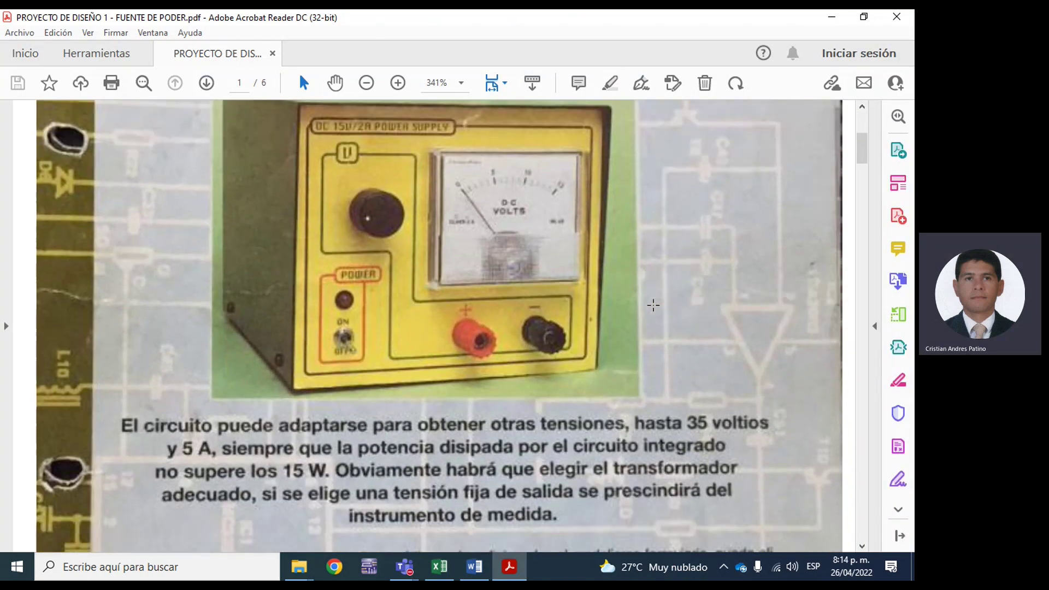
pyautogui.scroll(5, 656, 302)
pyautogui.scroll(-5, 660, 301)
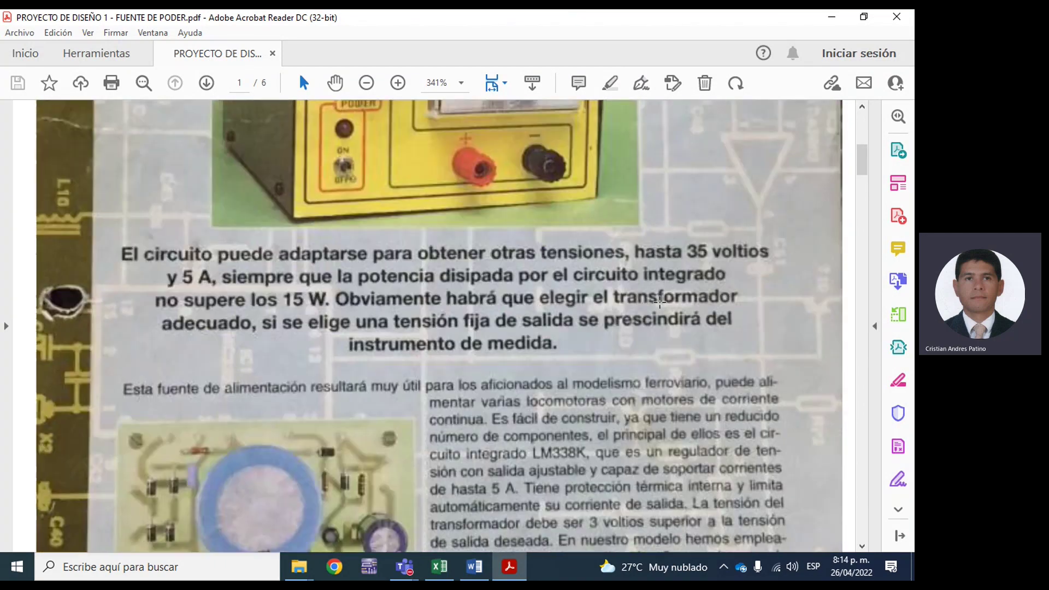
pyautogui.scroll(-3, 660, 303)
pyautogui.scroll(-7, 660, 302)
pyautogui.scroll(-8, 660, 302)
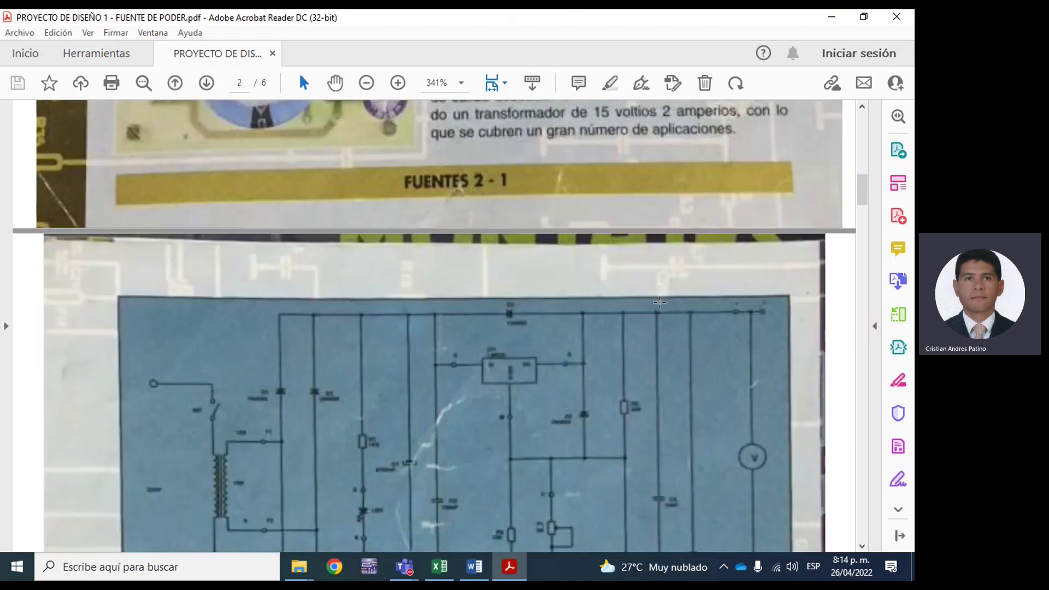
pyautogui.scroll(-1, 660, 302)
pyautogui.scroll(1, 660, 302)
pyautogui.scroll(-1, 661, 302)
pyautogui.scroll(1, 662, 301)
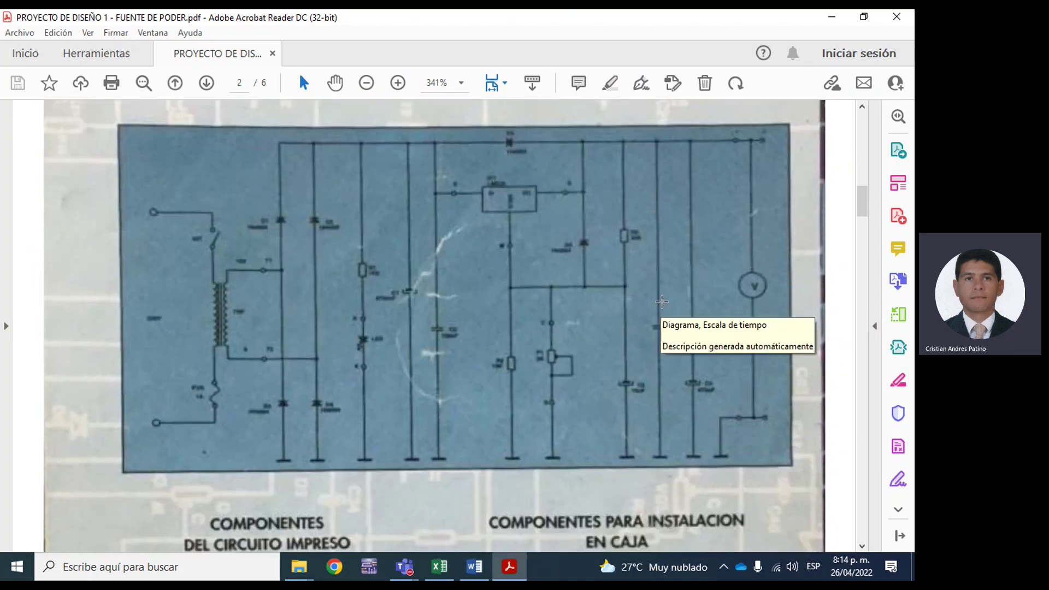
pyautogui.scroll(-1, 662, 301)
pyautogui.scroll(7, 721, 317)
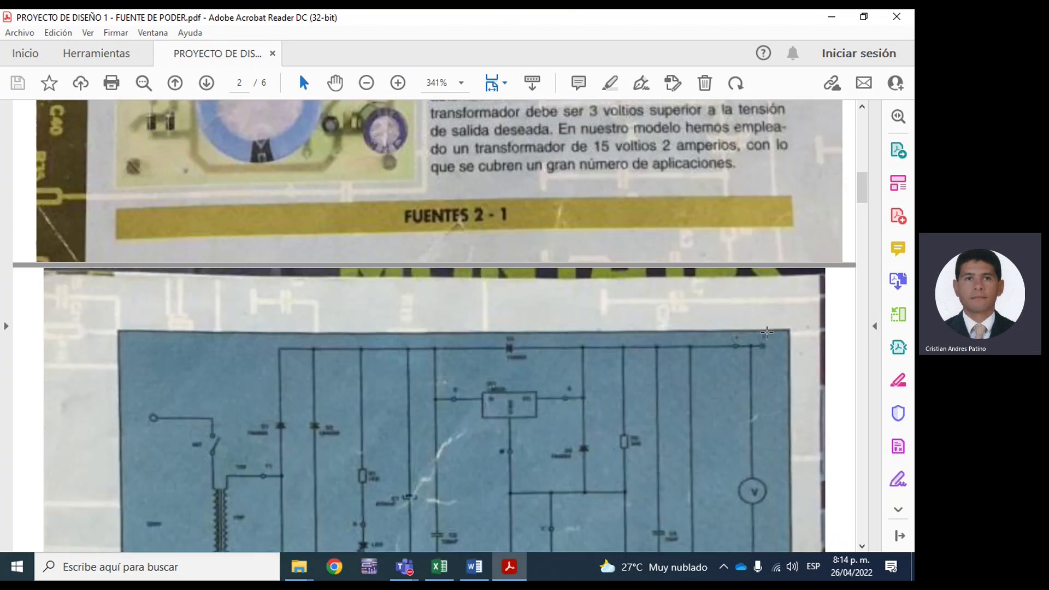
pyautogui.scroll(5, 767, 333)
pyautogui.scroll(-11, 767, 344)
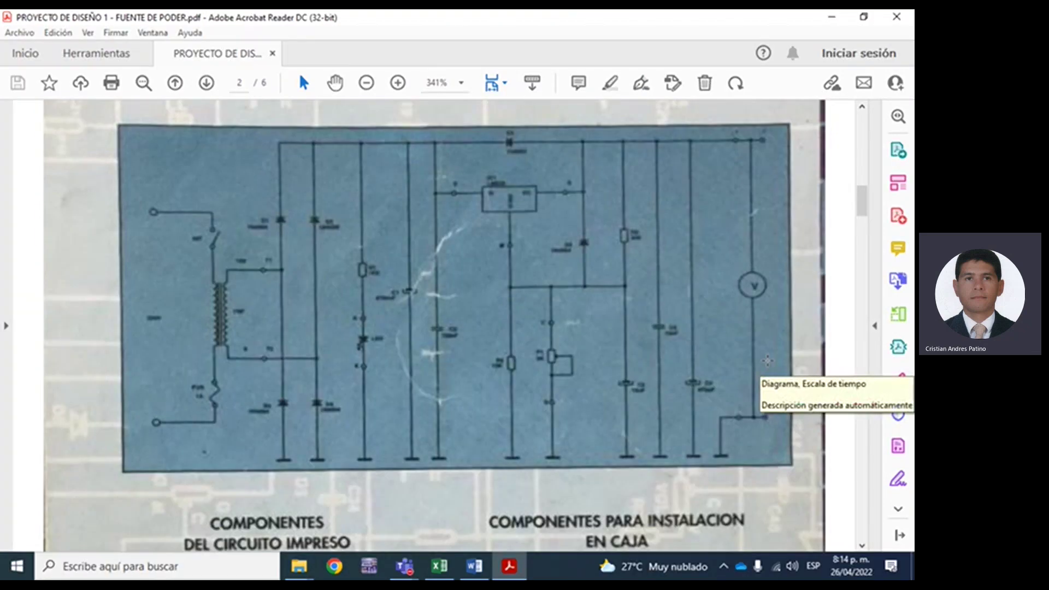
pyautogui.hotkey('alt', 'Tab')
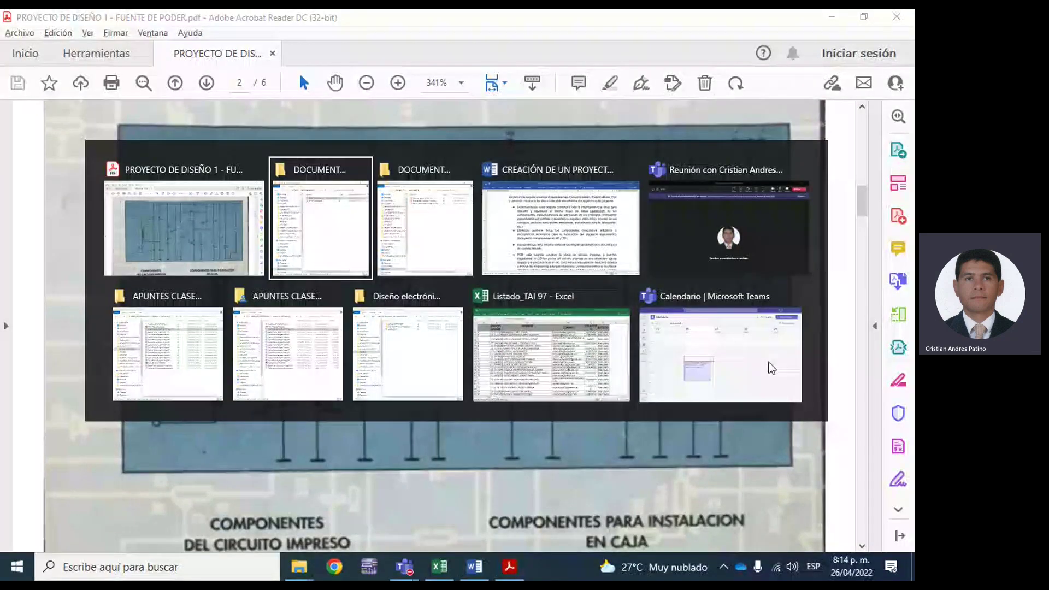
# Open PROYECTO FUENTE.JPG in Photos and fit the whole circuit schematic in view at 46%
pyautogui.hotkey('alt', 'Tab')
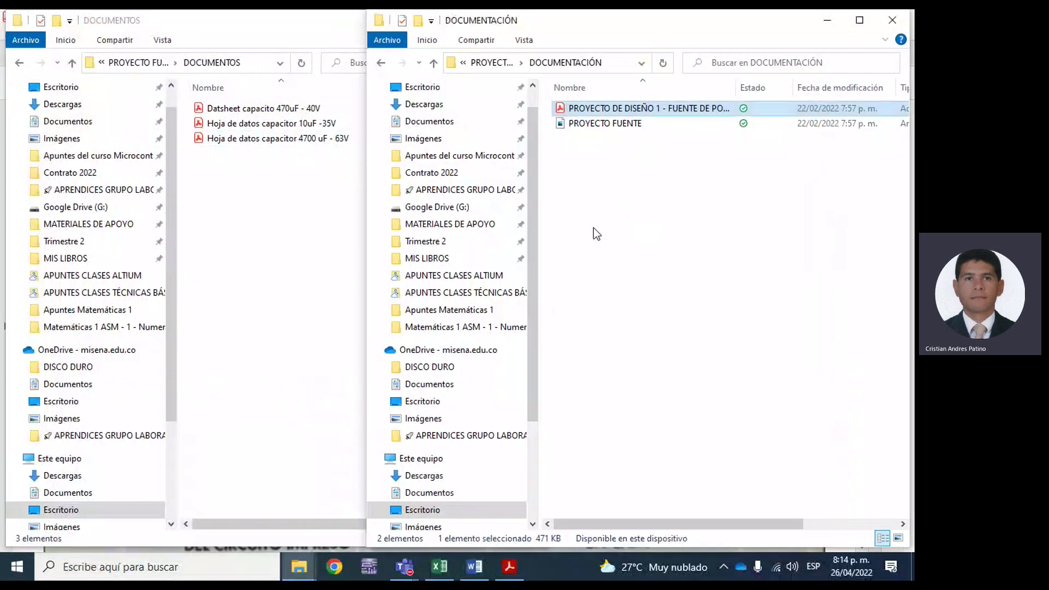
pyautogui.doubleClick(602, 124)
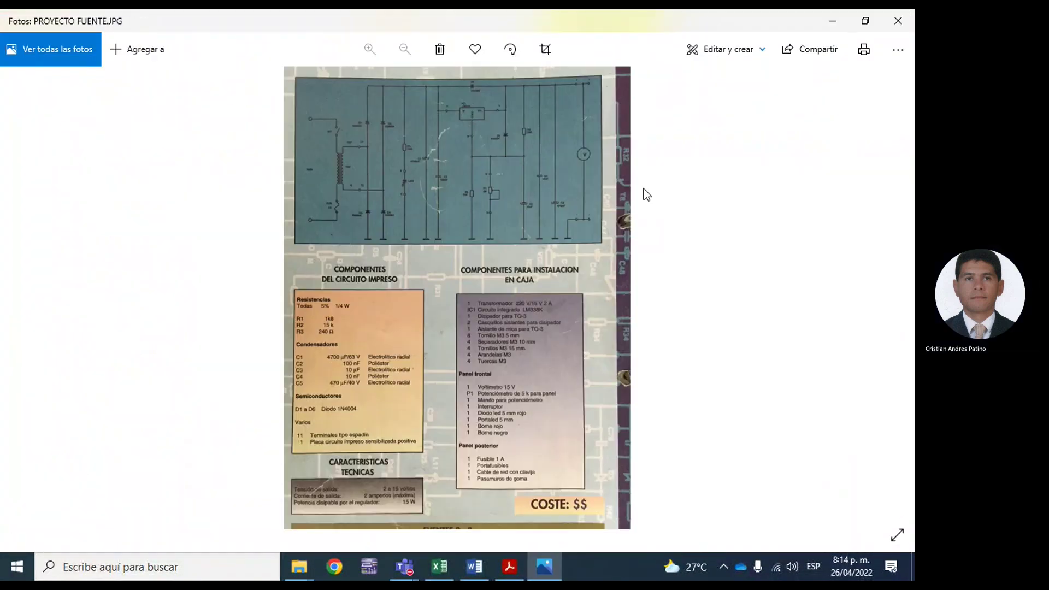
pyautogui.scroll(5, 506, 172)
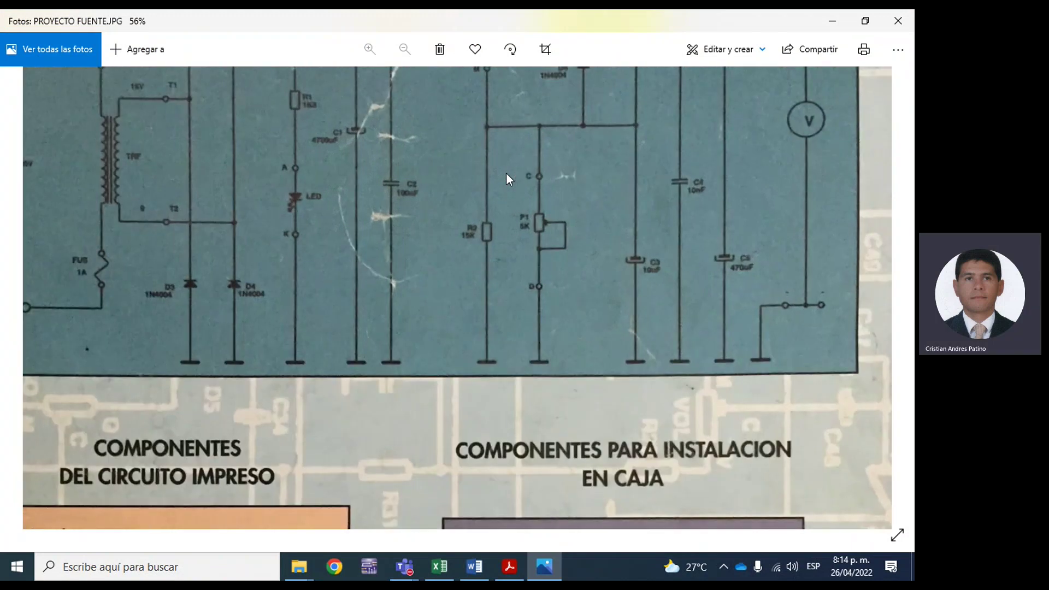
pyautogui.scroll(-2, 506, 173)
pyautogui.moveTo(506, 173); pyautogui.dragTo(497, 323)
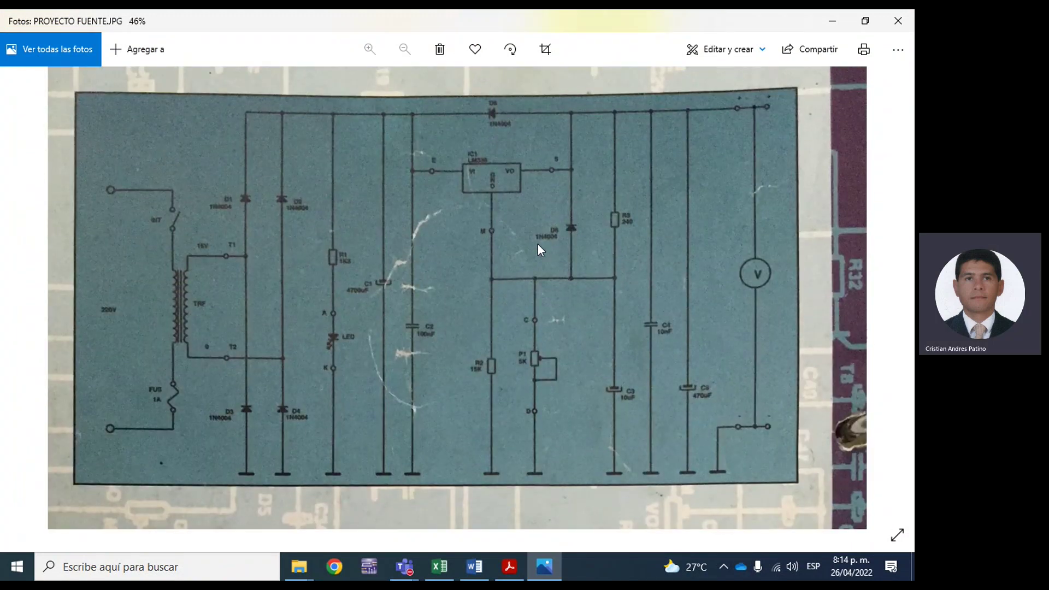
# Close the DOCUMENTOS folder window and return to the schematic photo
pyautogui.hotkey('alt', 'Tab')
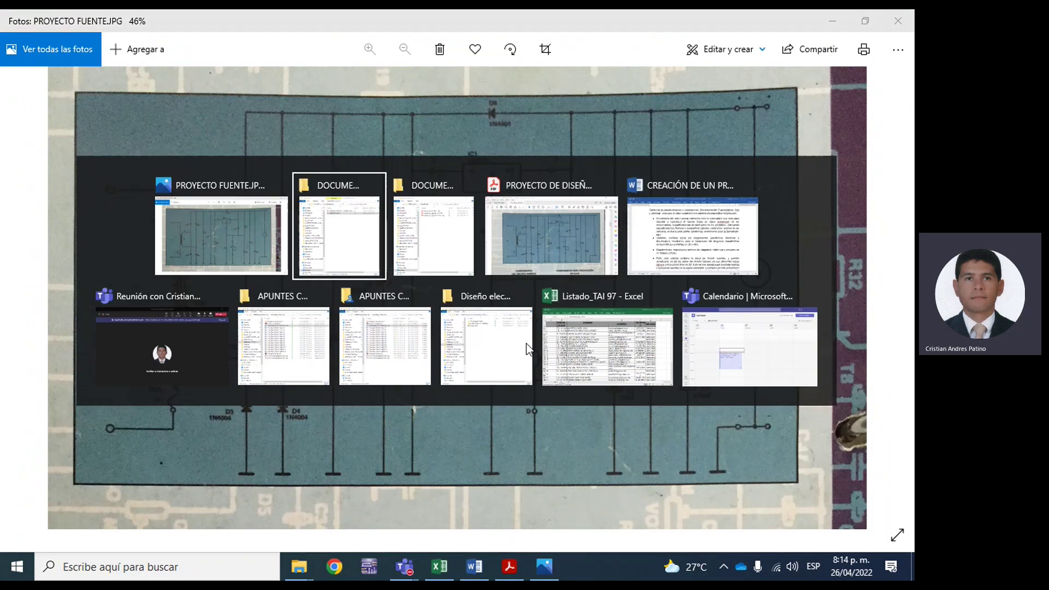
pyautogui.hotkey('alt', 'Tab')
pyautogui.hotkey('alt', 'Tab')
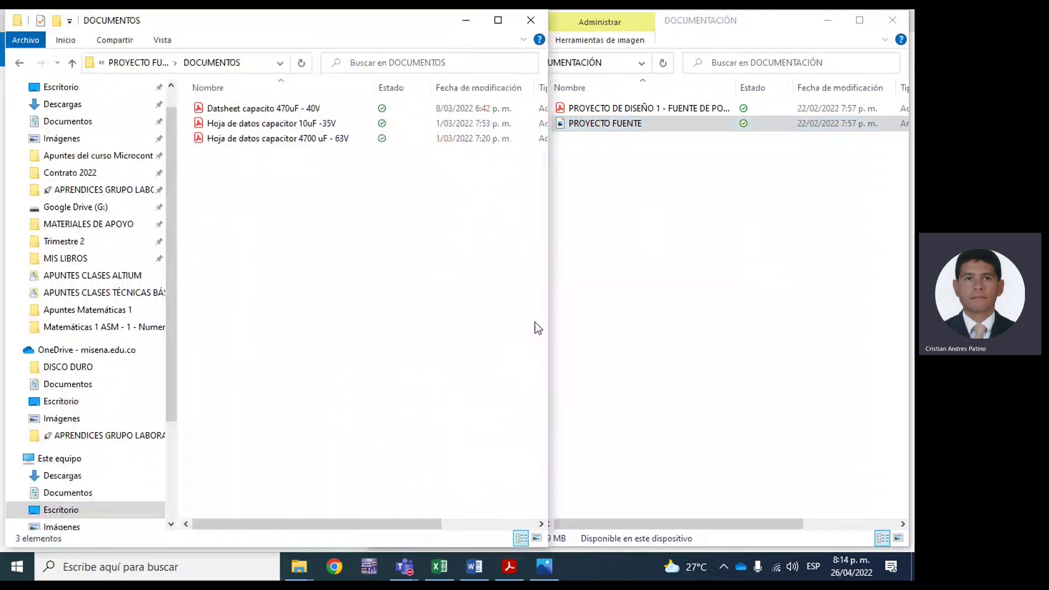
pyautogui.click(526, 25)
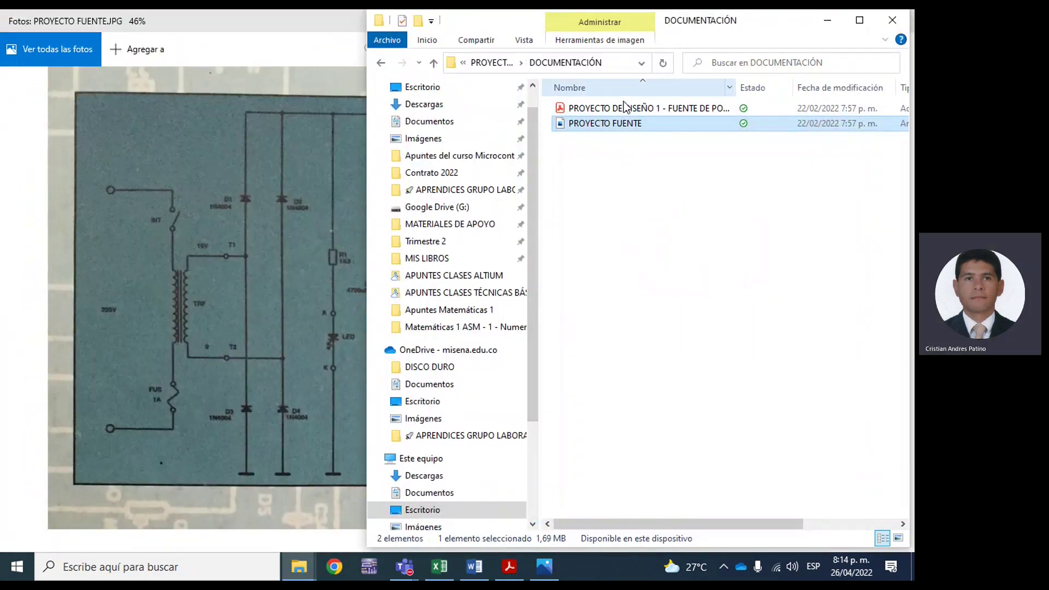
pyautogui.click(218, 282)
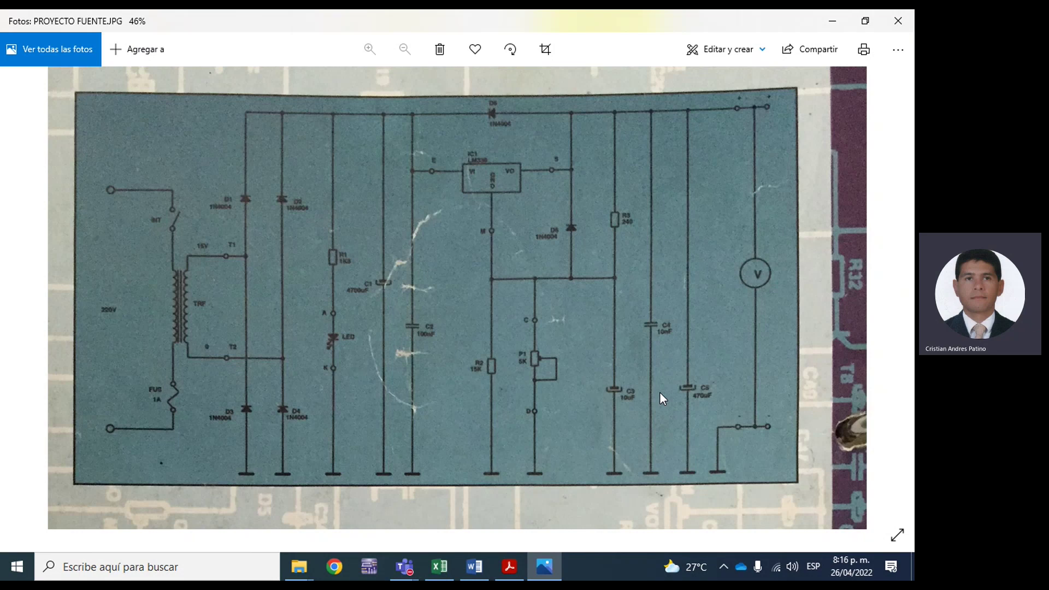
# Switch through the open windows to the Word guide and back to the DOCUMENTACIÓN folder window
pyautogui.hotkey('alt', 'Tab')
pyautogui.press('Tab')
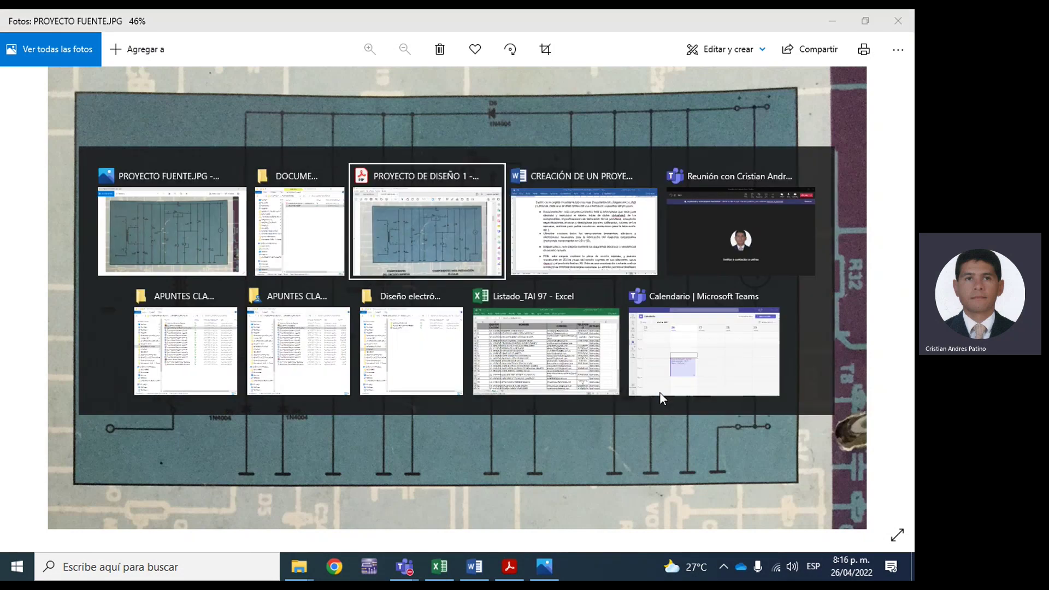
pyautogui.press('Tab')
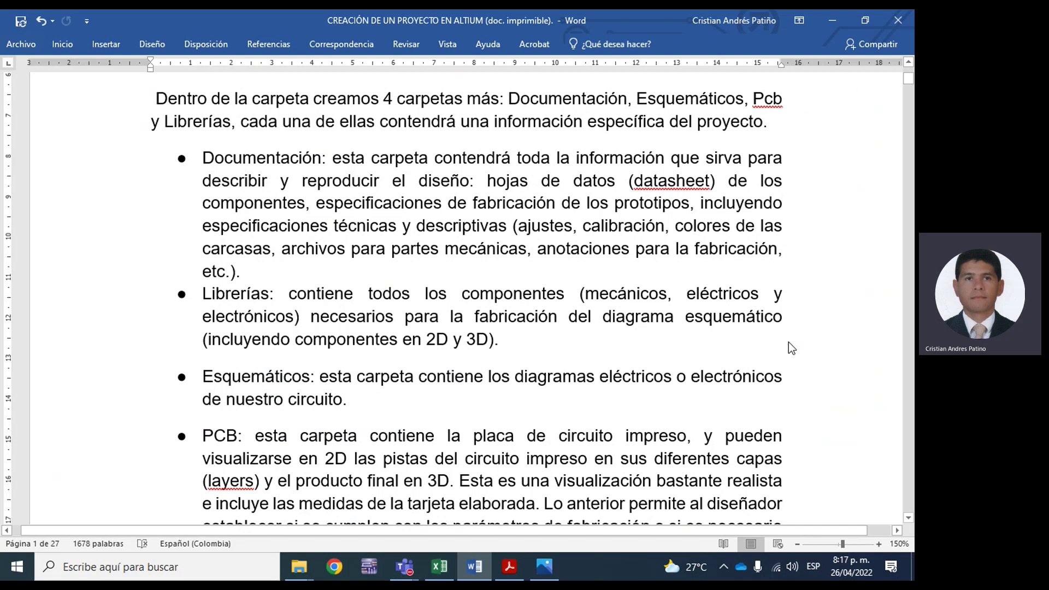
pyautogui.hotkey('alt', 'Tab')
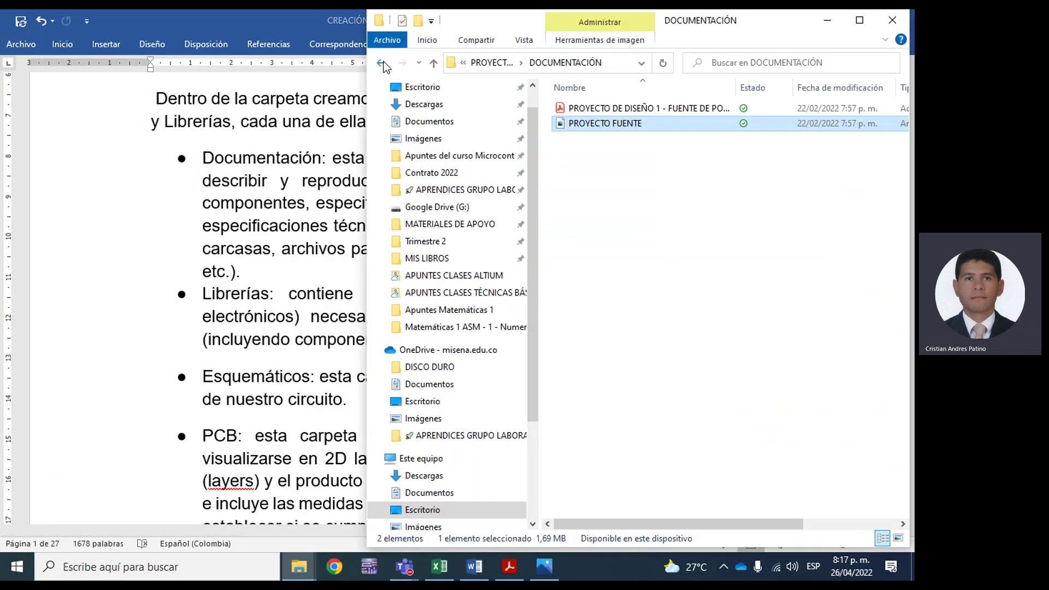
# Go back up to the TAI 97 project folder and select ESQUEMÁTICO, LIBRERIAS and PCB in turn
pyautogui.click(382, 63)
pyautogui.click(599, 126)
pyautogui.click(600, 111)
pyautogui.click(600, 125)
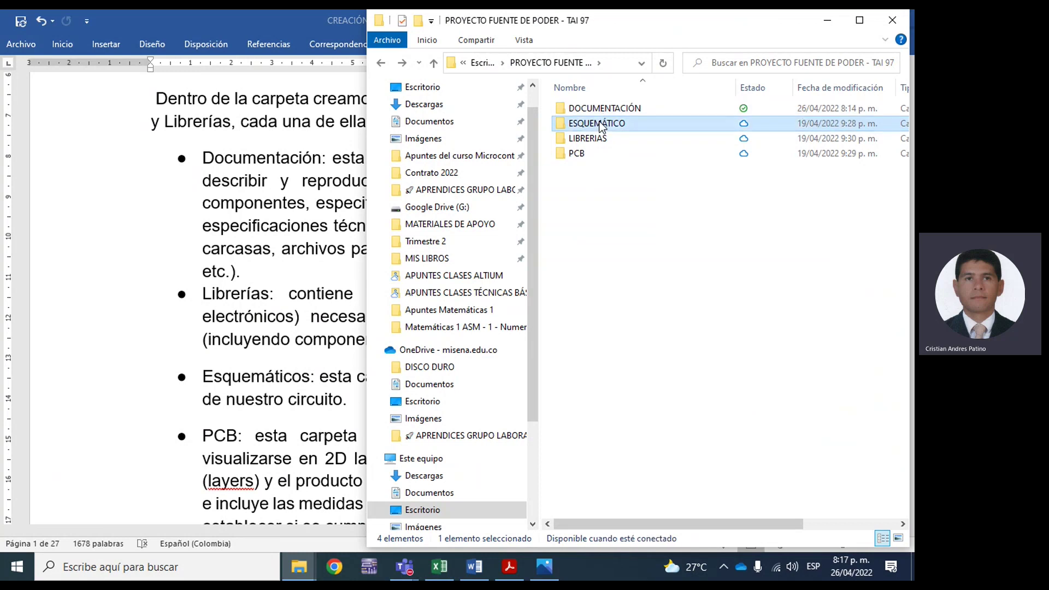
pyautogui.click(591, 140)
pyautogui.click(588, 154)
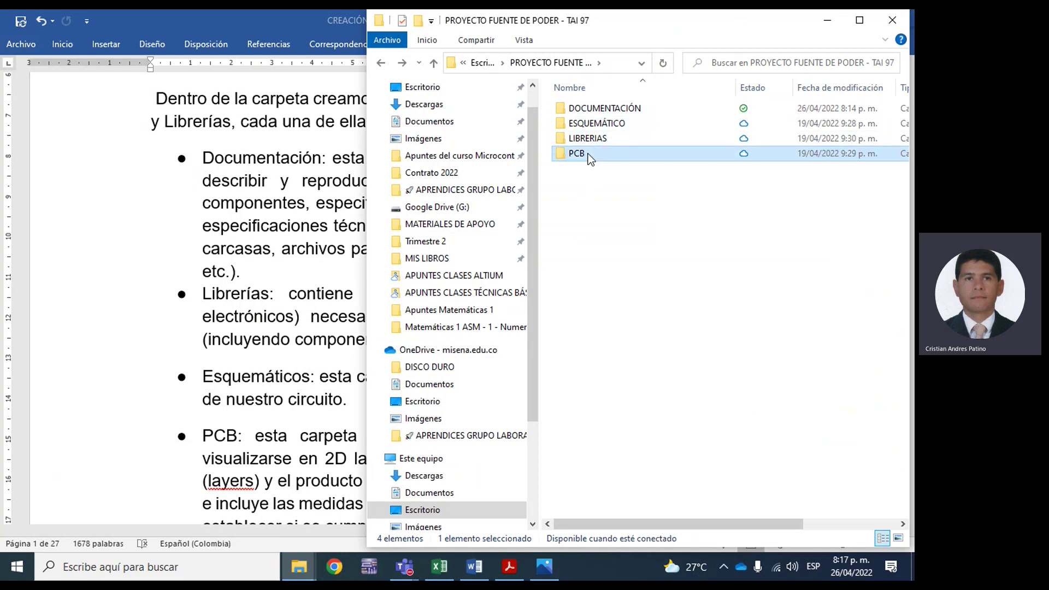
pyautogui.click(617, 235)
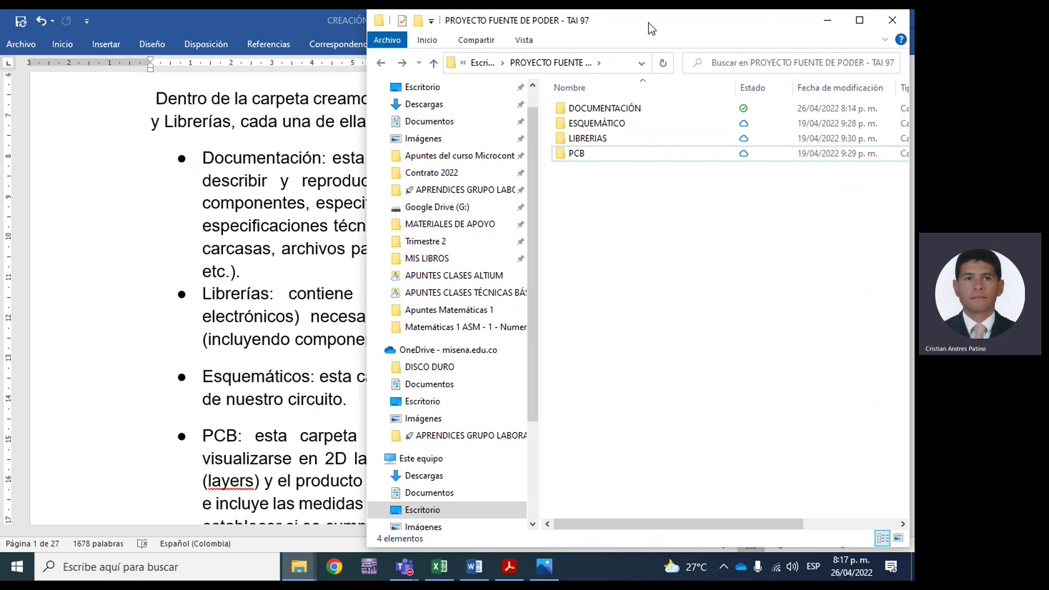
pyautogui.moveTo(649, 23); pyautogui.dragTo(661, 43)
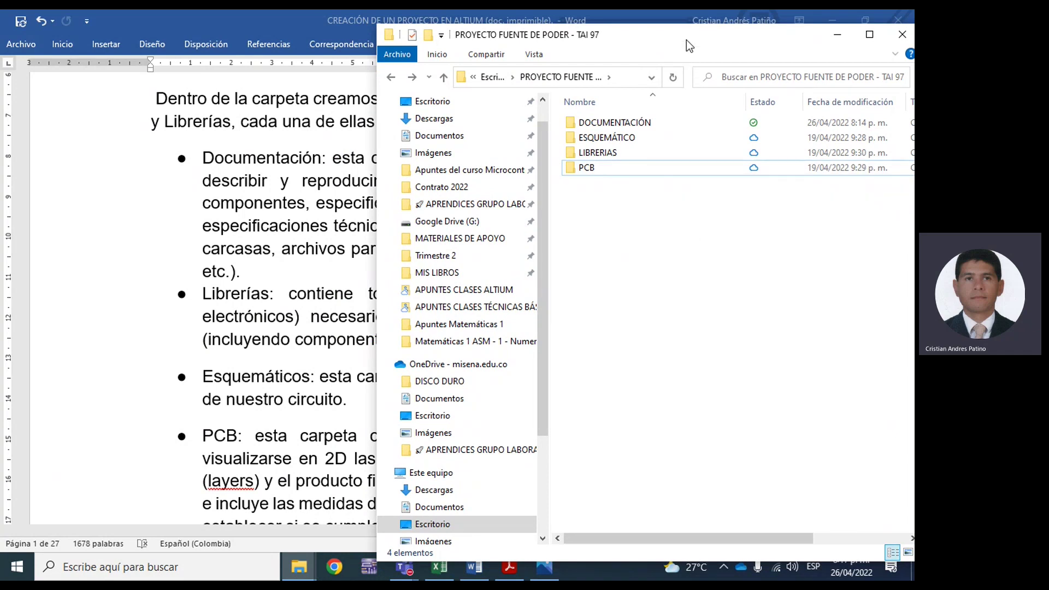
pyautogui.moveTo(686, 41); pyautogui.dragTo(683, 36)
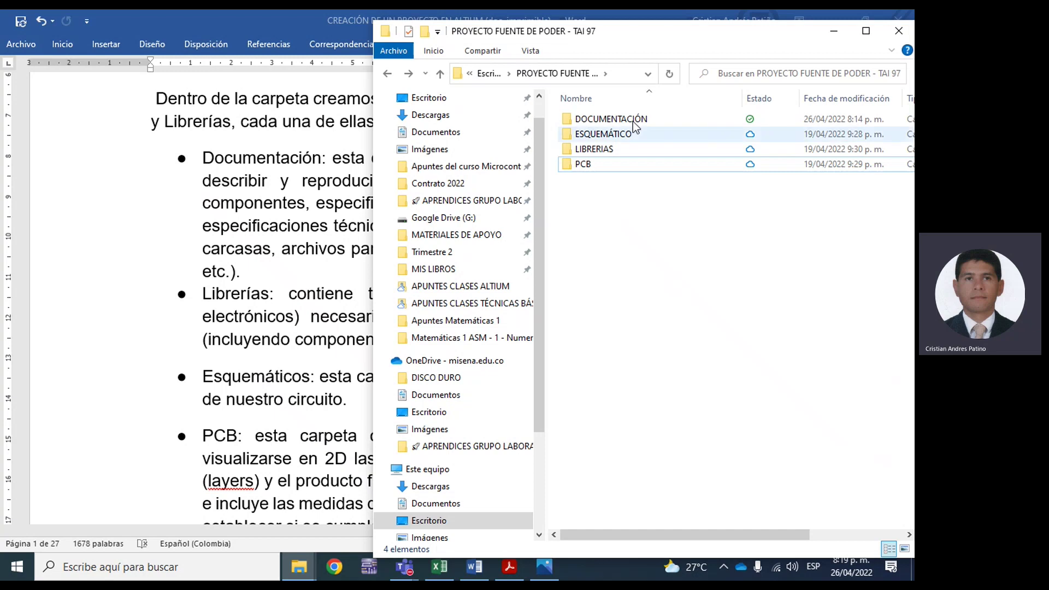
# Review the DOCUMENTACIÓN, ESQUEMÁTICO, LIBRERIAS and PCB subfolders, then bring the Word guide forward
pyautogui.click(599, 119)
pyautogui.click(625, 137)
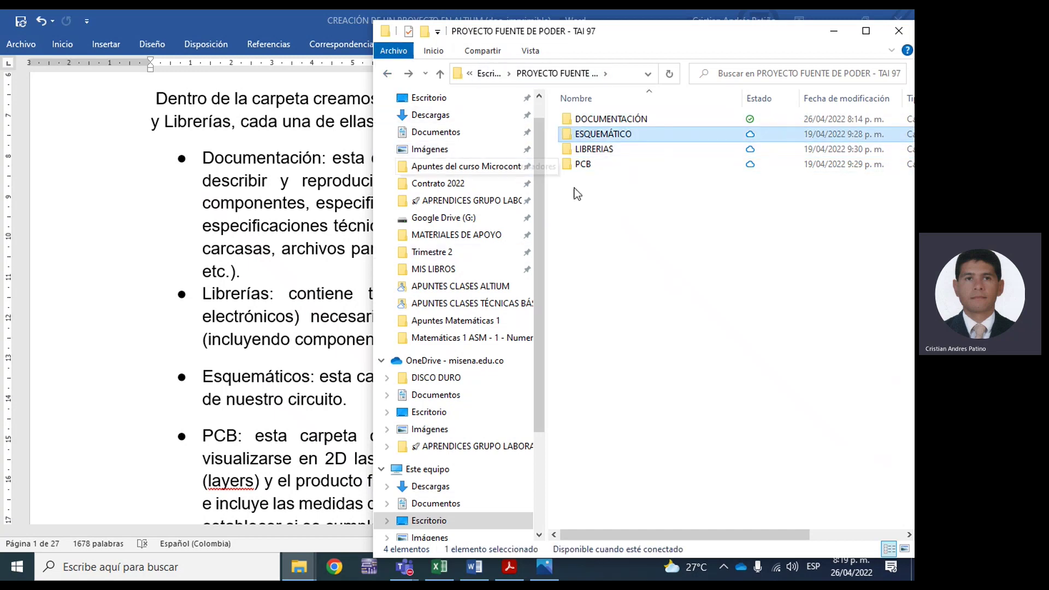
pyautogui.click(604, 150)
pyautogui.click(601, 119)
pyautogui.click(603, 135)
pyautogui.click(604, 146)
pyautogui.click(595, 163)
pyautogui.click(614, 121)
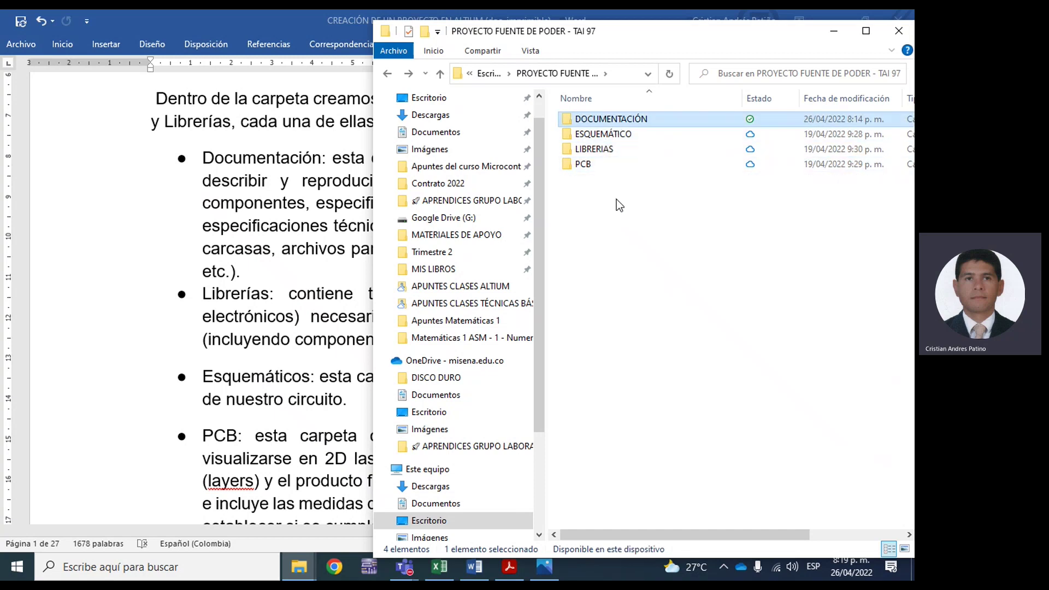
pyautogui.click(87, 290)
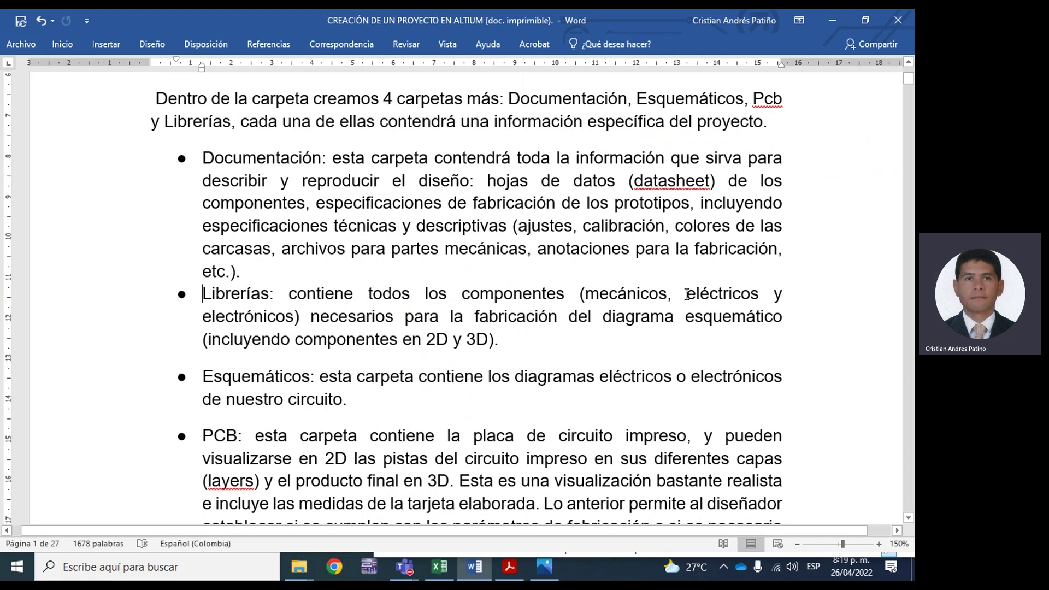
# Scroll to 'Reconociendo los elementos de Altium', listing *.PrjPcb, *.SchDoc and *.PcbDoc files, and open Start
pyautogui.scroll(-3, 689, 290)
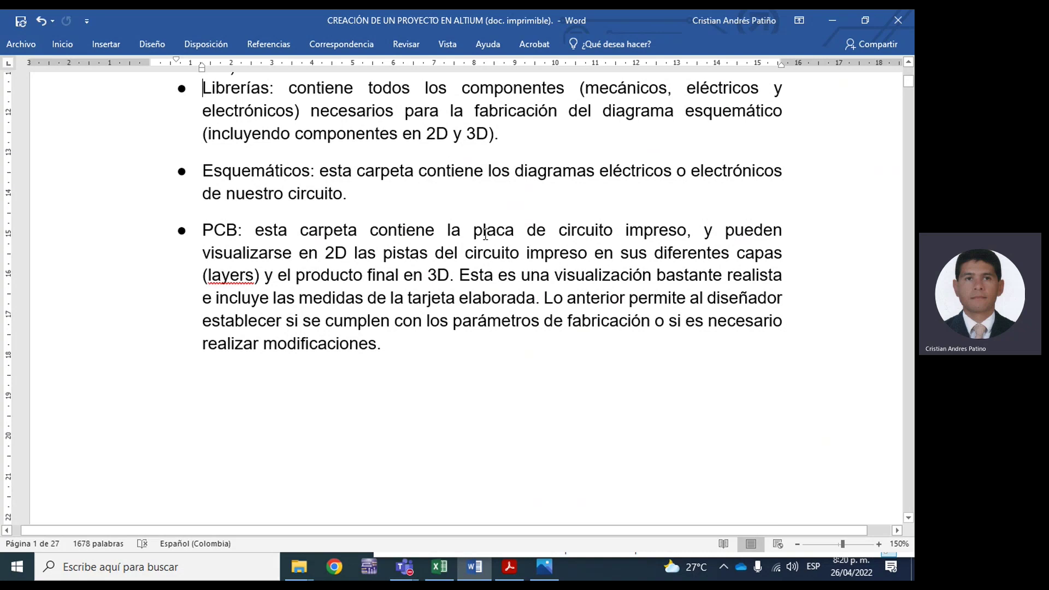
pyautogui.scroll(-1, 501, 314)
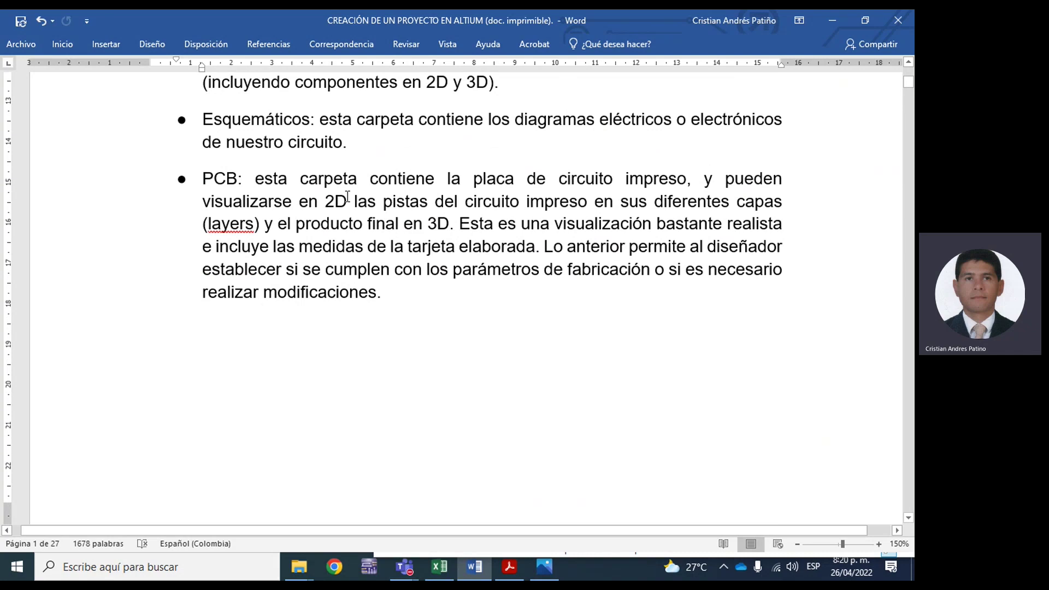
pyautogui.scroll(-5, 527, 310)
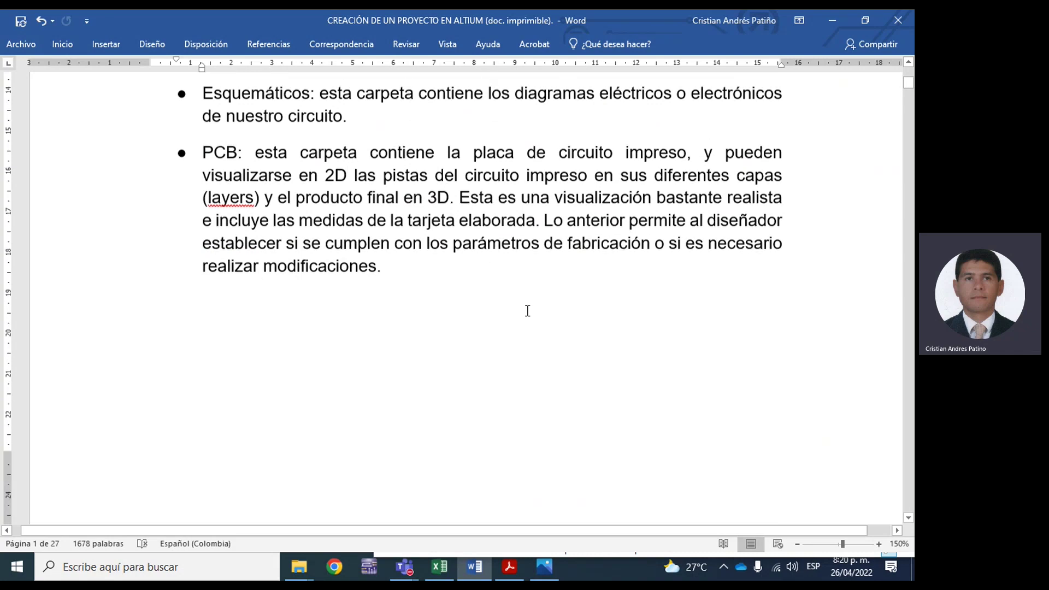
pyautogui.scroll(-9, 528, 310)
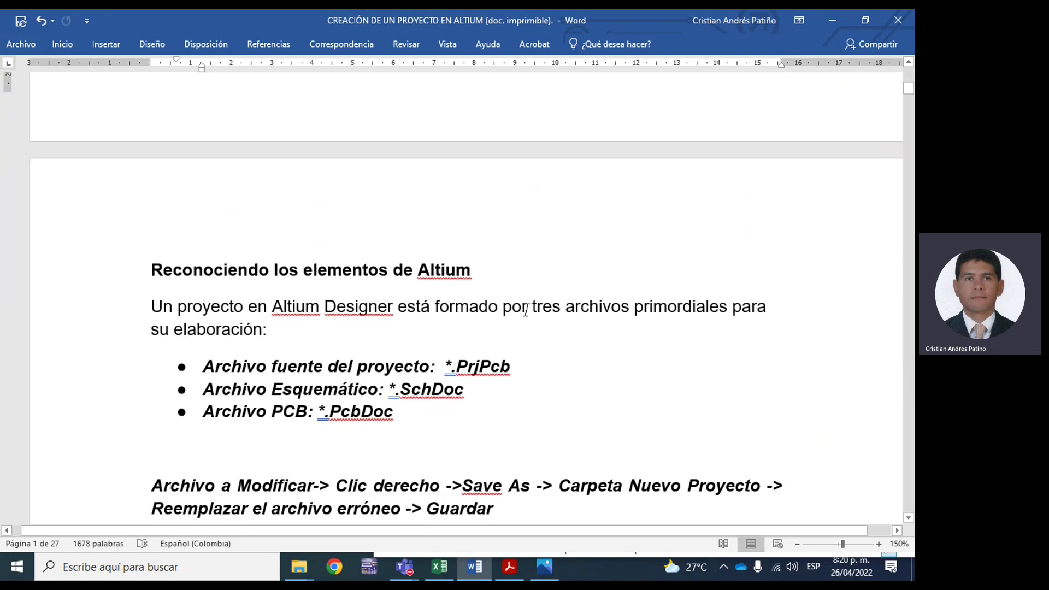
pyautogui.scroll(2, 533, 311)
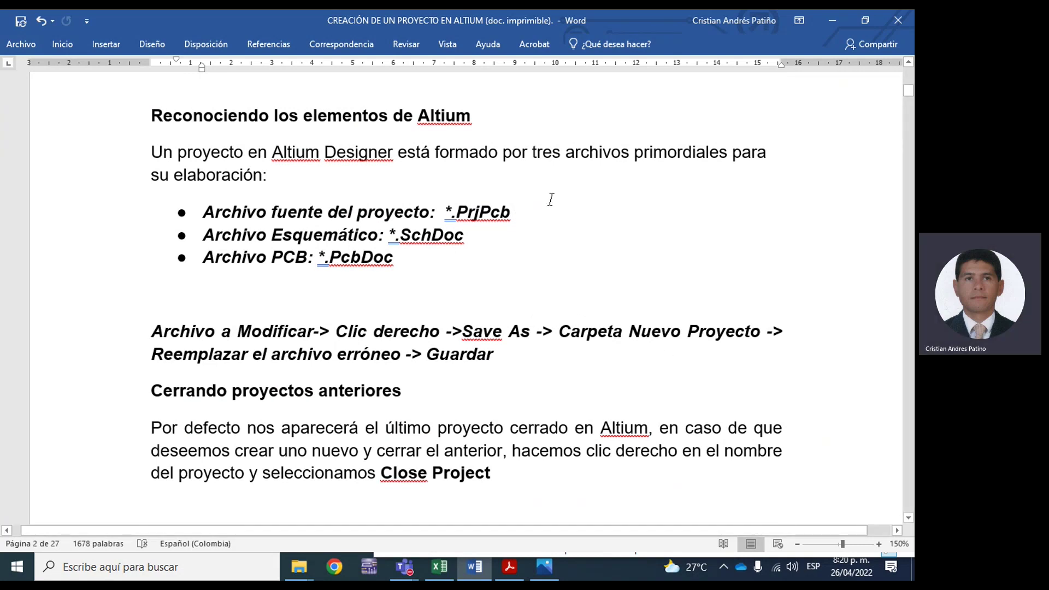
pyautogui.click(16, 568)
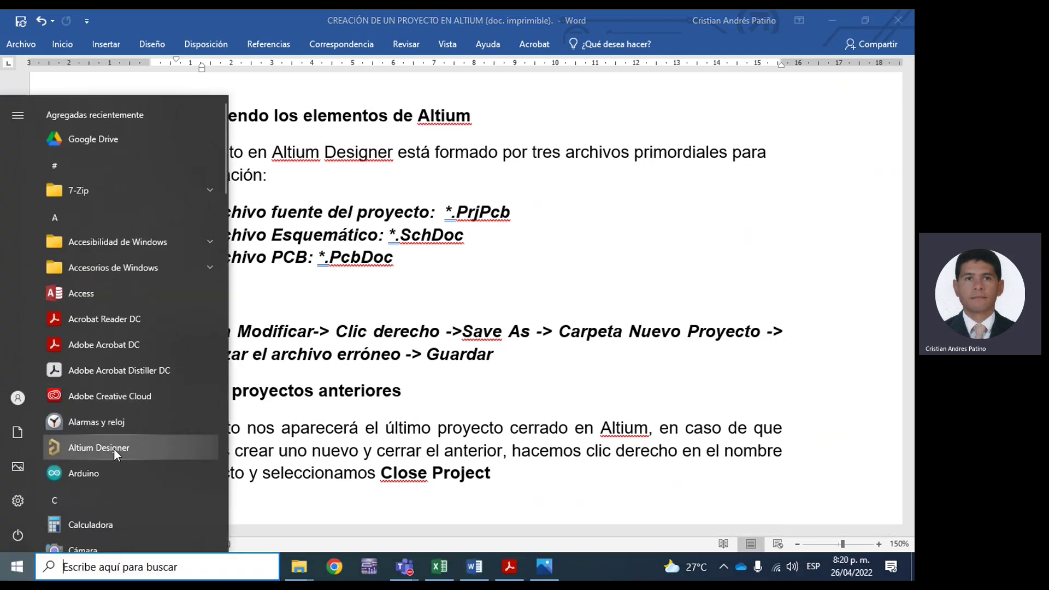
# Launch Altium Designer and decline the update to version 22.4.2.48
pyautogui.click(114, 448)
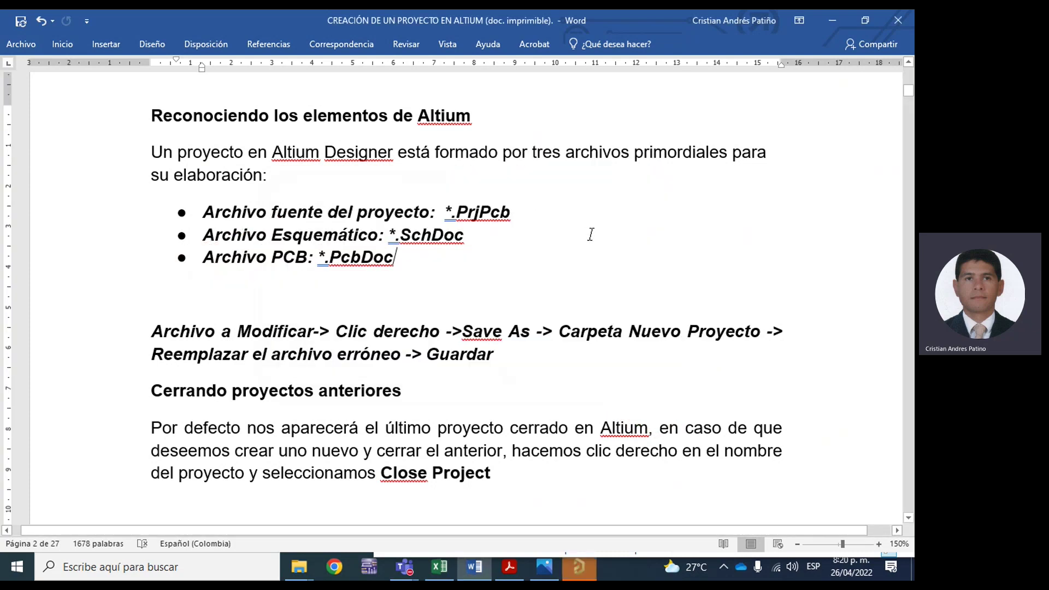
pyautogui.click(586, 578)
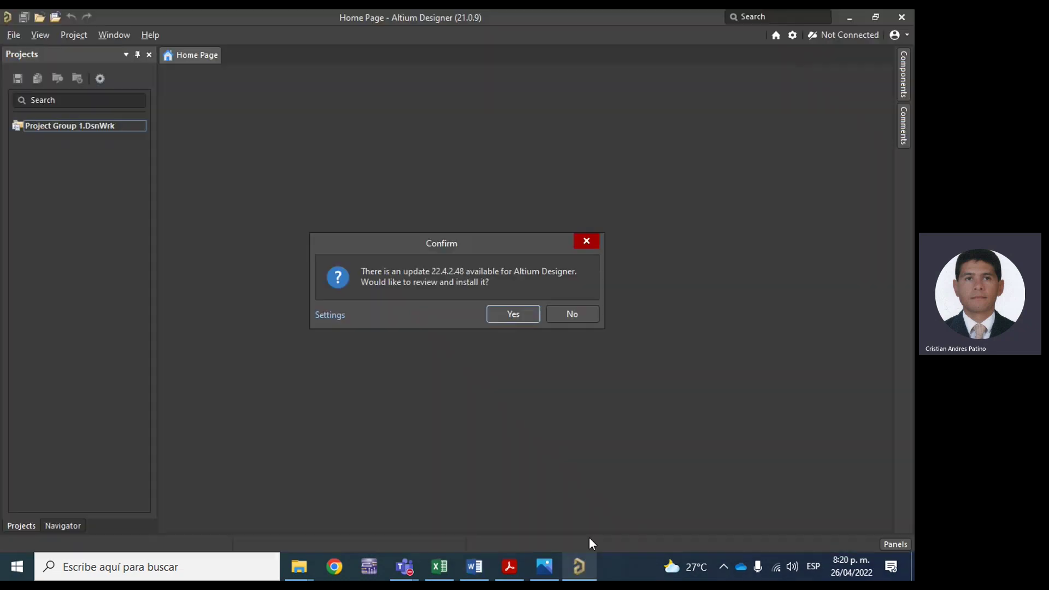
pyautogui.click(579, 314)
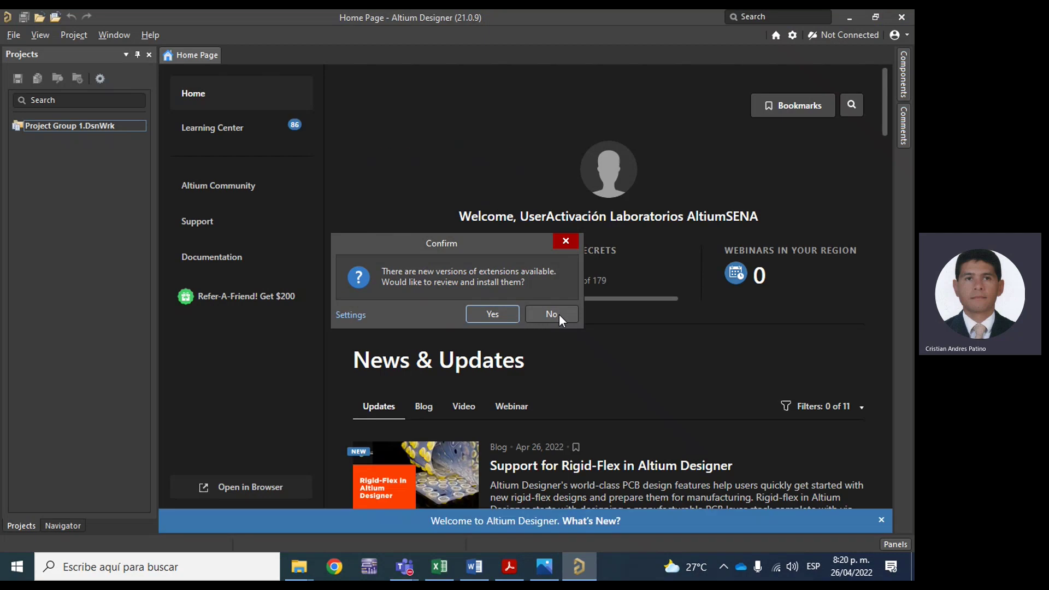
# Decline the new extension versions, magnify the screen, and show the File > New submenu
pyautogui.click(559, 314)
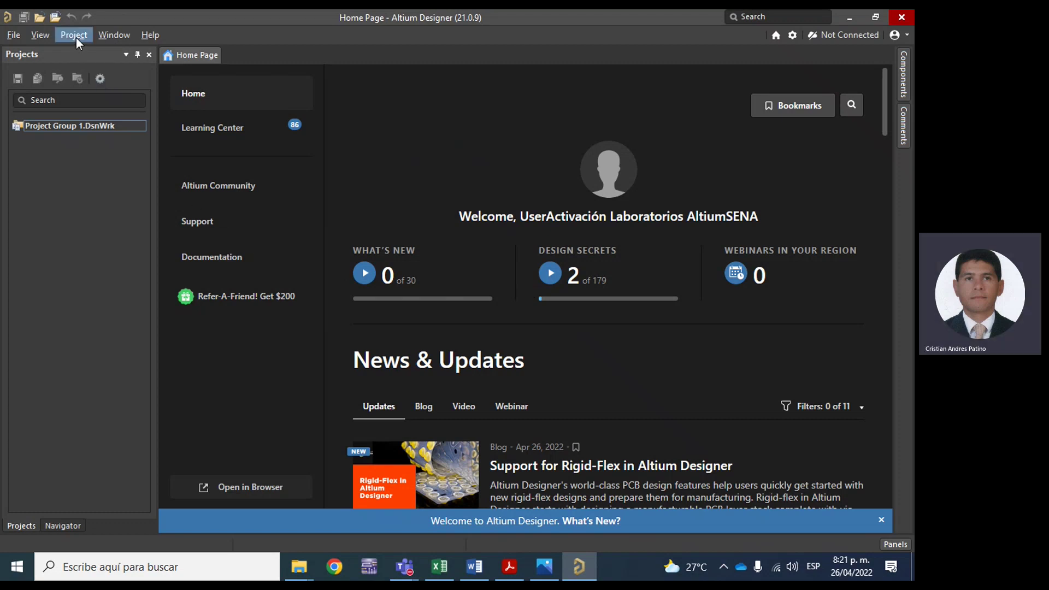
pyautogui.press('super+plus')
pyautogui.press('super+plus')
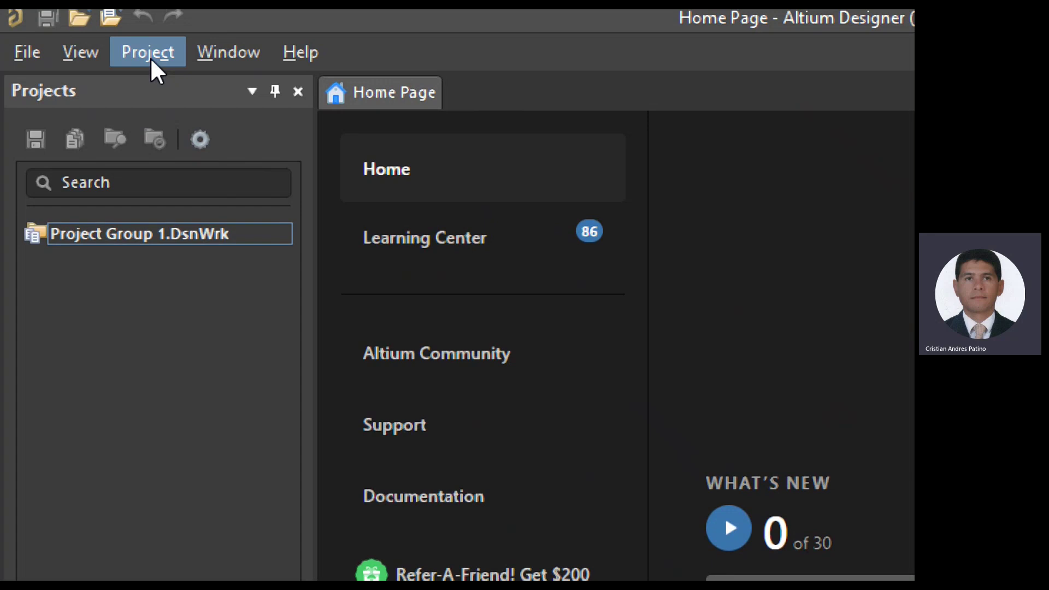
pyautogui.click(150, 54)
pyautogui.click(26, 50)
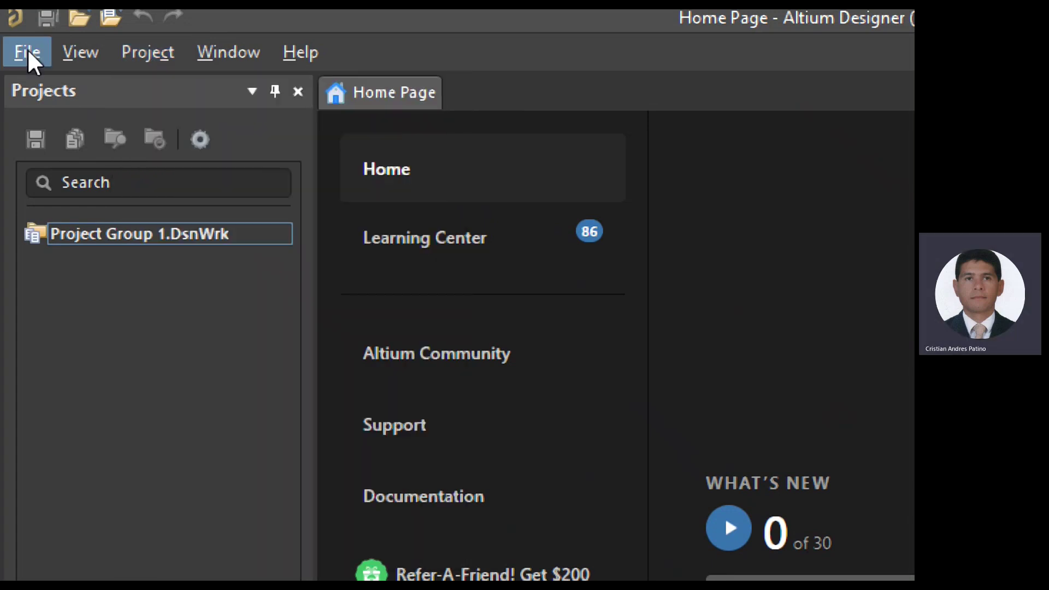
pyautogui.moveTo(23, 88)
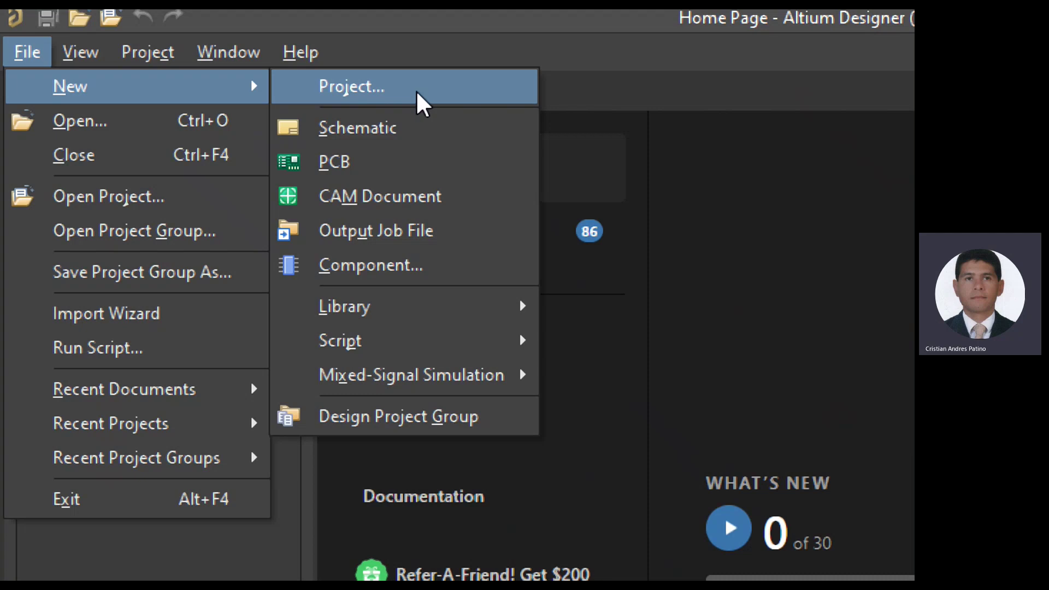
# Open the Create Project window, reset the magnifier to 100%, and close the window without creating a project
pyautogui.click(416, 91)
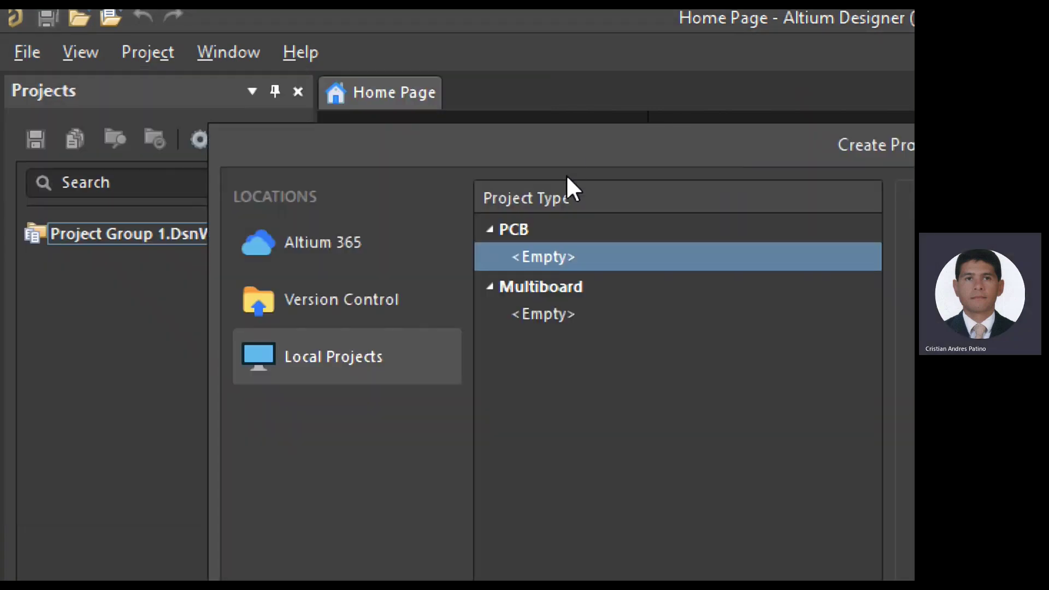
pyautogui.press('super')
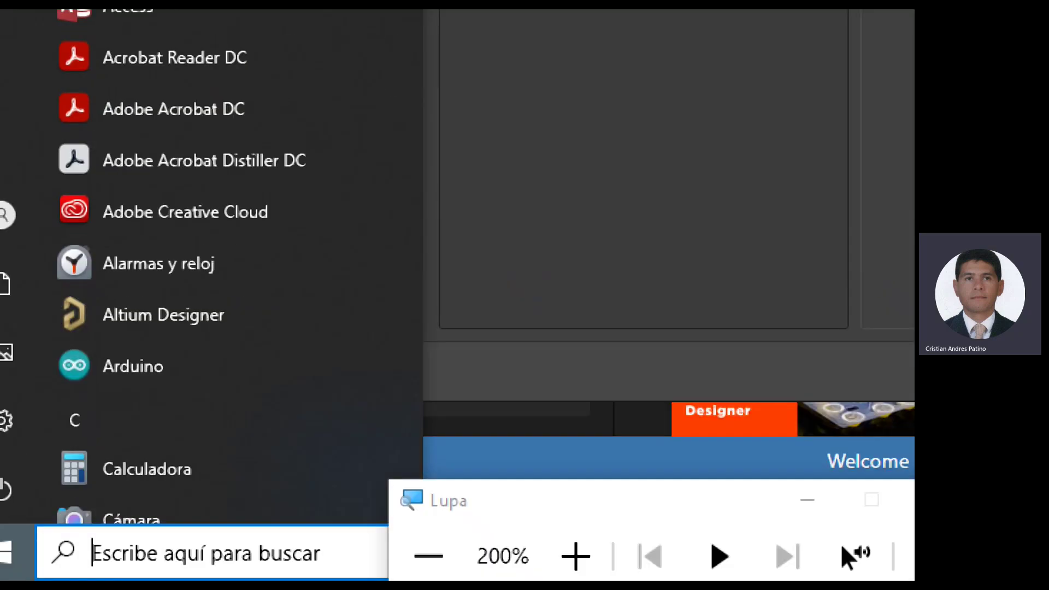
pyautogui.press('Escape')
pyautogui.press('super+minus')
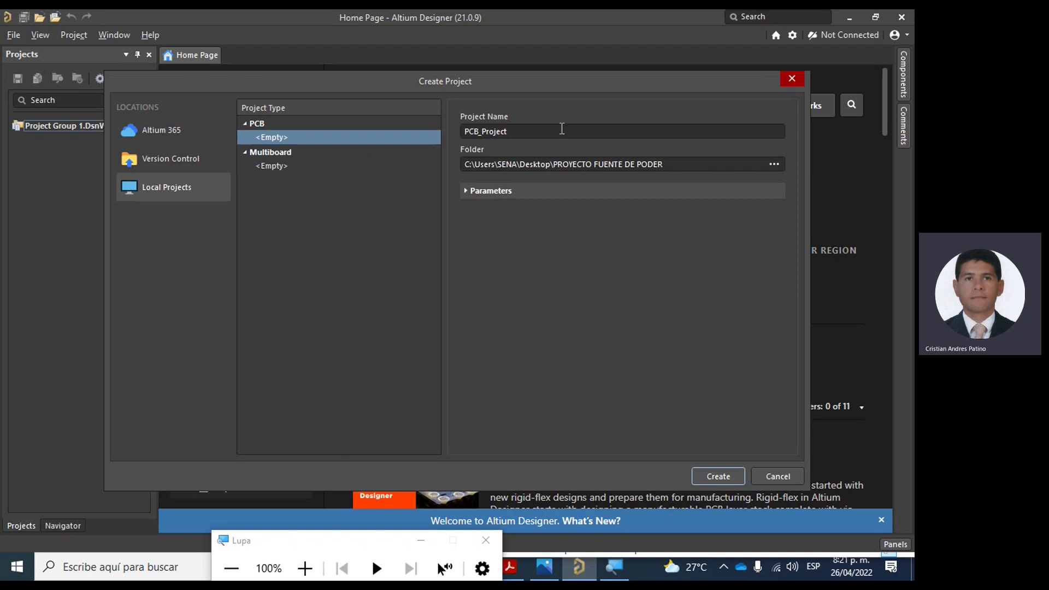
pyautogui.doubleClick(540, 131)
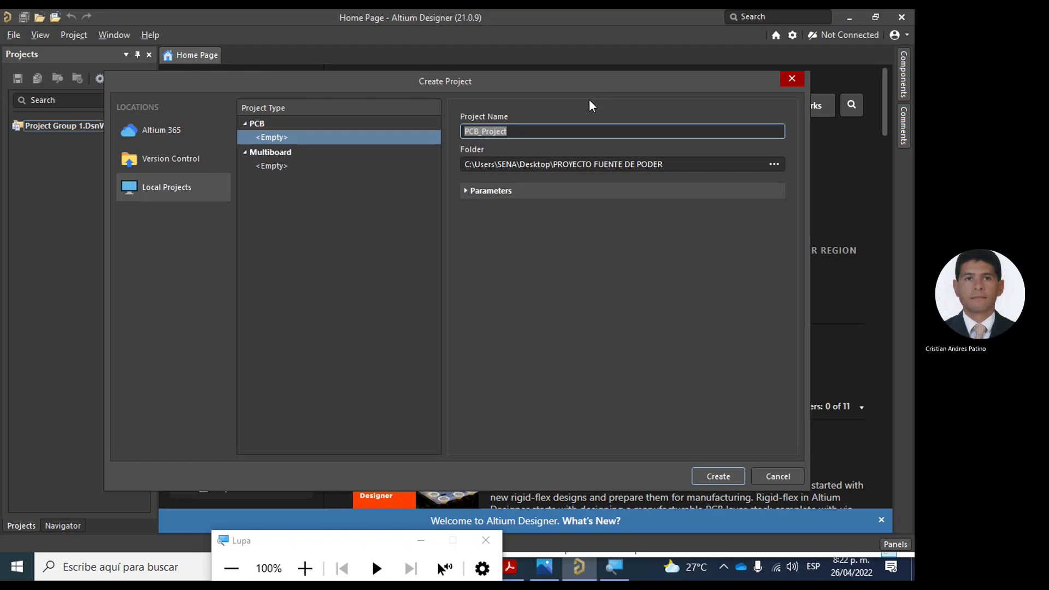
pyautogui.click(790, 78)
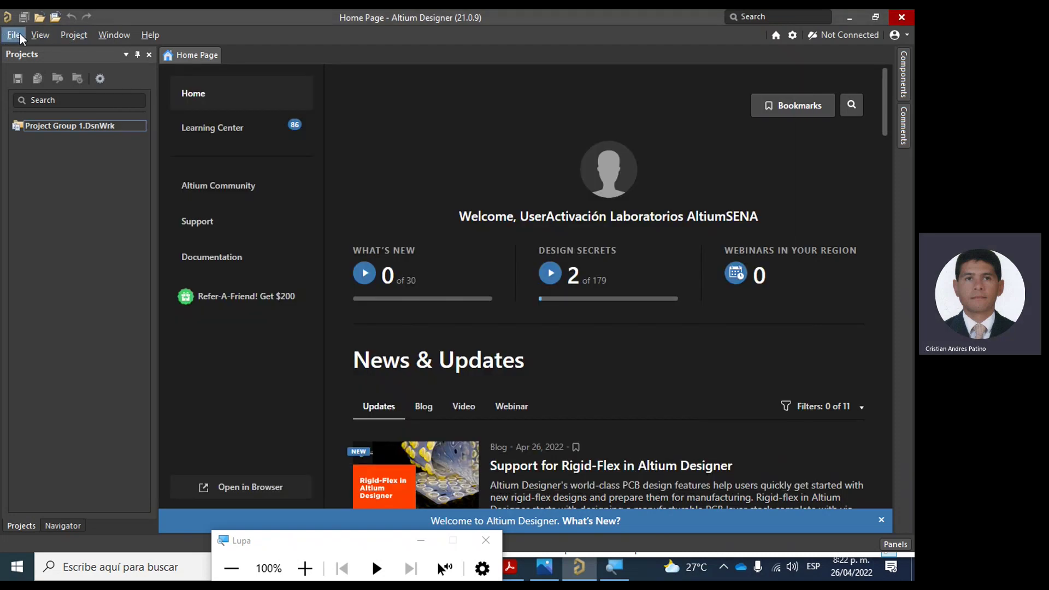
# Open the Create Project dialog for an empty PCB project and select the default name PCB_Project
pyautogui.click(16, 35)
pyautogui.moveTo(22, 51)
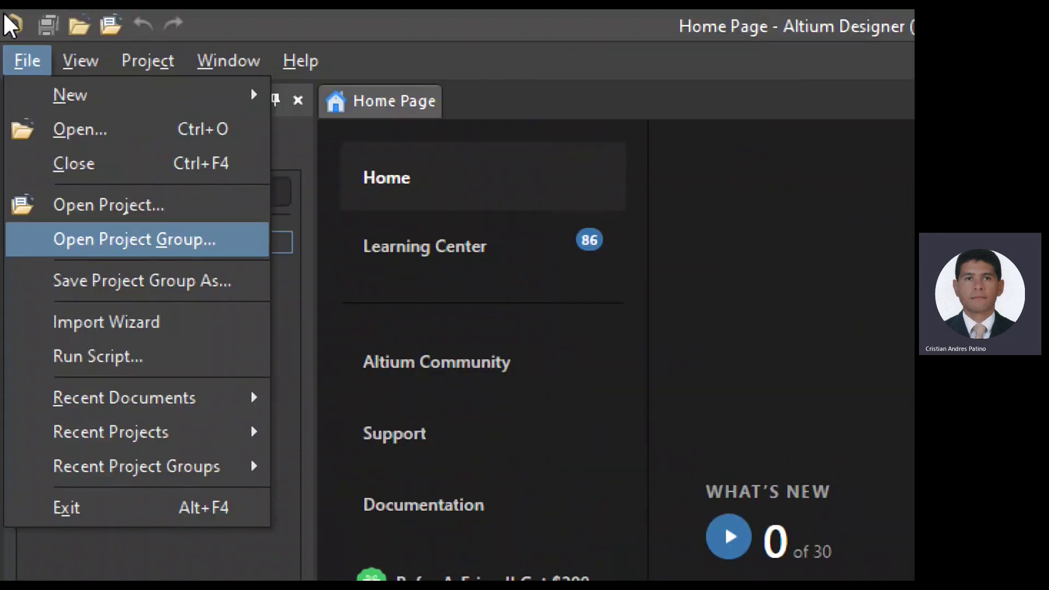
pyautogui.moveTo(213, 102)
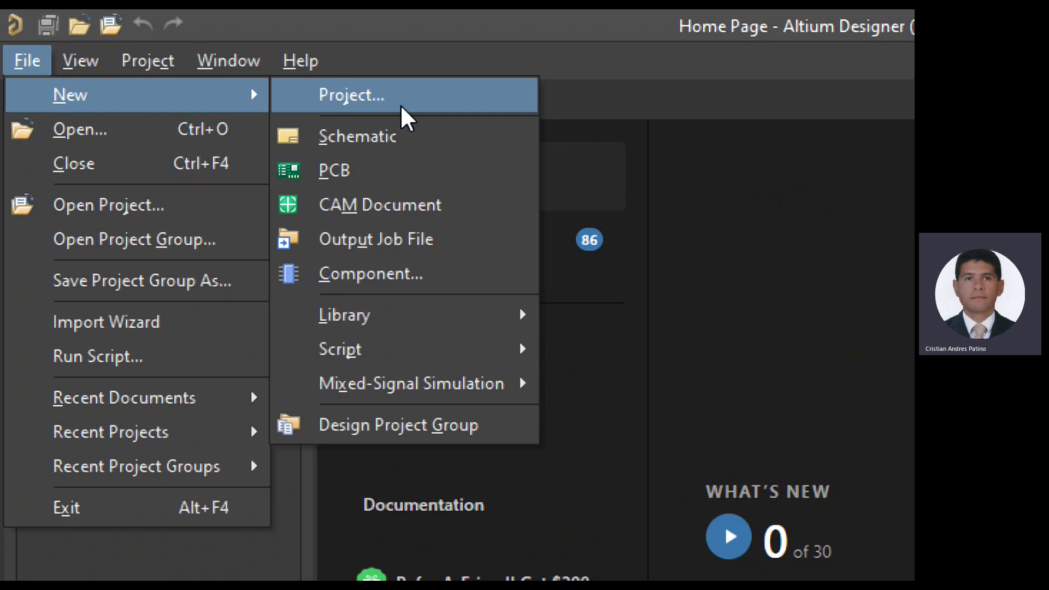
pyautogui.click(401, 101)
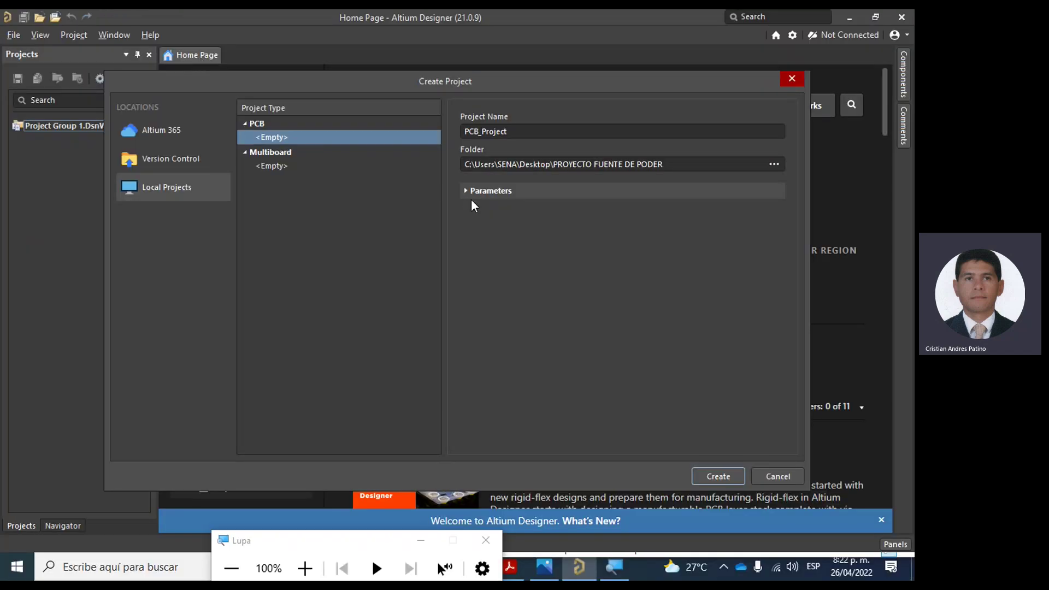
pyautogui.click(539, 131)
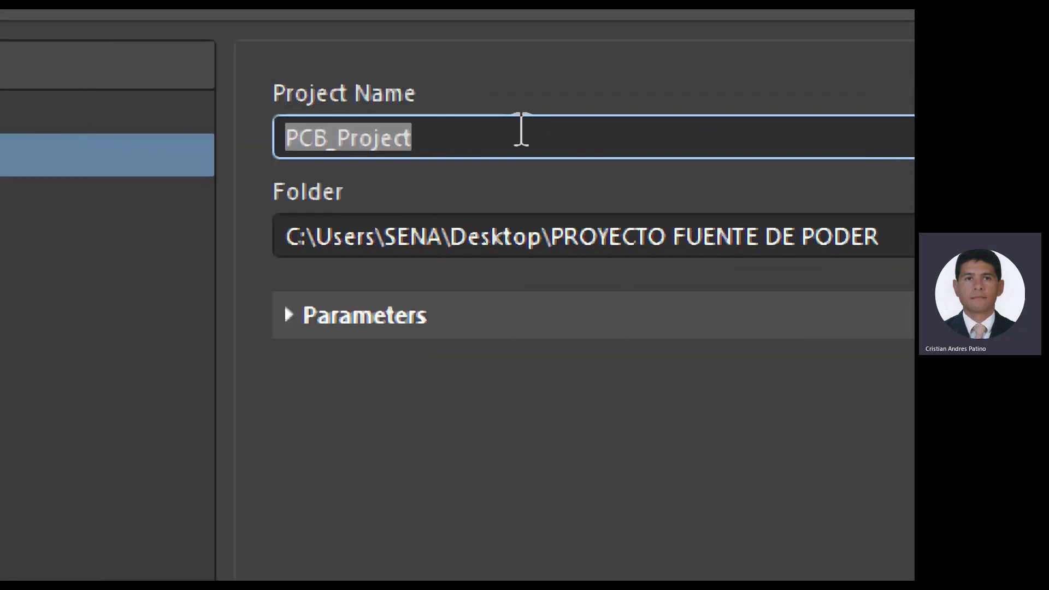
# Enter 'FUENTE DE PODER - TAI 97' as the project name, dismissing the stray Start menu
pyautogui.write('F')
pyautogui.press('BackSpace')
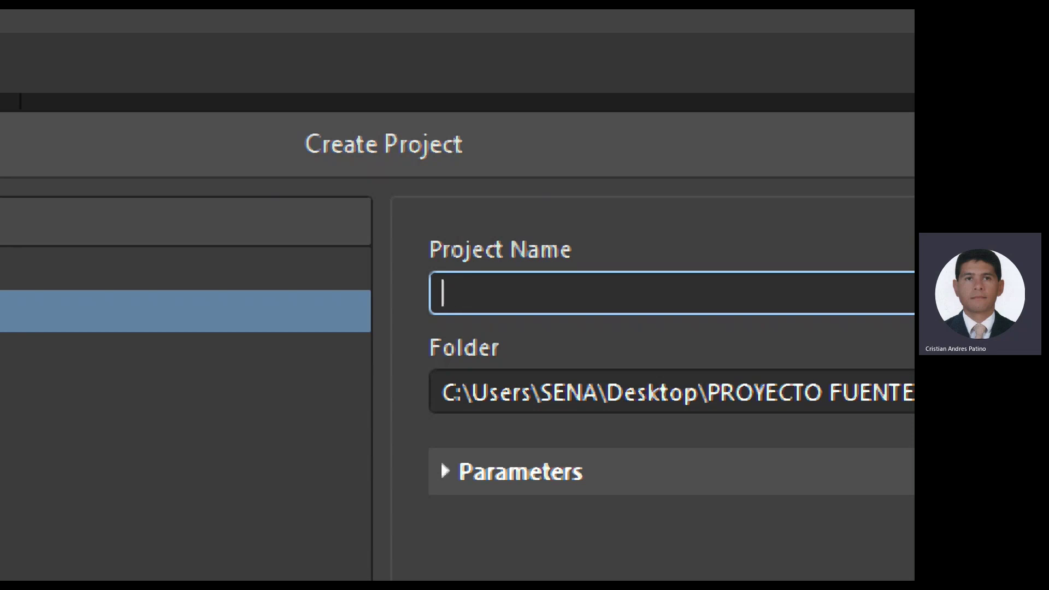
pyautogui.write('PR')
pyautogui.press('BackSpace')
pyautogui.press('BackSpace')
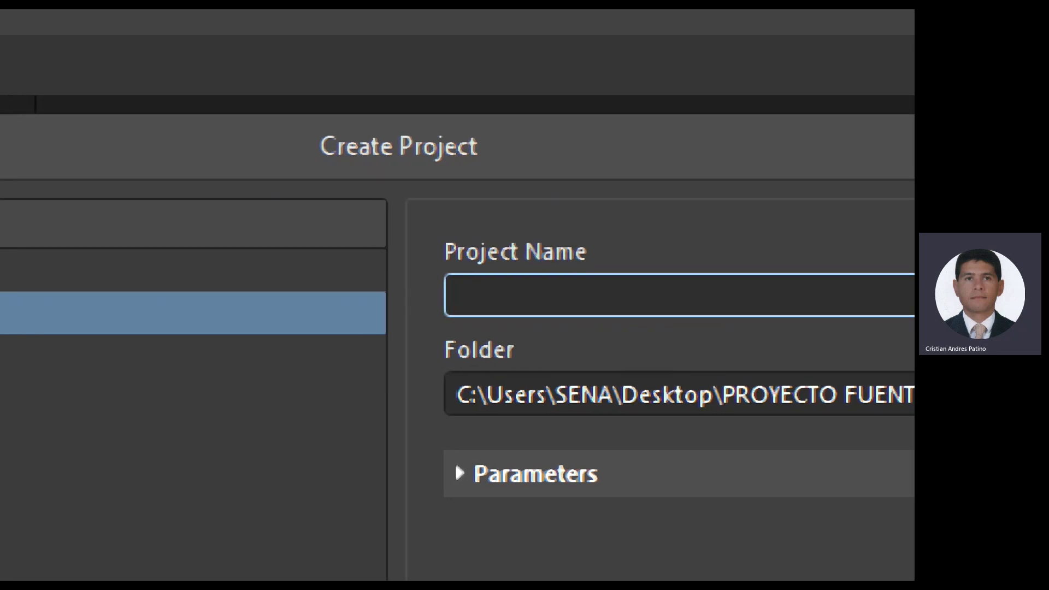
pyautogui.write('FUENTE ')
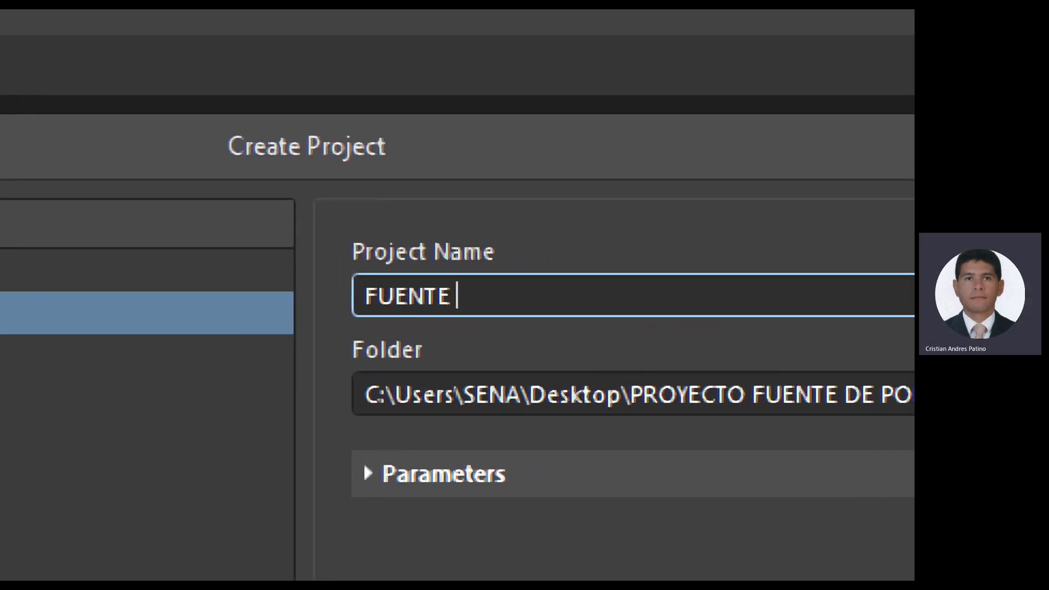
pyautogui.write('DE P')
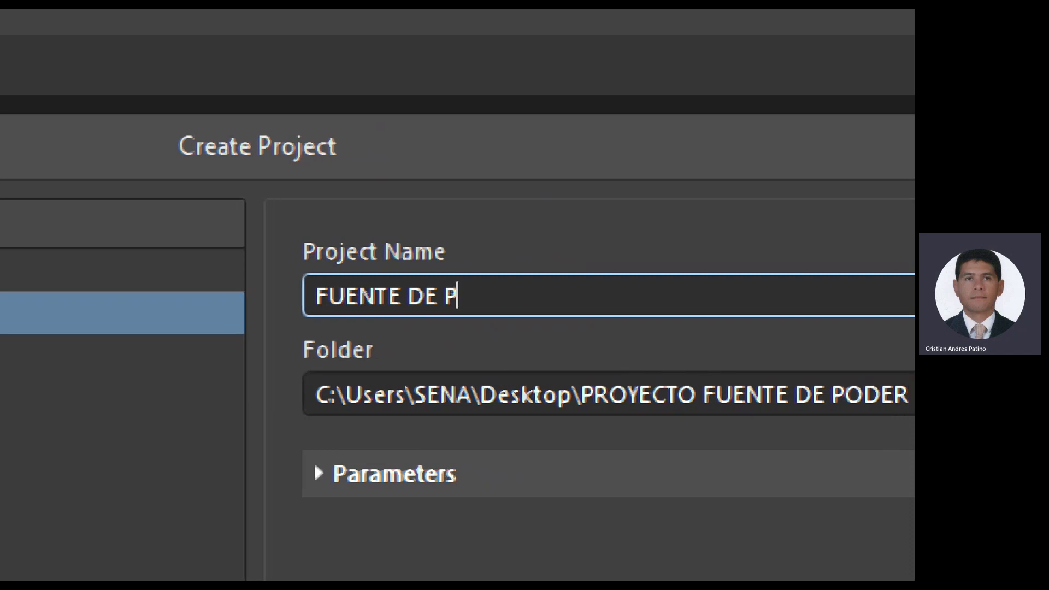
pyautogui.write('ODER ')
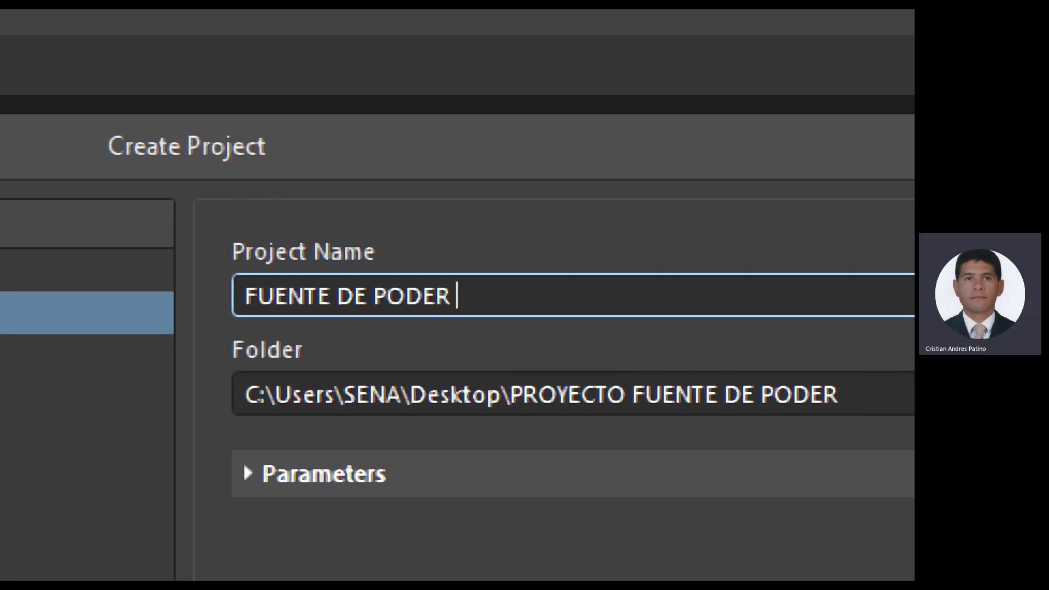
pyautogui.write('-')
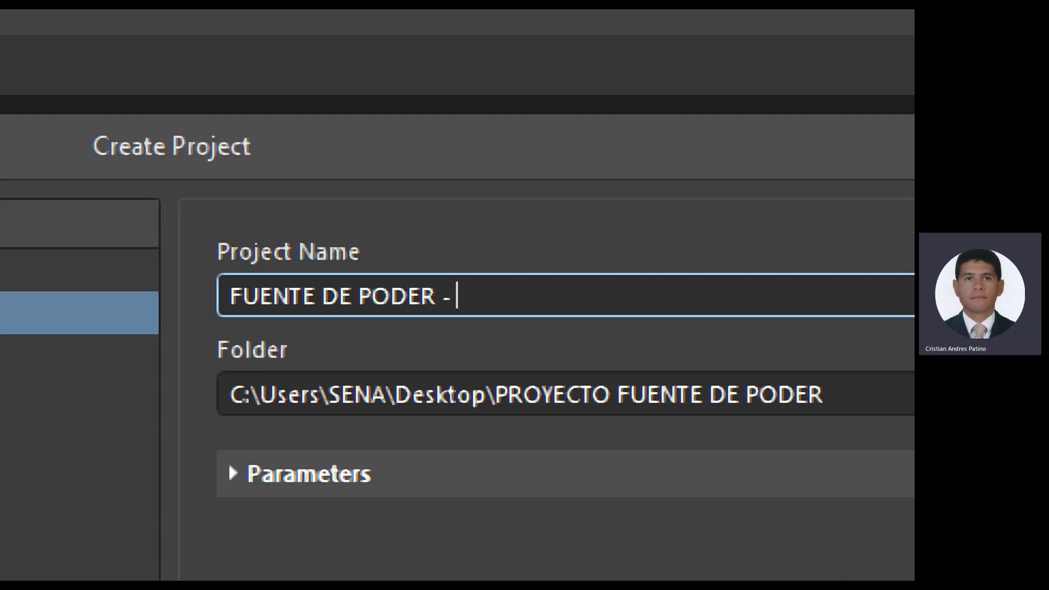
pyautogui.write('TAI')
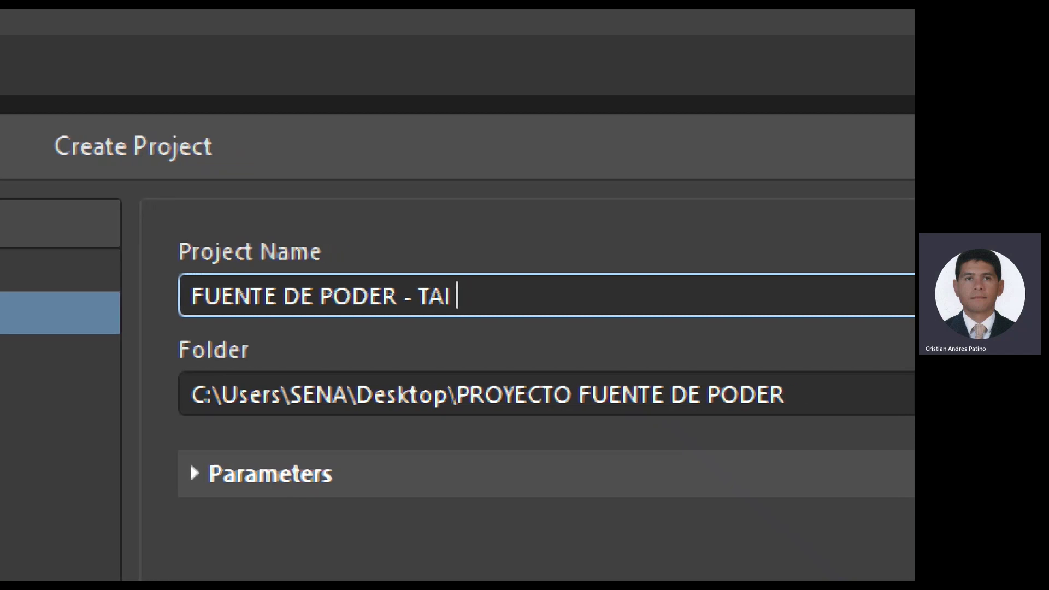
pyautogui.write(' 97')
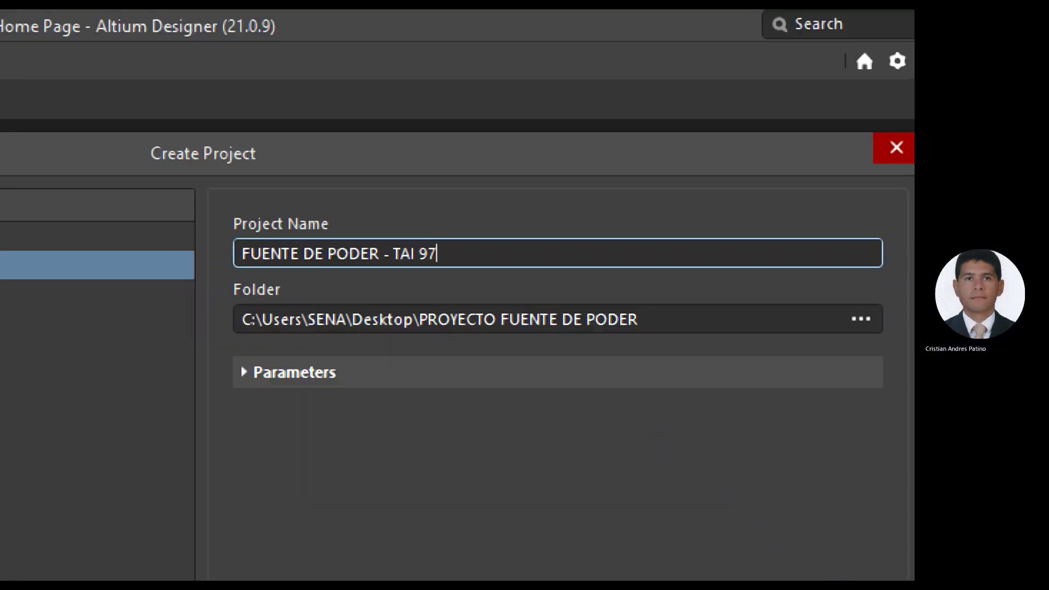
pyautogui.press('super')
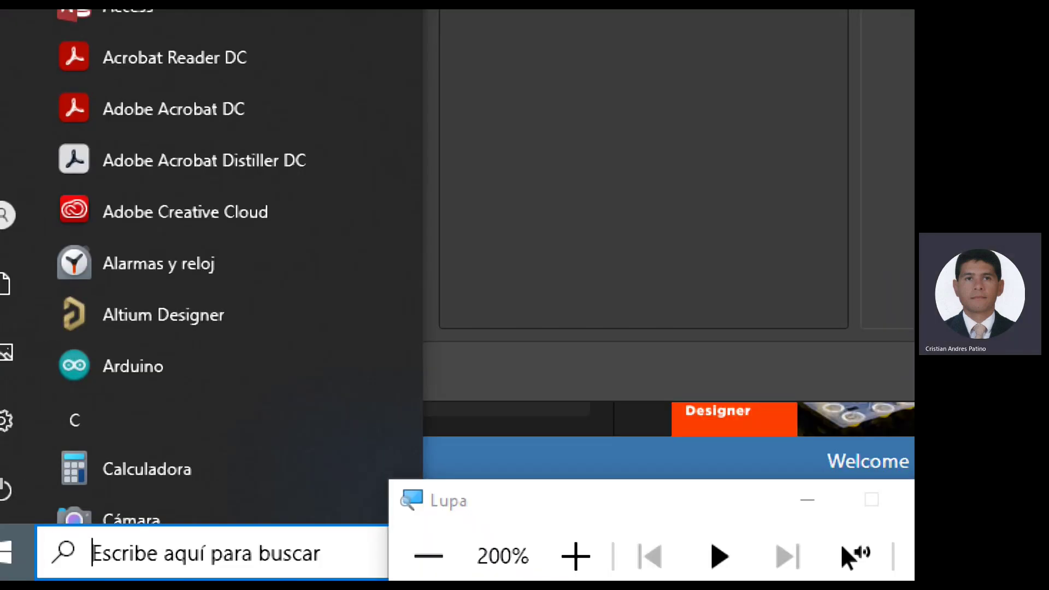
pyautogui.press('super+minus')
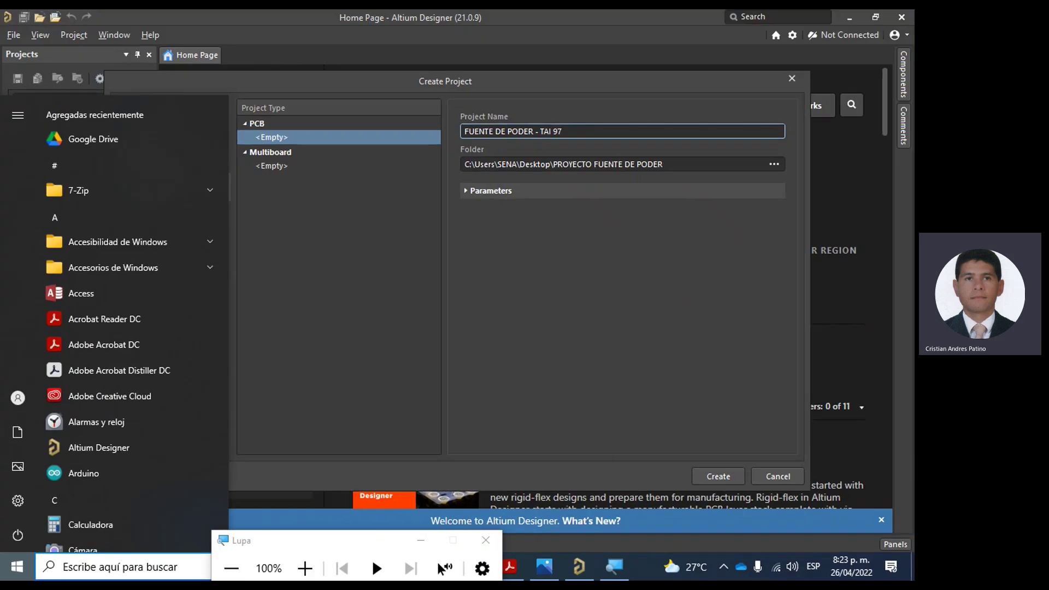
pyautogui.click(632, 133)
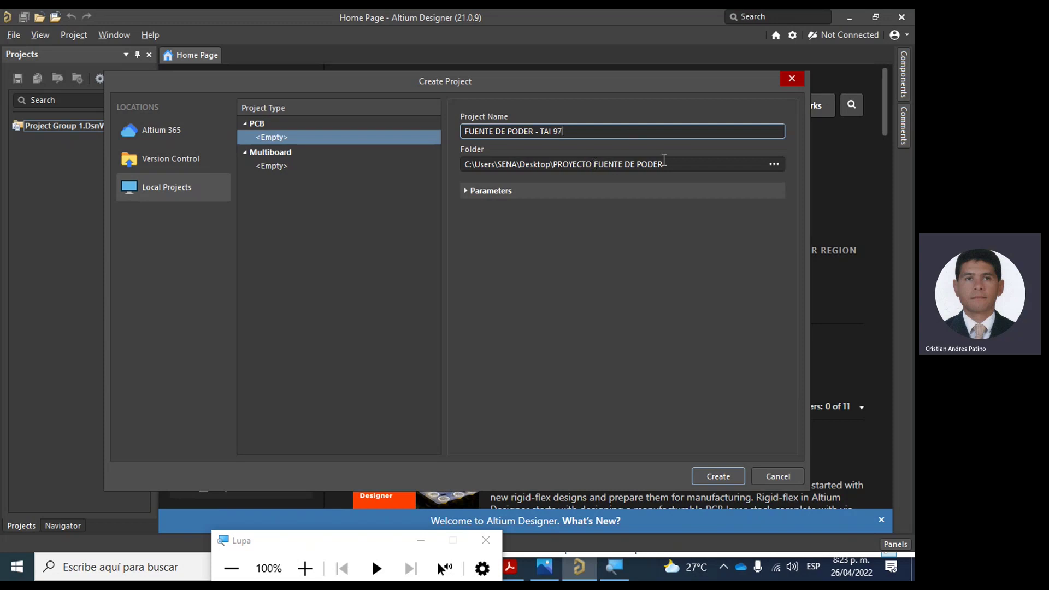
pyautogui.click(691, 162)
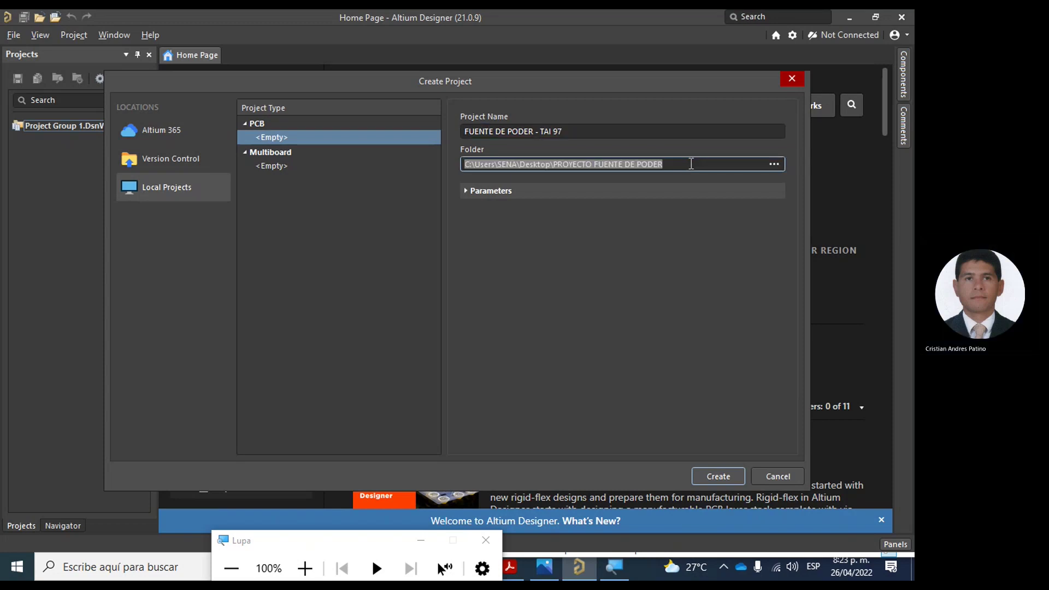
pyautogui.press('super+plus')
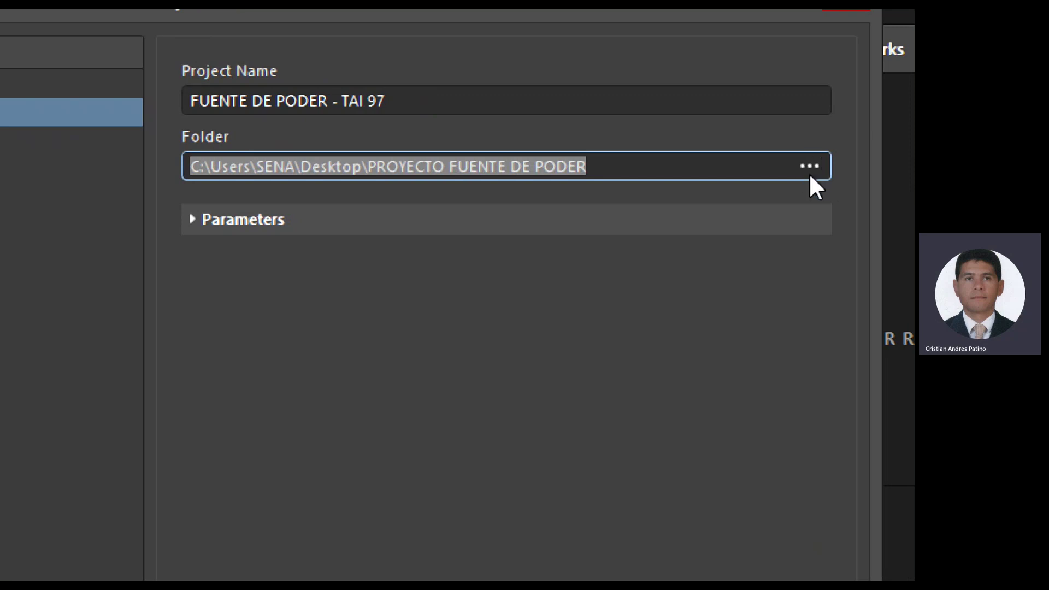
# Browse to the desktop (Escritorio) folder PROYECTO FUENTE DE PODER - TAI 97 as the project location
pyautogui.click(814, 166)
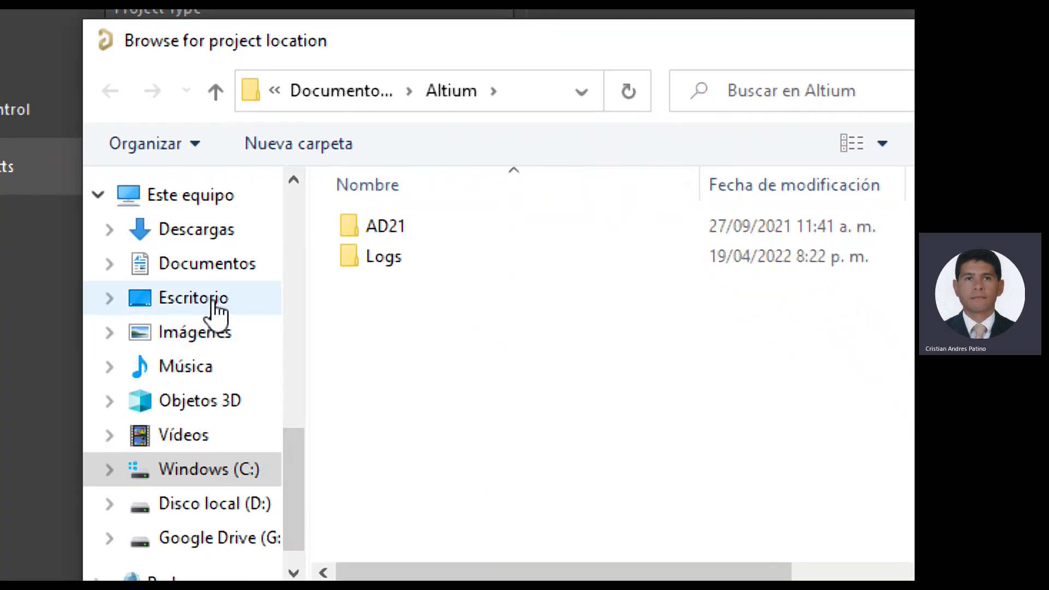
pyautogui.click(215, 306)
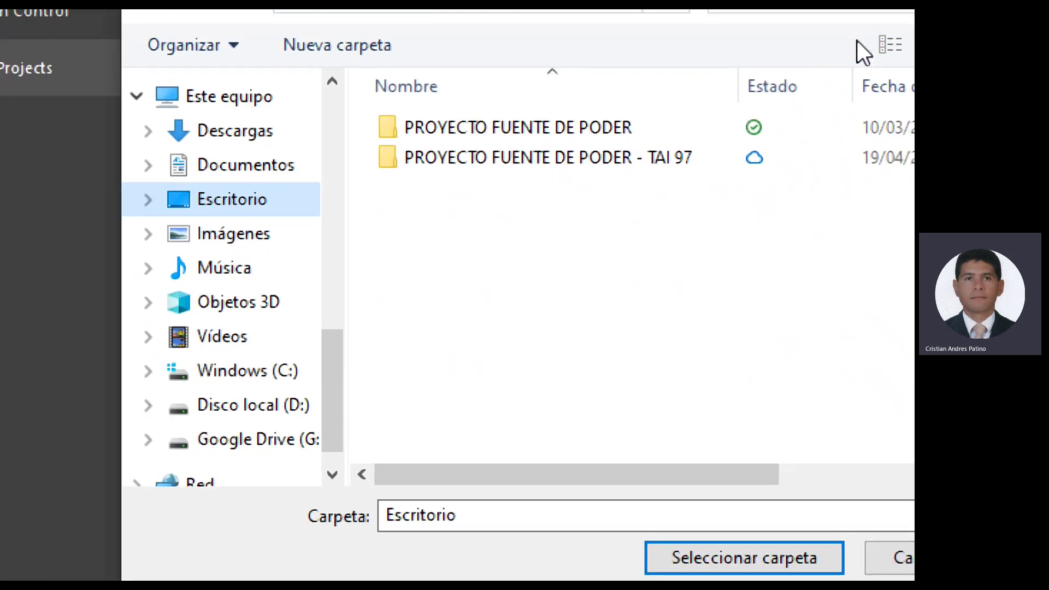
pyautogui.click(524, 153)
pyautogui.doubleClick(524, 154)
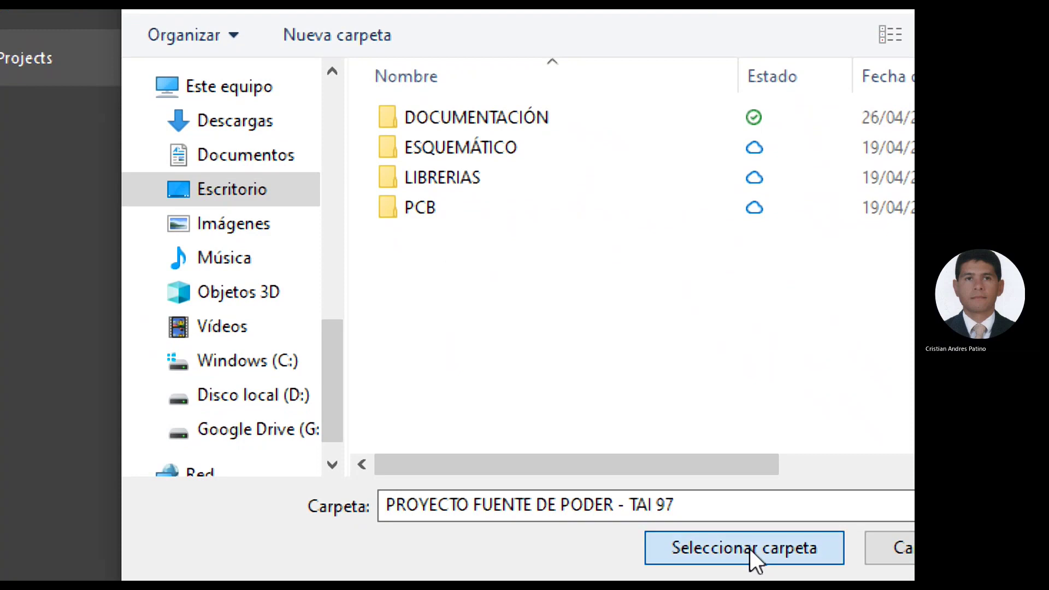
# Confirm the TAI 97 folder and create the FUENTE DE PODER - TAI 97 project
pyautogui.click(750, 549)
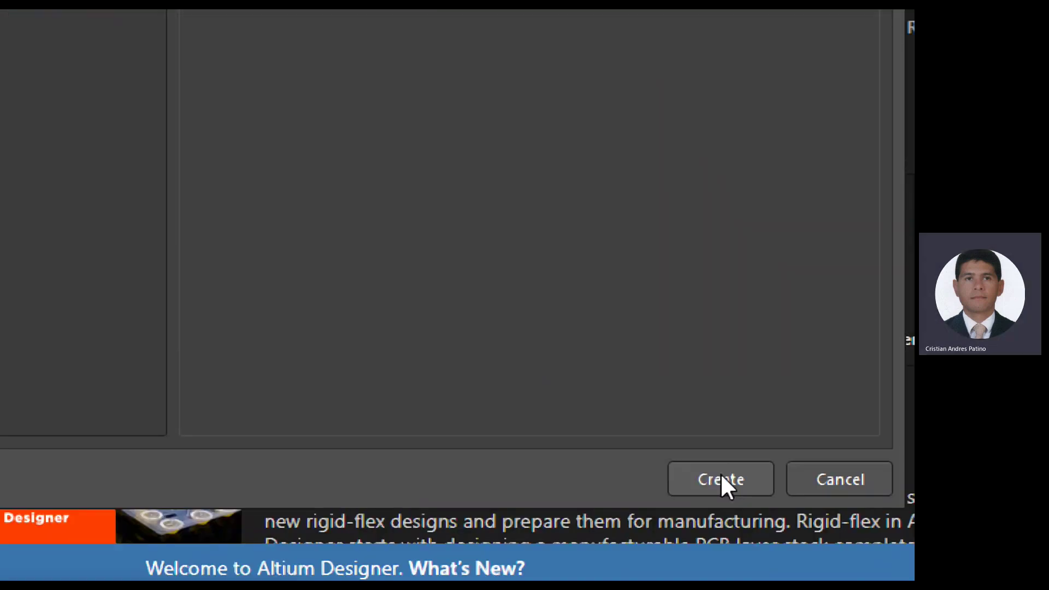
pyautogui.click(697, 478)
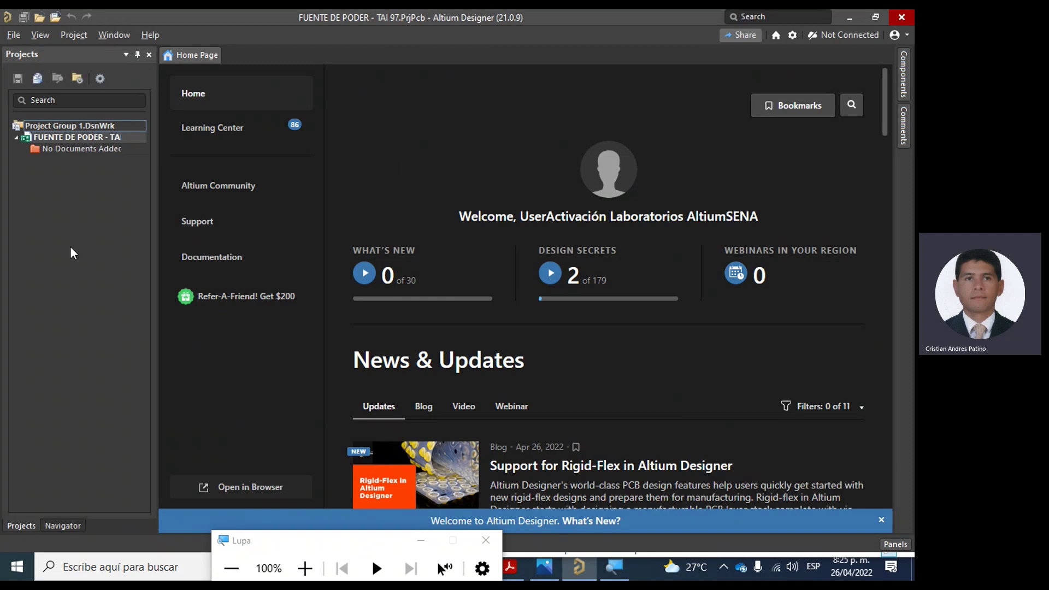
# Select FUENTE DE PODER - TAI 97.PrjPcb in the Projects panel and check its saved path
pyautogui.click(48, 127)
pyautogui.click(47, 138)
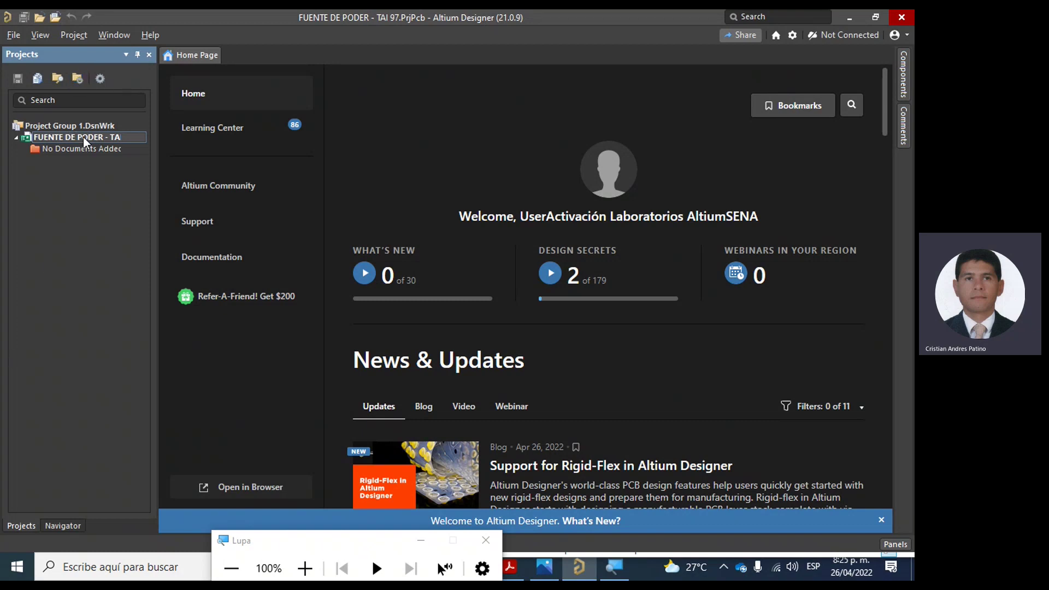
pyautogui.press('super+plus')
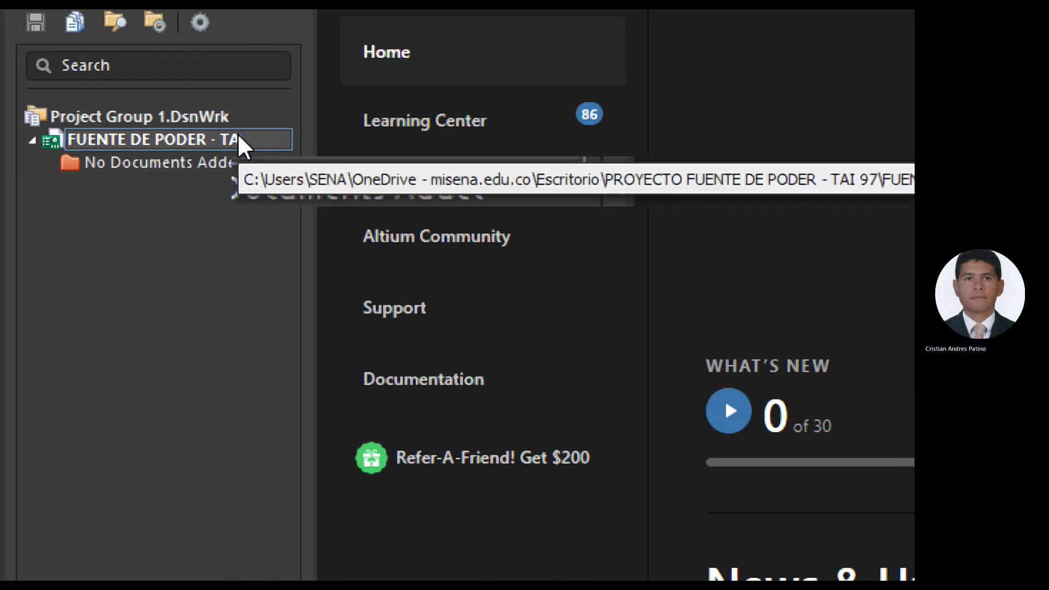
pyautogui.press('super+minus')
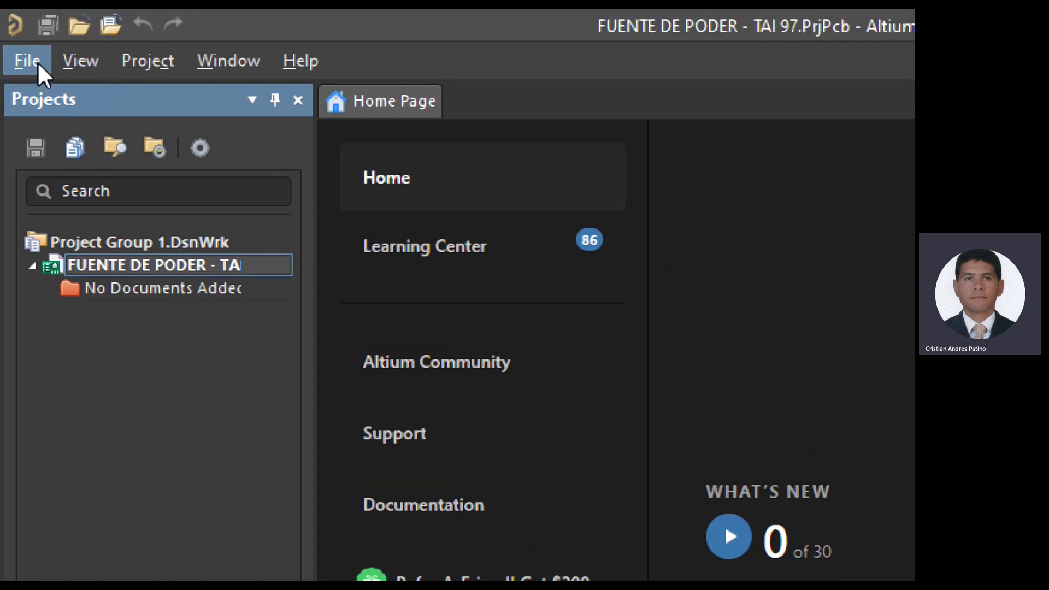
# Add a new schematic sheet, Sheet1.SchDoc, through File > New > Schematic
pyautogui.click(37, 62)
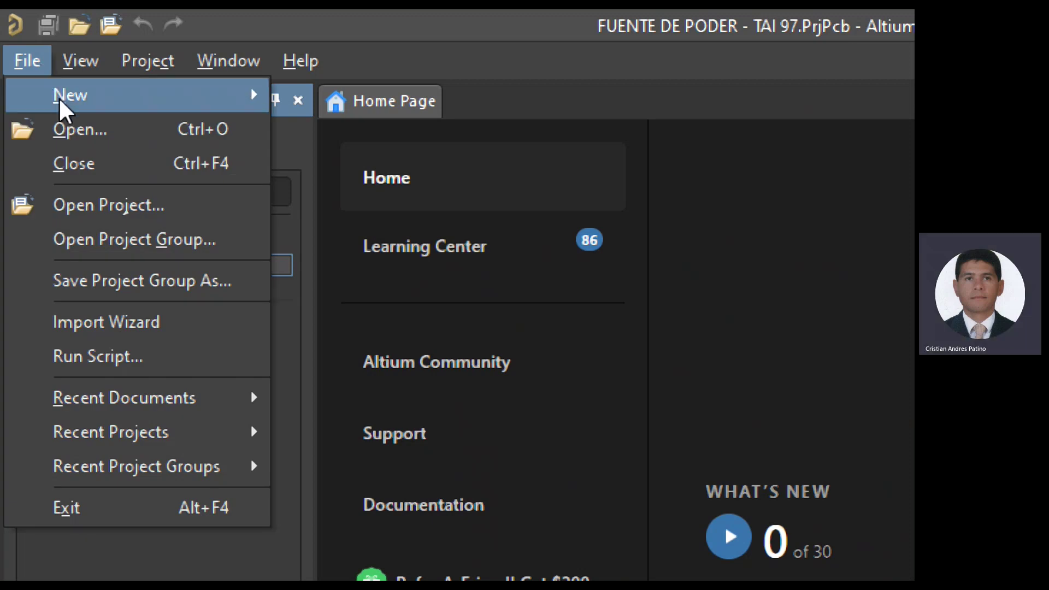
pyautogui.moveTo(60, 105)
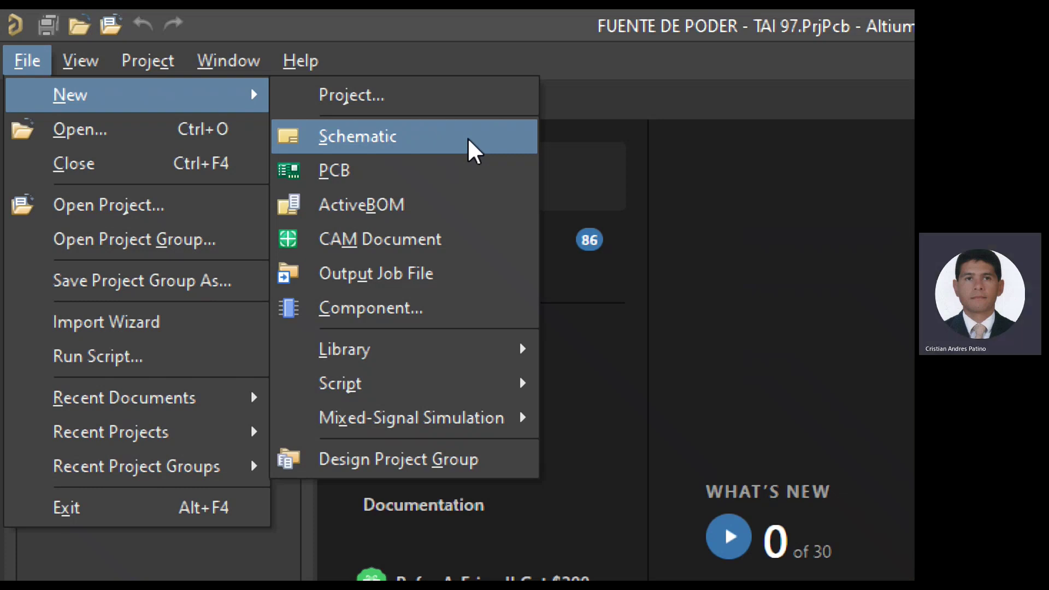
pyautogui.click(468, 137)
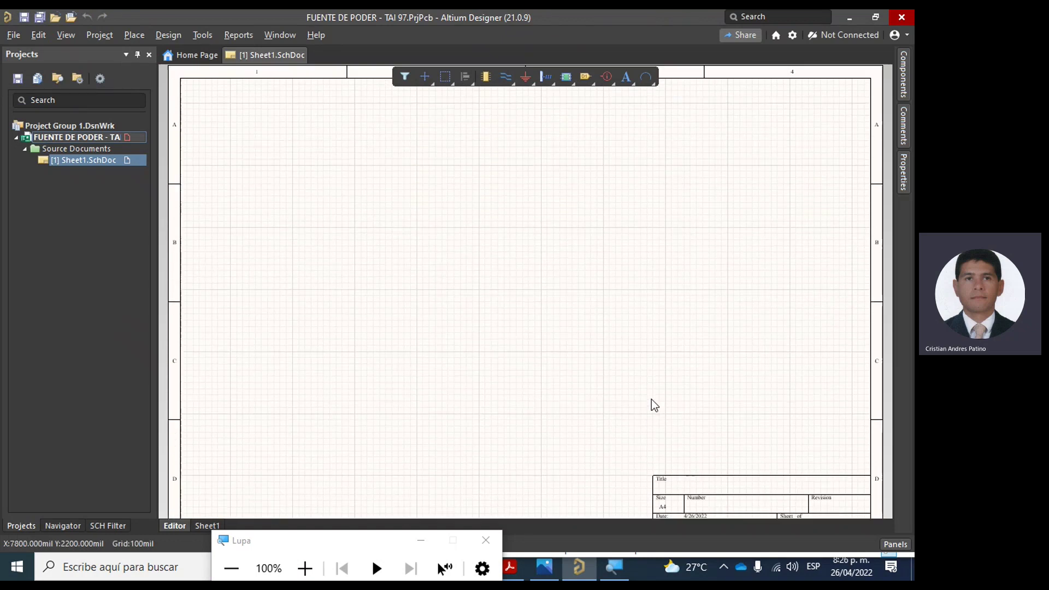
# Fit the whole sheet in view and minimize the magnifier window
pyautogui.scroll(-1, 652, 404)
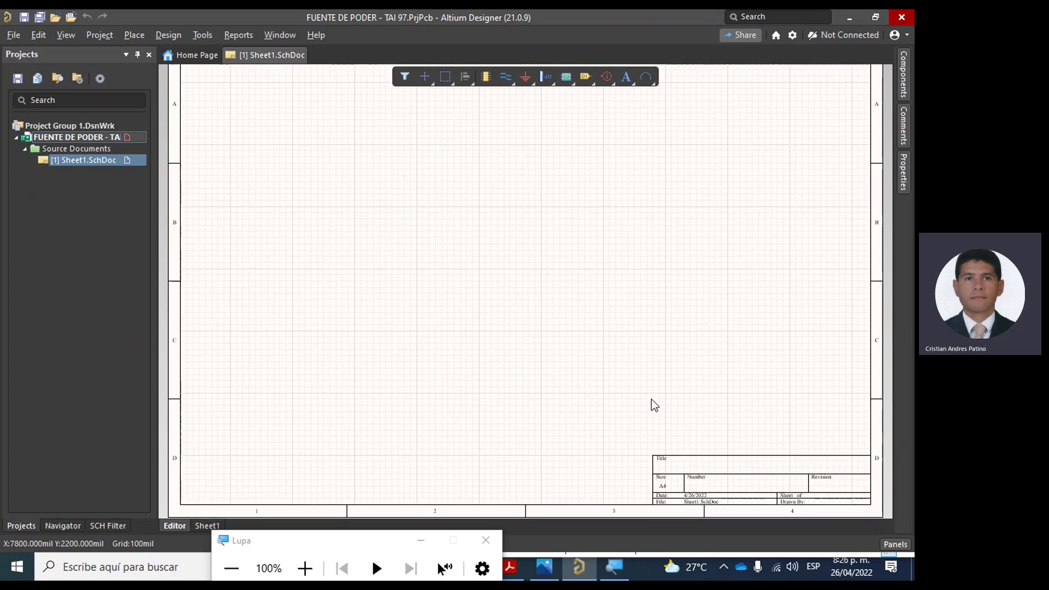
pyautogui.hotkey('ctrl', 'pagedown')
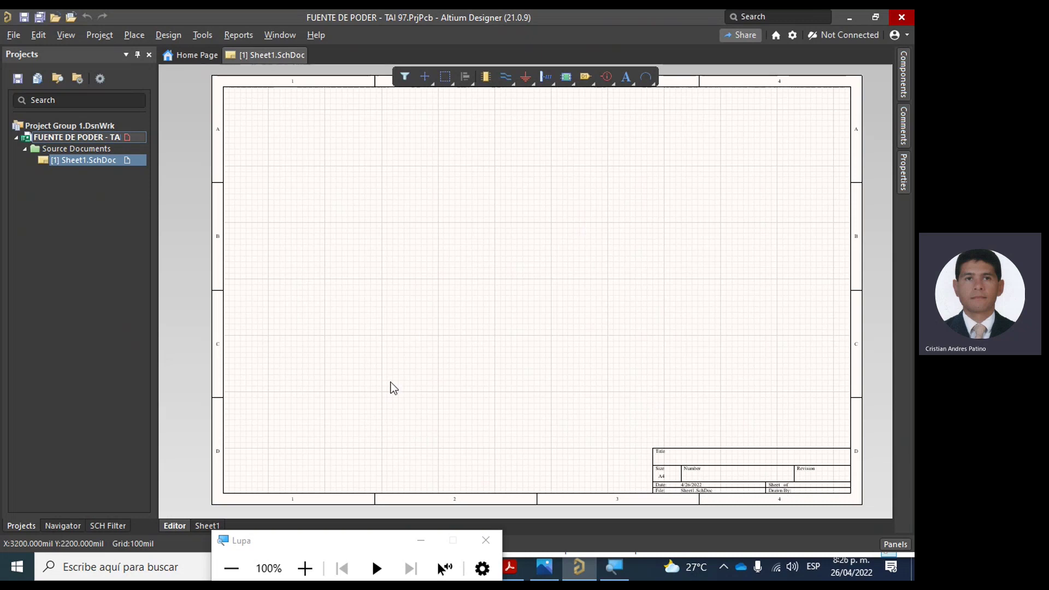
pyautogui.click(420, 541)
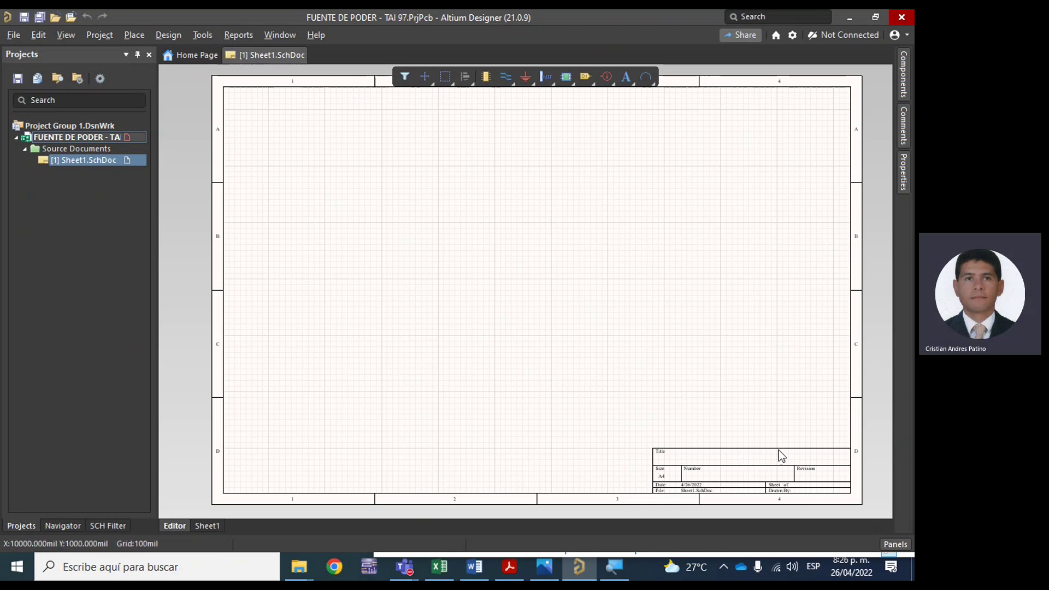
pyautogui.keyDown('ctrl'); pyautogui.scroll(5, 776, 458); pyautogui.keyUp('ctrl')
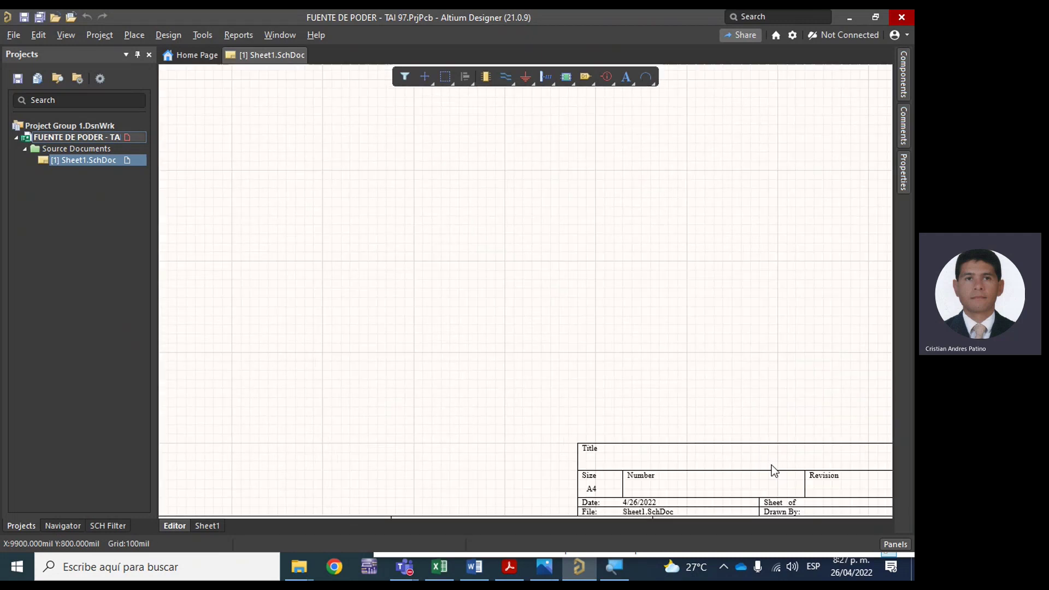
pyautogui.moveTo(793, 451); pyautogui.dragTo(779, 425, button='right')
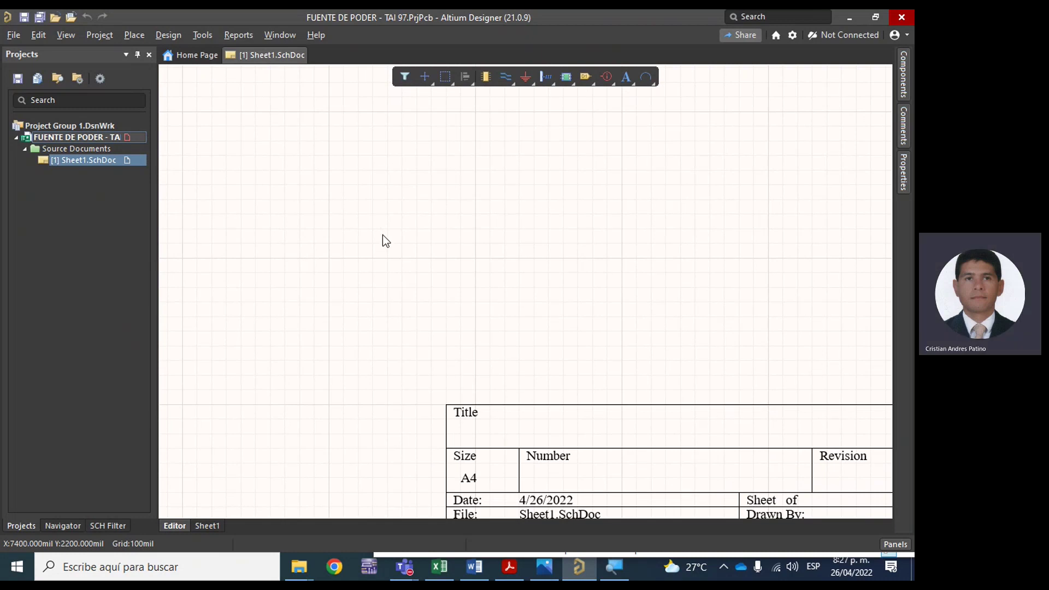
pyautogui.keyDown('ctrl'); pyautogui.moveTo(382, 235); pyautogui.dragTo(382, 253, button='right'); pyautogui.keyUp('ctrl')
pyautogui.moveTo(316, 209); pyautogui.dragTo(431, 288, button='right')
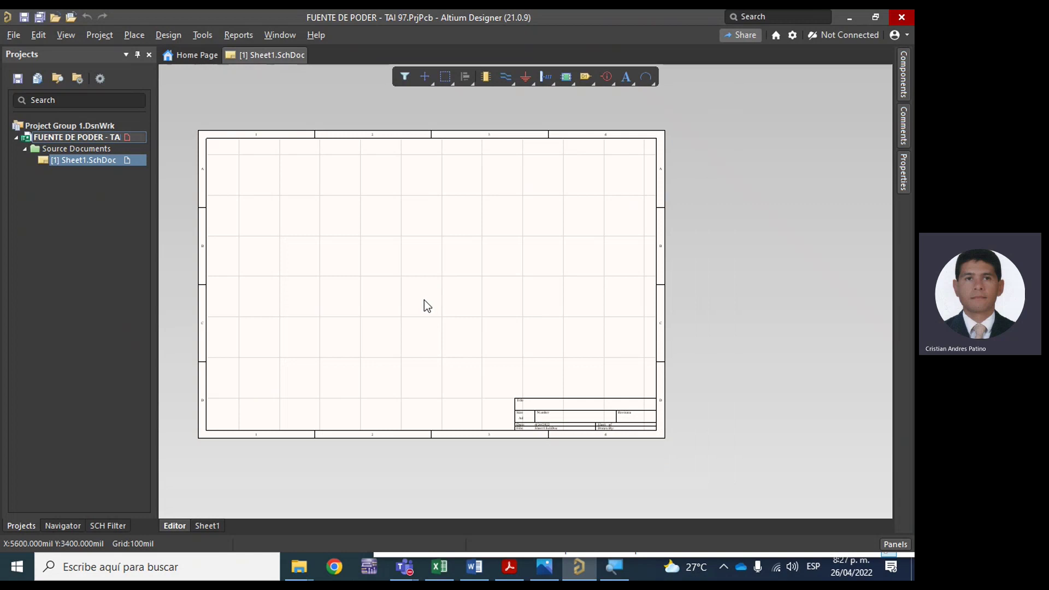
# Zoom and pan onto the title block, framing the Revision and Drawn By cells
pyautogui.keyDown('ctrl'); pyautogui.scroll(5, 424, 300); pyautogui.keyUp('ctrl')
pyautogui.keyDown('ctrl'); pyautogui.scroll(1, 424, 300); pyautogui.keyUp('ctrl')
pyautogui.keyDown('ctrl'); pyautogui.scroll(1, 424, 300); pyautogui.keyUp('ctrl')
pyautogui.keyDown('ctrl'); pyautogui.scroll(-10, 424, 300); pyautogui.keyUp('ctrl')
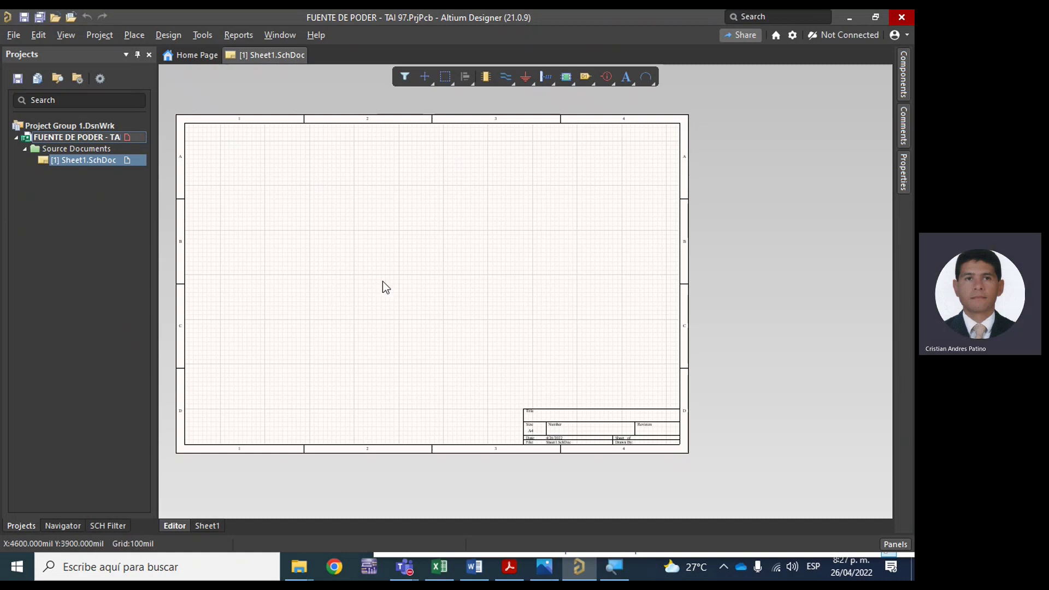
pyautogui.moveTo(383, 283); pyautogui.dragTo(434, 311, button='right')
pyautogui.keyDown('ctrl'); pyautogui.moveTo(674, 451); pyautogui.dragTo(673, 445, button='right'); pyautogui.keyUp('ctrl')
pyautogui.moveTo(410, 261); pyautogui.dragTo(484, 254, button='right')
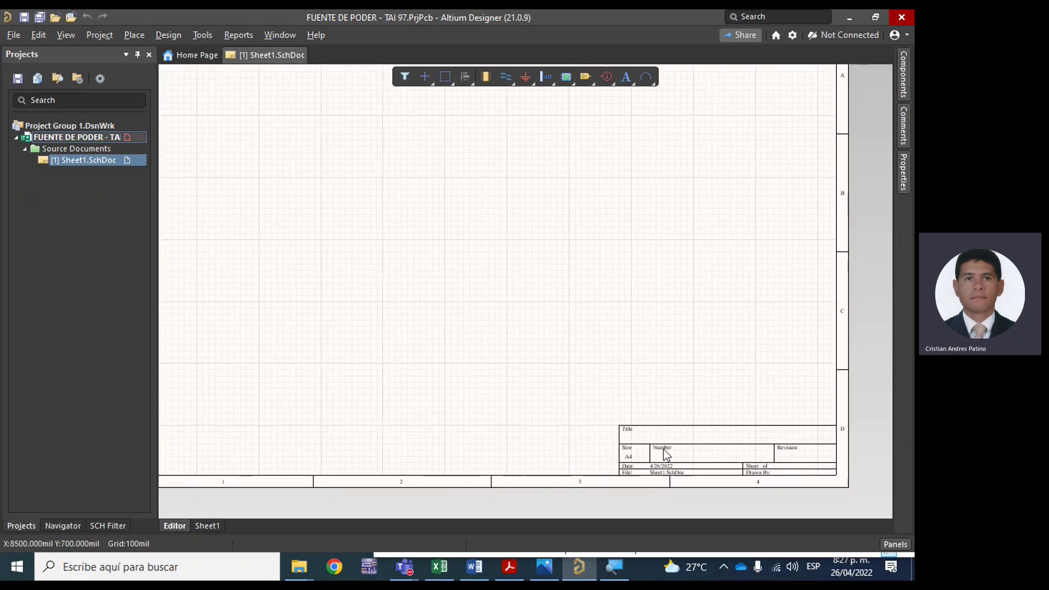
pyautogui.keyDown('ctrl'); pyautogui.scroll(5, 738, 453); pyautogui.keyUp('ctrl')
pyautogui.moveTo(738, 450)
pyautogui.mouseDown(button='right')
pyautogui.moveTo(637, 333)
pyautogui.moveTo(664, 339)
pyautogui.moveTo(661, 353)
pyautogui.mouseUp(button='right')
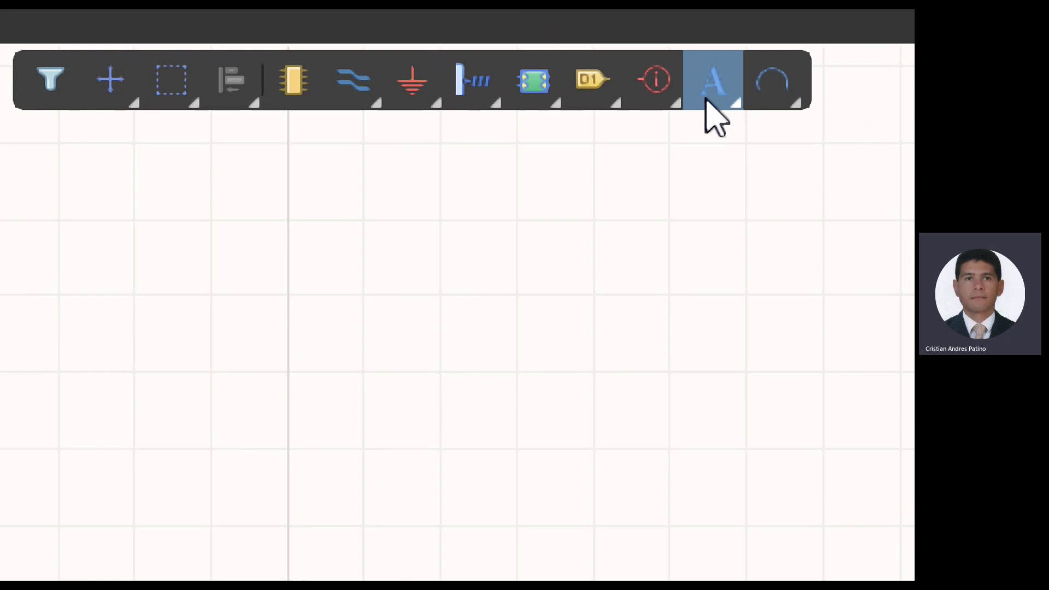
# Start placing a Text String from the Active Bar's text flyout
pyautogui.click(706, 101)
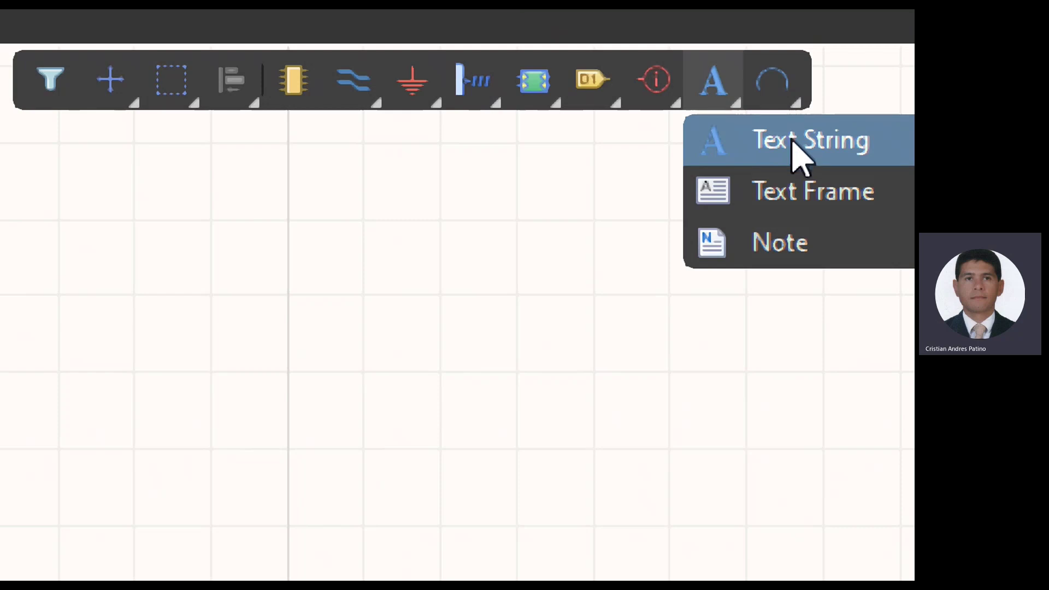
pyautogui.click(801, 156)
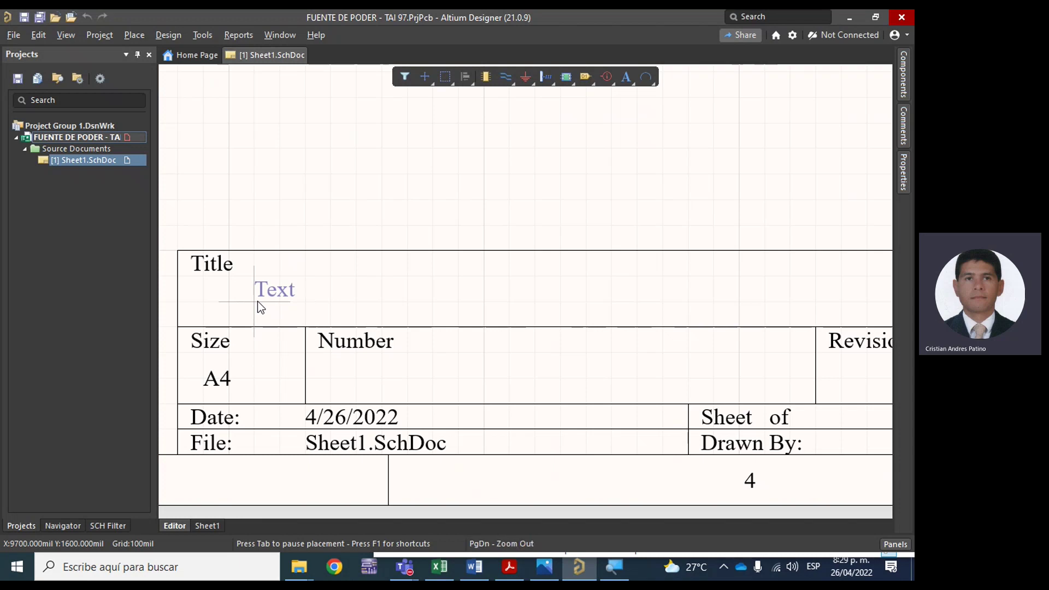
# Place placeholder Text strings in the Title, Number, Revision, both Sheet spots and Drawn By cells
pyautogui.click(258, 302)
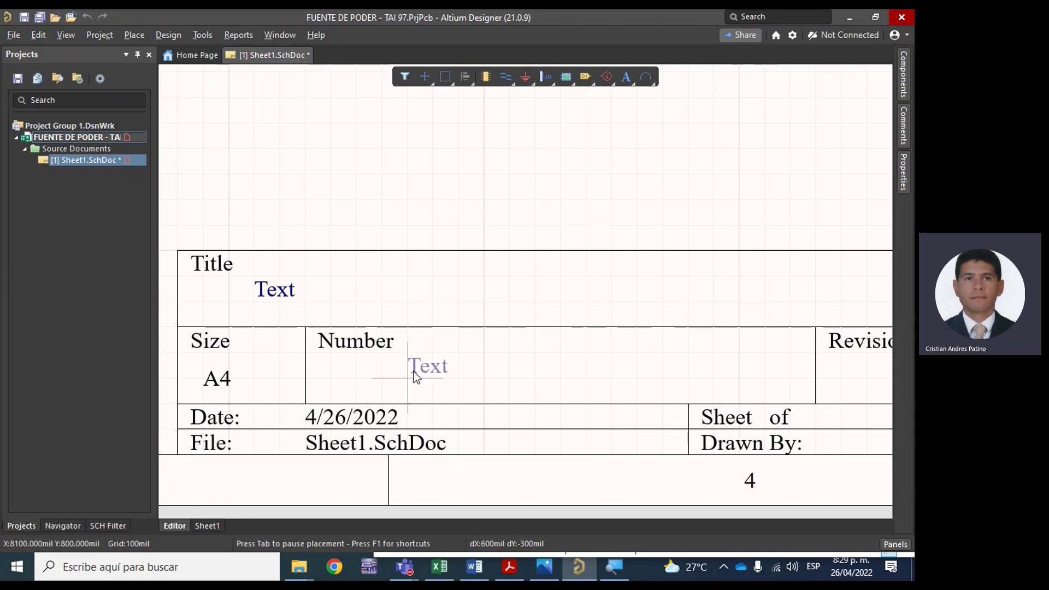
pyautogui.press('End')
pyautogui.click(405, 378)
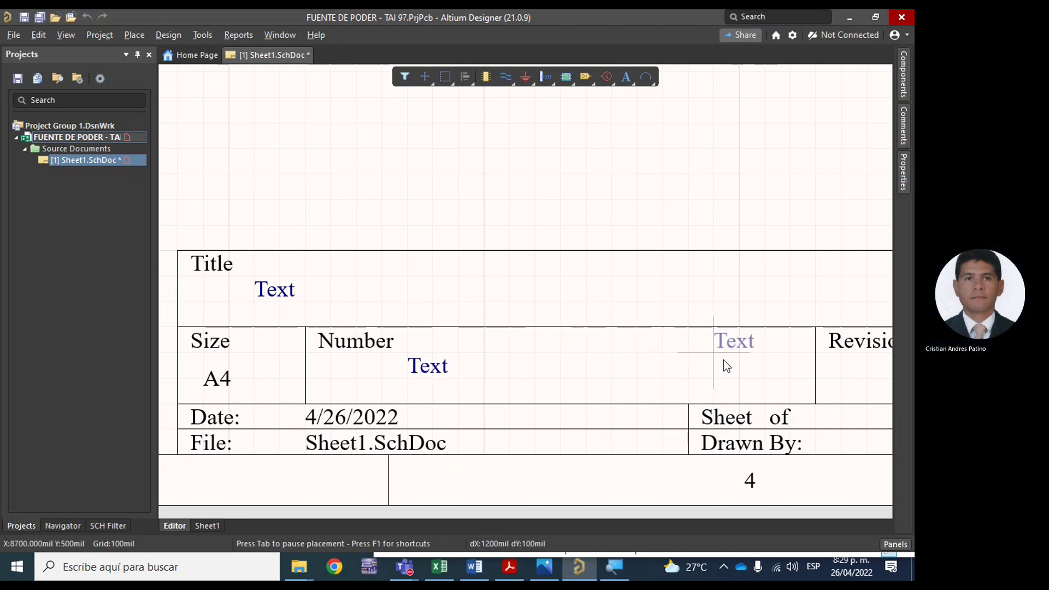
pyautogui.moveTo(906, 371)
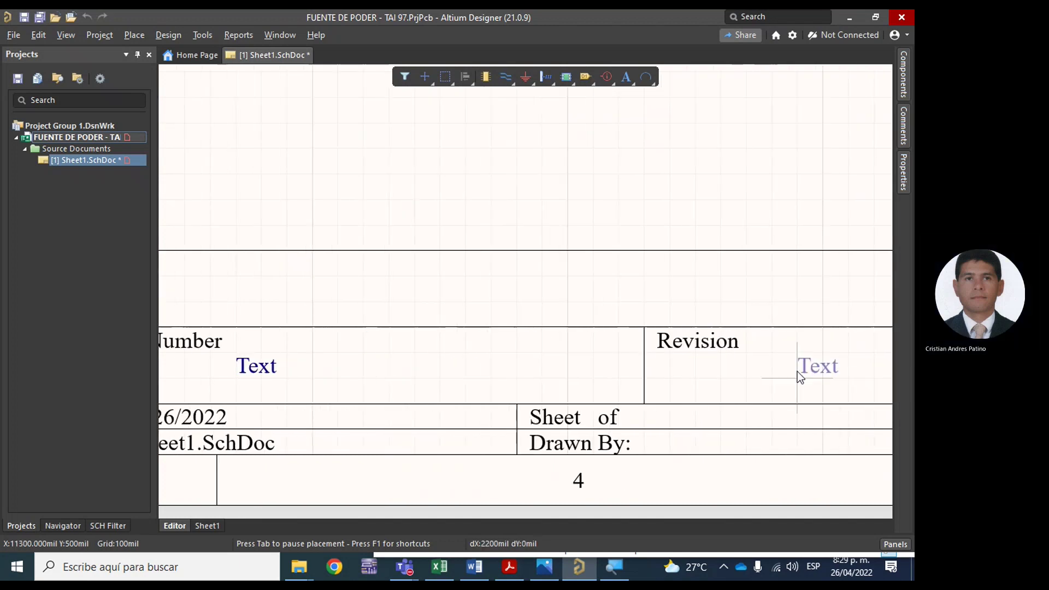
pyautogui.click(705, 379)
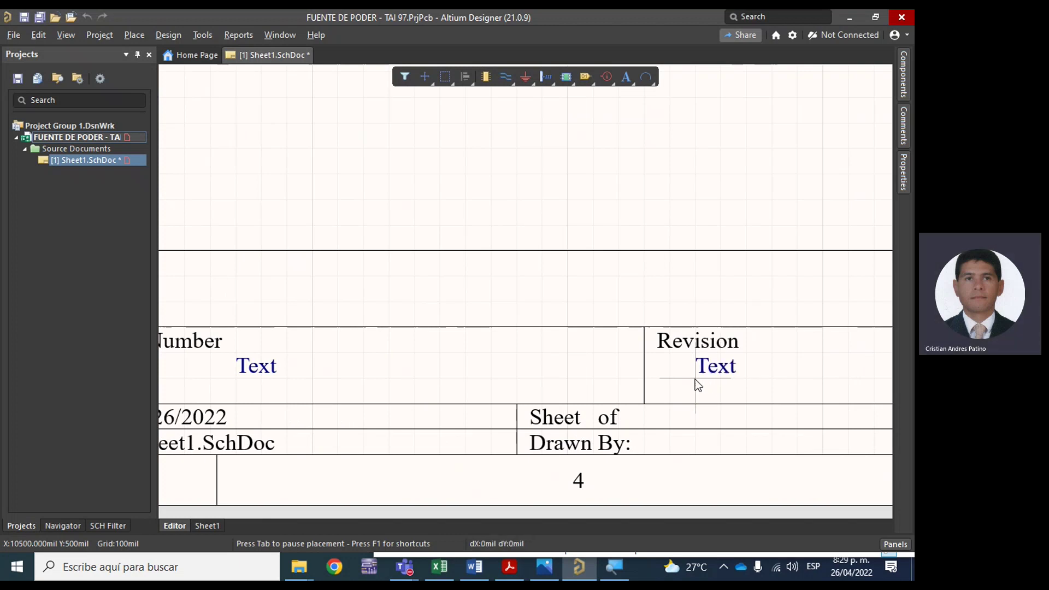
pyautogui.moveTo(87, 377)
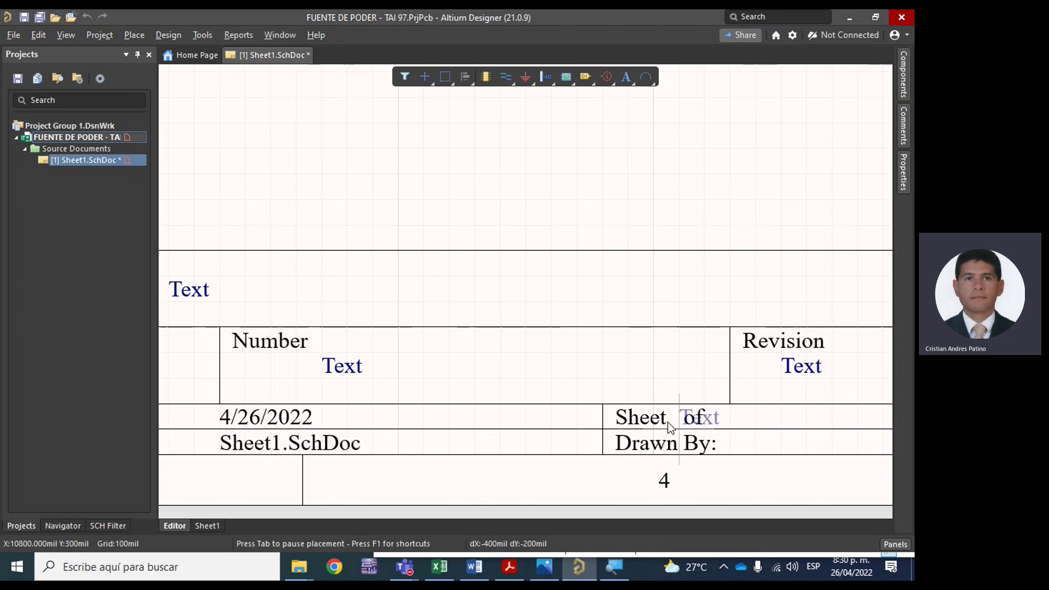
pyautogui.click(670, 422)
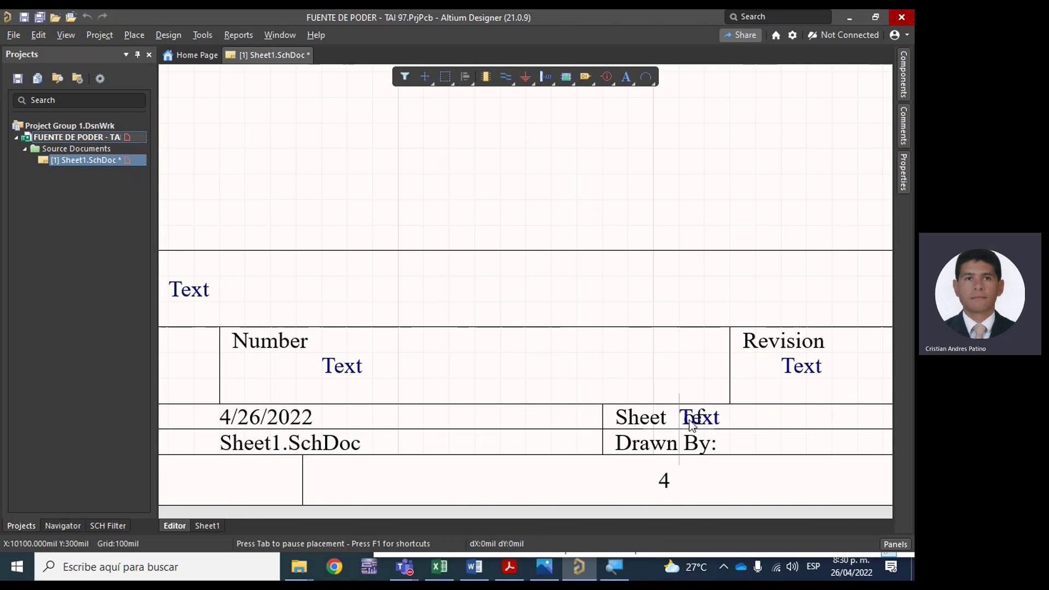
pyautogui.click(737, 426)
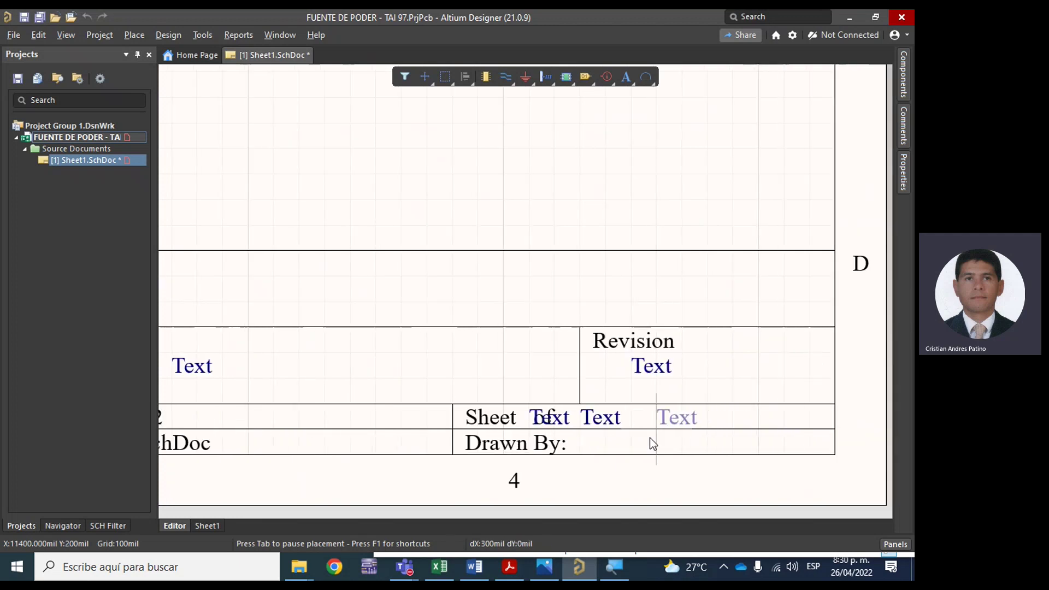
pyautogui.click(590, 447)
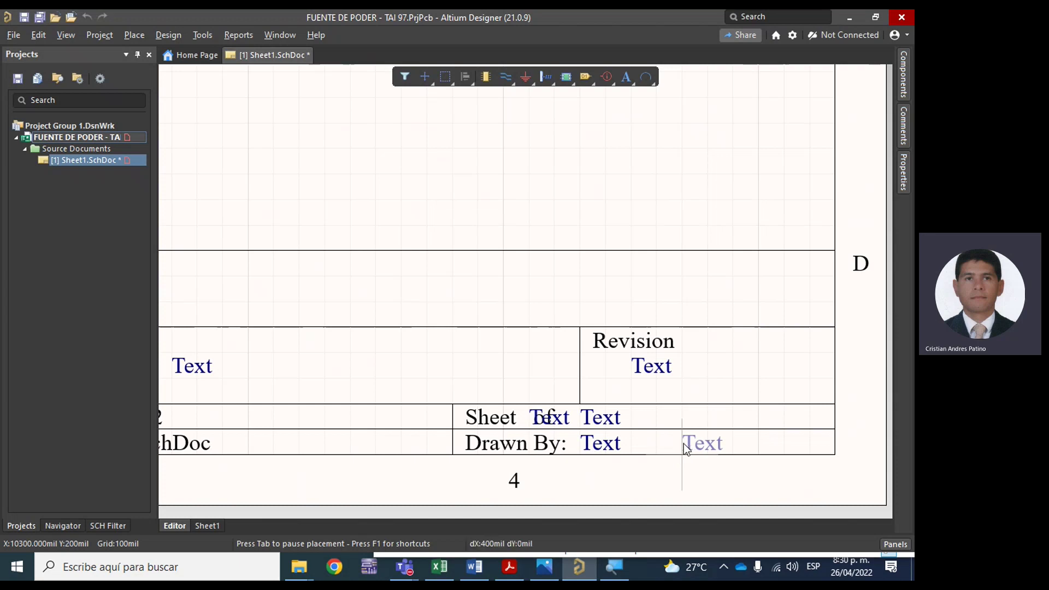
pyautogui.press('Escape')
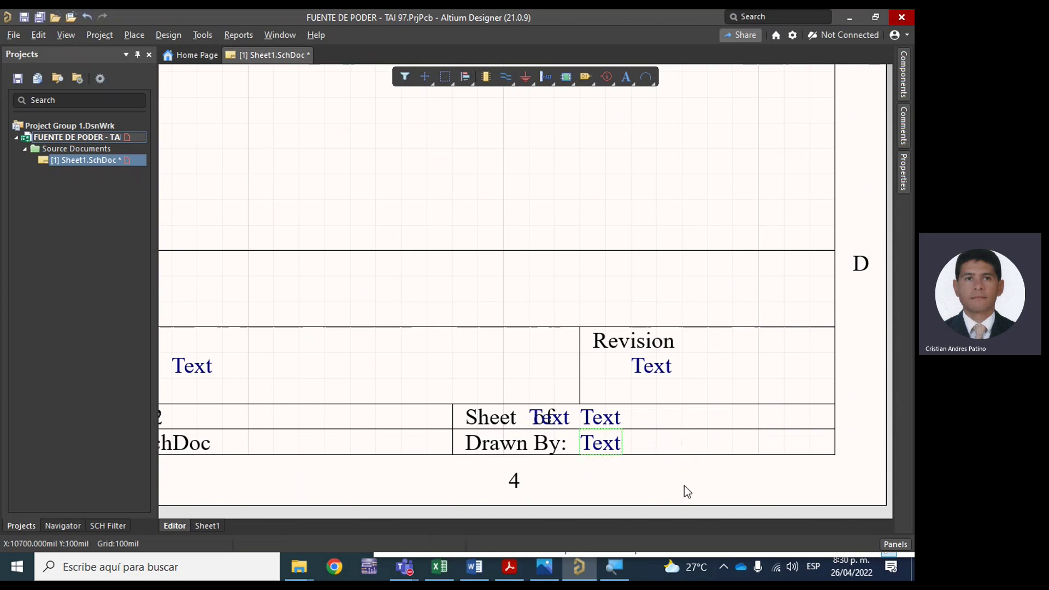
pyautogui.moveTo(334, 485); pyautogui.dragTo(579, 480, button='right')
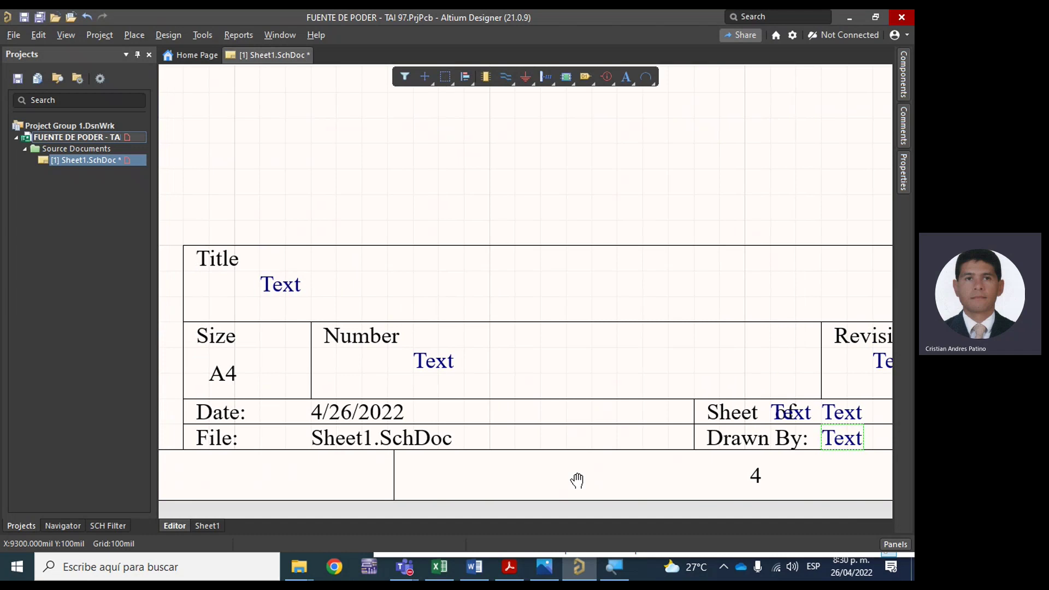
# Open the Title placeholder string's properties, reframing the title block before reopening them
pyautogui.doubleClick(285, 290)
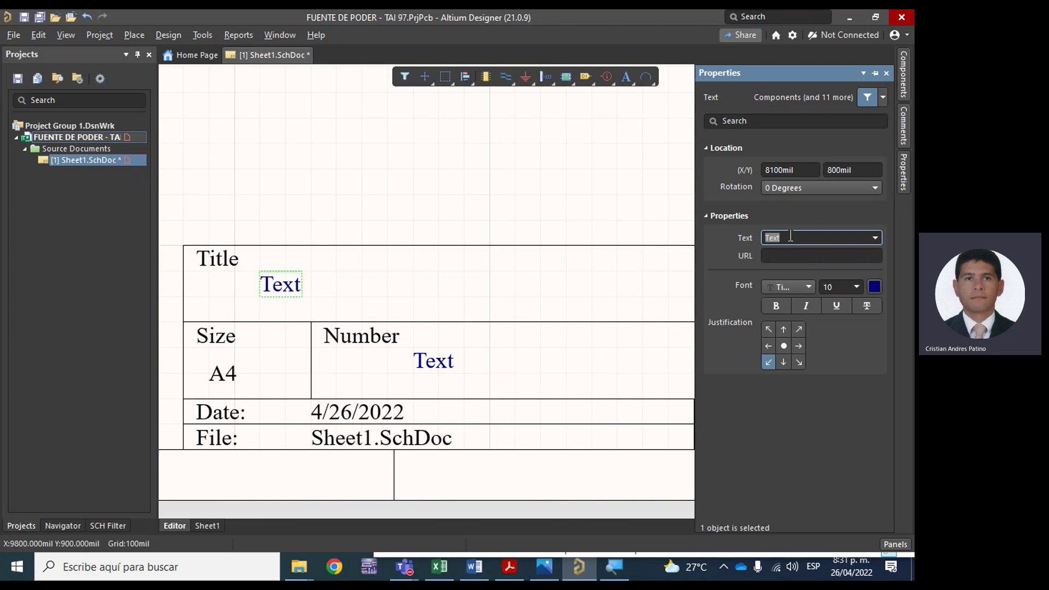
pyautogui.click(638, 194)
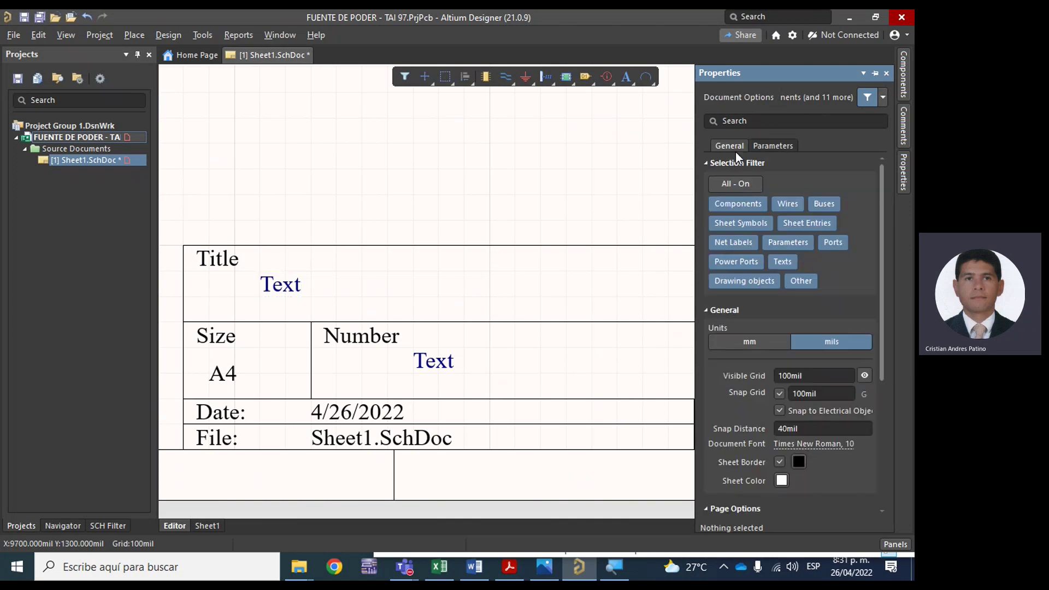
pyautogui.click(887, 73)
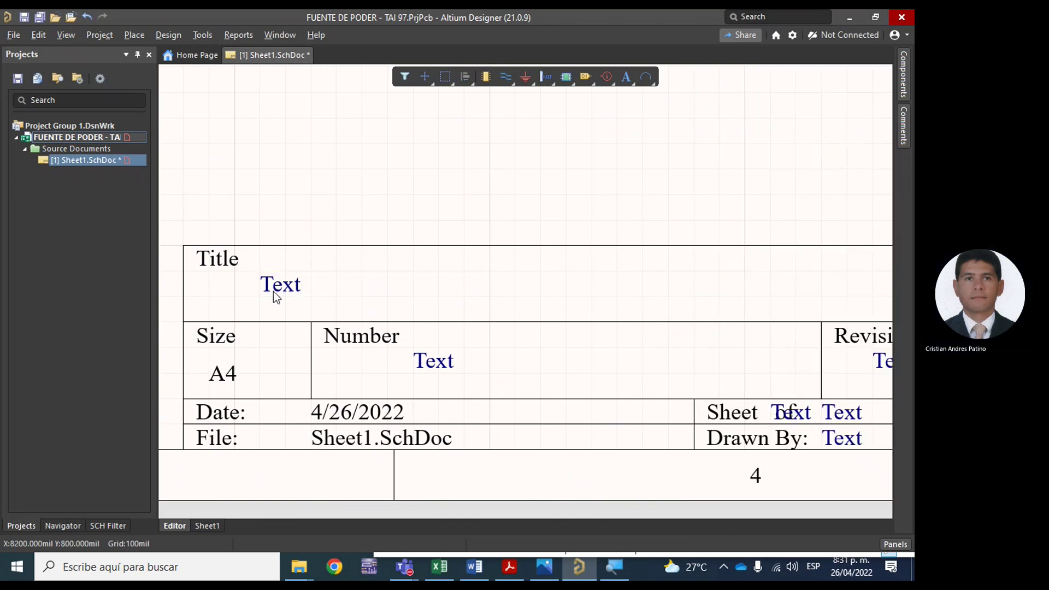
pyautogui.keyDown('ctrl'); pyautogui.scroll(-2, 542, 297); pyautogui.keyUp('ctrl')
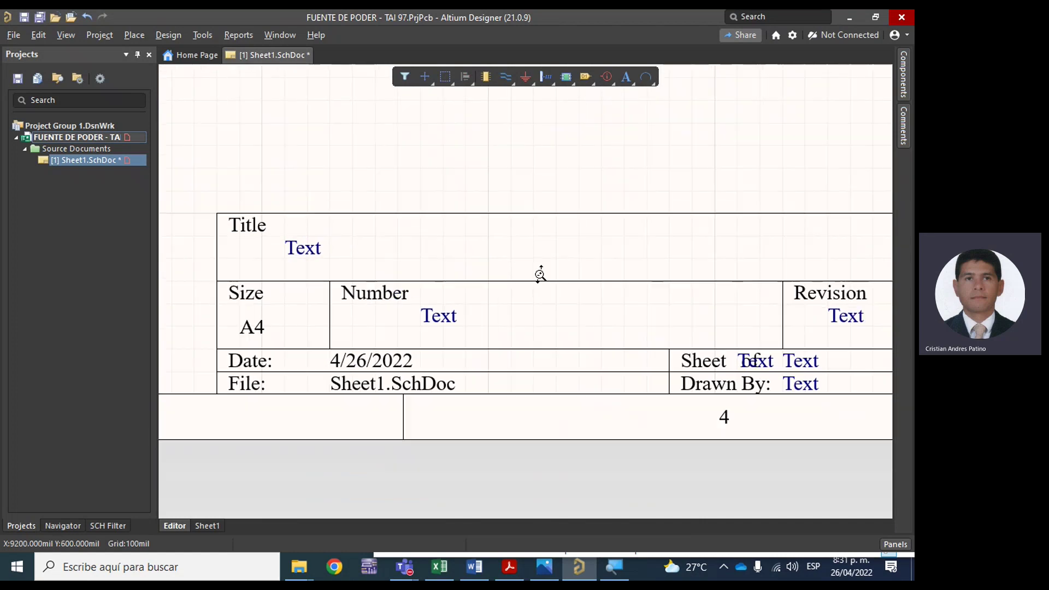
pyautogui.moveTo(601, 271); pyautogui.dragTo(526, 290, button='right')
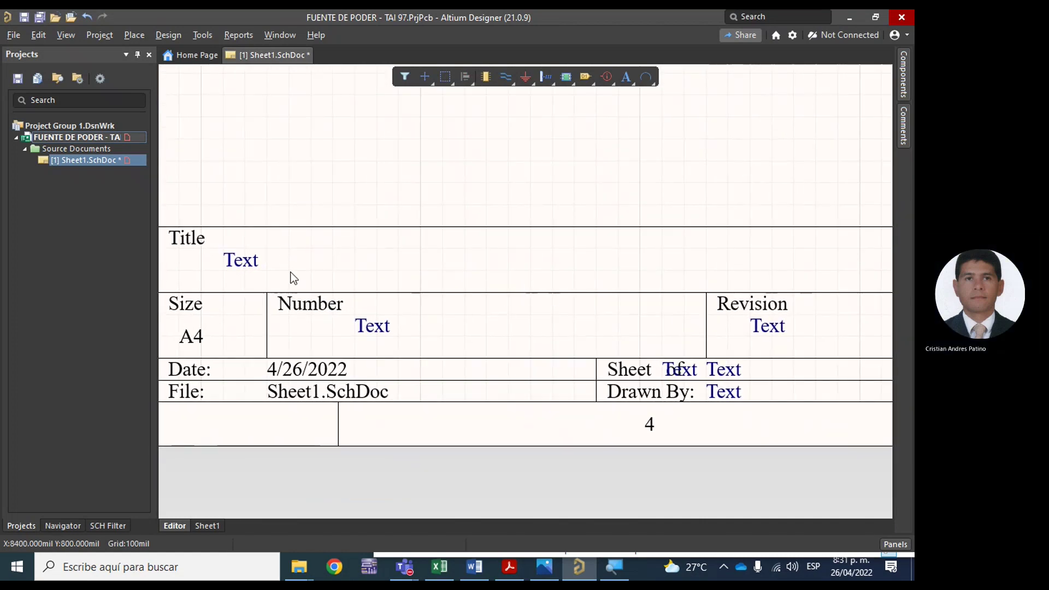
pyautogui.doubleClick(243, 261)
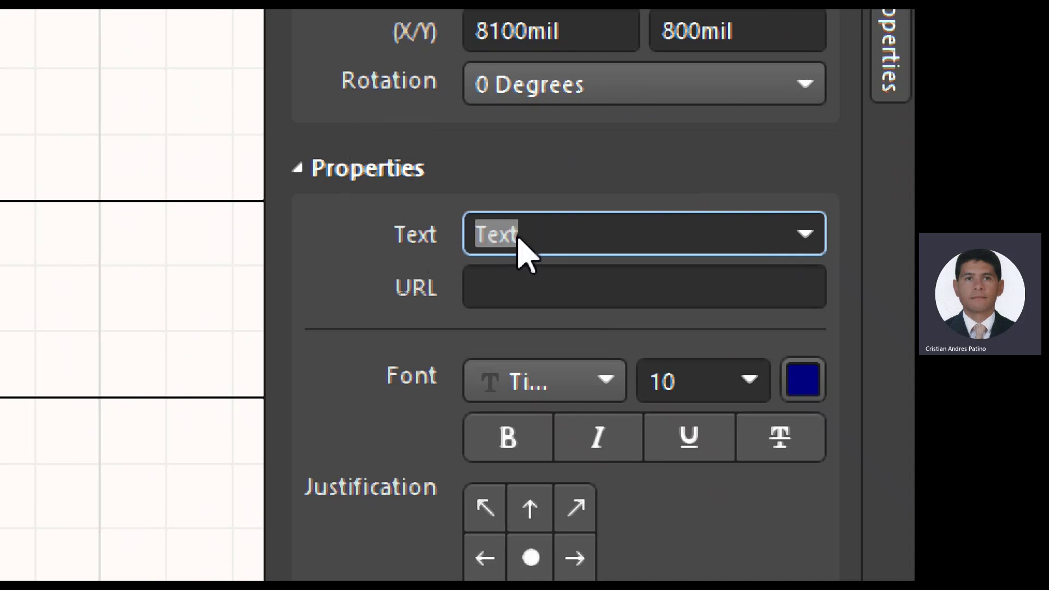
# Replace the title placeholder text with 'FUENTE DE PODER - TAI 97'
pyautogui.write('PR')
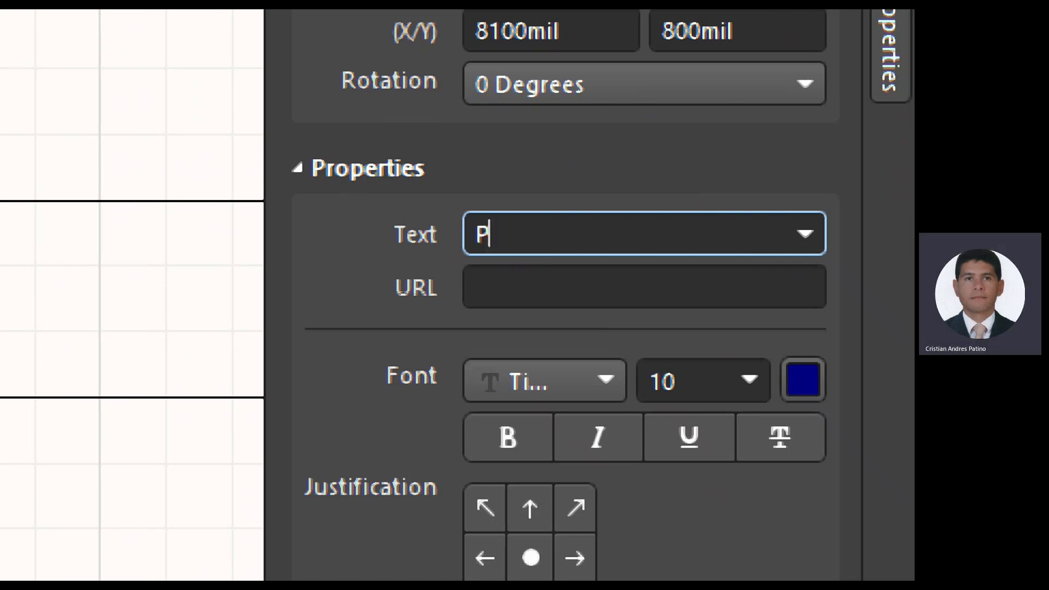
pyautogui.write('OYEC')
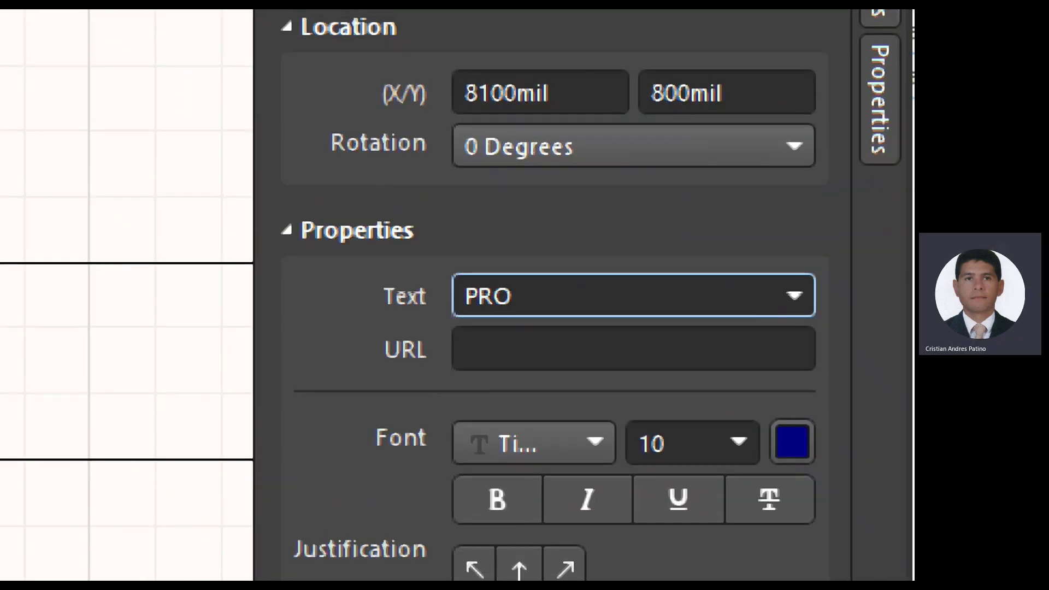
pyautogui.press('BackSpace')
pyautogui.press('BackSpace')
pyautogui.press('BackSpace')
pyautogui.press('BackSpace')
pyautogui.press('BackSpace')
pyautogui.press('BackSpace')
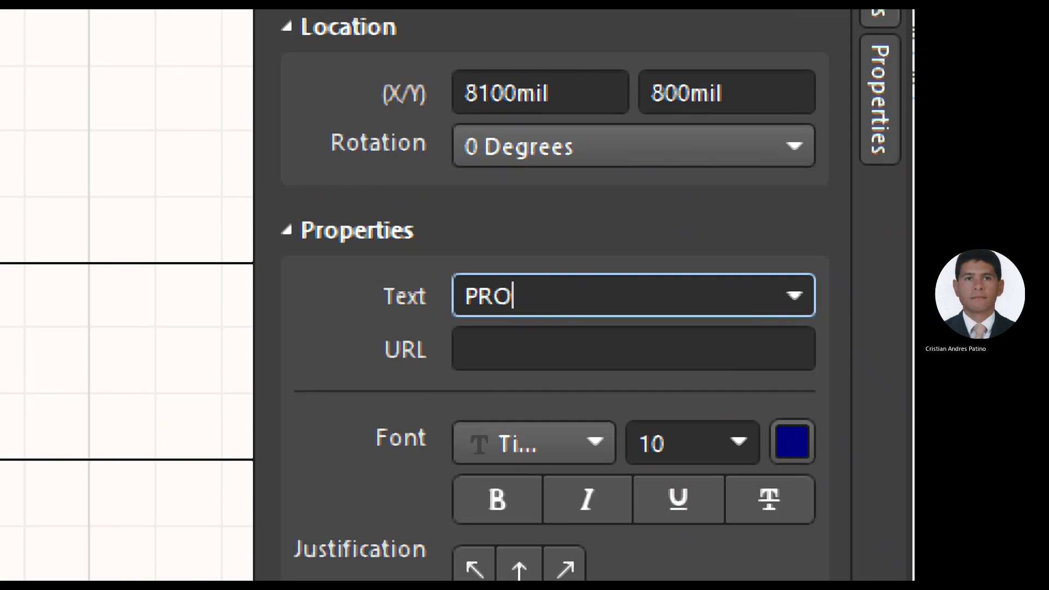
pyautogui.write('FUEN')
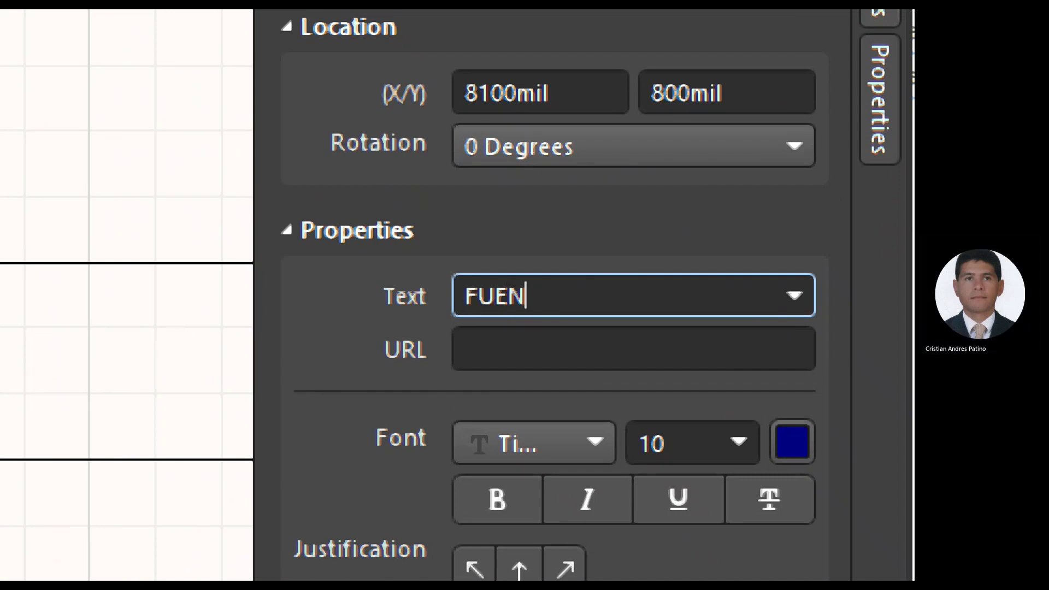
pyautogui.write('TE DE ')
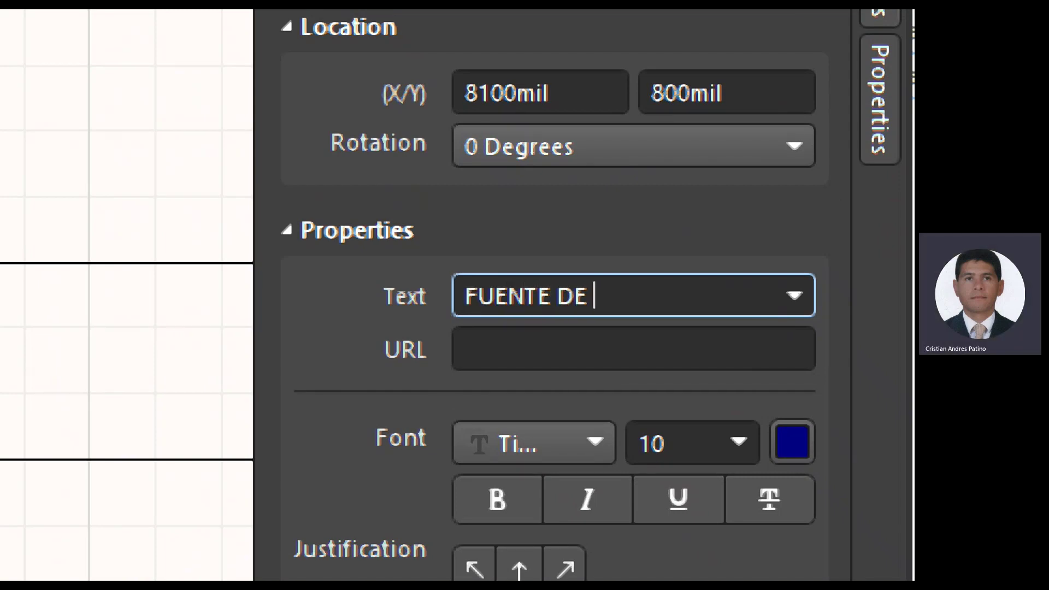
pyautogui.write('PODER ')
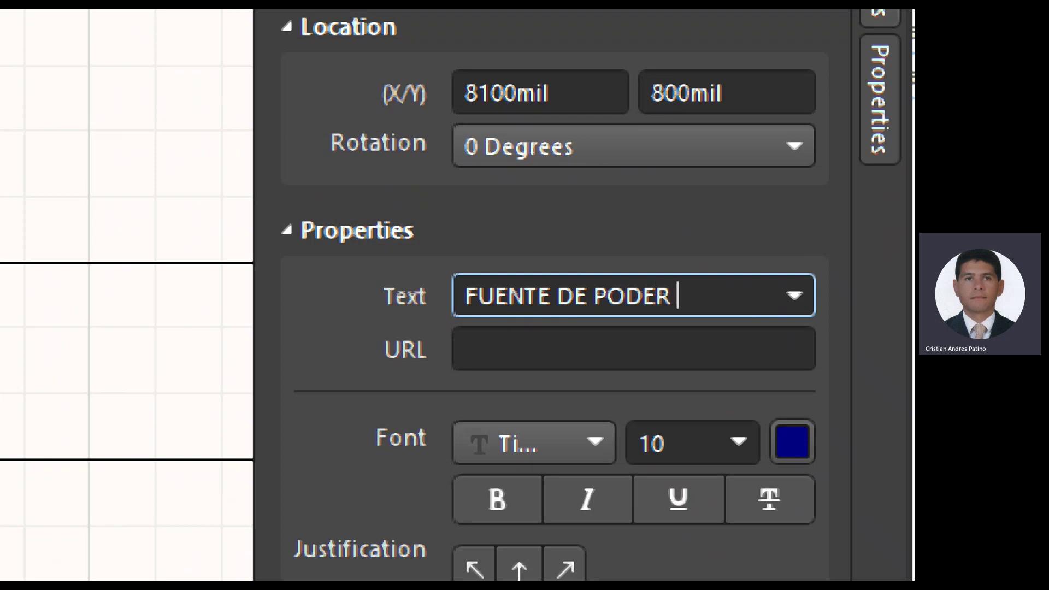
pyautogui.write('- TA')
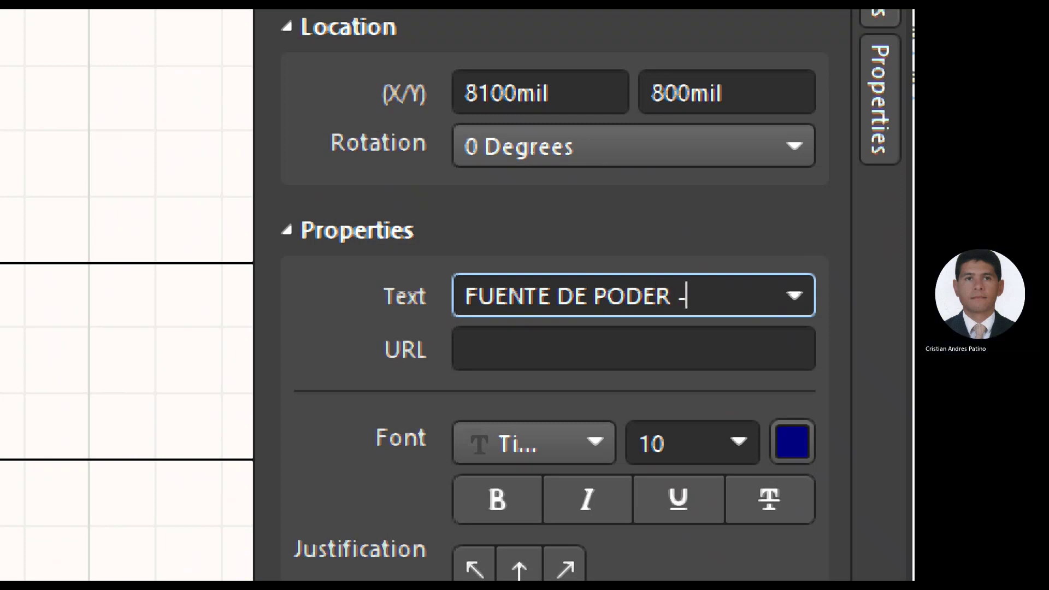
pyautogui.write('I 97')
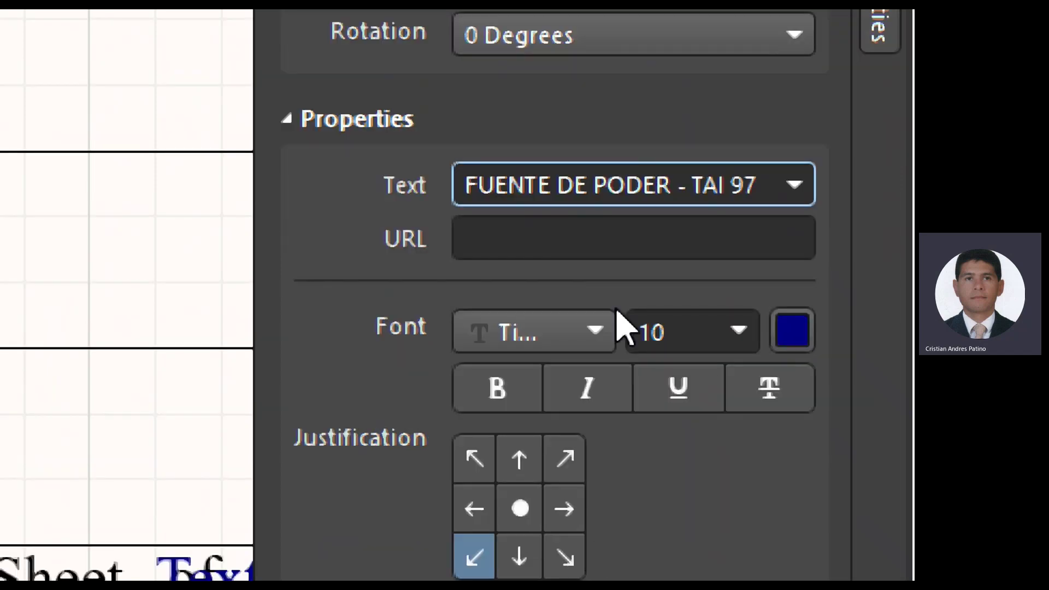
# Keep the title's current font and size 10, and change its colour to black
pyautogui.click(594, 442)
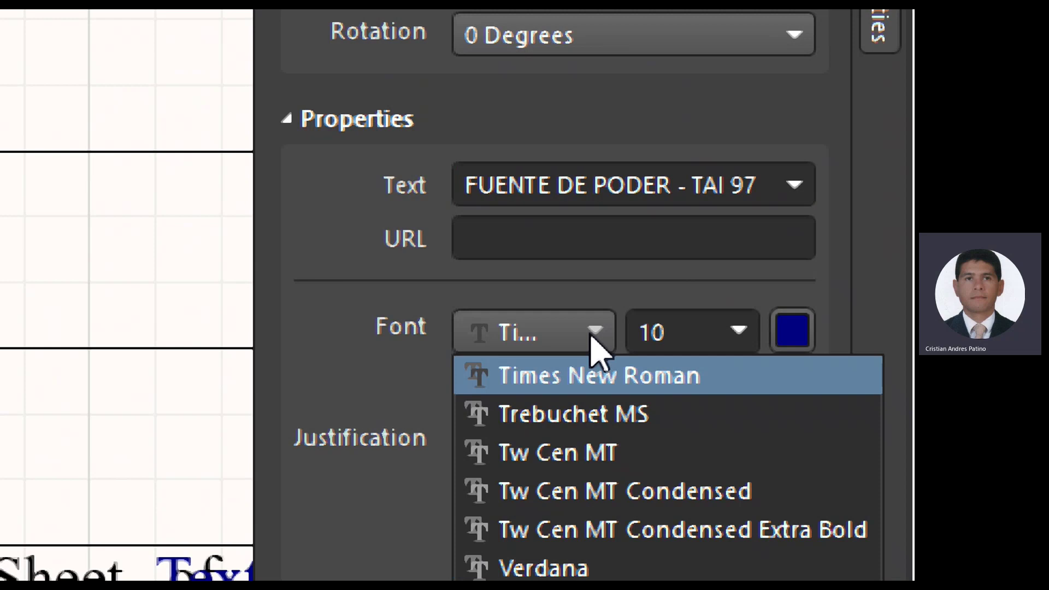
pyautogui.click(591, 335)
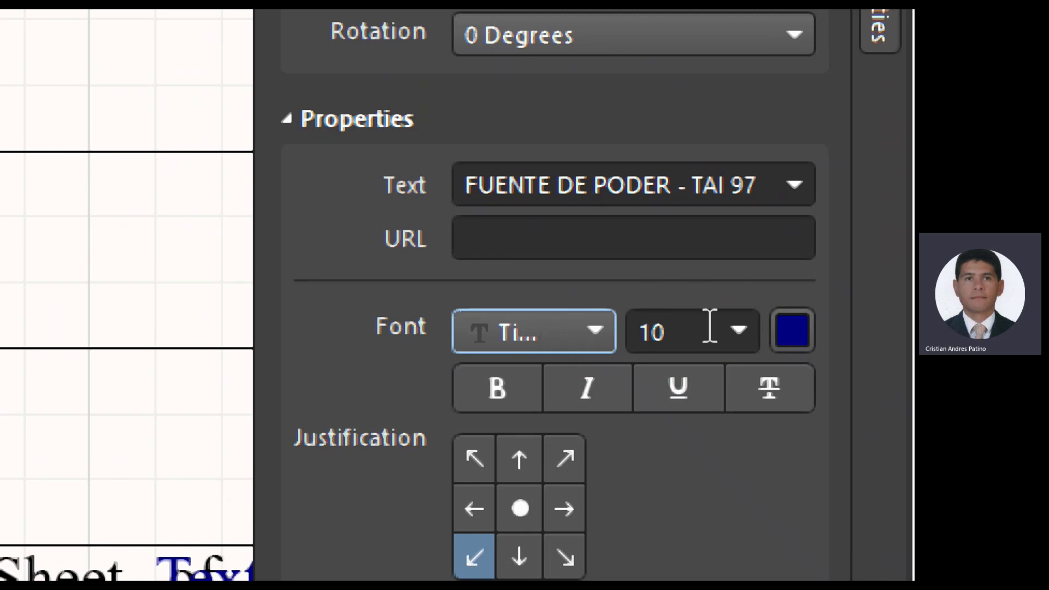
pyautogui.click(735, 333)
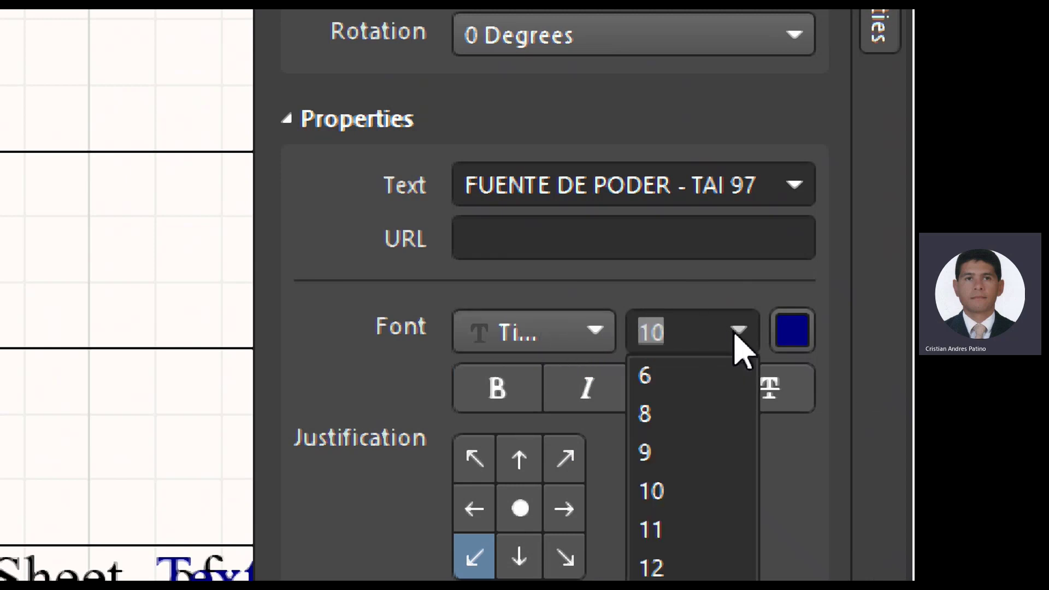
pyautogui.click(737, 333)
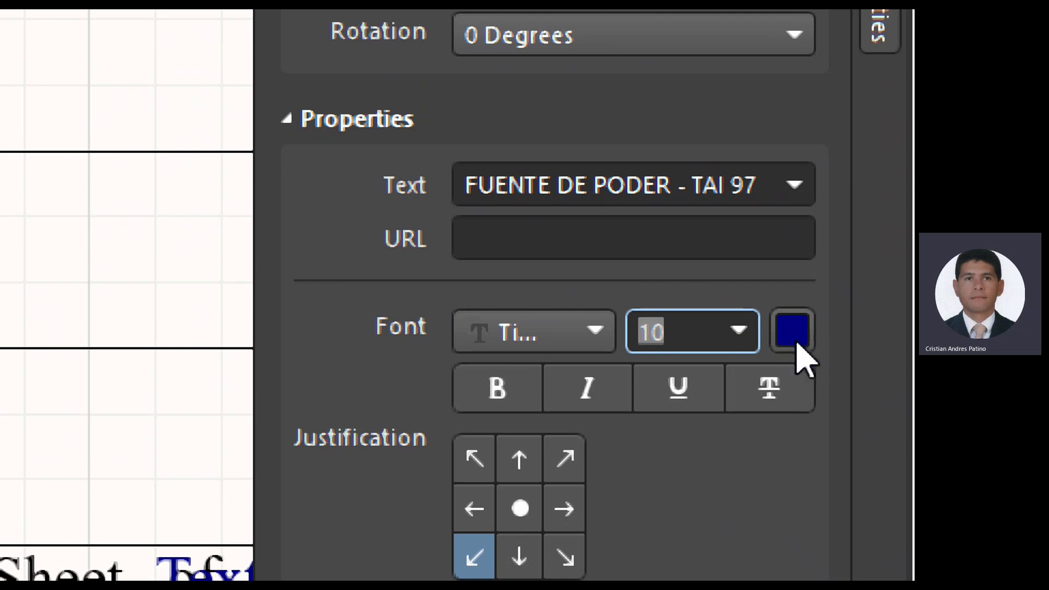
pyautogui.click(797, 341)
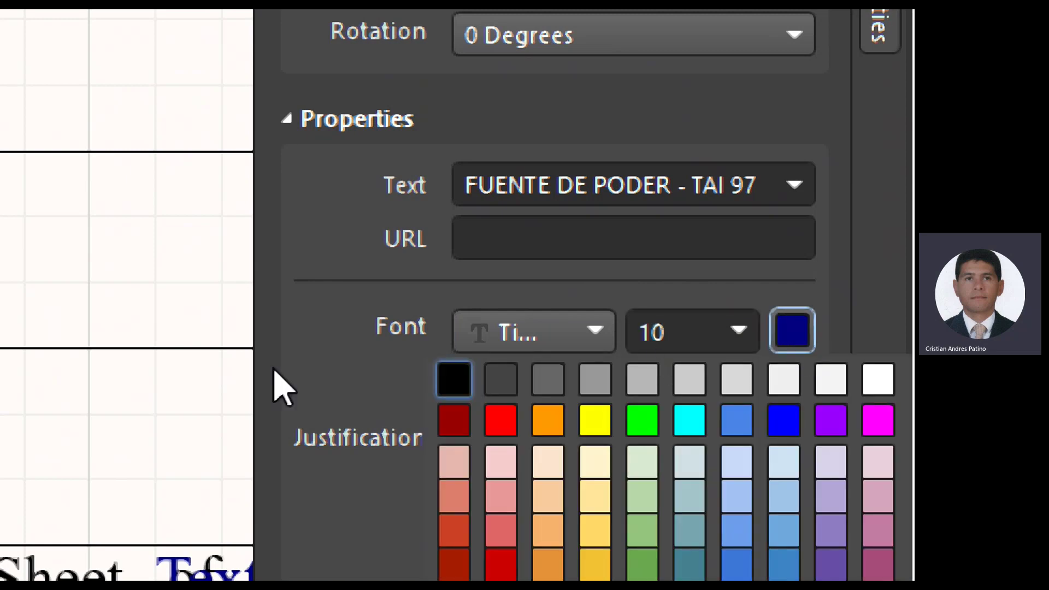
pyautogui.click(454, 381)
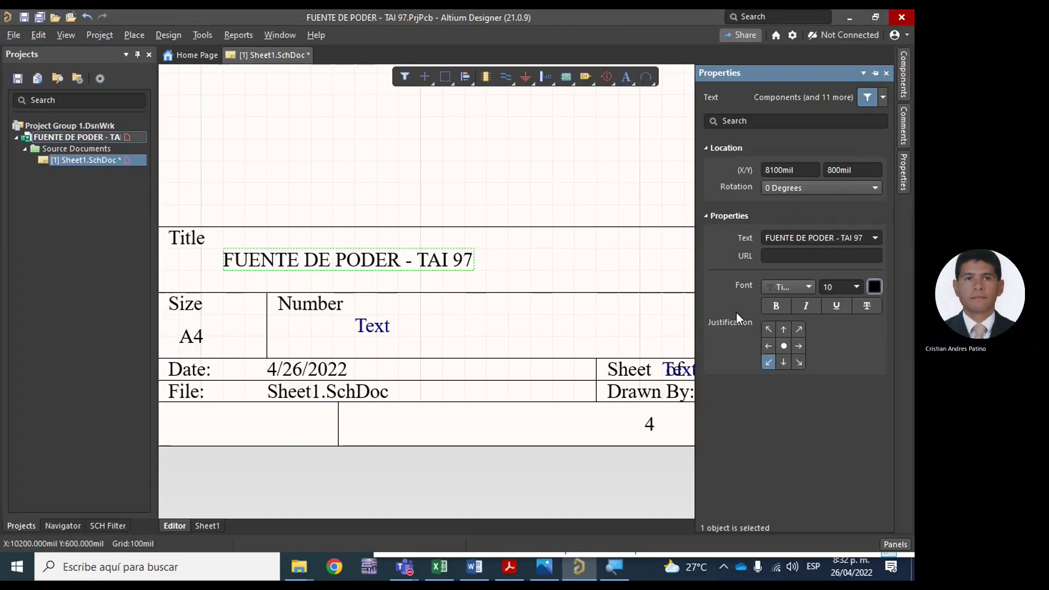
pyautogui.click(494, 263)
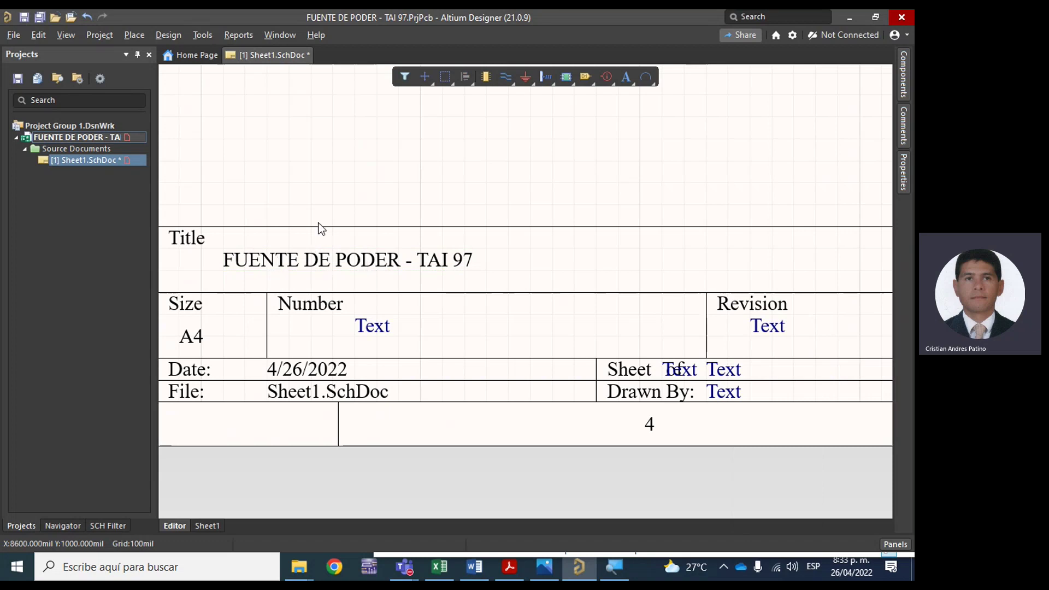
# Enter 1 in the title block's Number field, then extend it to 1.0
pyautogui.doubleClick(377, 330)
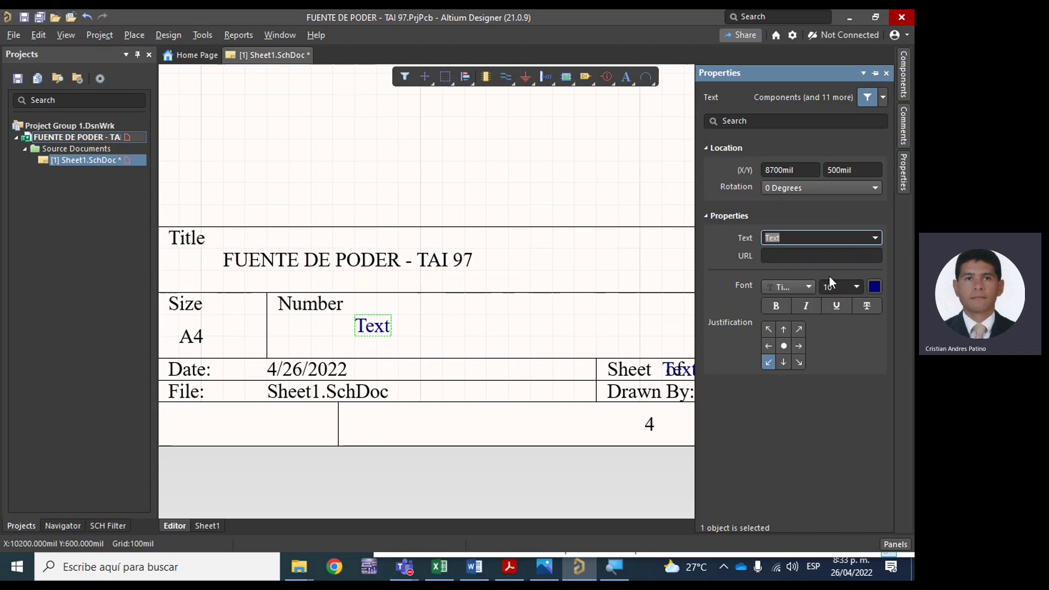
pyautogui.write('1')
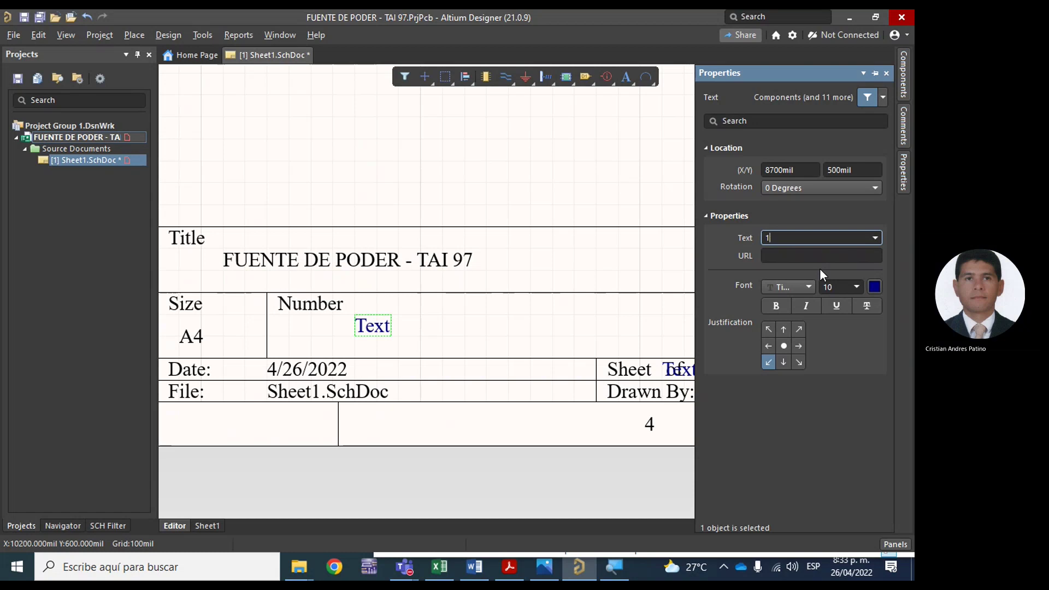
pyautogui.click(874, 287)
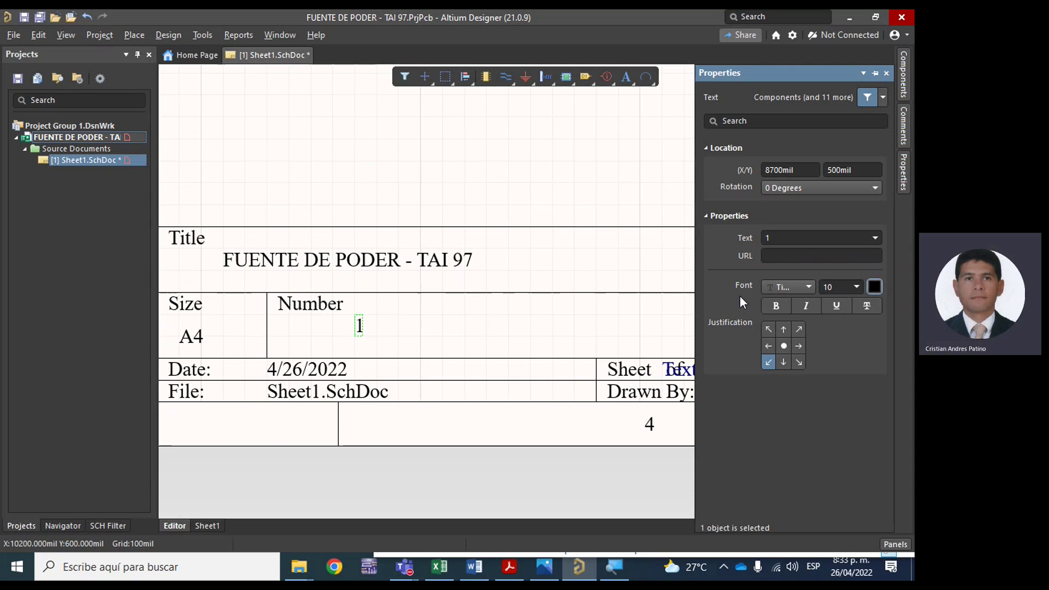
pyautogui.click(675, 324)
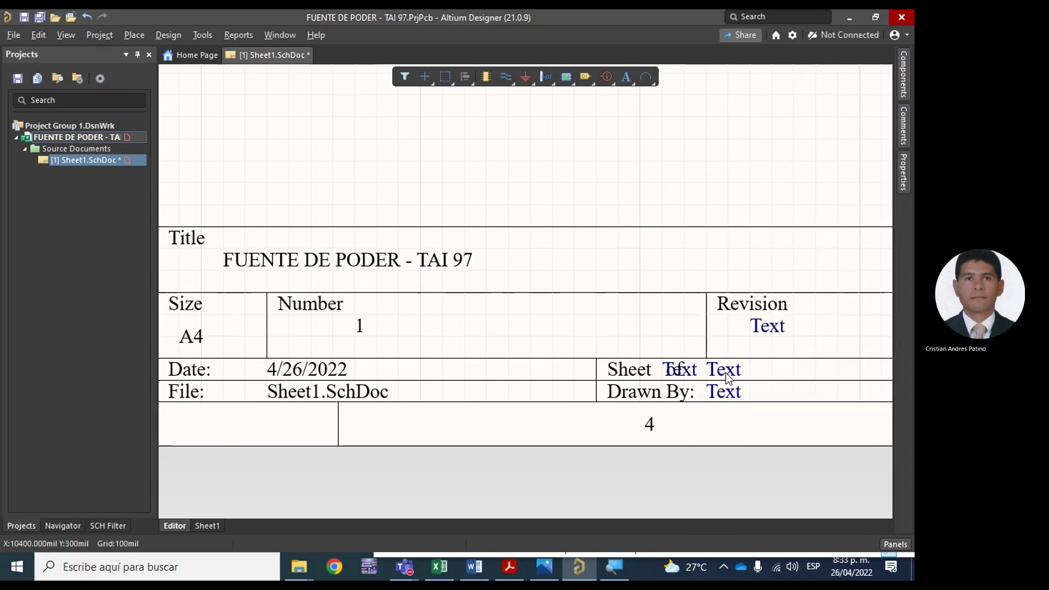
pyautogui.moveTo(820, 338)
pyautogui.mouseDown(button='right')
pyautogui.moveTo(766, 343)
pyautogui.moveTo(800, 335)
pyautogui.mouseUp(button='right')
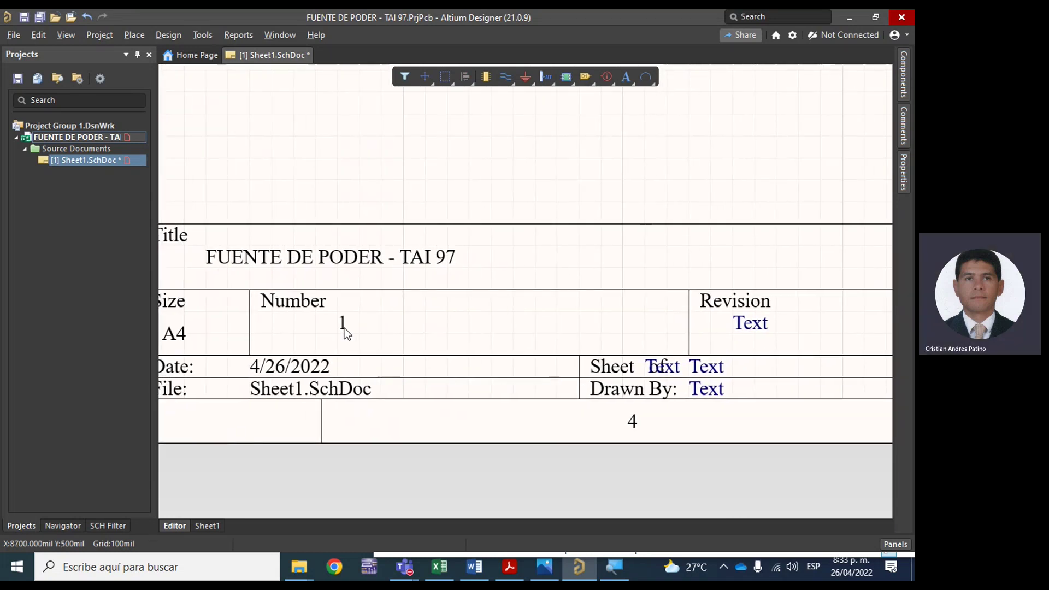
pyautogui.doubleClick(344, 328)
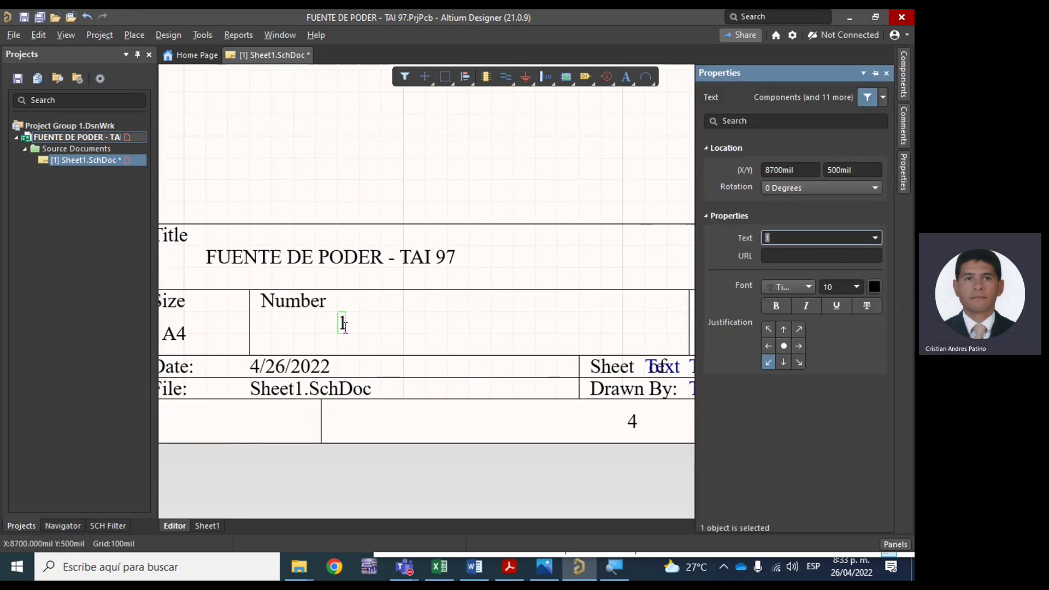
pyautogui.click(782, 237)
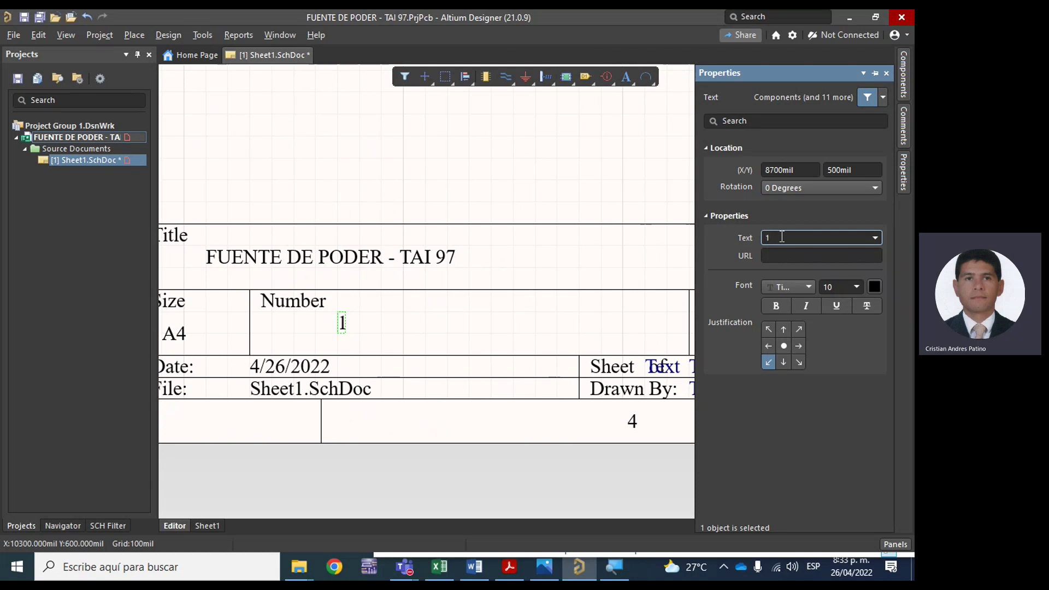
pyautogui.write('.0')
pyautogui.press('Return')
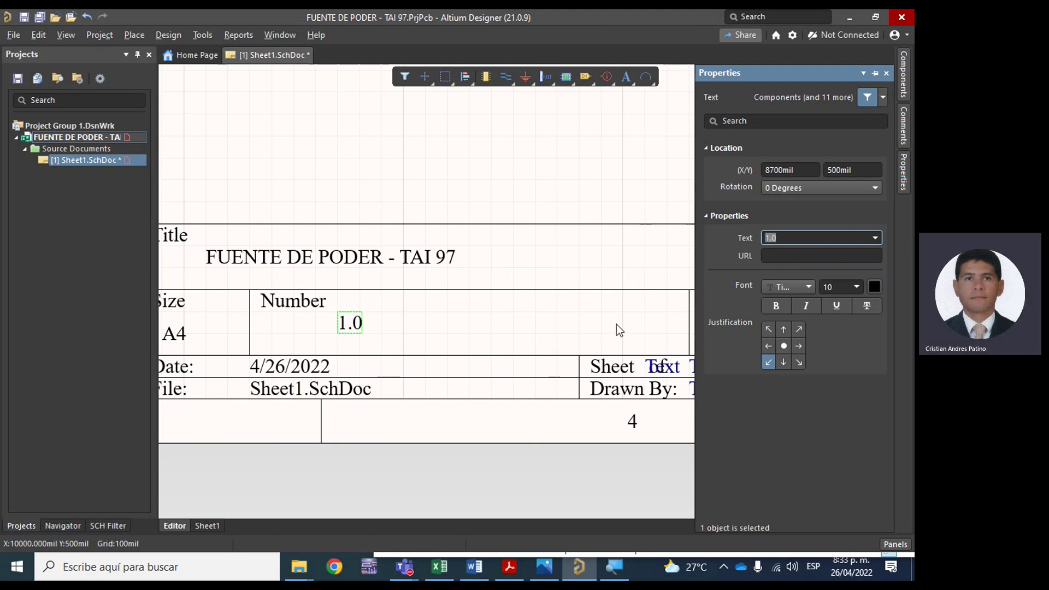
pyautogui.click(617, 323)
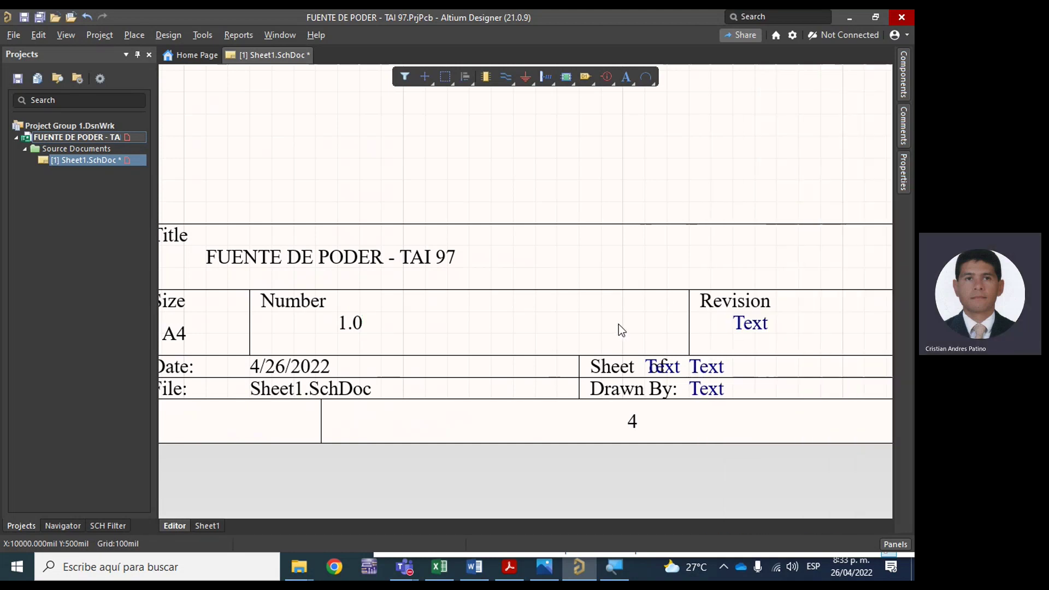
# Enter the author's full name in the Revision field and make it black
pyautogui.doubleClick(748, 326)
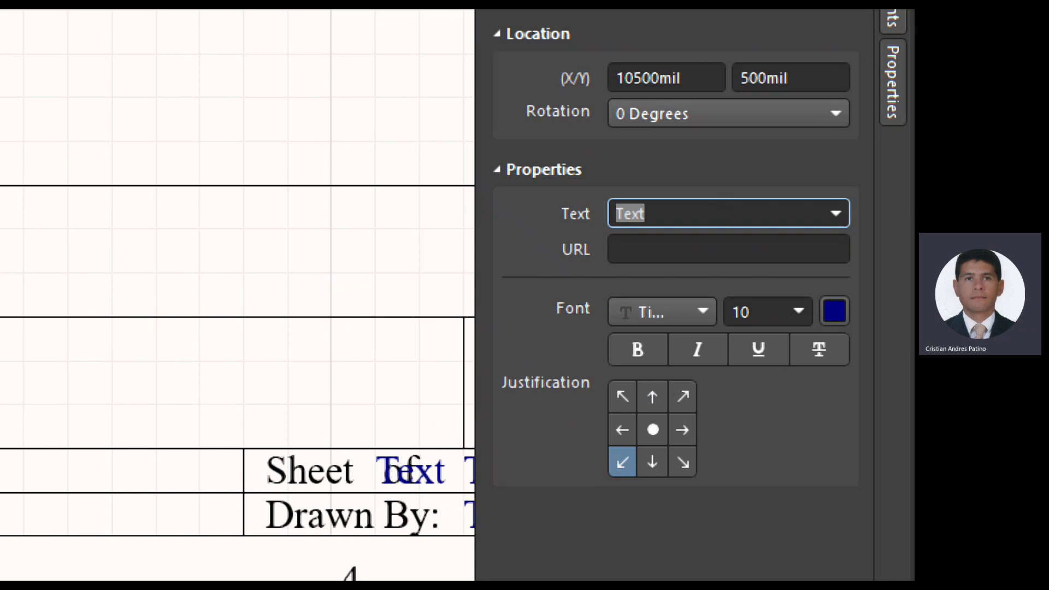
pyautogui.write('Cris')
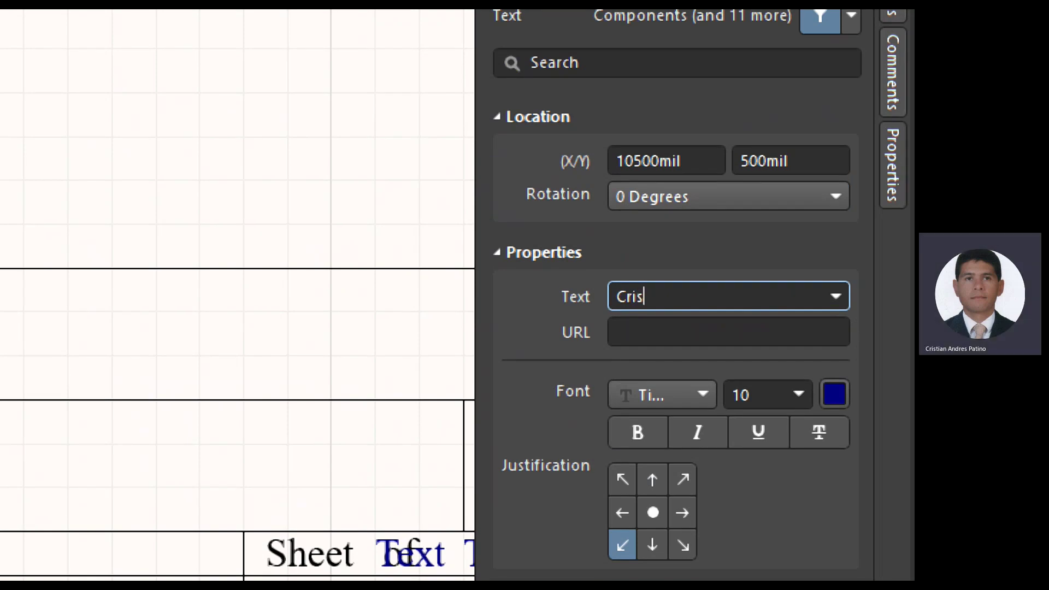
pyautogui.write('tian')
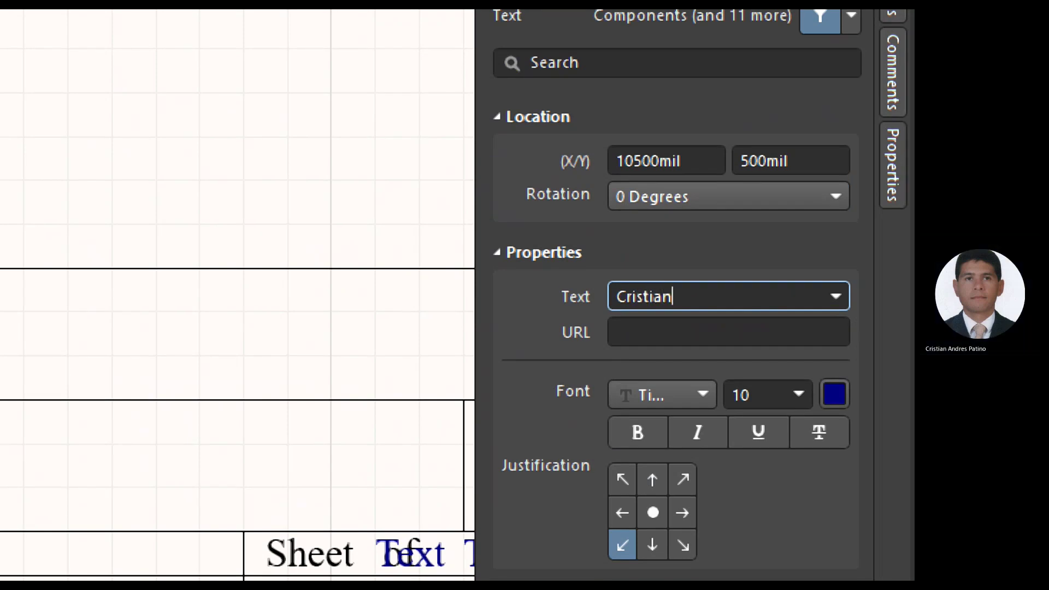
pyautogui.write(' Andres ')
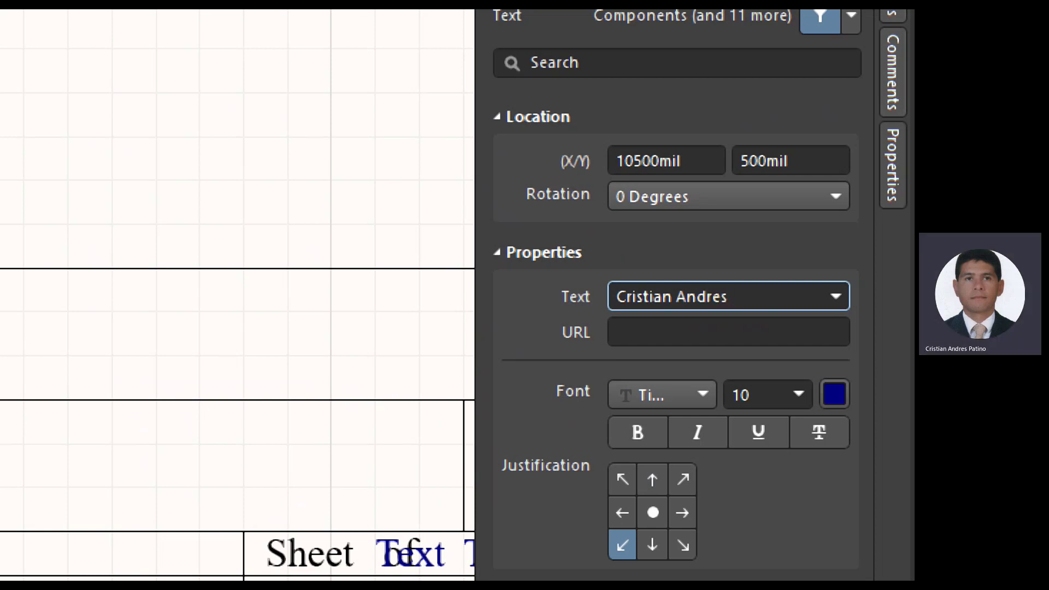
pyautogui.write('Pati')
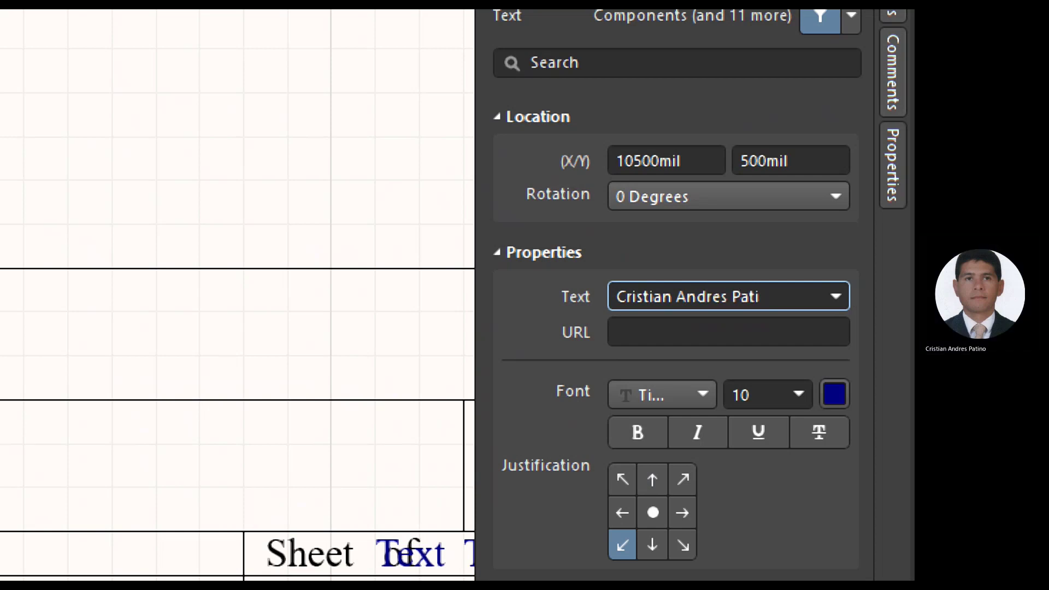
pyautogui.write('ño')
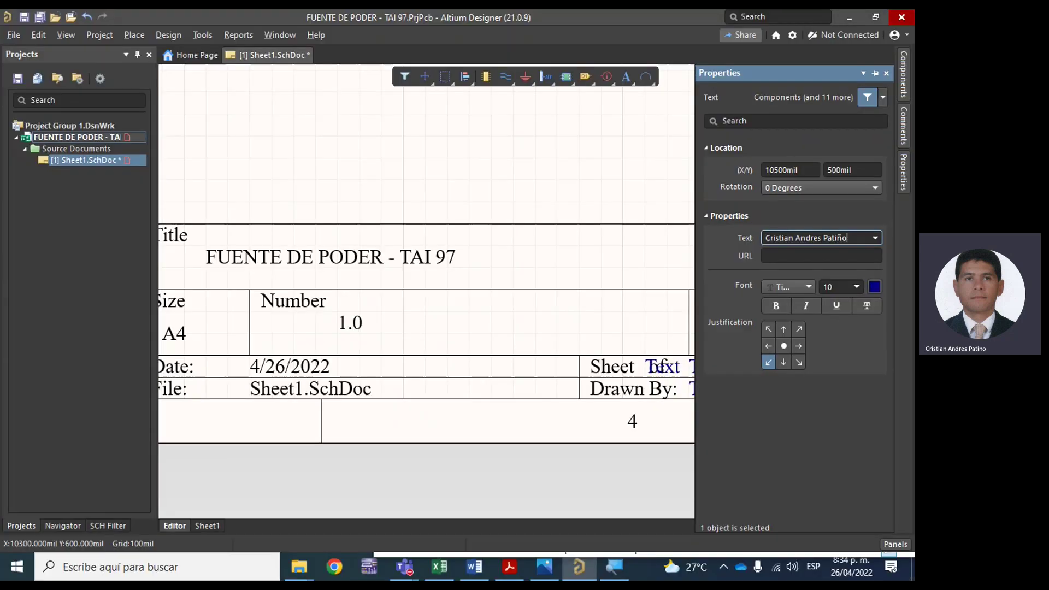
pyautogui.click(874, 287)
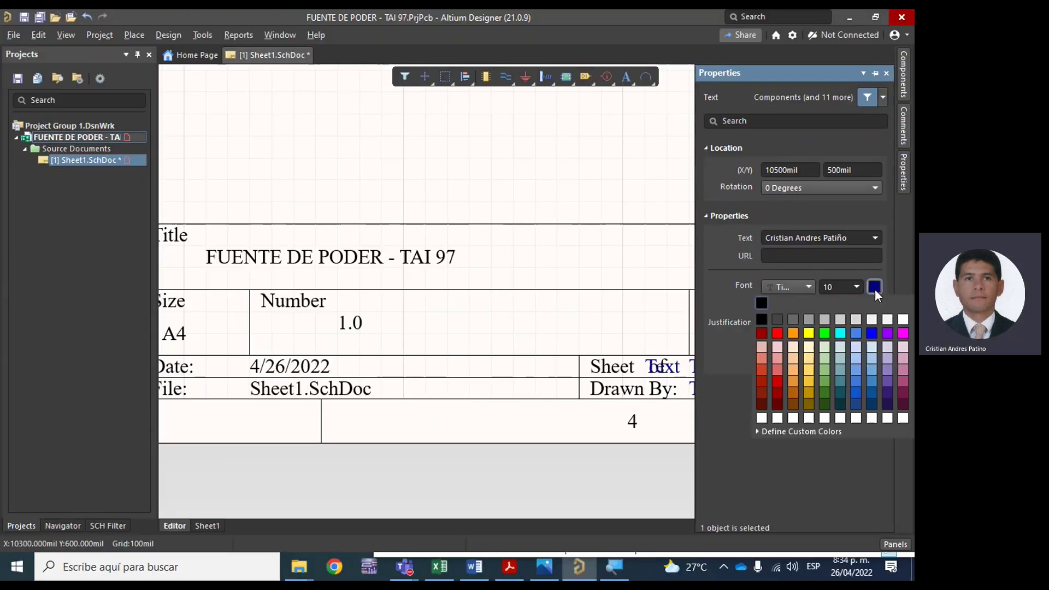
pyautogui.click(763, 303)
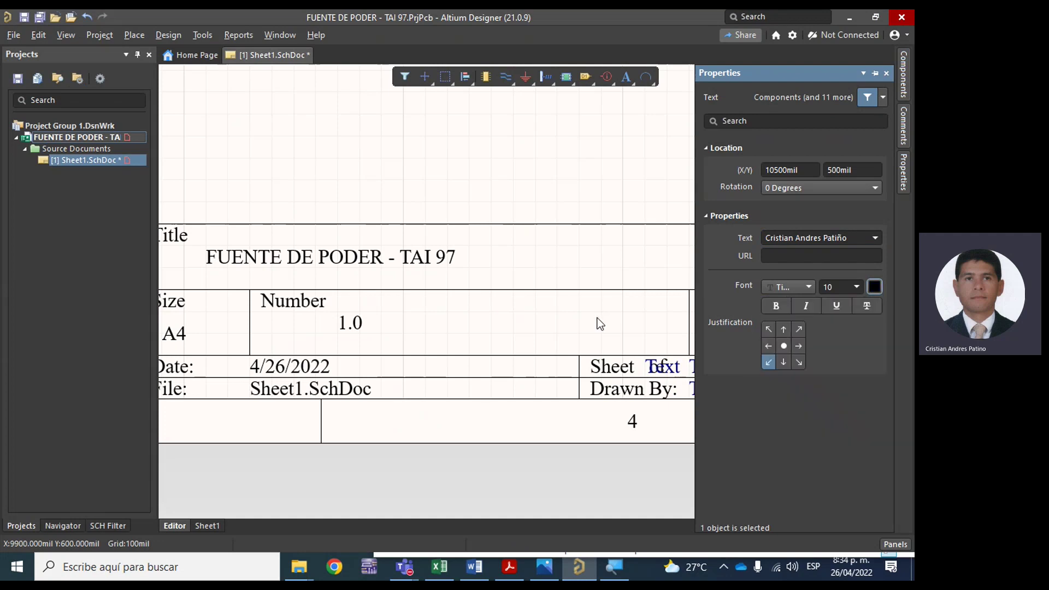
pyautogui.click(597, 318)
# Shift the name text slightly left within the Revision cell
pyautogui.moveTo(856, 358); pyautogui.dragTo(687, 371, button='right')
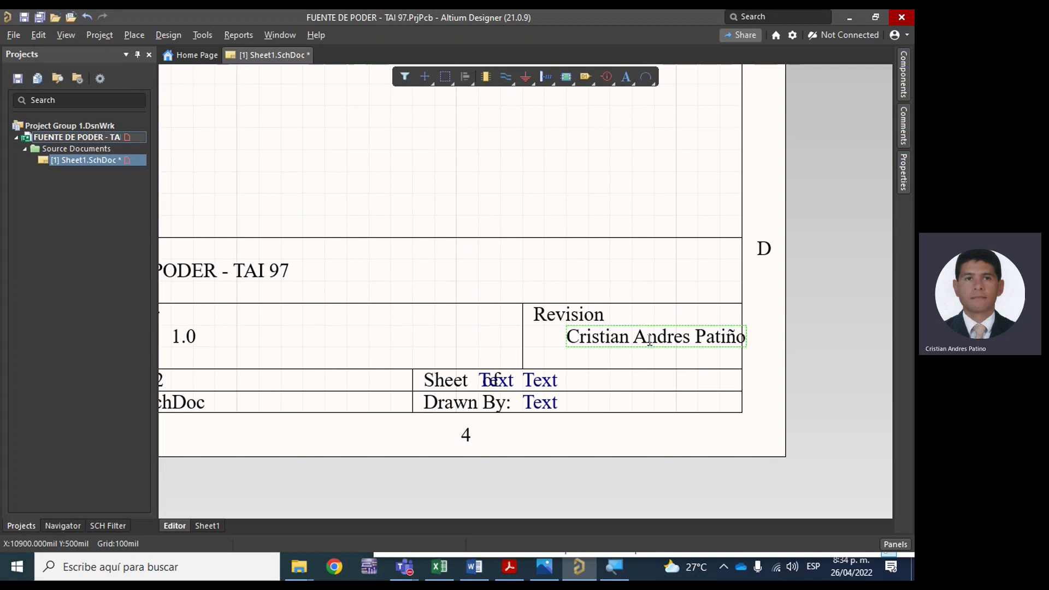
pyautogui.moveTo(649, 341); pyautogui.dragTo(627, 342)
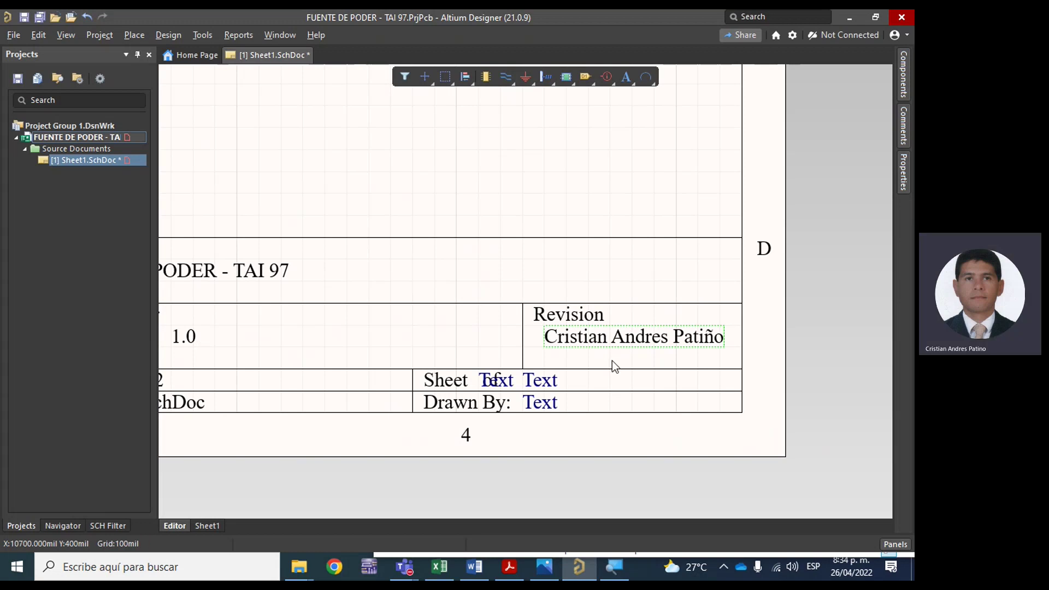
pyautogui.moveTo(631, 361); pyautogui.dragTo(686, 316, button='right')
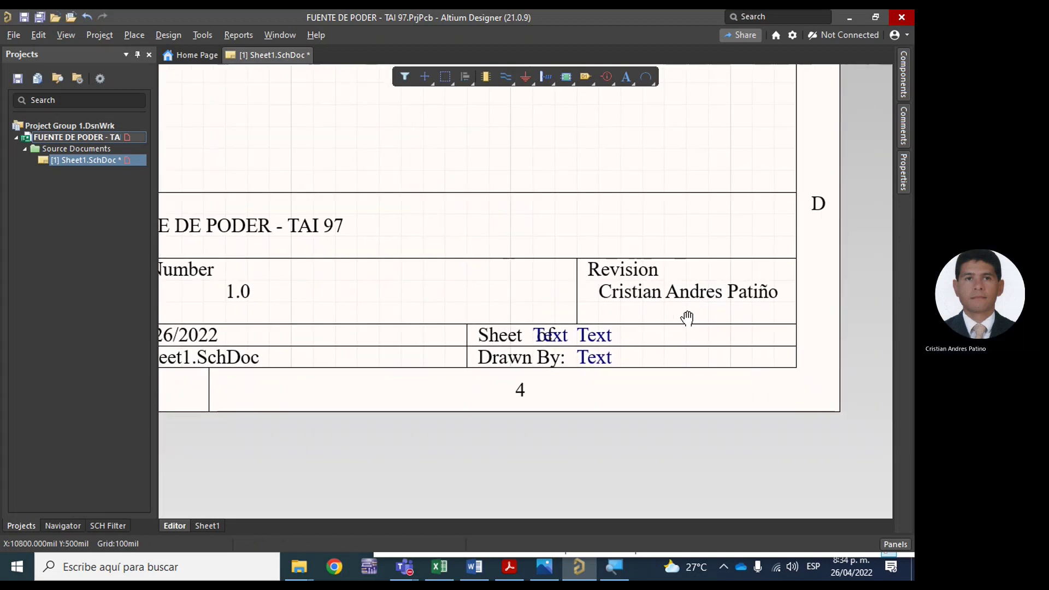
# Replace both Sheet-row placeholders with black 1s and nudge the first 1 left
pyautogui.doubleClick(543, 336)
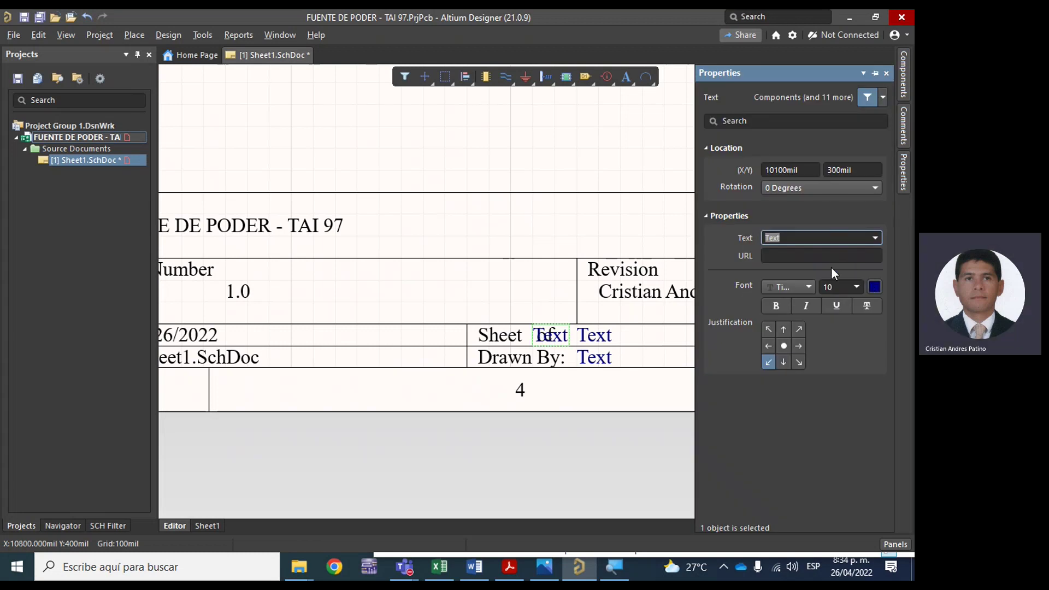
pyautogui.write('1')
pyautogui.click(874, 287)
pyautogui.click(761, 301)
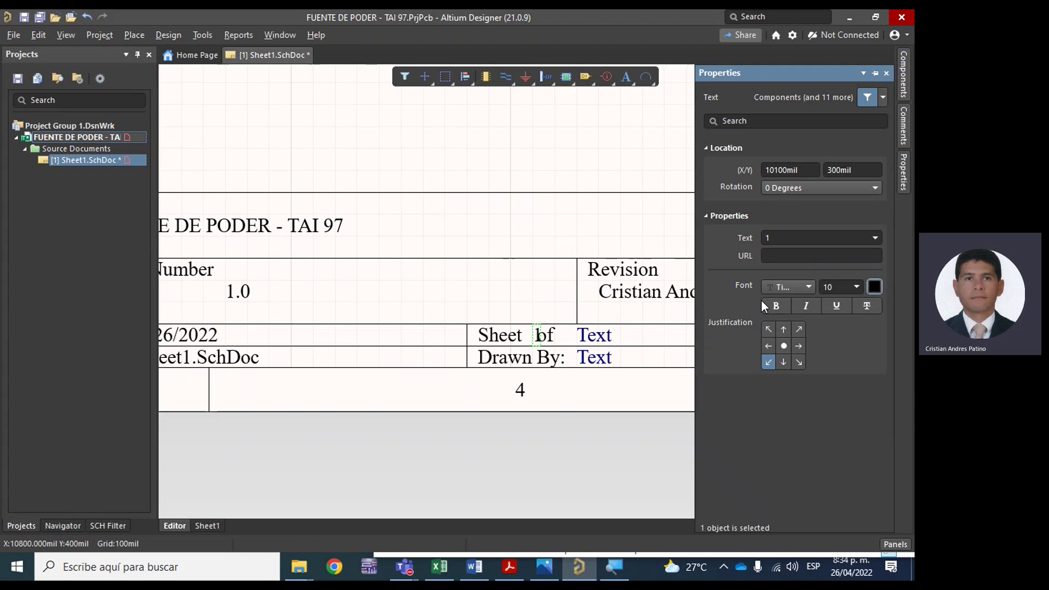
pyautogui.doubleClick(601, 335)
pyautogui.write('1')
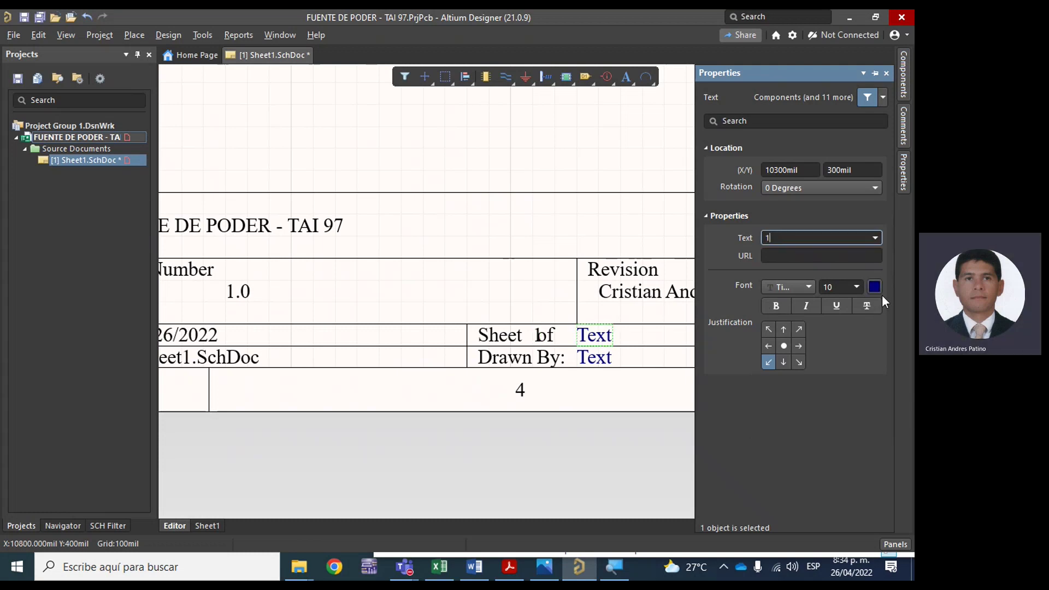
pyautogui.click(874, 289)
pyautogui.click(760, 301)
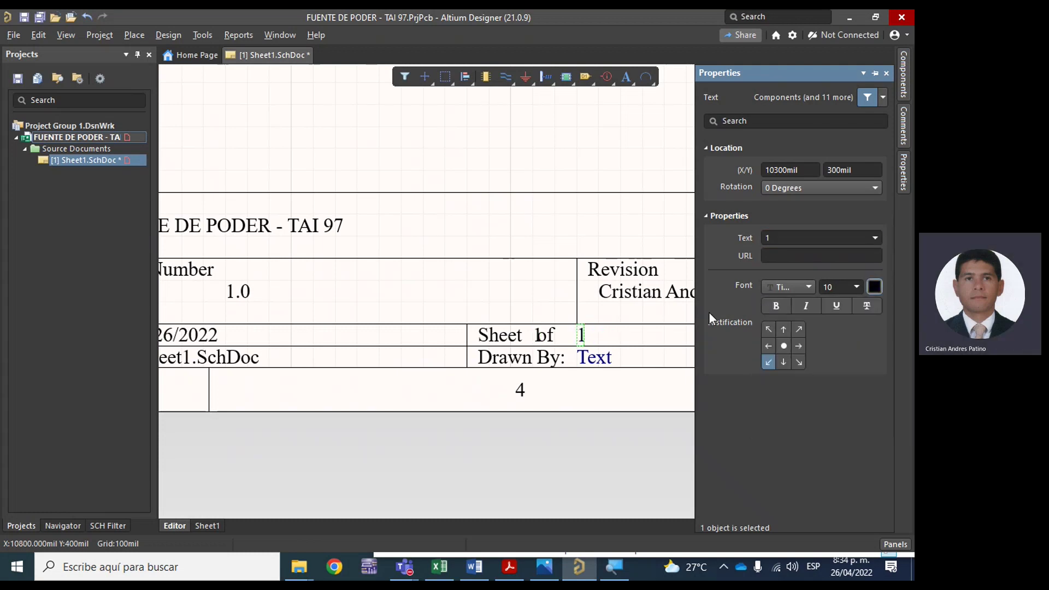
pyautogui.click(600, 332)
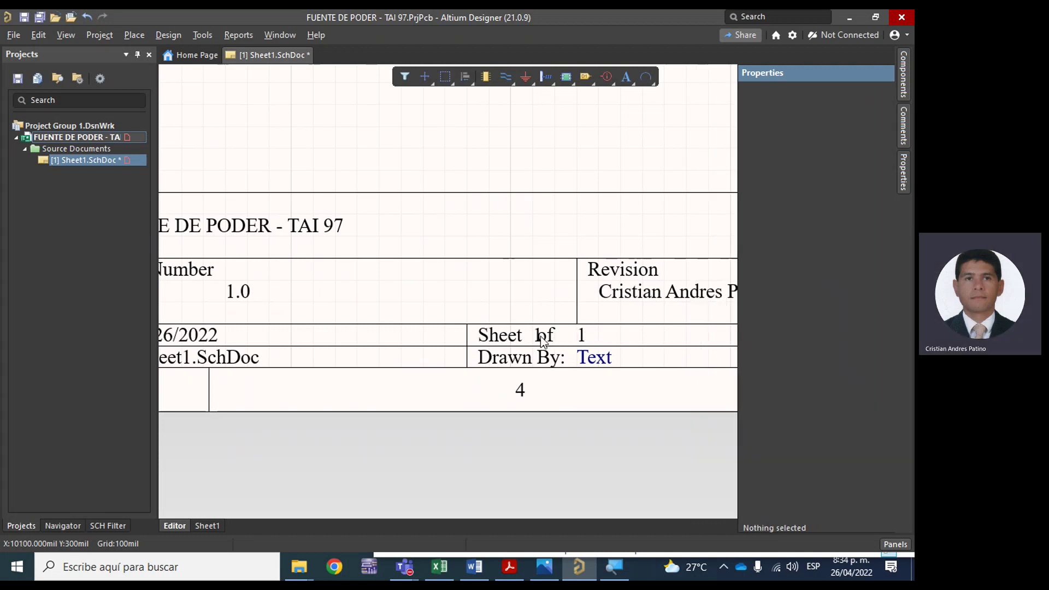
pyautogui.click(539, 335)
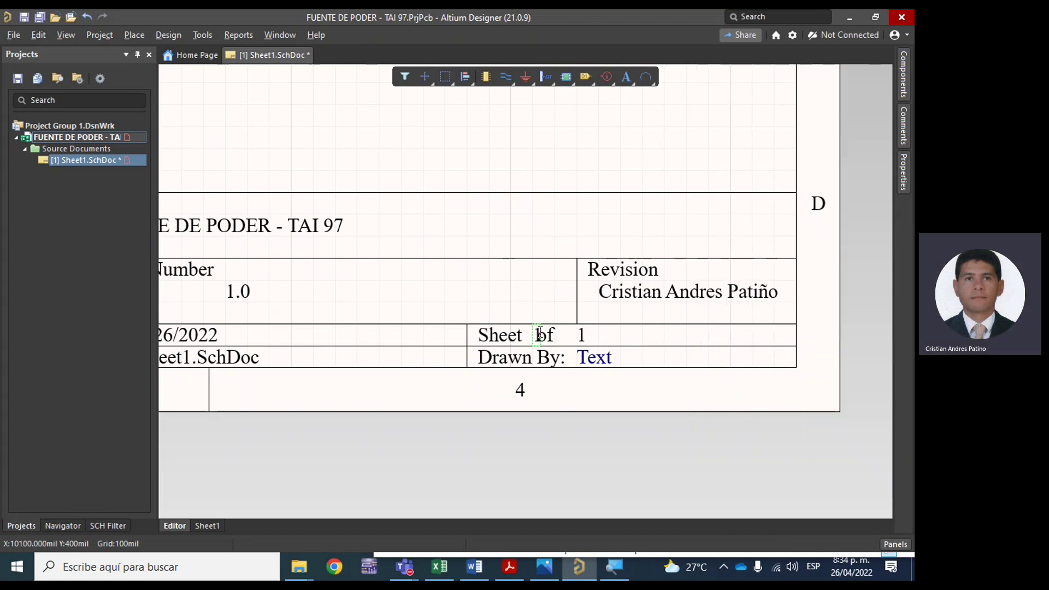
pyautogui.moveTo(539, 336)
pyautogui.mouseDown()
pyautogui.moveTo(516, 335)
pyautogui.moveTo(539, 335)
pyautogui.mouseUp()
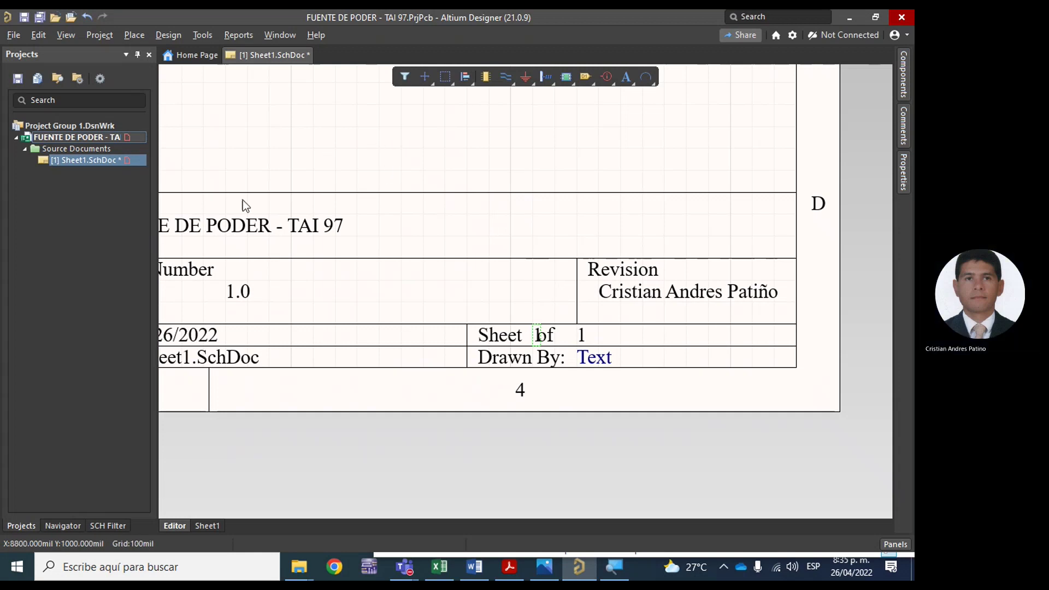
# Glance at the File menu, then bring up the View > Grids submenu
pyautogui.click(14, 34)
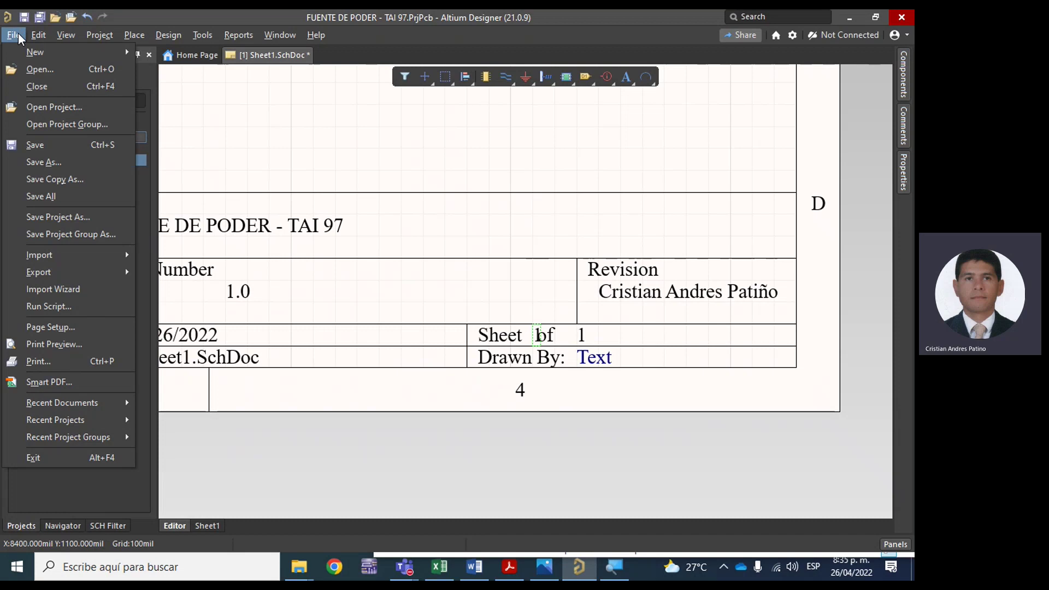
pyautogui.moveTo(36, 35)
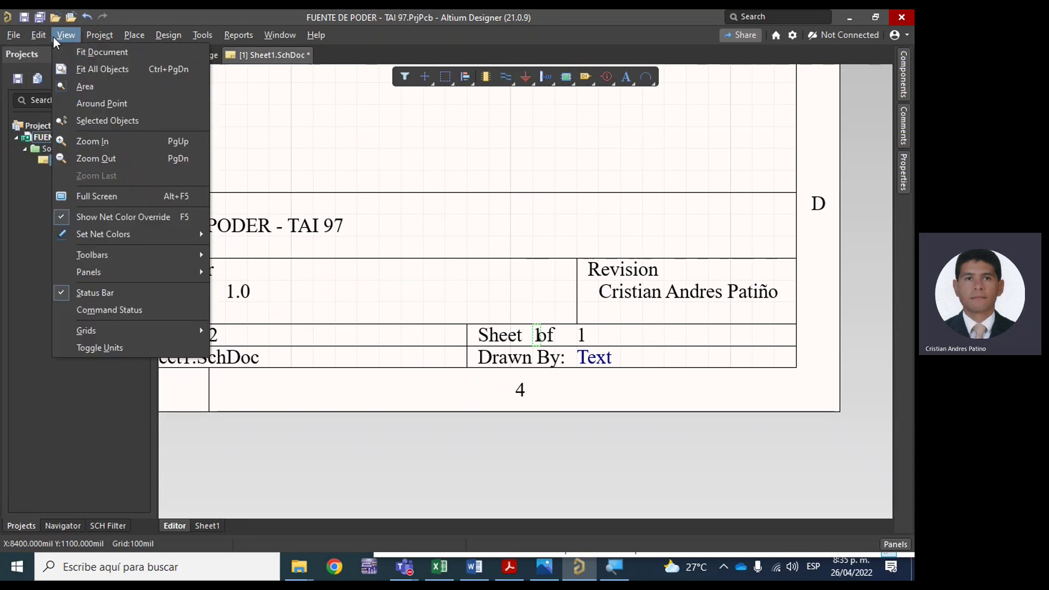
pyautogui.click(453, 227)
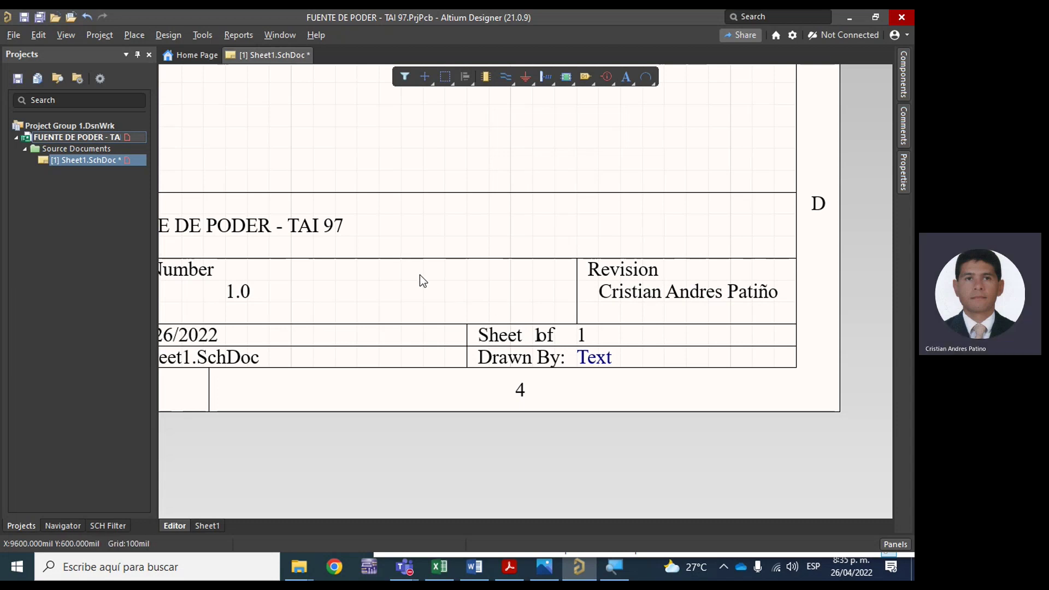
pyautogui.click(66, 35)
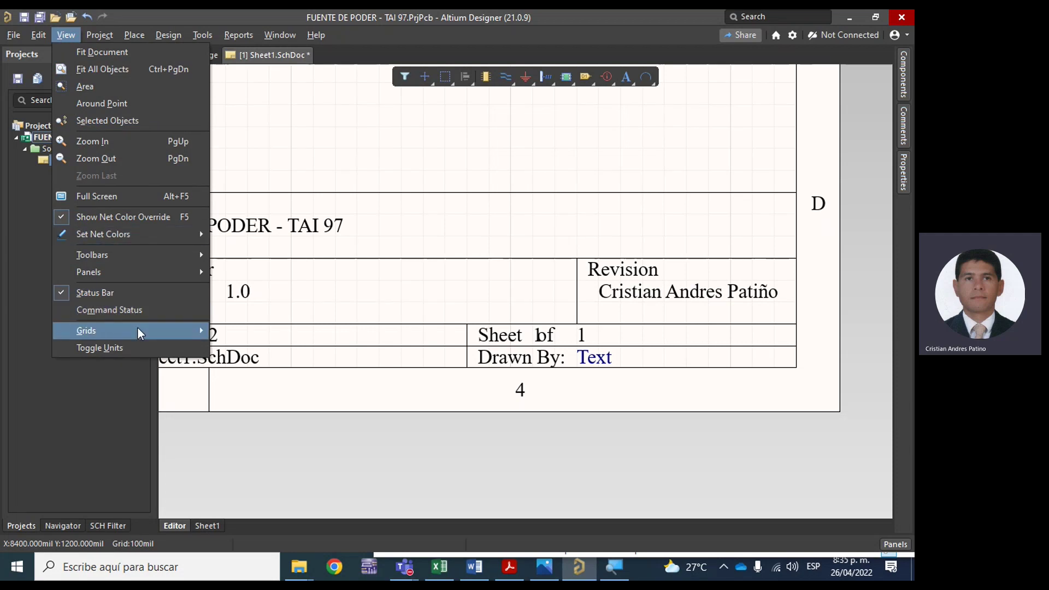
pyautogui.moveTo(116, 329)
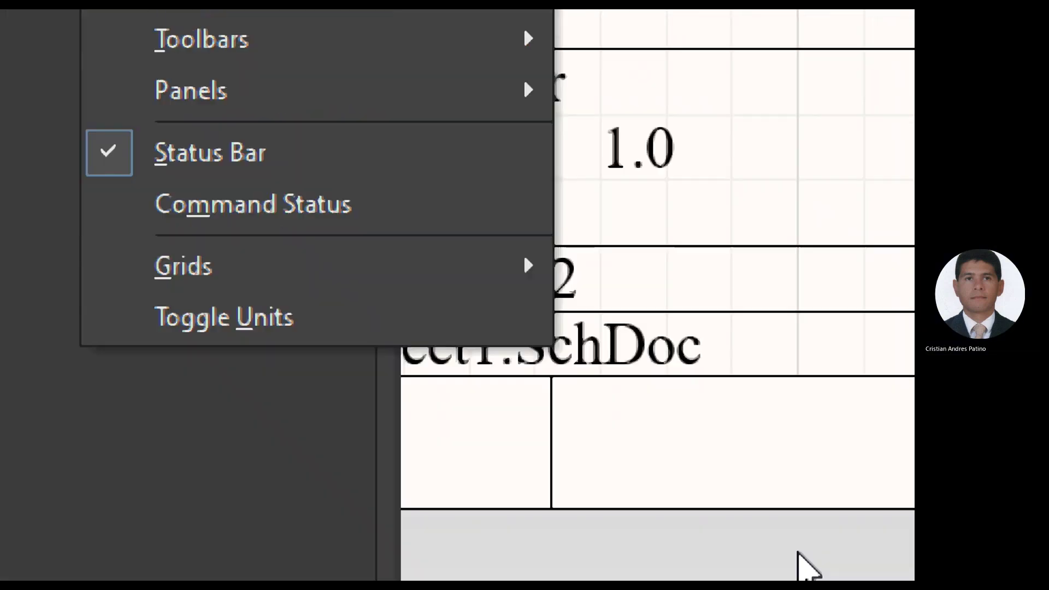
pyautogui.moveTo(453, 274)
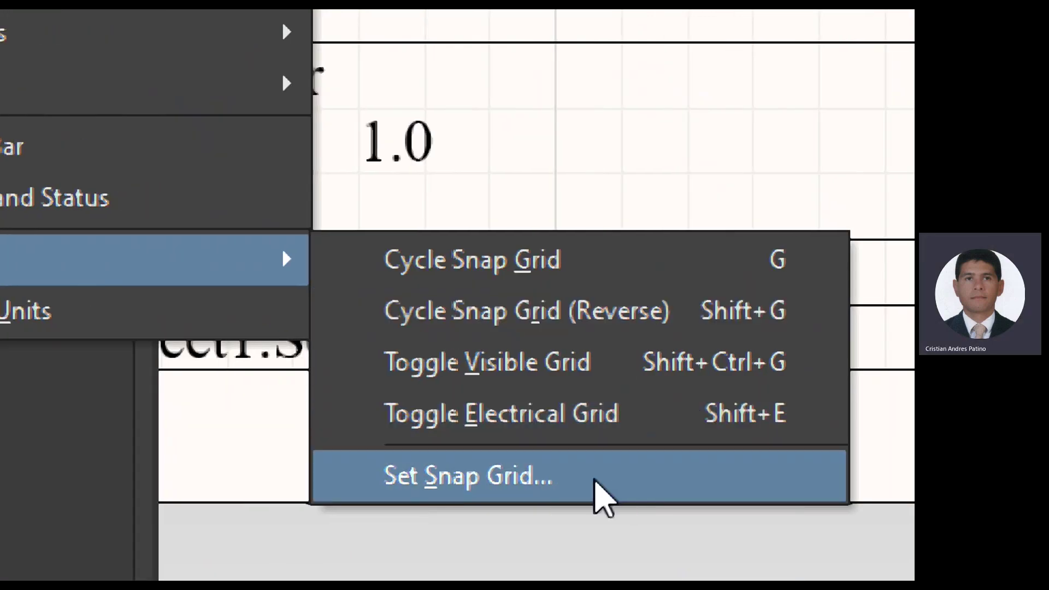
# Set the snap grid to 50mil and place the 1 right after Sheet
pyautogui.click(498, 495)
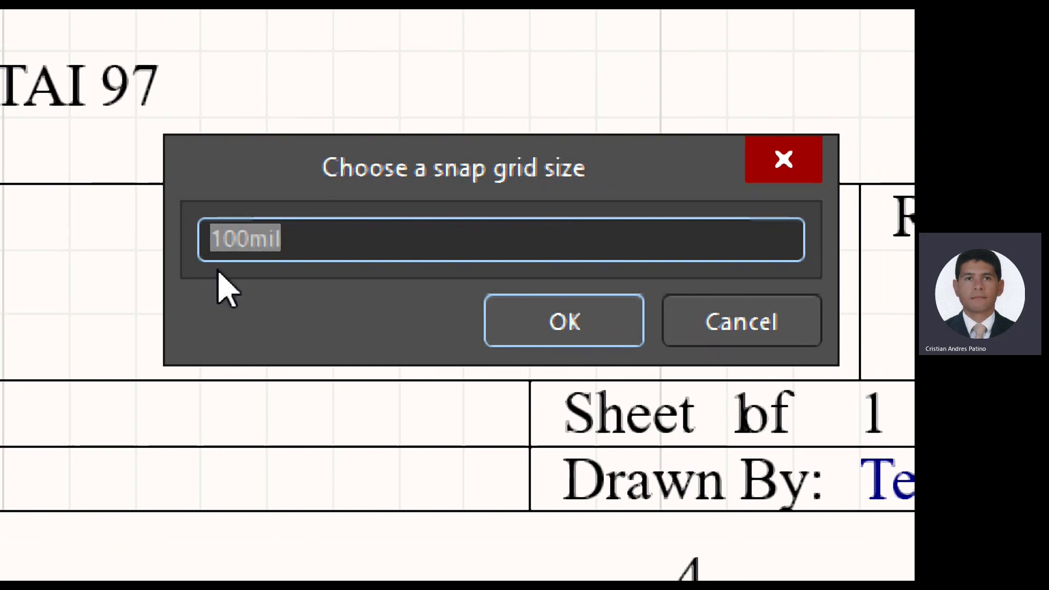
pyautogui.click(252, 235)
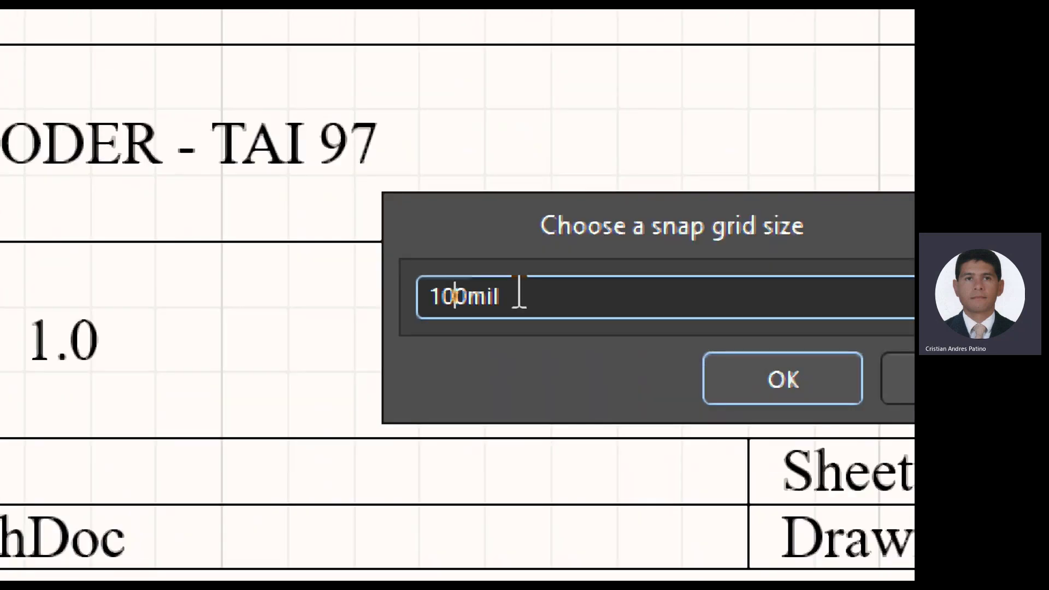
pyautogui.press('BackSpace')
pyautogui.press('BackSpace')
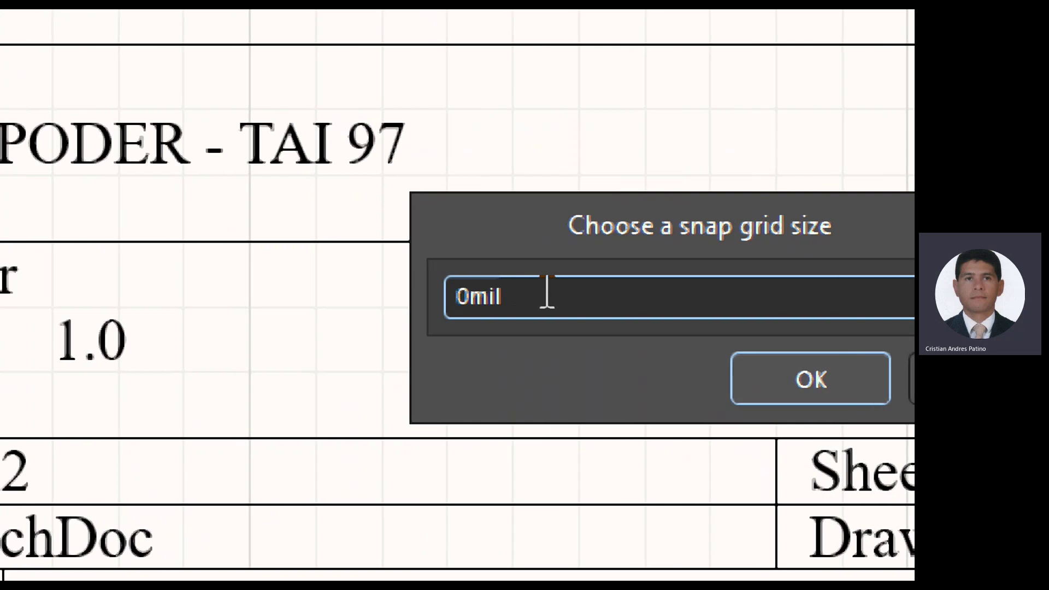
pyautogui.write('5')
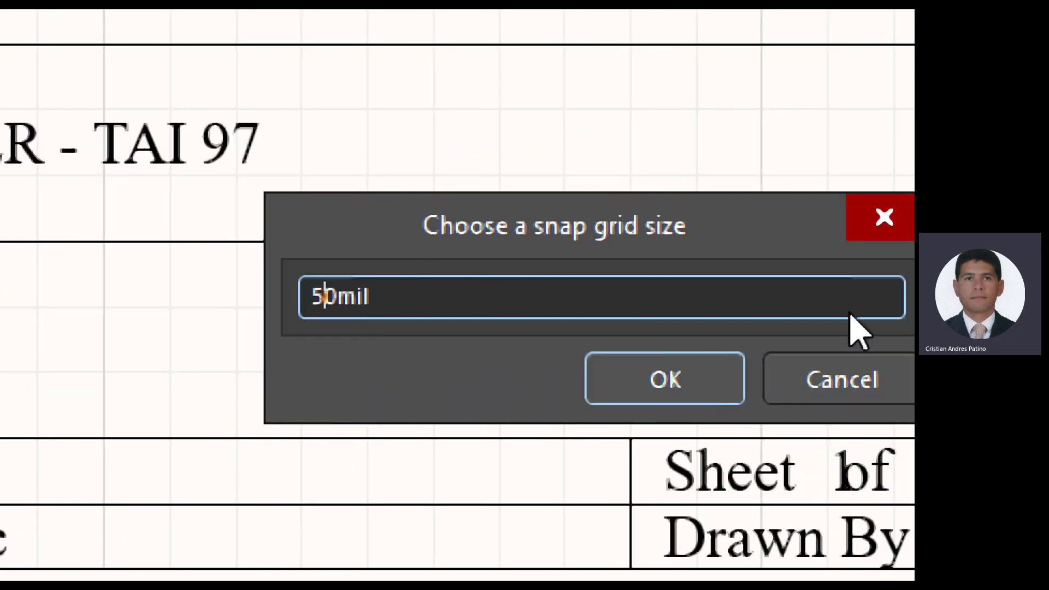
pyautogui.click(602, 376)
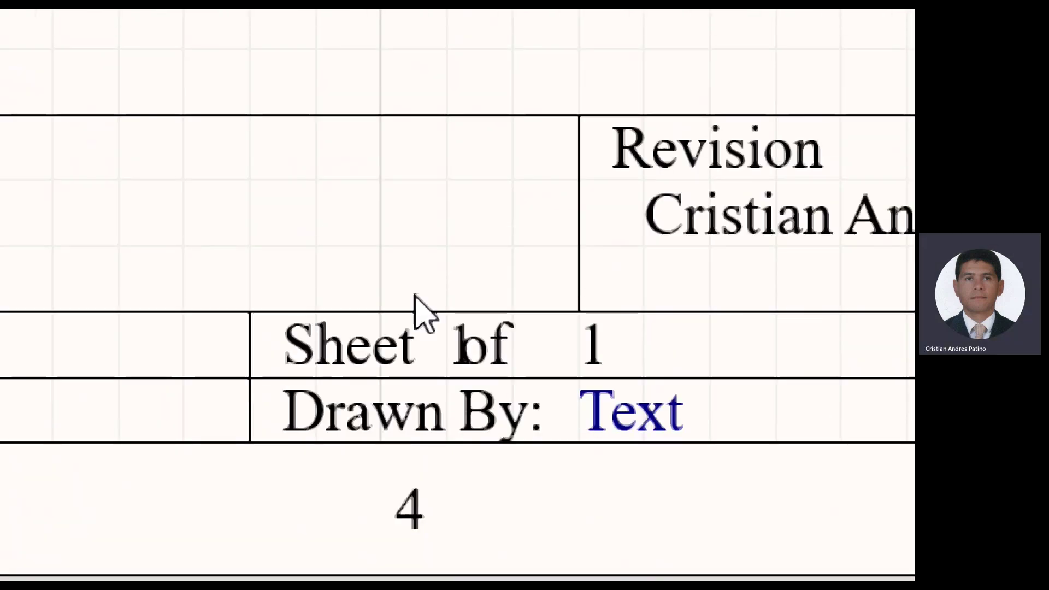
pyautogui.click(428, 343)
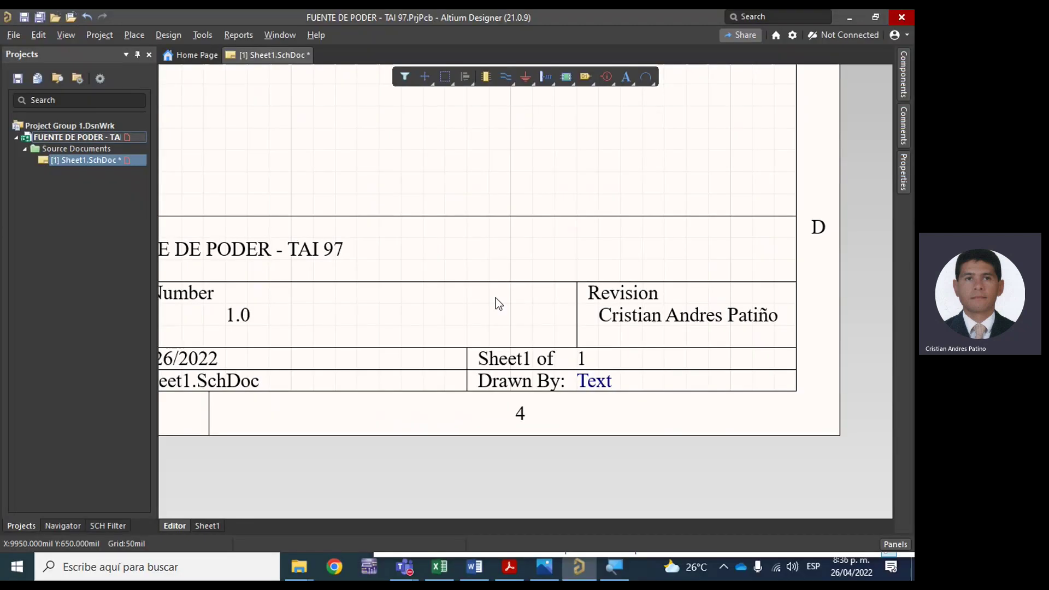
# Reduce the snap grid to 10mil and nudge the sheet count 1 right 20mil
pyautogui.click(66, 35)
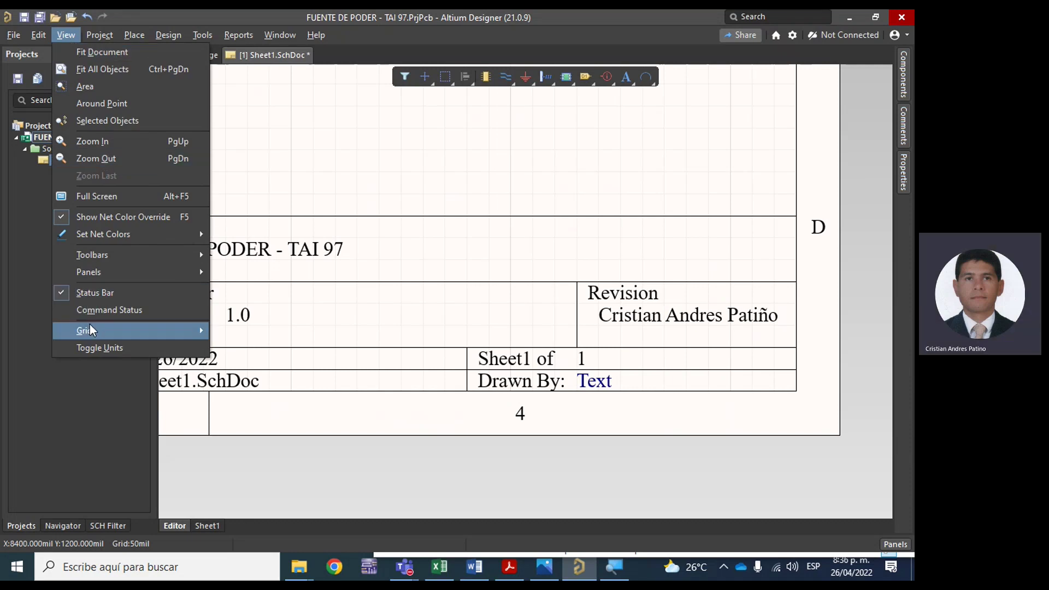
pyautogui.moveTo(156, 333)
pyautogui.click(252, 403)
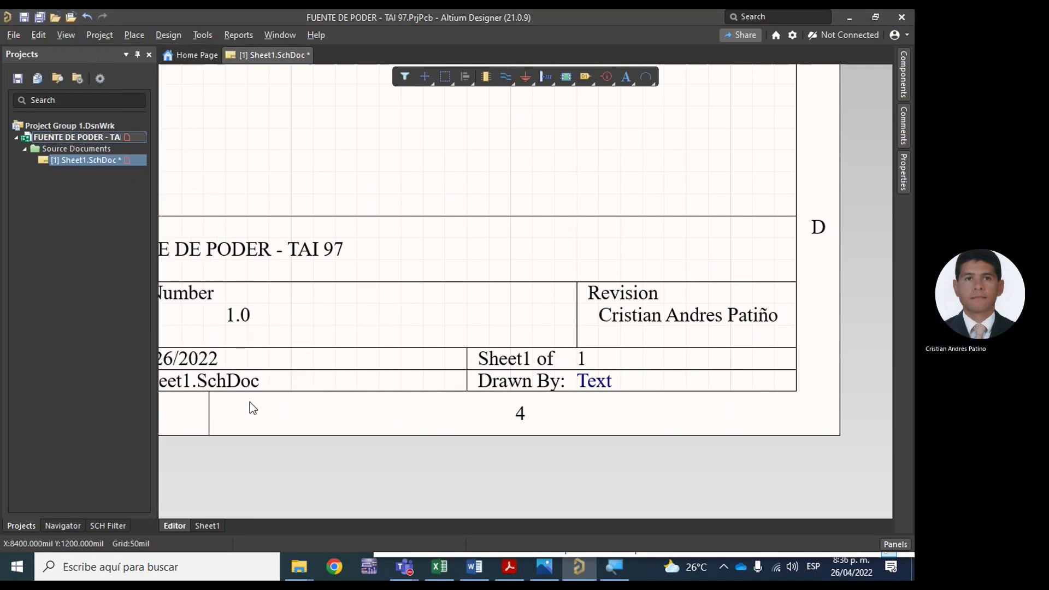
pyautogui.click(368, 277)
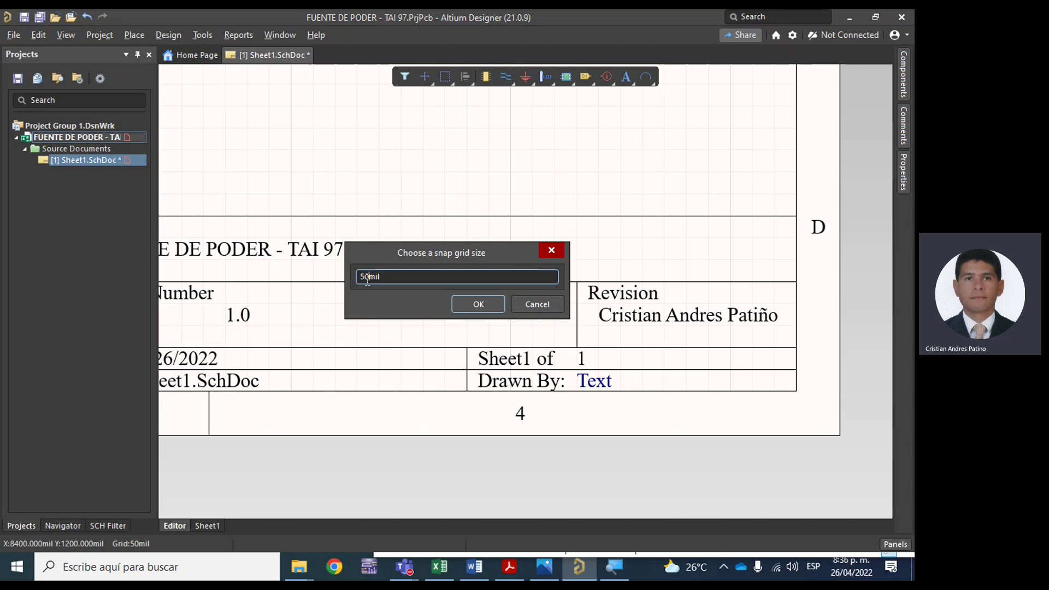
pyautogui.moveTo(368, 277); pyautogui.dragTo(364, 280)
pyautogui.doubleClick(366, 277)
pyautogui.click(370, 278)
pyautogui.press('BackSpace')
pyautogui.write('1')
pyautogui.press('Return')
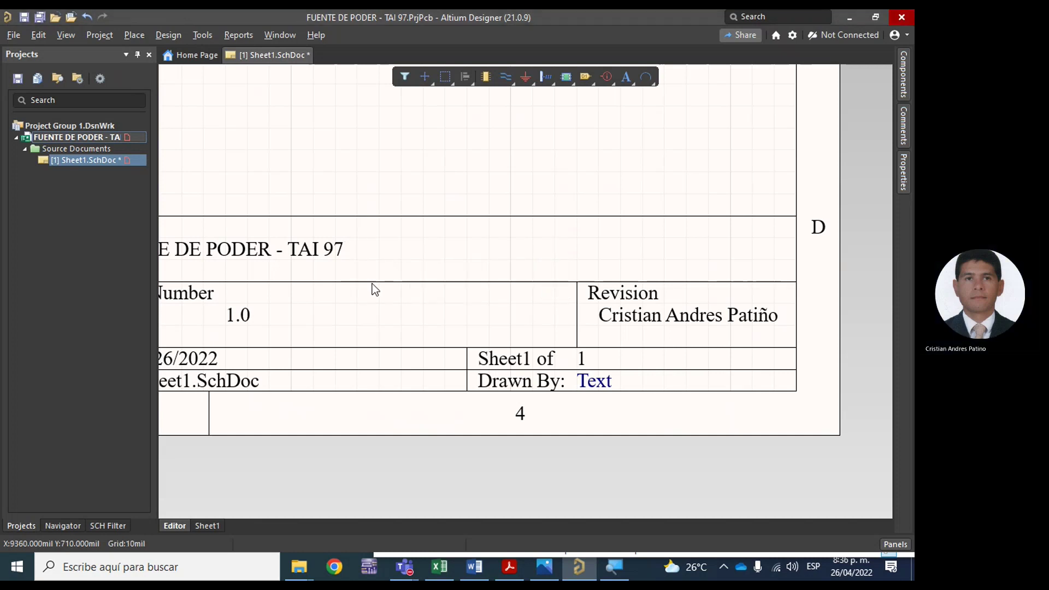
pyautogui.moveTo(533, 362); pyautogui.dragTo(559, 363)
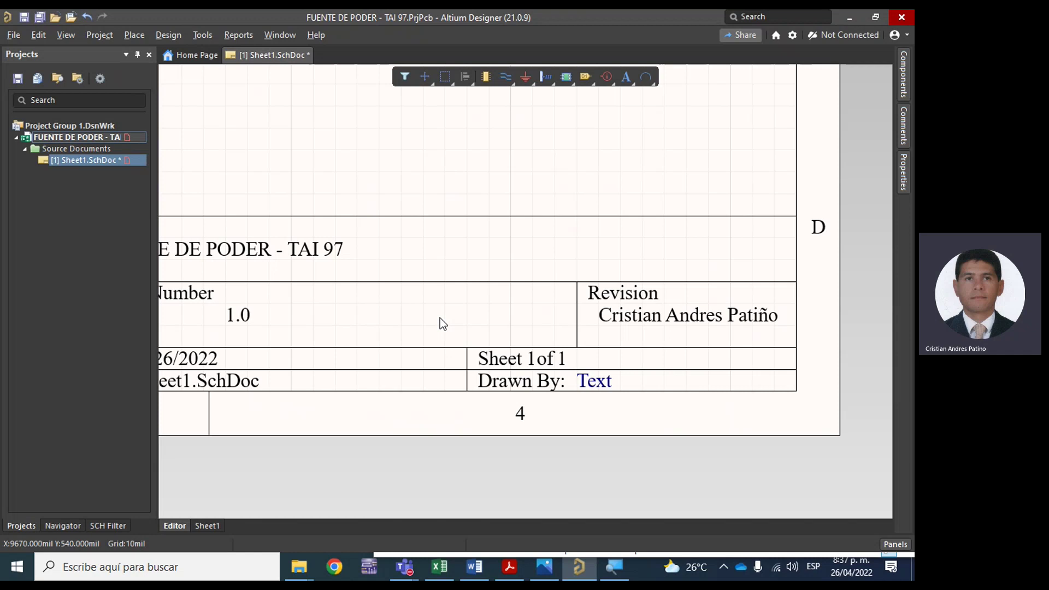
# Set the snap grid to 20mil and reopen the dialog to confirm the value
pyautogui.click(63, 36)
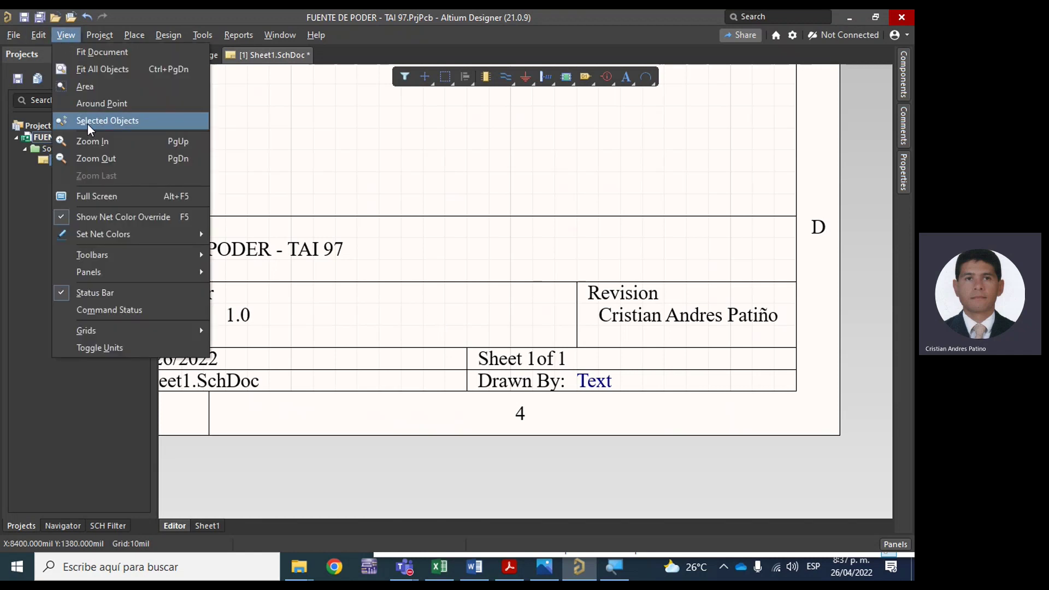
pyautogui.moveTo(199, 337)
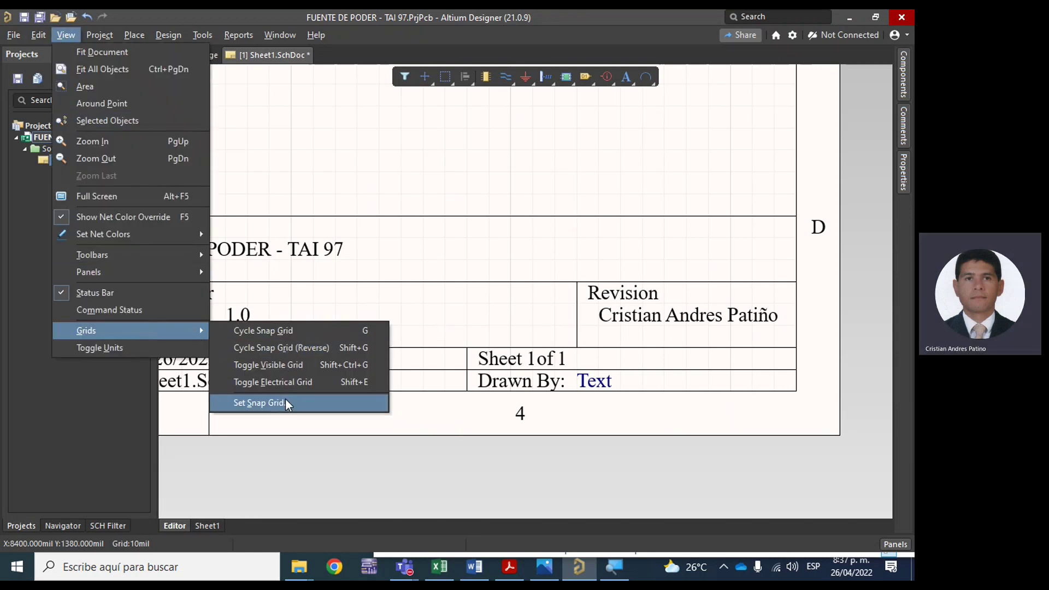
pyautogui.click(285, 402)
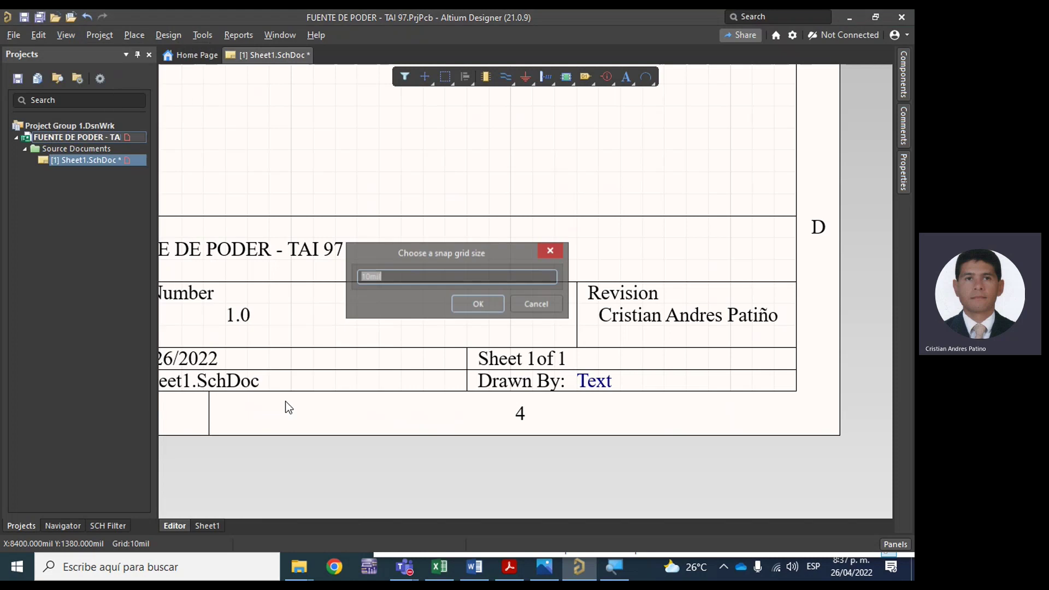
pyautogui.click(365, 279)
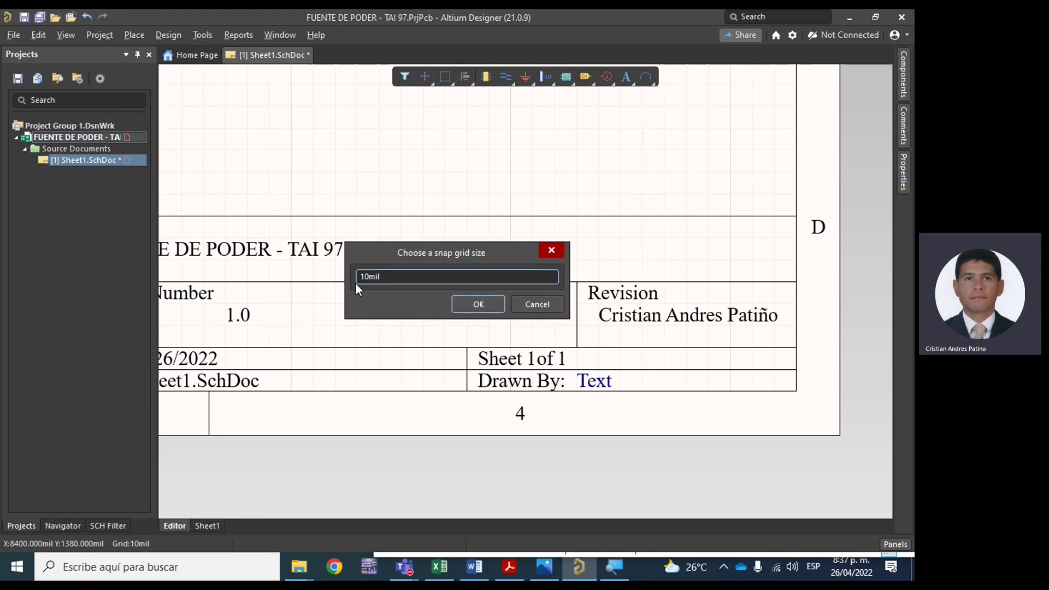
pyautogui.press('Return')
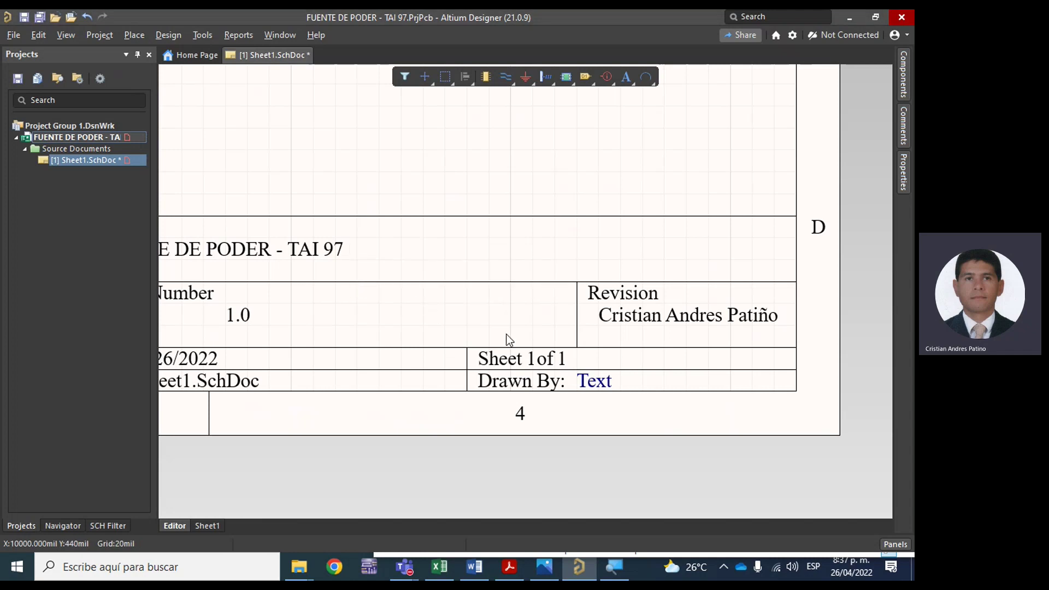
pyautogui.click(59, 35)
pyautogui.moveTo(130, 325)
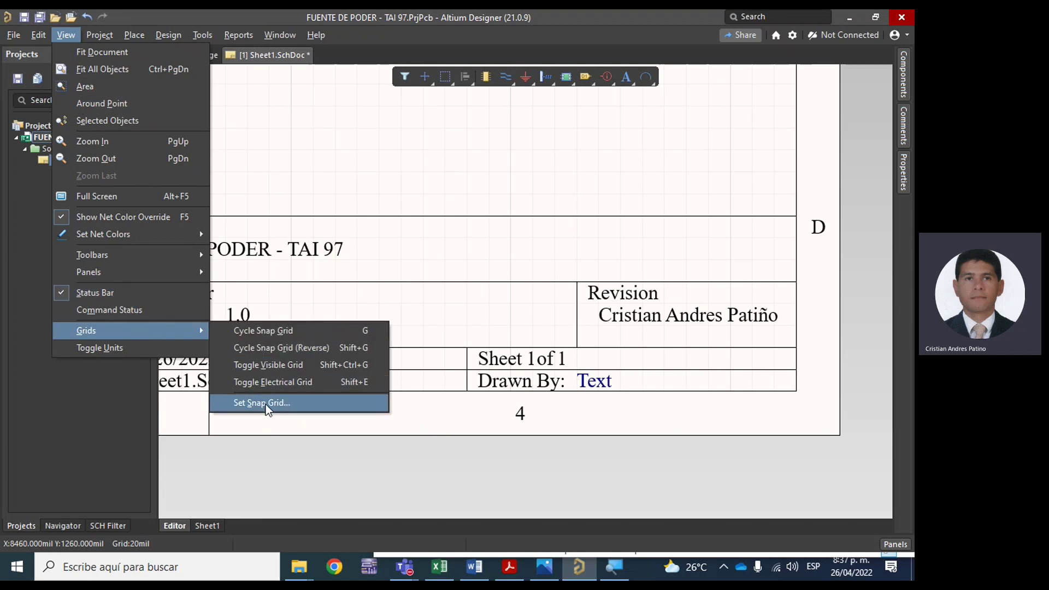
pyautogui.click(266, 403)
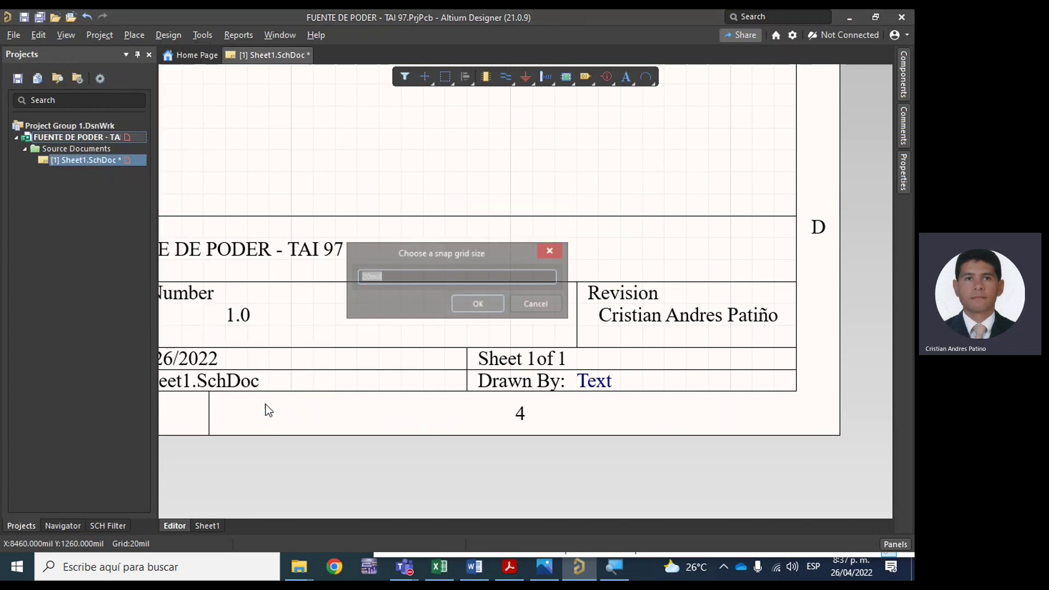
pyautogui.click(552, 251)
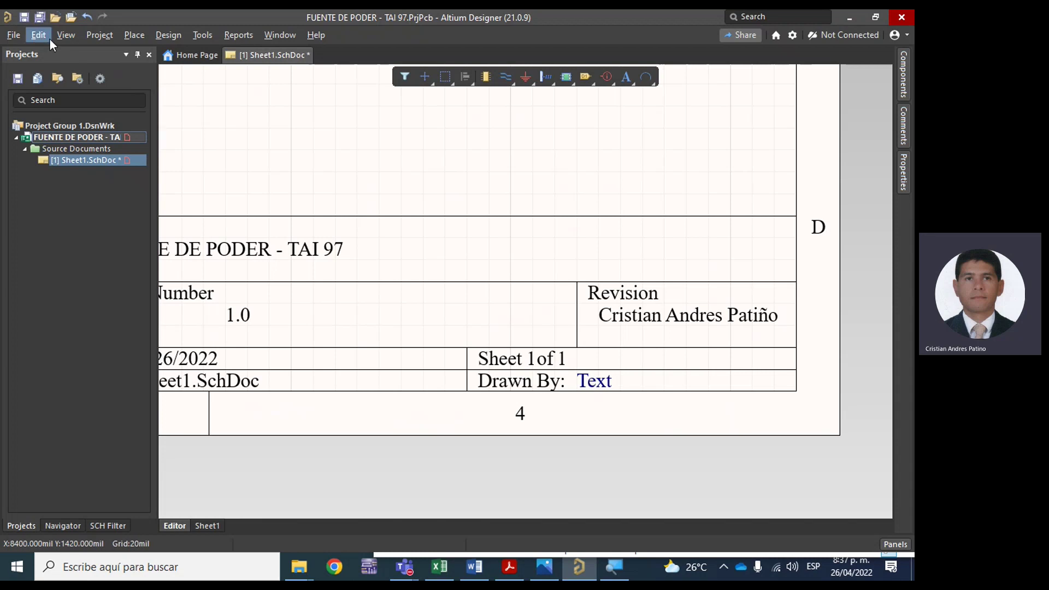
# Check that the Set Snap Grid dialog still shows 20mil, then close it
pyautogui.click(64, 36)
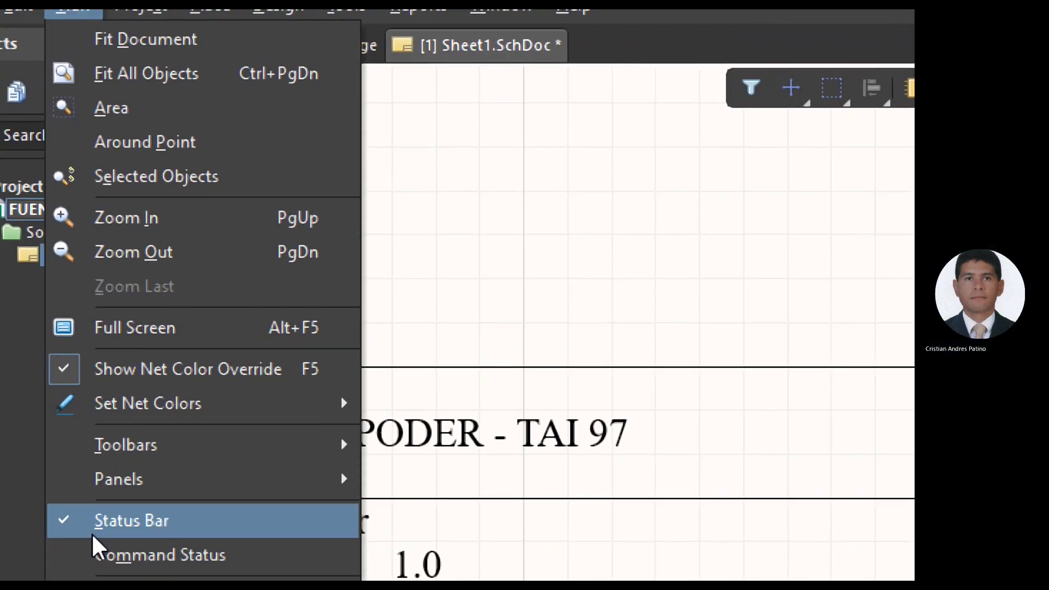
pyautogui.moveTo(113, 520)
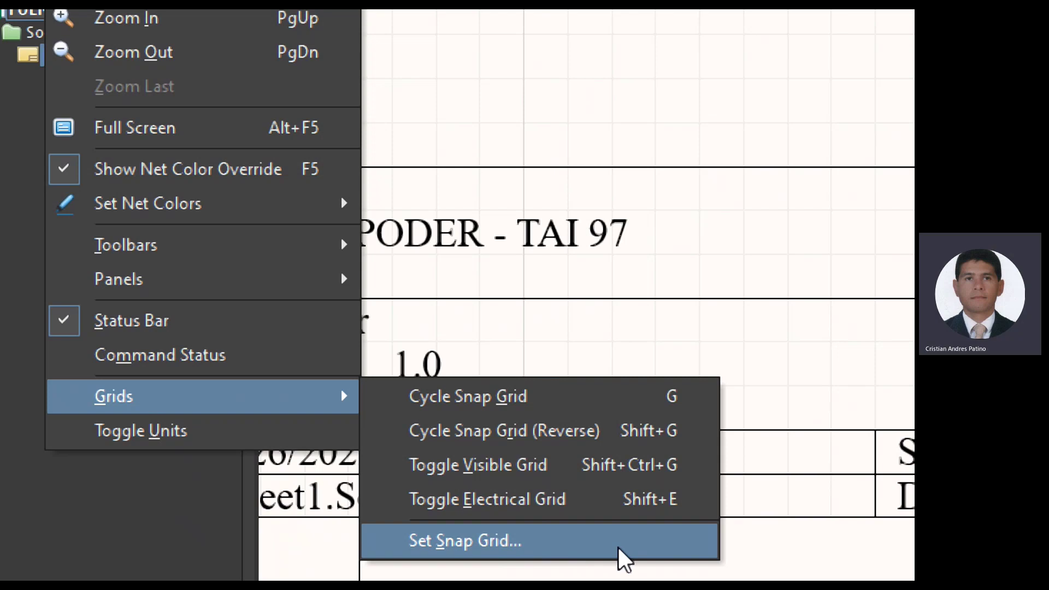
pyautogui.click(620, 557)
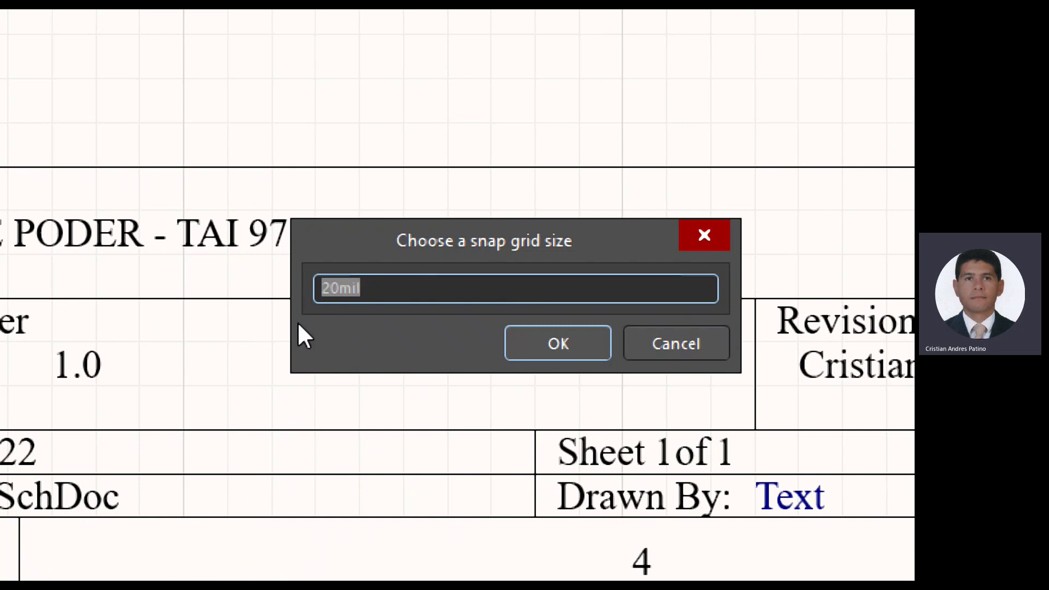
pyautogui.click(713, 241)
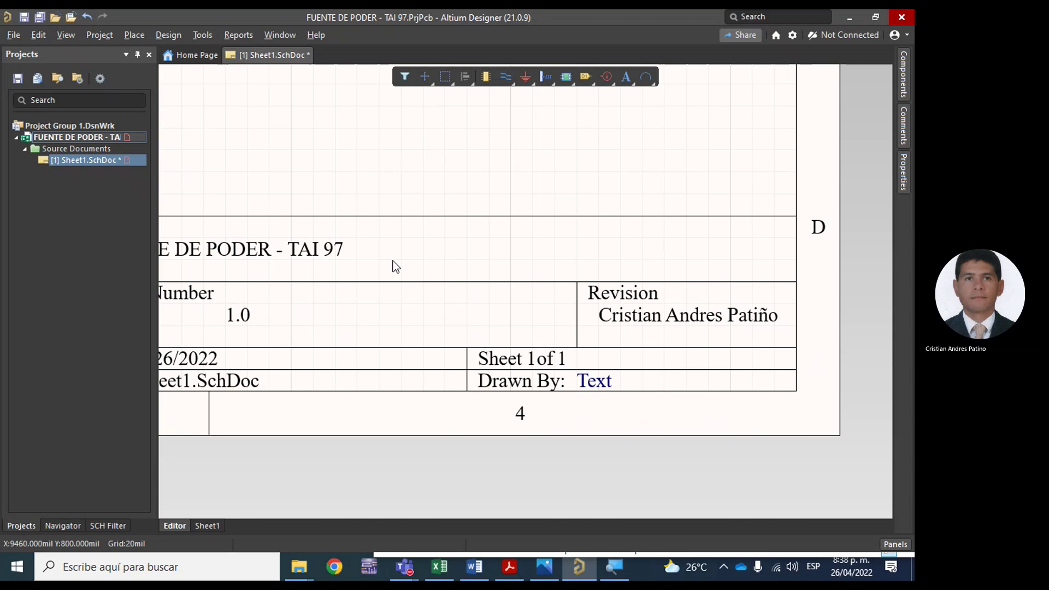
# Enter the designer's full name in the Drawn By field and colour it black
pyautogui.click(594, 383)
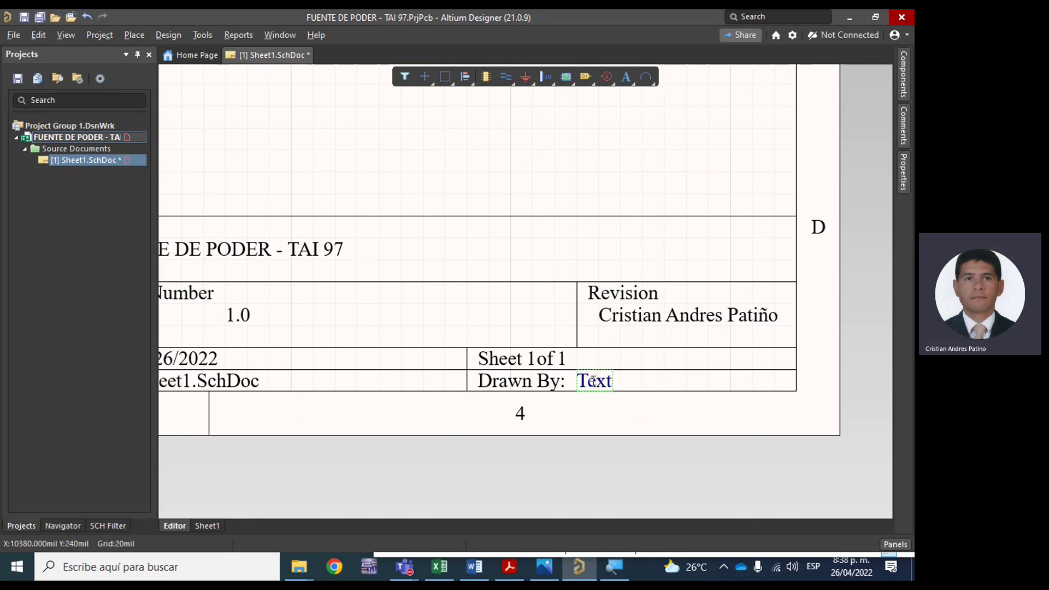
pyautogui.doubleClick(594, 381)
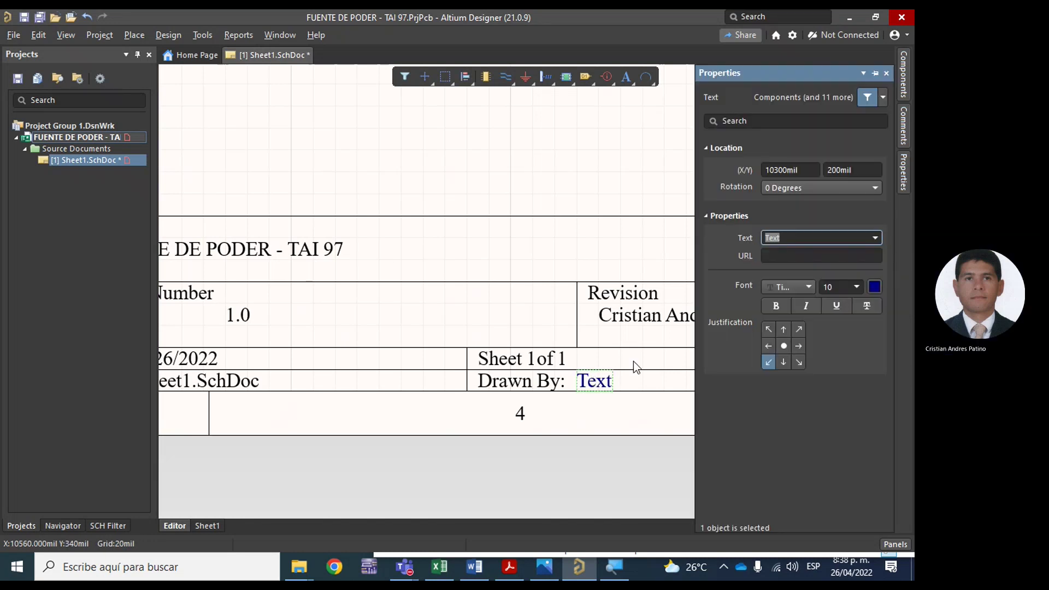
pyautogui.write('Cr')
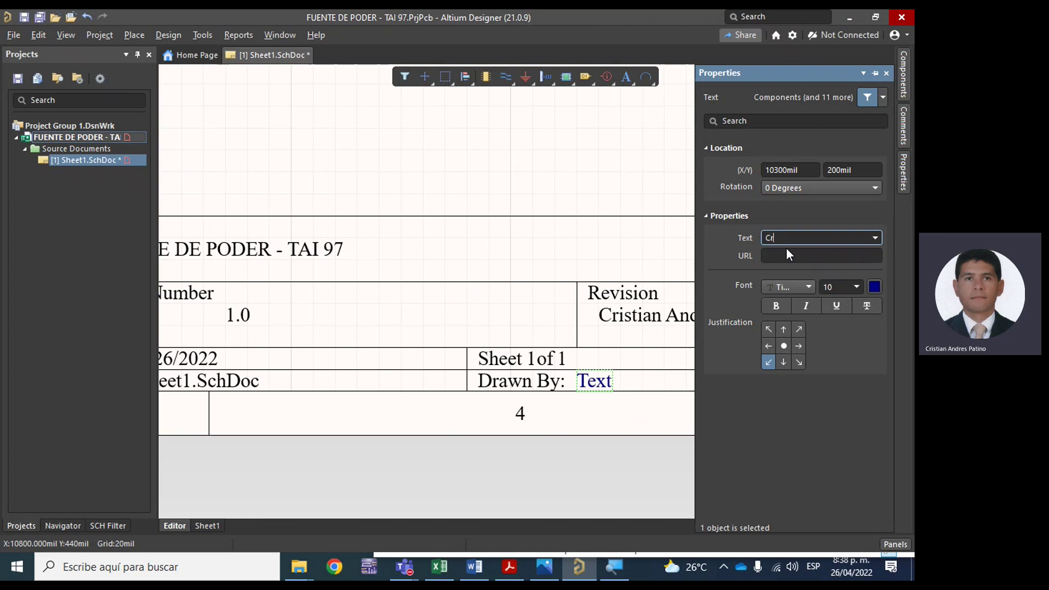
pyautogui.write('istian Andres Patiñon')
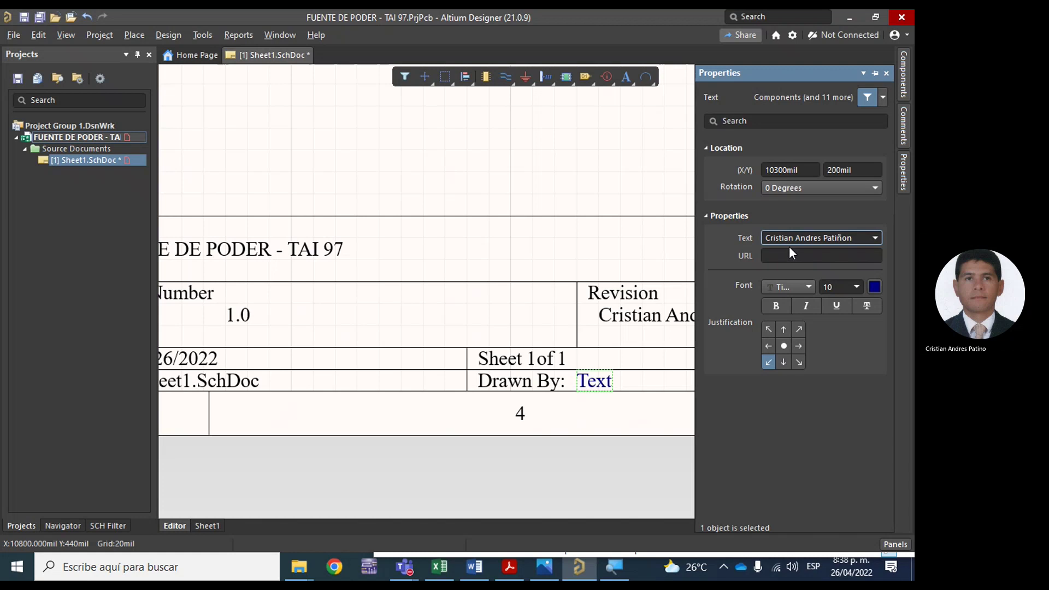
pyautogui.press('BackSpace')
pyautogui.press('Return')
pyautogui.click(874, 286)
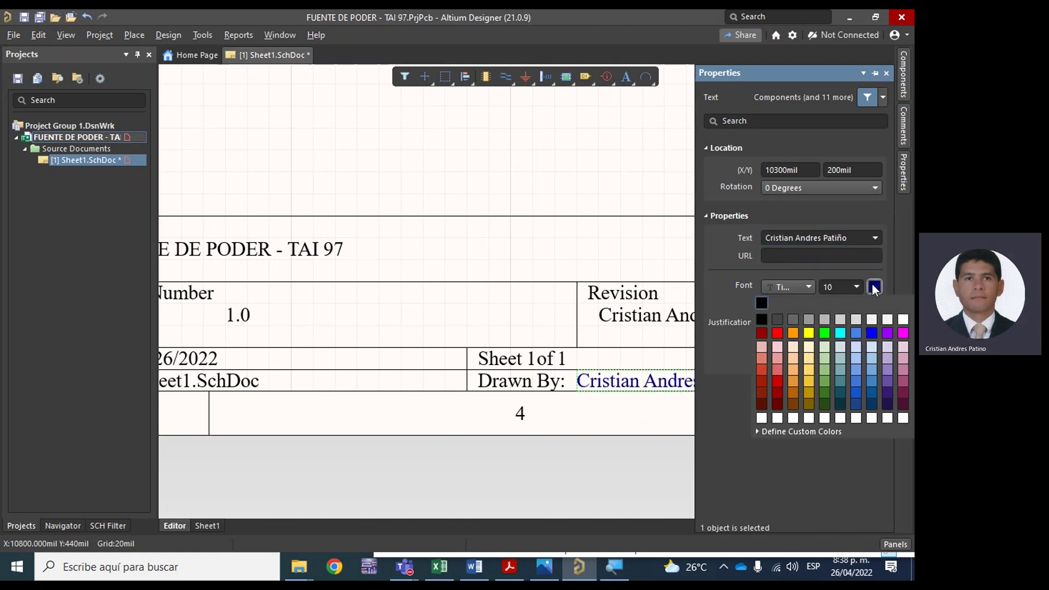
pyautogui.click(759, 318)
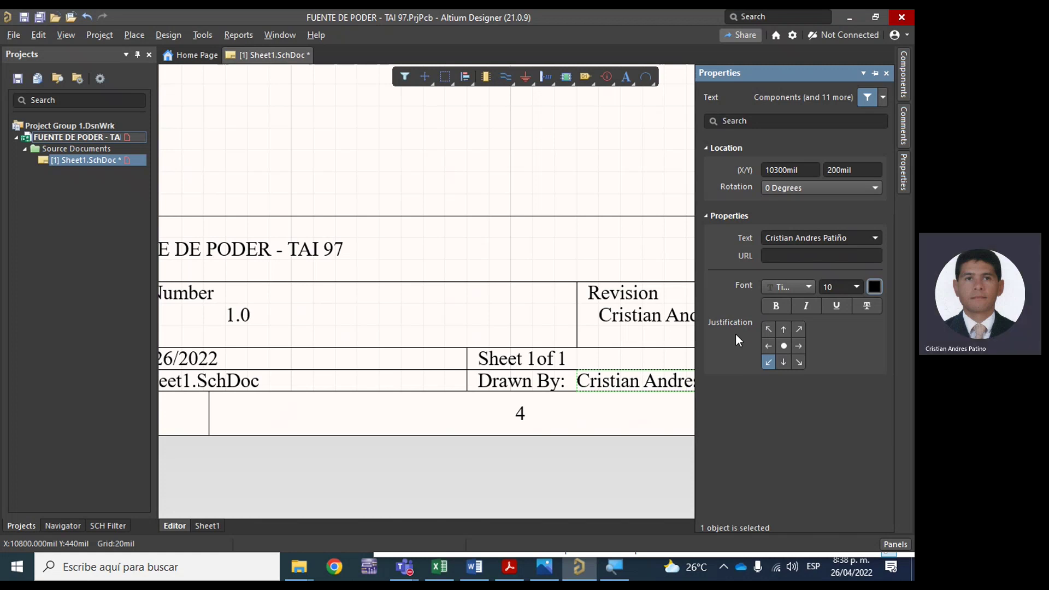
pyautogui.click(505, 311)
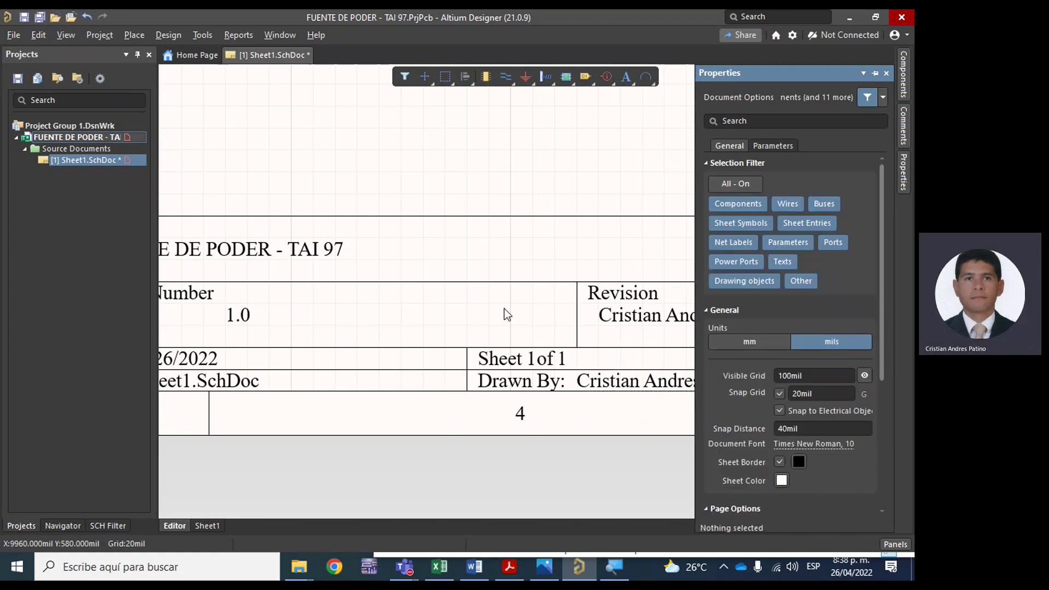
pyautogui.keyDown('ctrl'); pyautogui.scroll(-3, 439, 419); pyautogui.keyUp('ctrl')
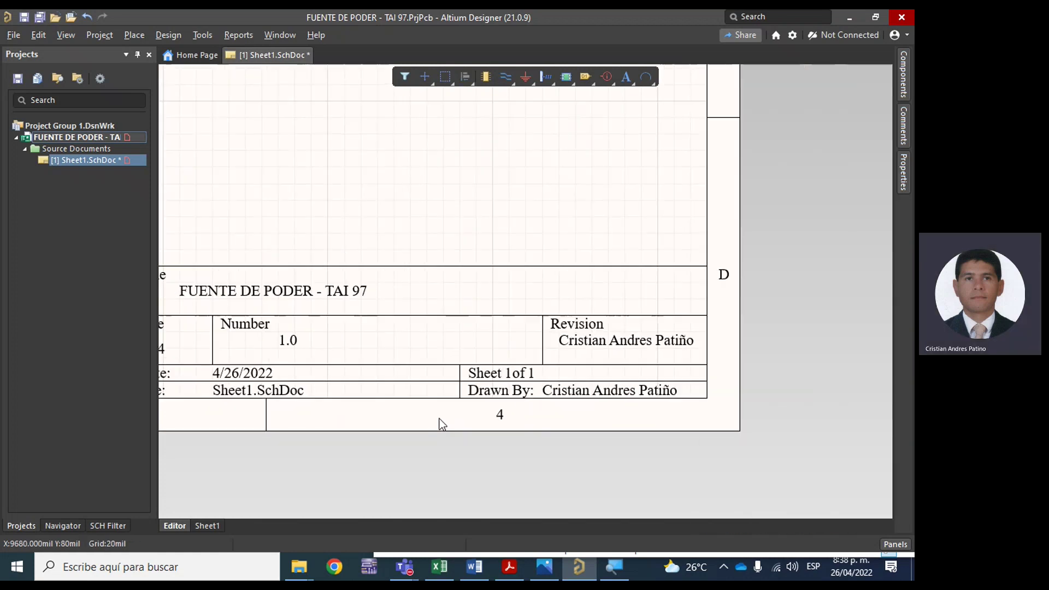
pyautogui.moveTo(402, 352); pyautogui.dragTo(489, 356, button='right')
pyautogui.keyDown('ctrl'); pyautogui.scroll(-3, 490, 349); pyautogui.keyUp('ctrl')
pyautogui.moveTo(399, 225); pyautogui.dragTo(440, 236, button='right')
pyautogui.moveTo(487, 368); pyautogui.dragTo(483, 359, button='middle')
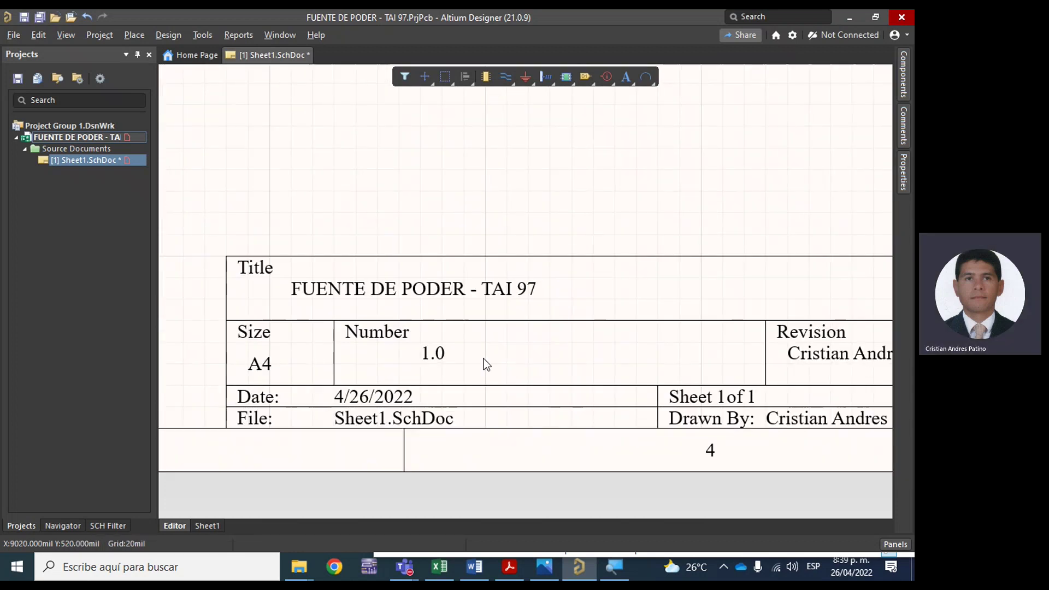
pyautogui.doubleClick(441, 357)
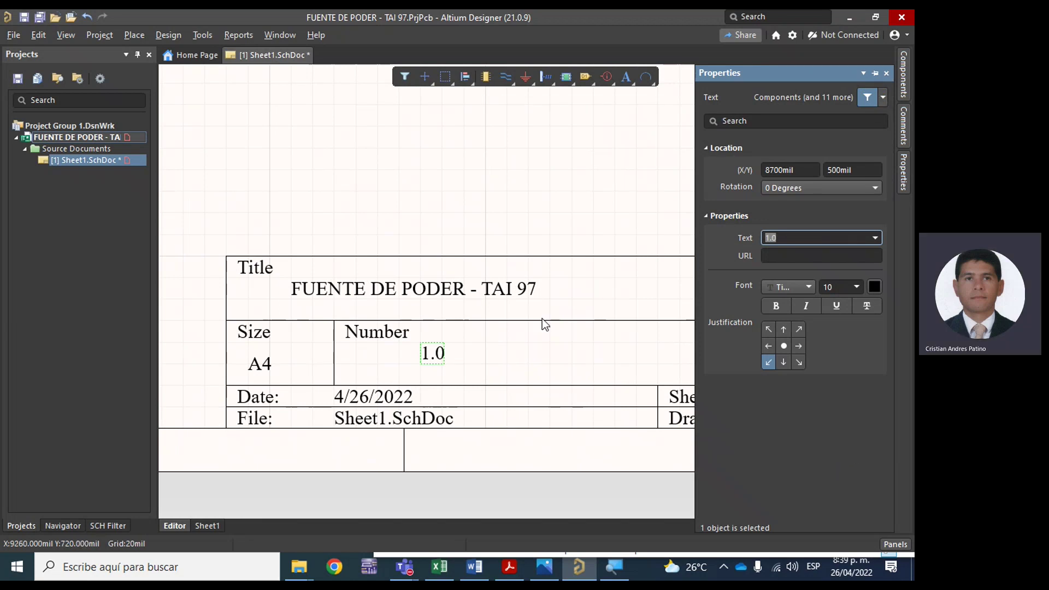
pyautogui.click(556, 359)
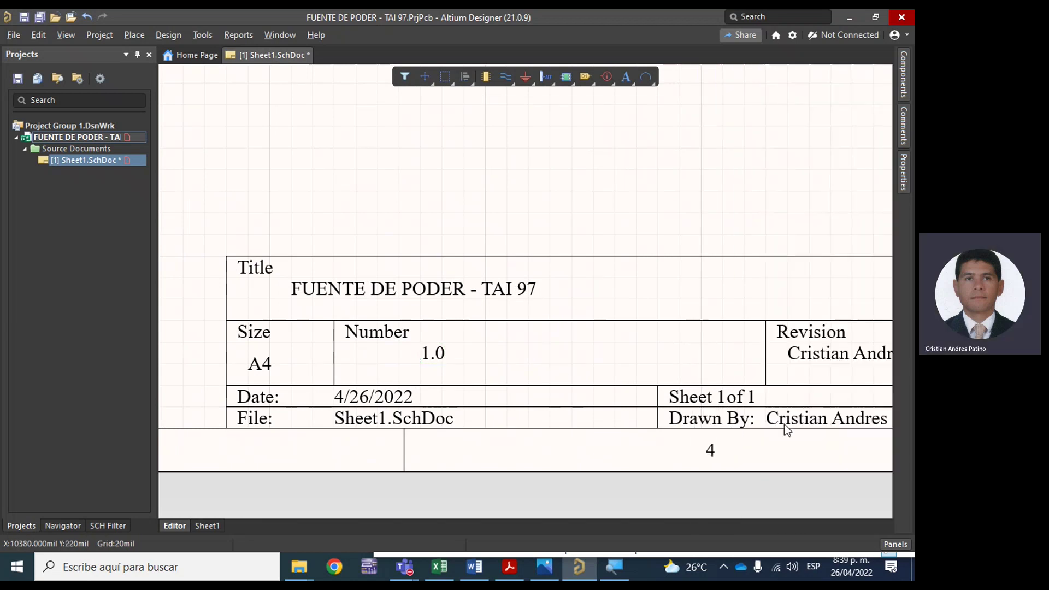
pyautogui.moveTo(781, 467); pyautogui.dragTo(533, 454, button='right')
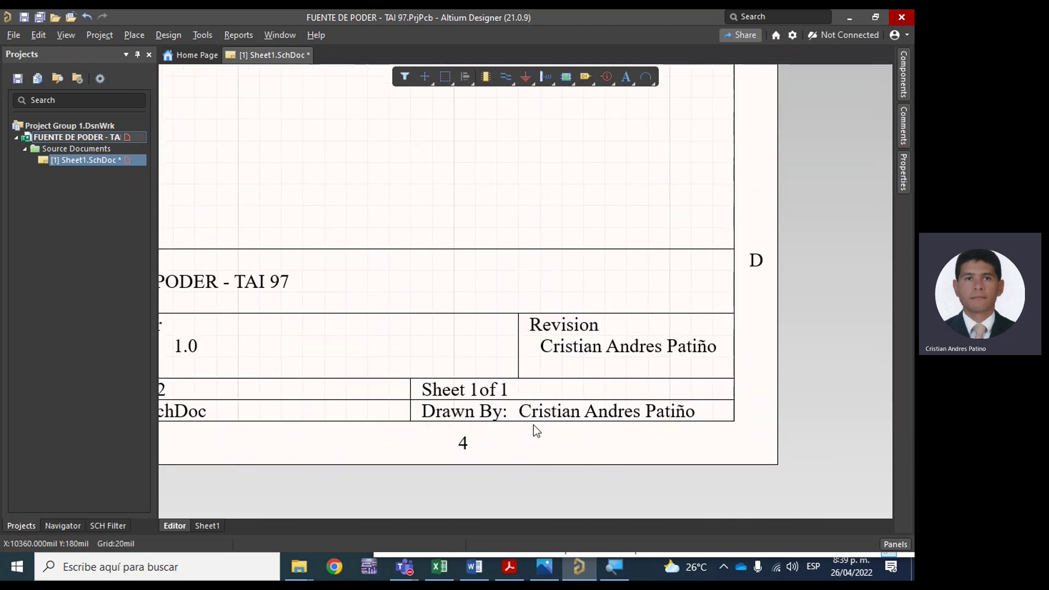
pyautogui.doubleClick(547, 414)
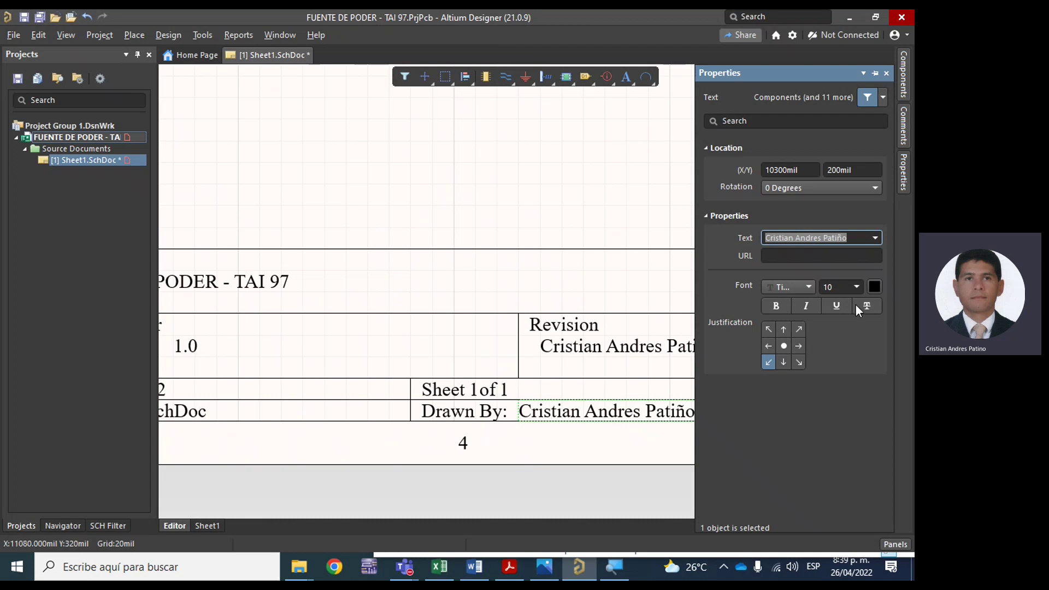
pyautogui.click(857, 287)
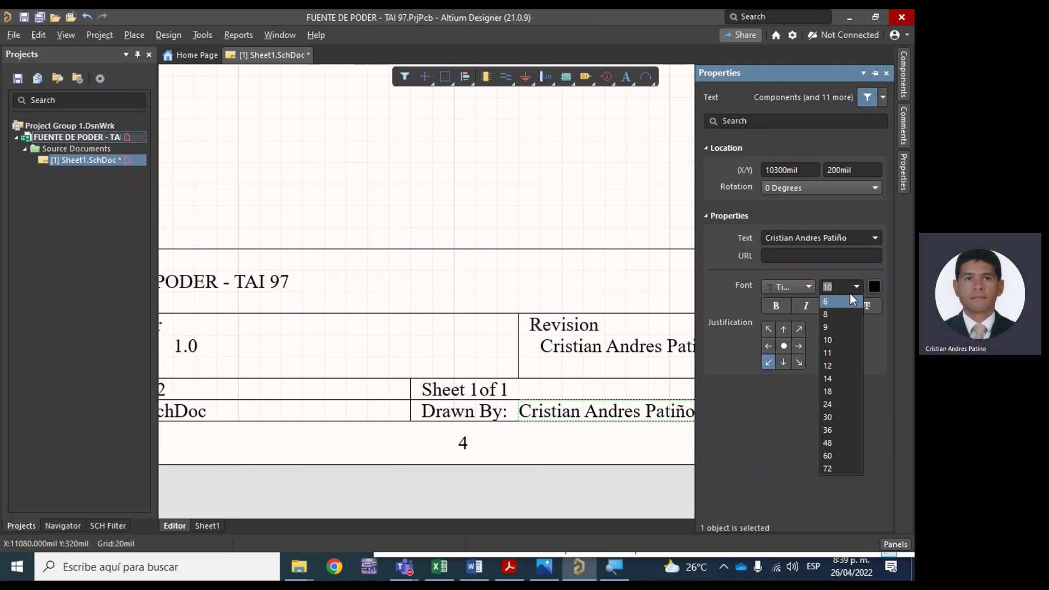
pyautogui.click(479, 277)
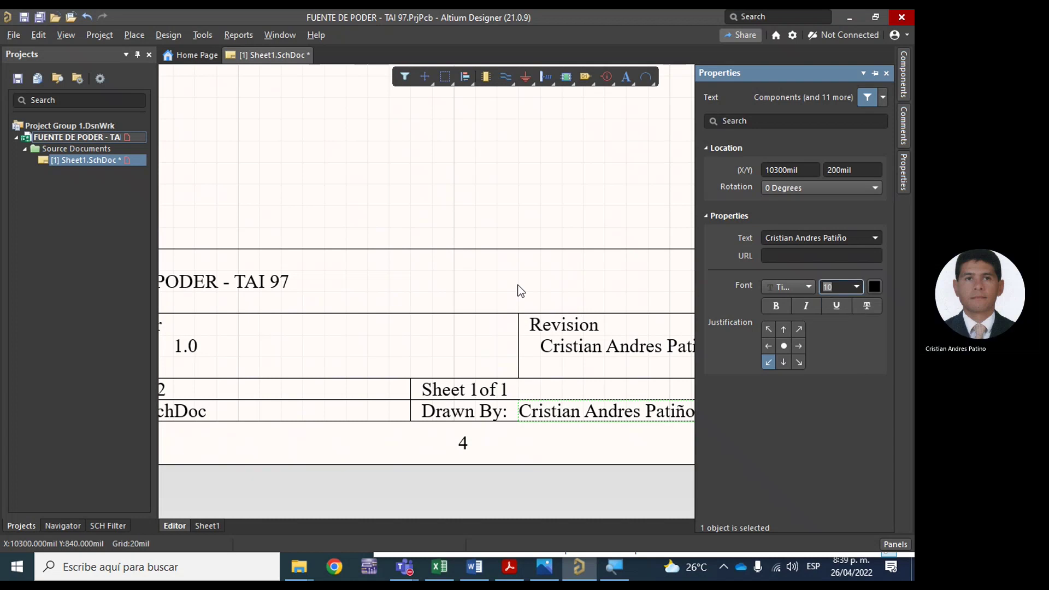
pyautogui.click(851, 289)
pyautogui.click(842, 305)
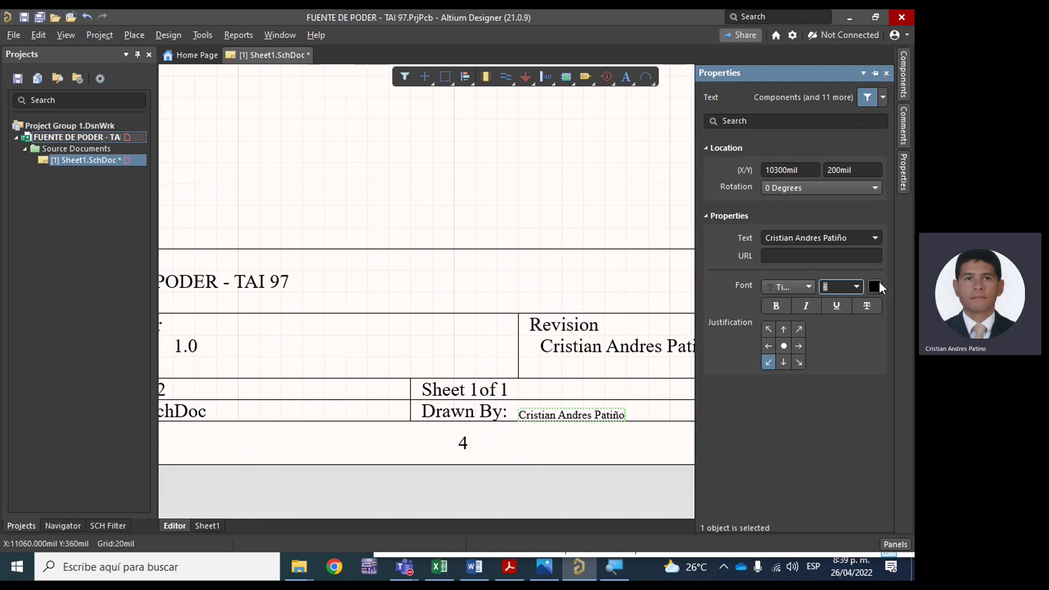
pyautogui.click(862, 288)
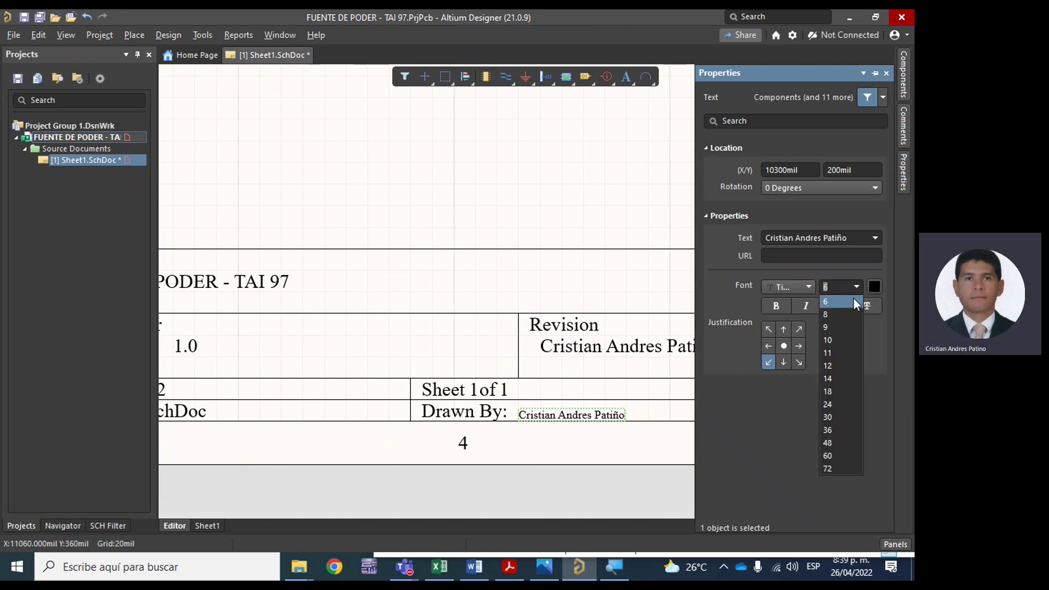
pyautogui.click(838, 339)
pyautogui.click(415, 290)
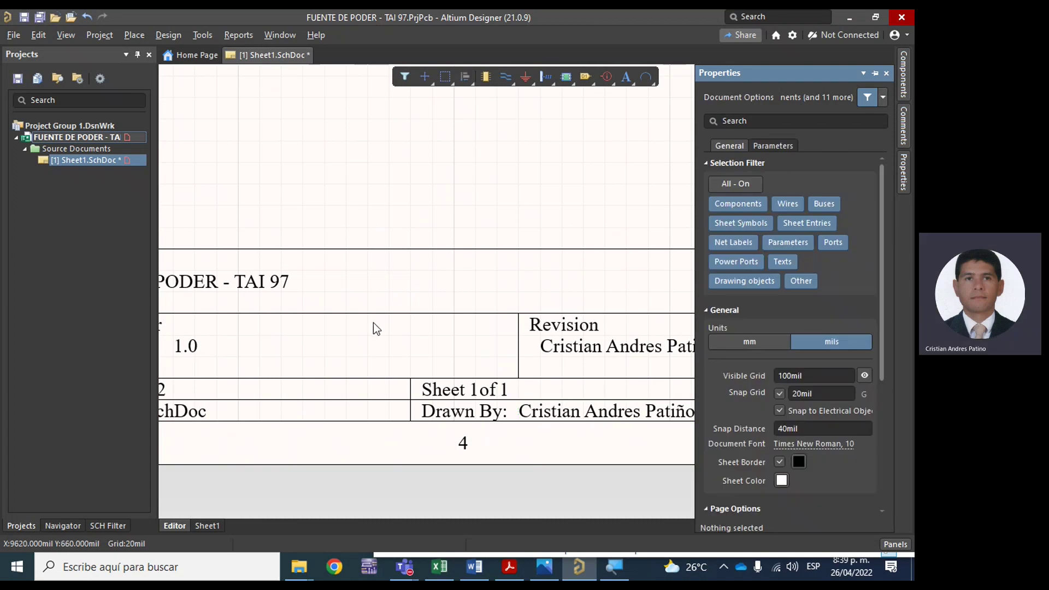
pyautogui.moveTo(379, 339); pyautogui.dragTo(519, 331, button='right')
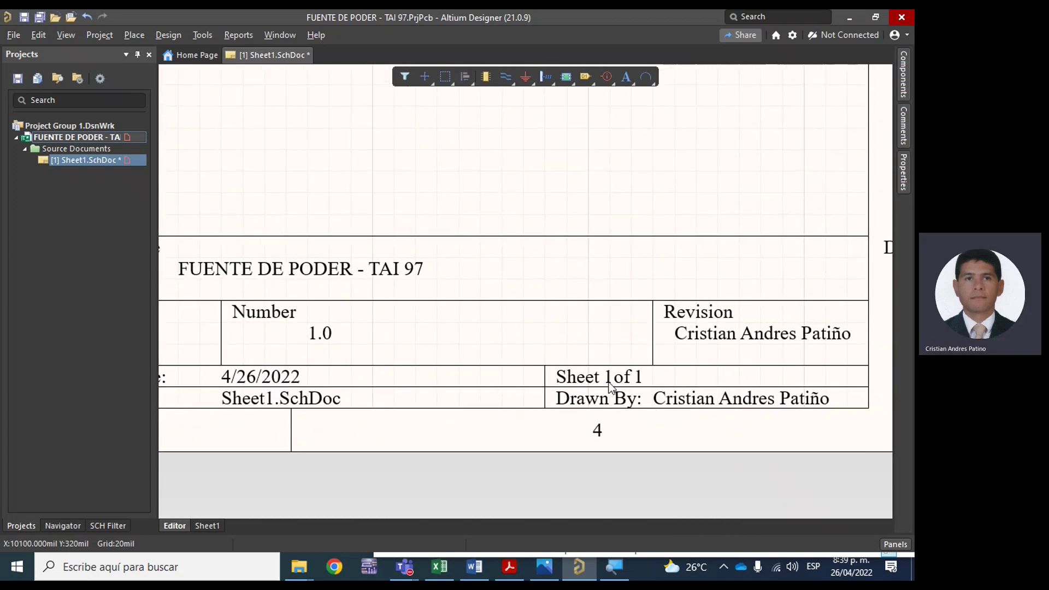
pyautogui.click(637, 376)
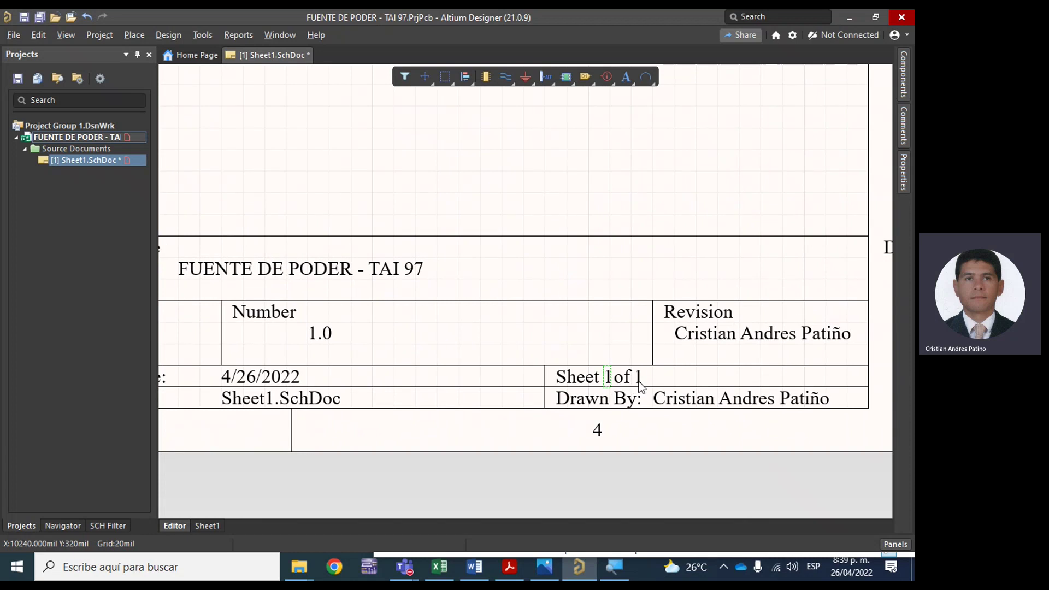
pyautogui.click(606, 377)
pyautogui.moveTo(606, 377); pyautogui.dragTo(591, 333)
pyautogui.press('Escape')
pyautogui.click(609, 377)
pyautogui.click(565, 332)
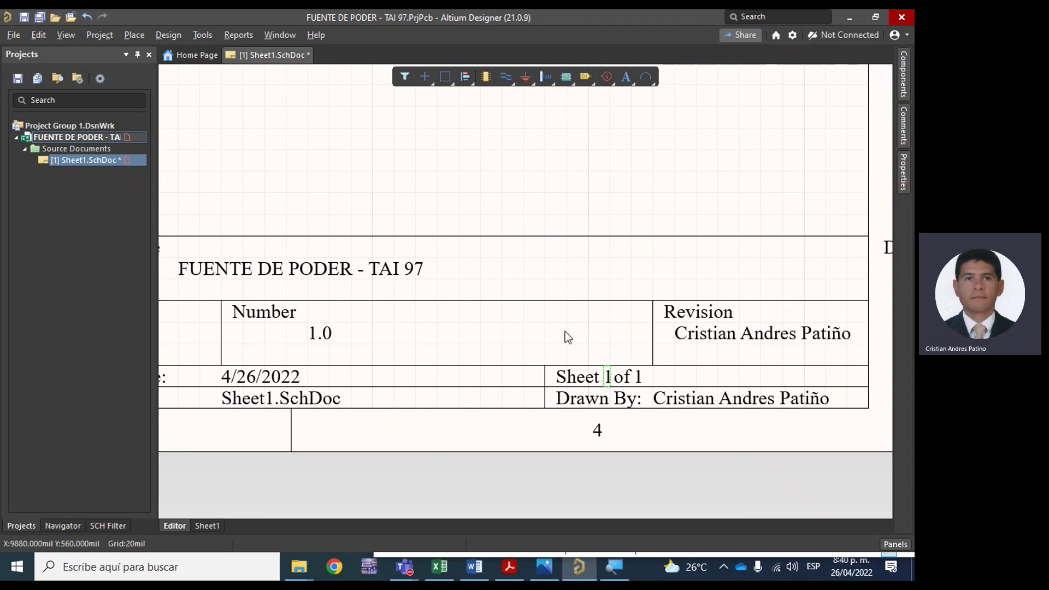
pyautogui.click(534, 346)
pyautogui.keyDown('ctrl'); pyautogui.scroll(-2, 503, 304); pyautogui.keyUp('ctrl')
pyautogui.keyDown('ctrl'); pyautogui.scroll(-1, 503, 303); pyautogui.keyUp('ctrl')
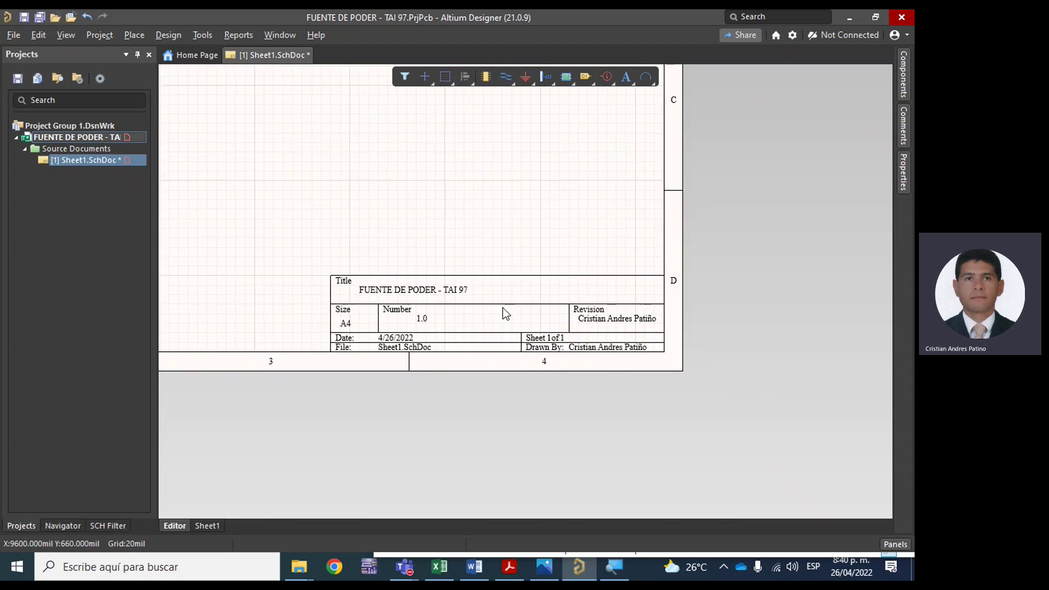
pyautogui.moveTo(398, 198); pyautogui.dragTo(542, 336, button='right')
pyautogui.keyDown('ctrl'); pyautogui.scroll(-1, 480, 265); pyautogui.keyUp('ctrl')
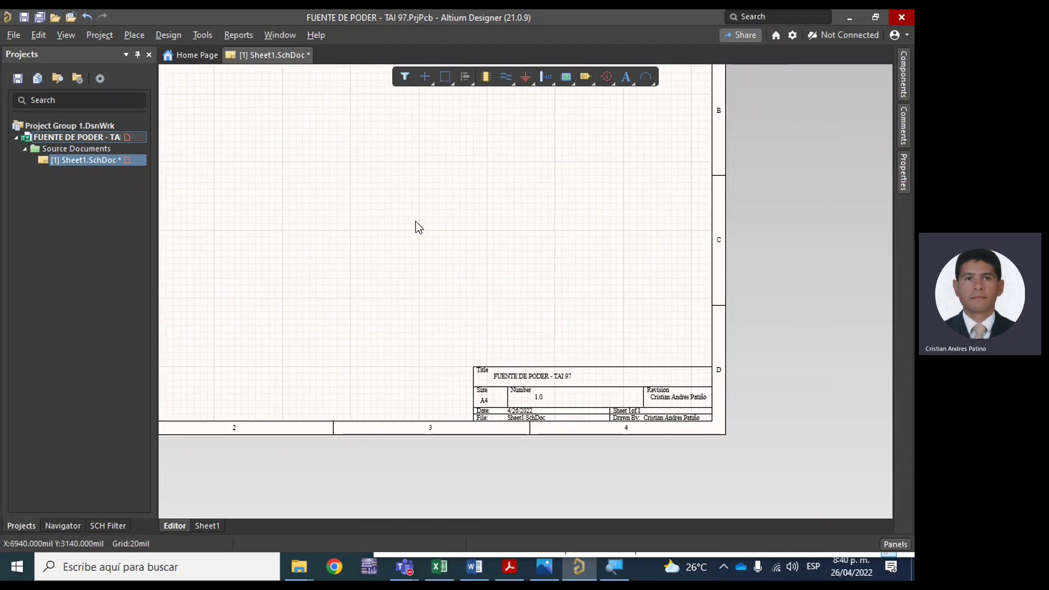
pyautogui.scroll(2, 417, 227)
pyautogui.keyDown('shift'); pyautogui.hscroll(-2, 417, 227); pyautogui.keyUp('shift')
pyautogui.keyDown('ctrl'); pyautogui.scroll(-1, 377, 212); pyautogui.keyUp('ctrl')
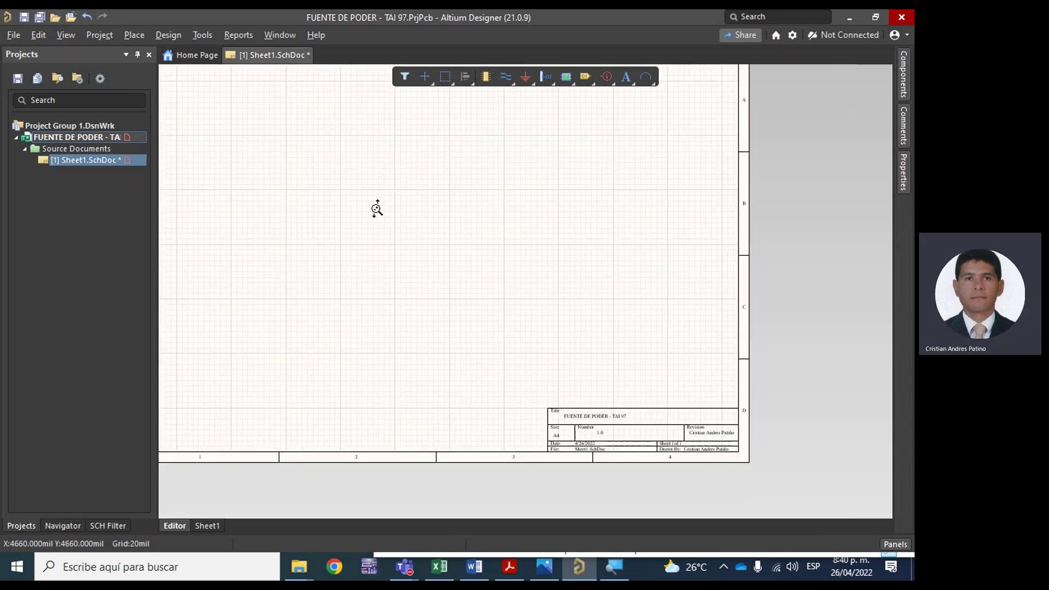
pyautogui.moveTo(377, 215); pyautogui.dragTo(429, 239, button='right')
pyautogui.keyDown('ctrl'); pyautogui.scroll(1, 417, 235); pyautogui.keyUp('ctrl')
pyautogui.keyDown('ctrl'); pyautogui.scroll(1, 417, 235); pyautogui.keyUp('ctrl')
pyautogui.keyDown('ctrl'); pyautogui.scroll(2, 429, 230); pyautogui.keyUp('ctrl')
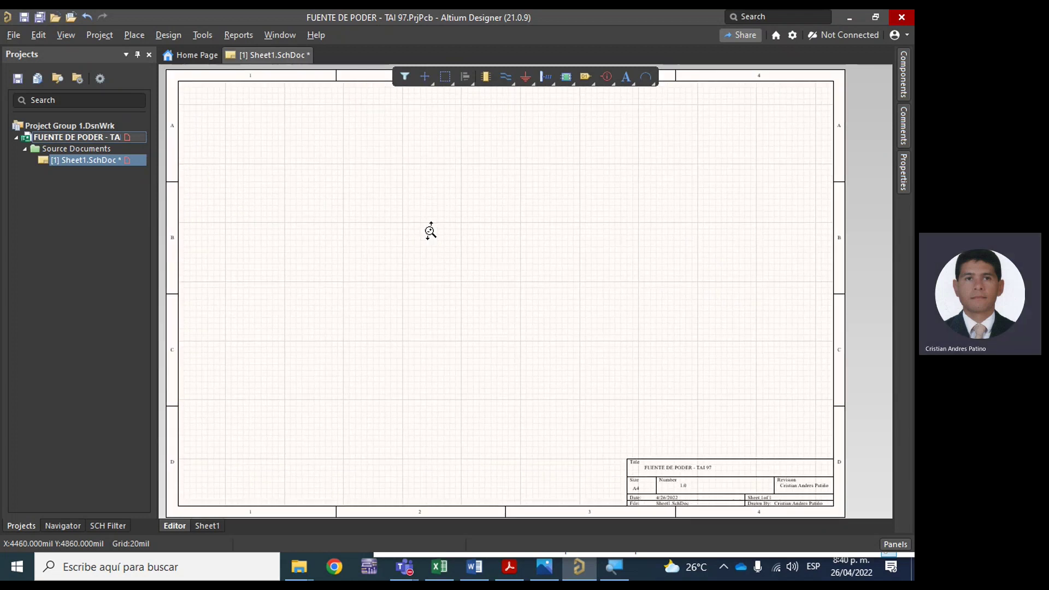
pyautogui.keyDown('ctrl'); pyautogui.scroll(-1, 429, 230); pyautogui.keyUp('ctrl')
pyautogui.keyDown('ctrl'); pyautogui.scroll(1, 430, 231); pyautogui.keyUp('ctrl')
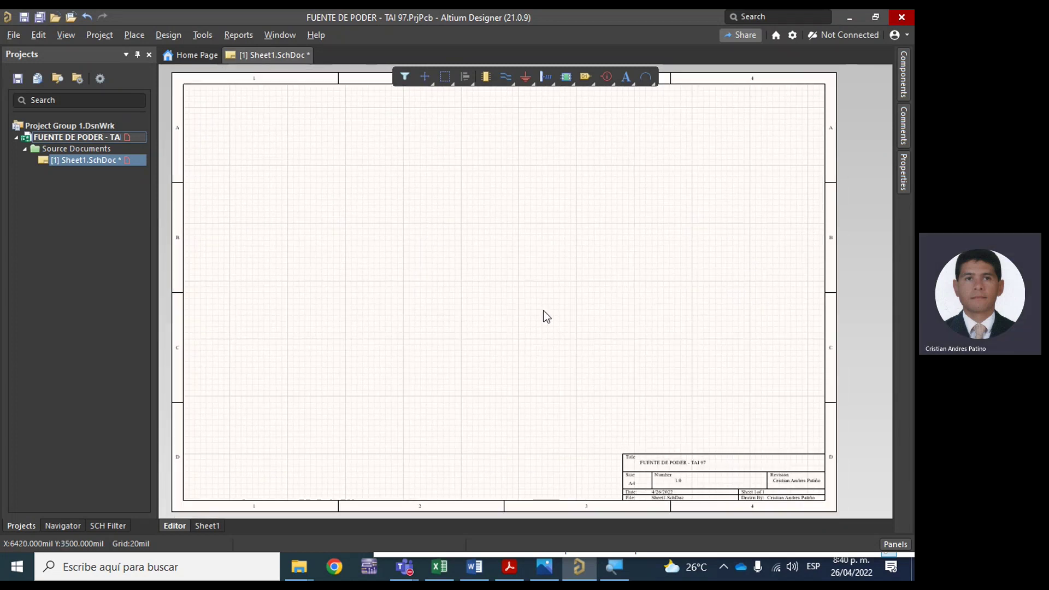
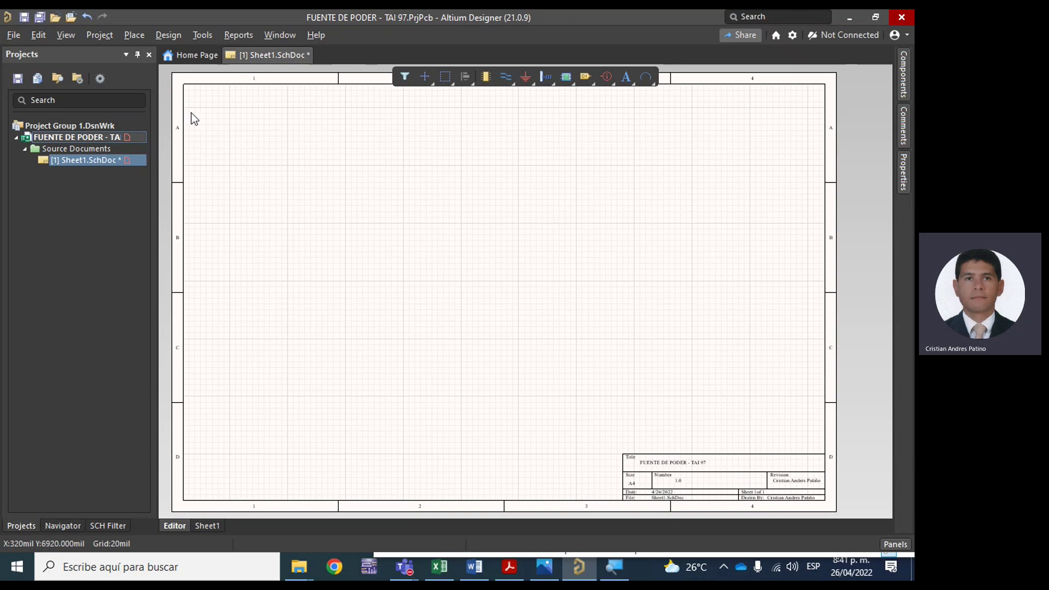
# Open the File menu to reach Save All for the unsaved Sheet1 schematic
pyautogui.click(18, 35)
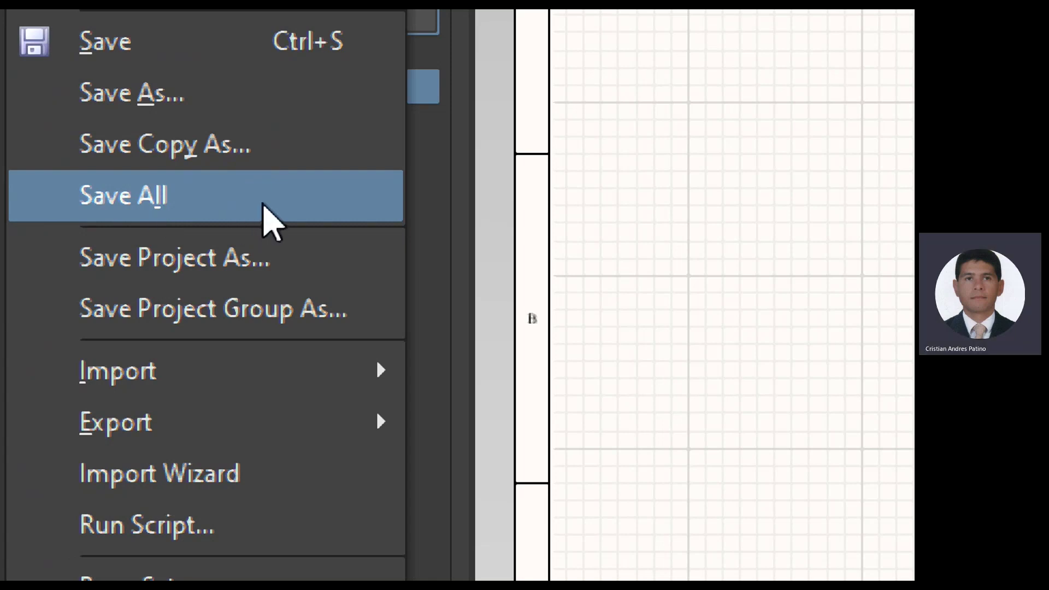
# Start Save All and name the sheet 'FUENTE DE PODER - TAI 97', removing the .PrjPcb ending
pyautogui.click(263, 204)
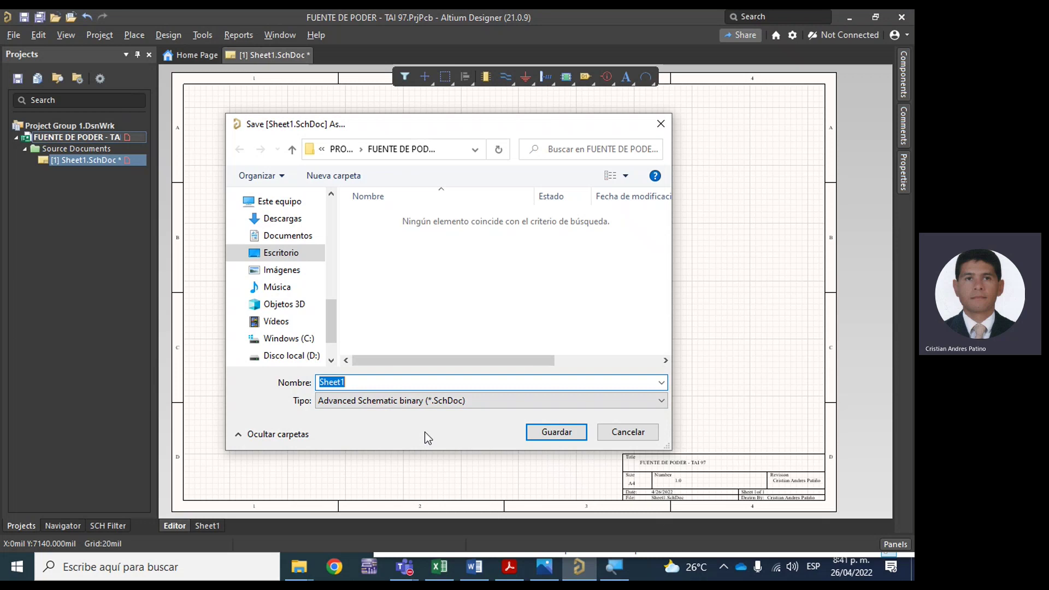
pyautogui.write('FUENTE')
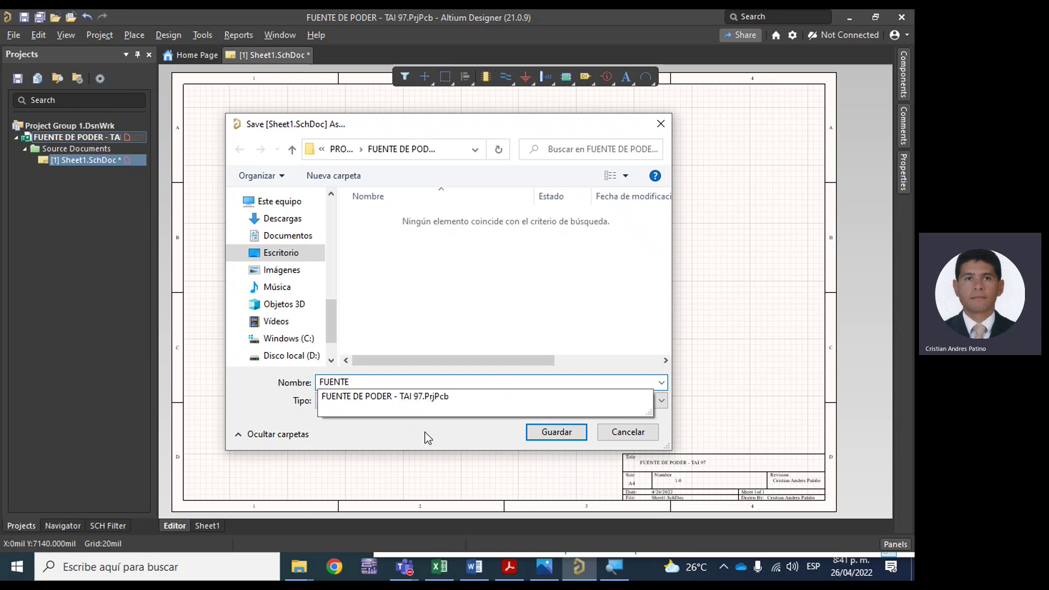
pyautogui.click(434, 399)
pyautogui.click(447, 382)
pyautogui.moveTo(447, 381); pyautogui.dragTo(421, 385)
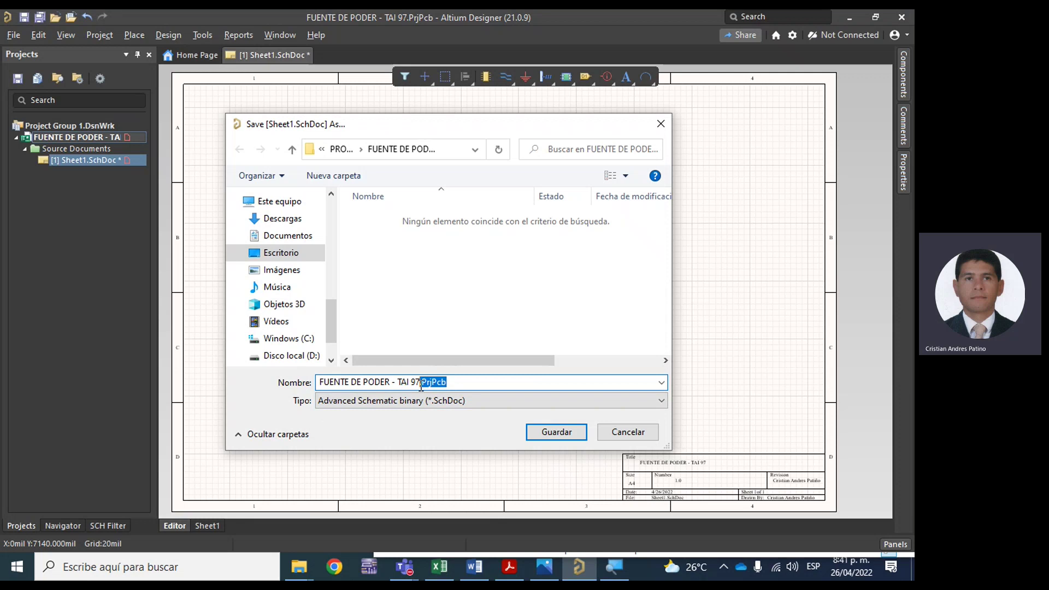
pyautogui.press('BackSpace')
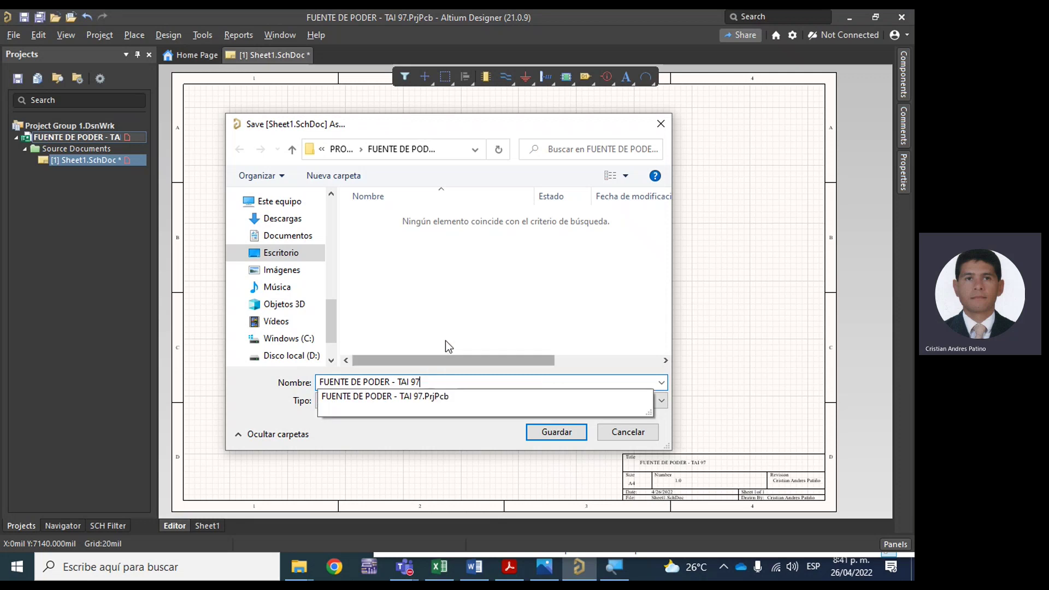
# Browse from the desktop into PROYECTO FUENTE DE PODER - TAI 97 and ESQUEMÁTICO, then back out
pyautogui.click(288, 257)
pyautogui.click(425, 233)
pyautogui.doubleClick(425, 232)
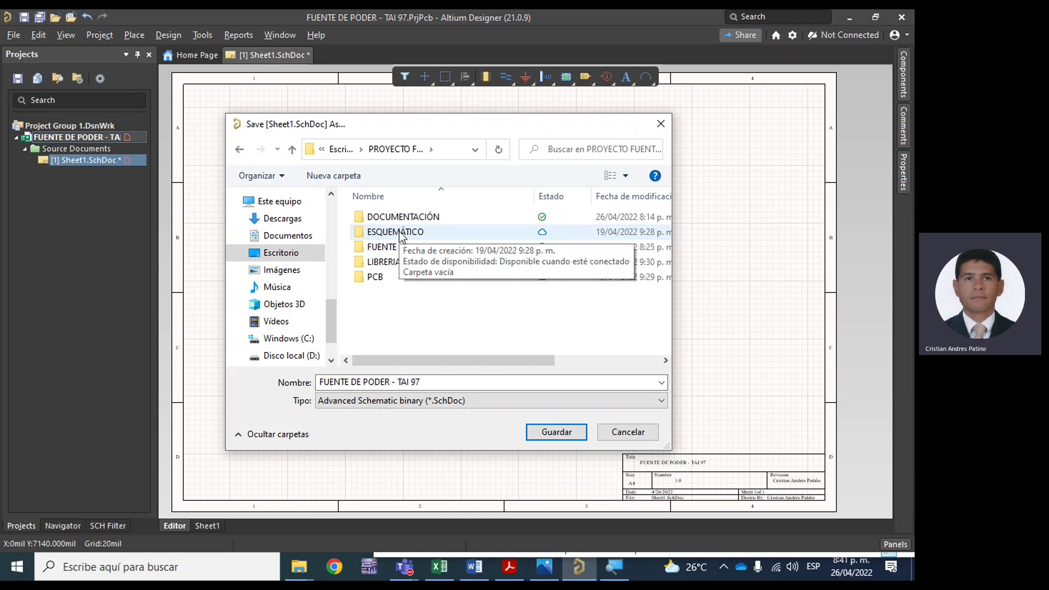
pyautogui.doubleClick(399, 232)
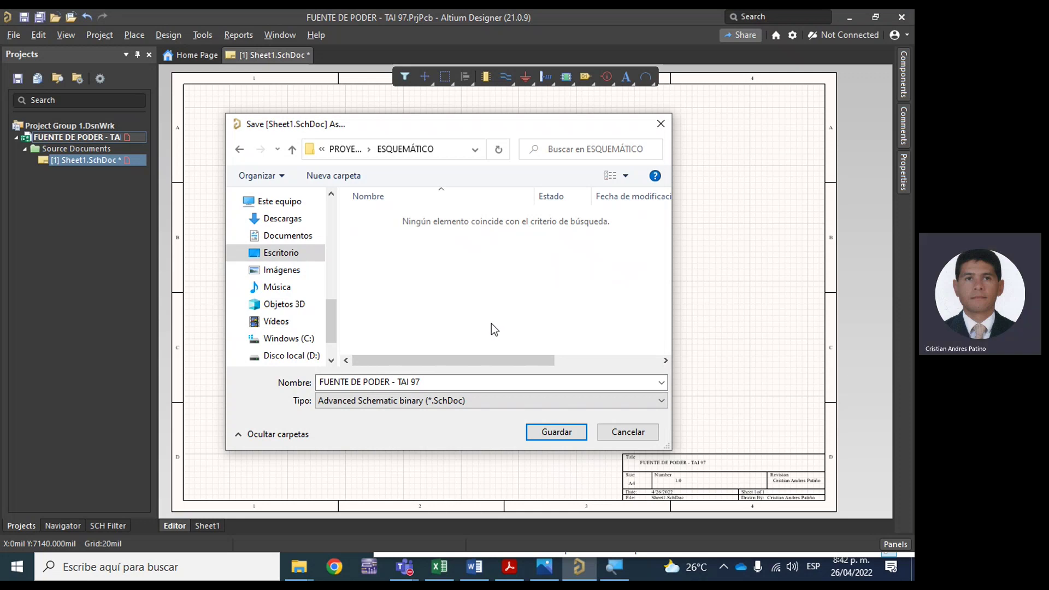
pyautogui.click(239, 151)
pyautogui.click(238, 151)
pyautogui.click(281, 252)
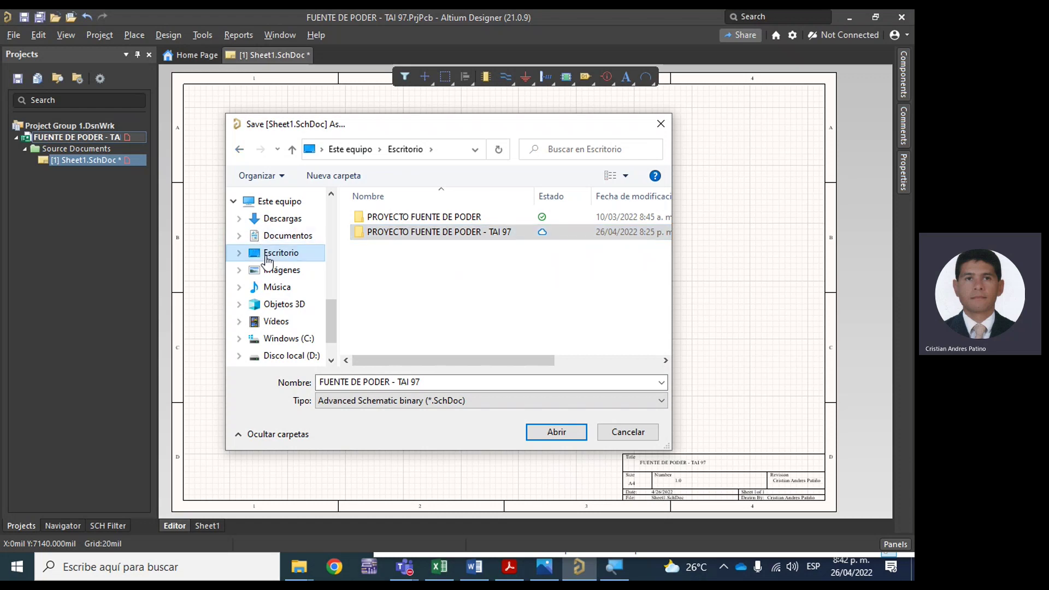
# Save the sheet as FUENTE DE PODER - TAI 97 in Escritorio > PROYECTO FUENTE DE PODER - TAI 97 > ESQUEMÁTICO
pyautogui.click(431, 380)
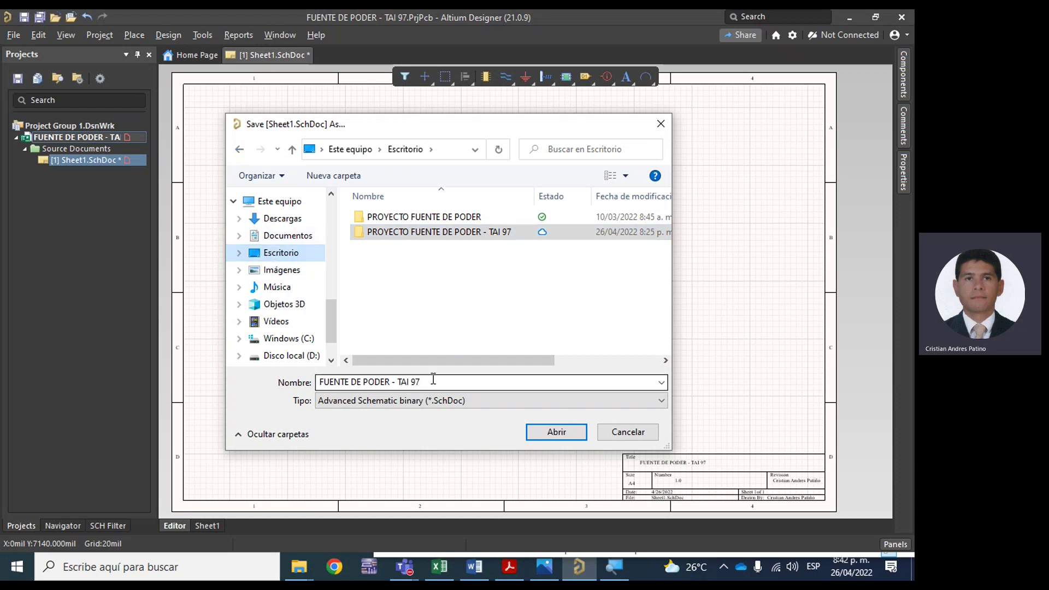
pyautogui.moveTo(431, 381); pyautogui.dragTo(328, 382)
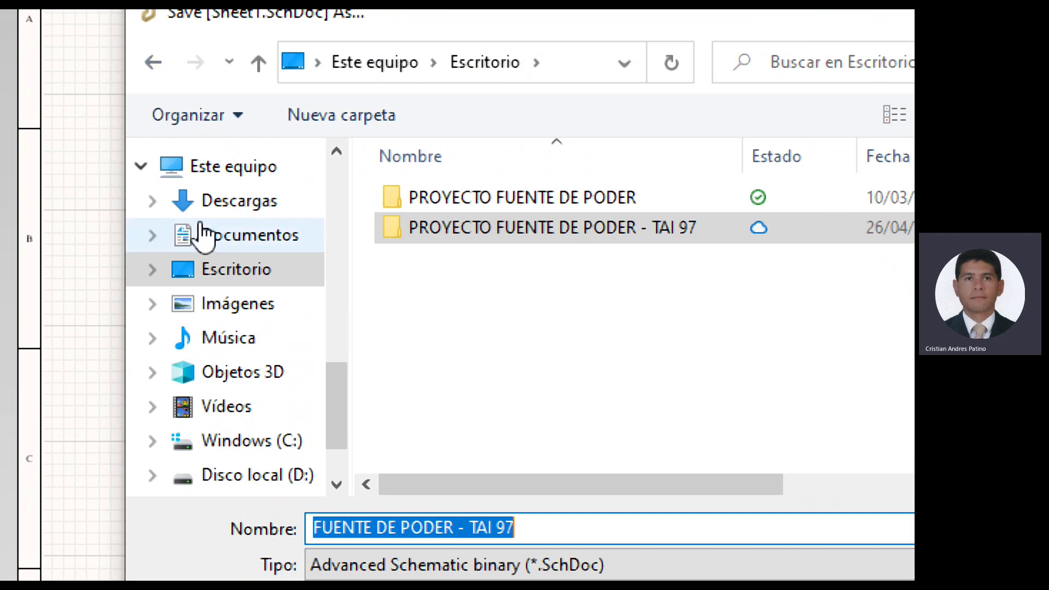
pyautogui.click(200, 280)
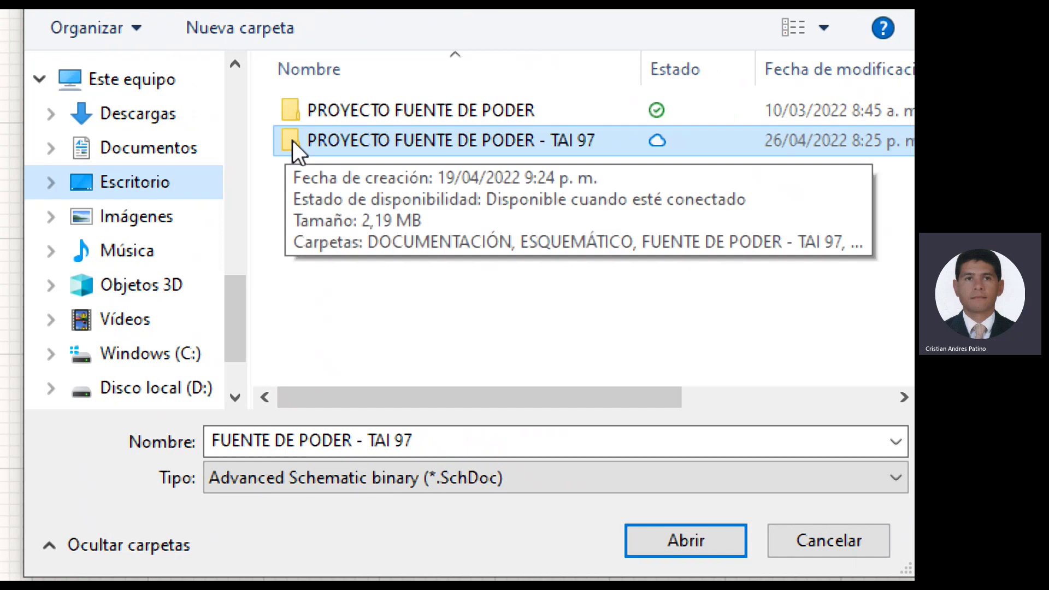
pyautogui.doubleClick(293, 139)
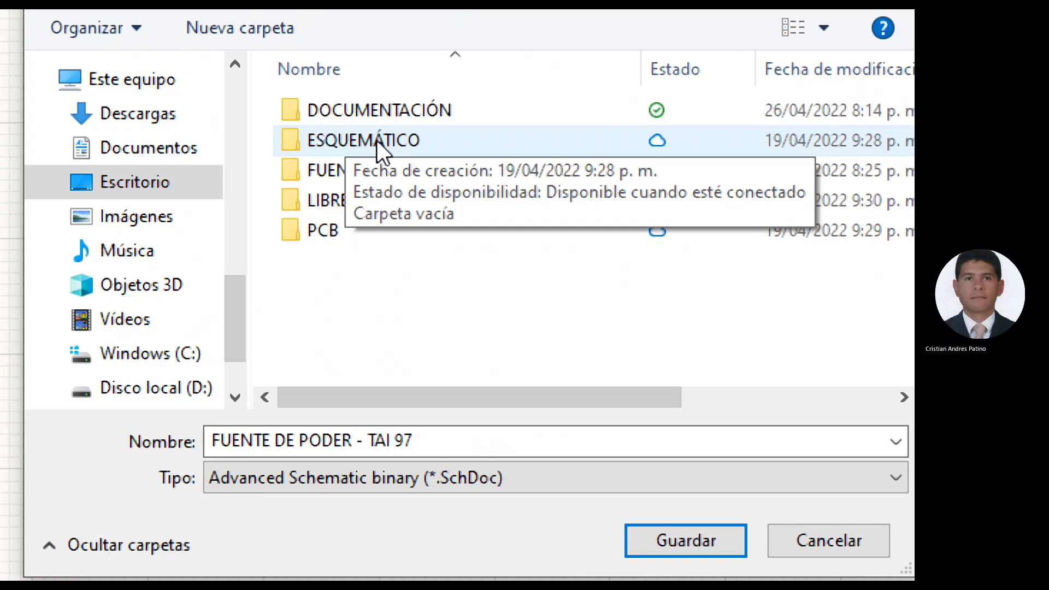
pyautogui.doubleClick(376, 140)
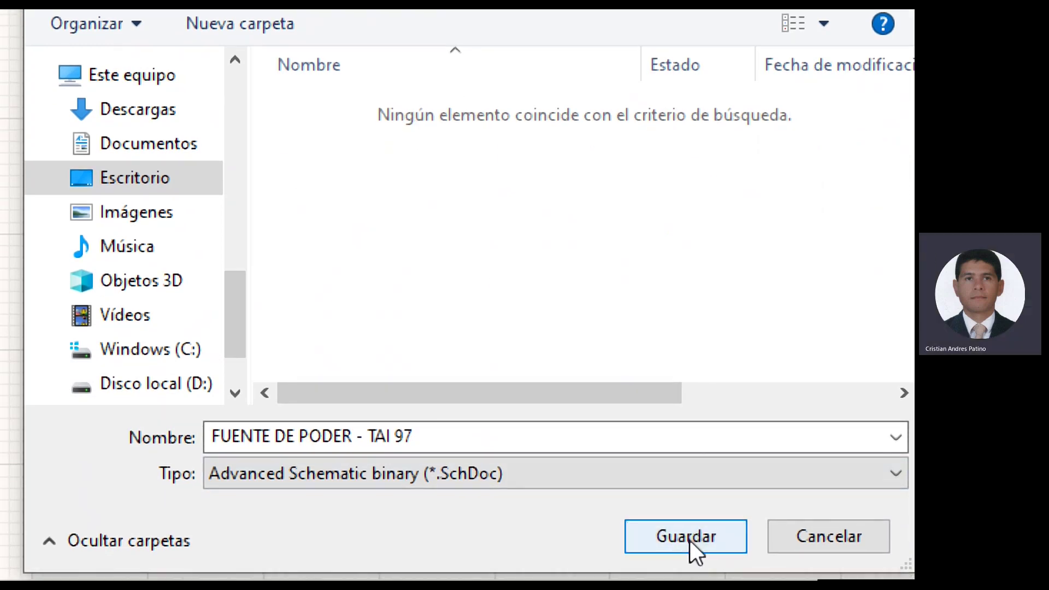
pyautogui.click(689, 540)
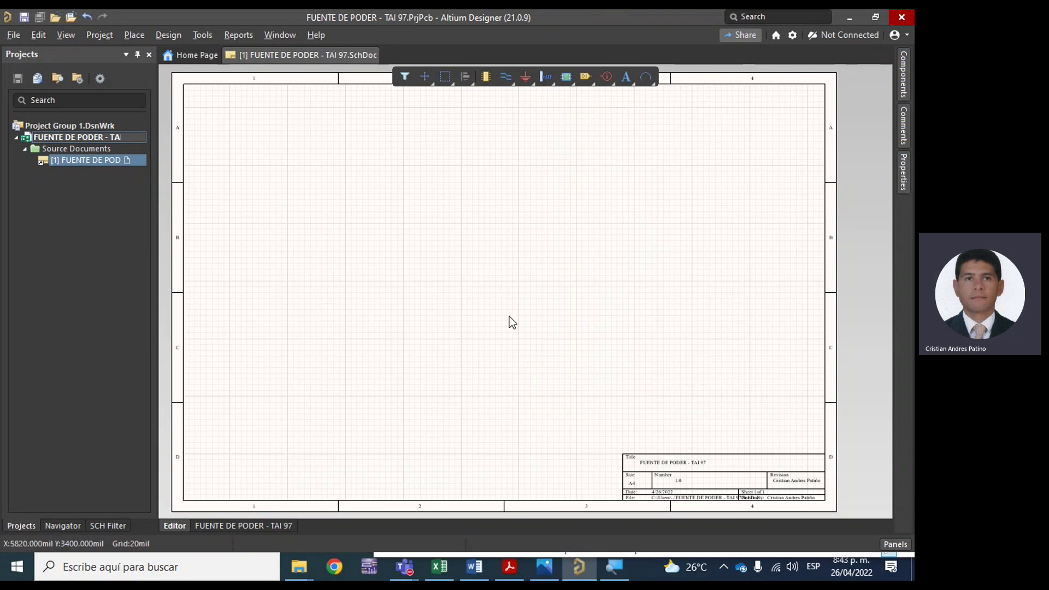
pyautogui.keyDown('ctrl'); pyautogui.scroll(5, 765, 502); pyautogui.keyUp('ctrl')
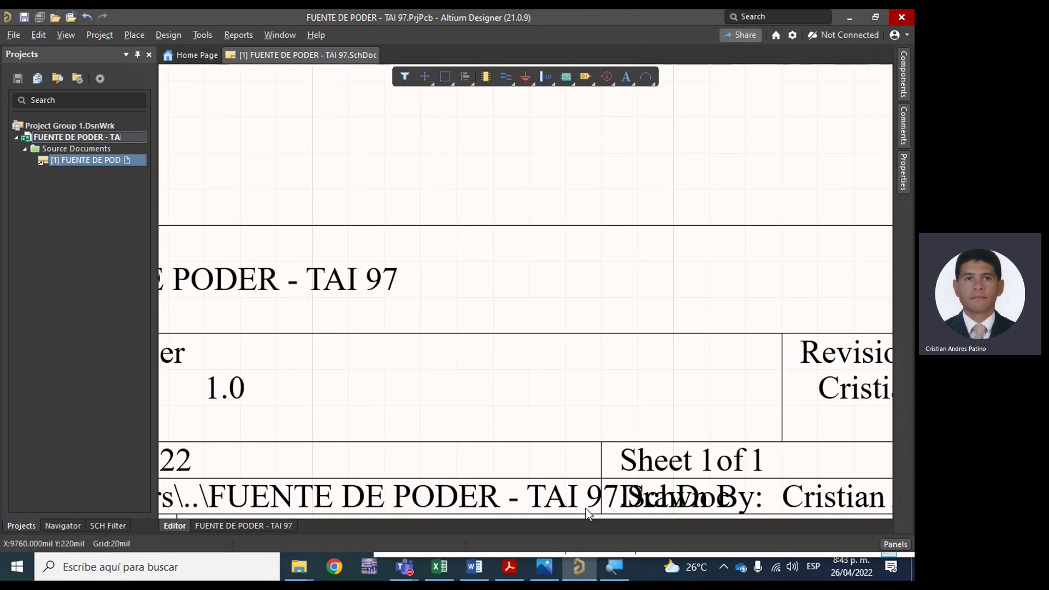
pyautogui.keyDown('ctrl'); pyautogui.scroll(-4, 586, 510); pyautogui.keyUp('ctrl')
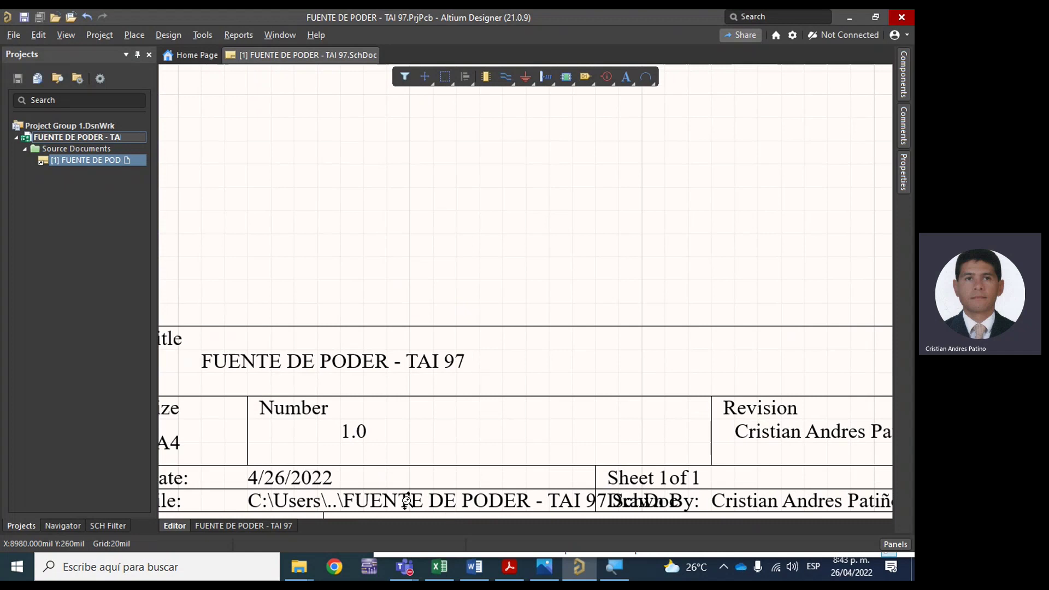
pyautogui.keyDown('ctrl'); pyautogui.scroll(-1, 408, 501); pyautogui.keyUp('ctrl')
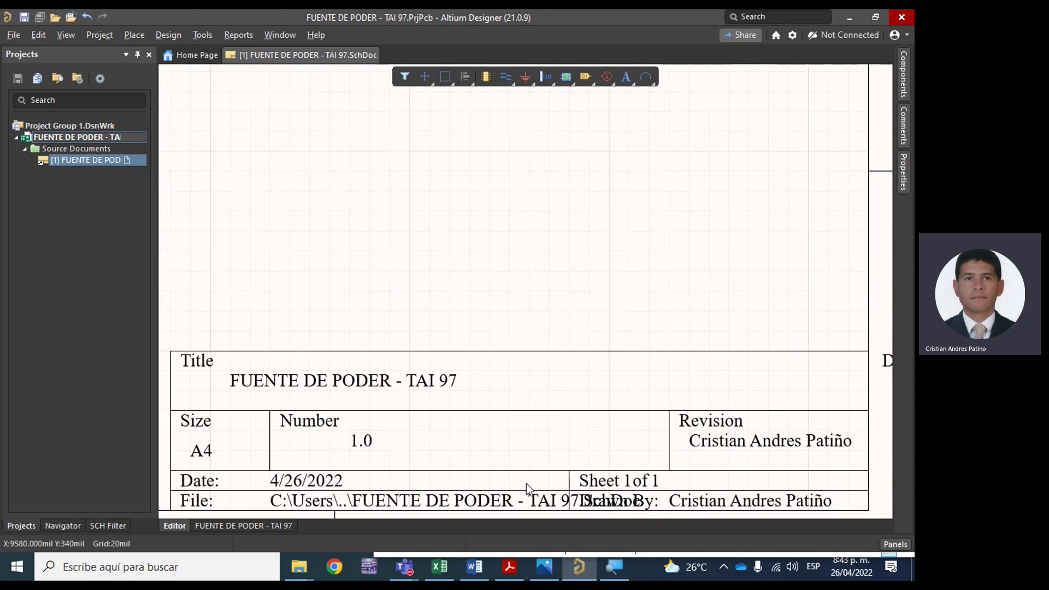
pyautogui.keyDown('ctrl'); pyautogui.scroll(1, 526, 454); pyautogui.keyUp('ctrl')
pyautogui.keyDown('ctrl'); pyautogui.scroll(-2, 527, 454); pyautogui.keyUp('ctrl')
pyautogui.keyDown('ctrl'); pyautogui.scroll(-1, 528, 454); pyautogui.keyUp('ctrl')
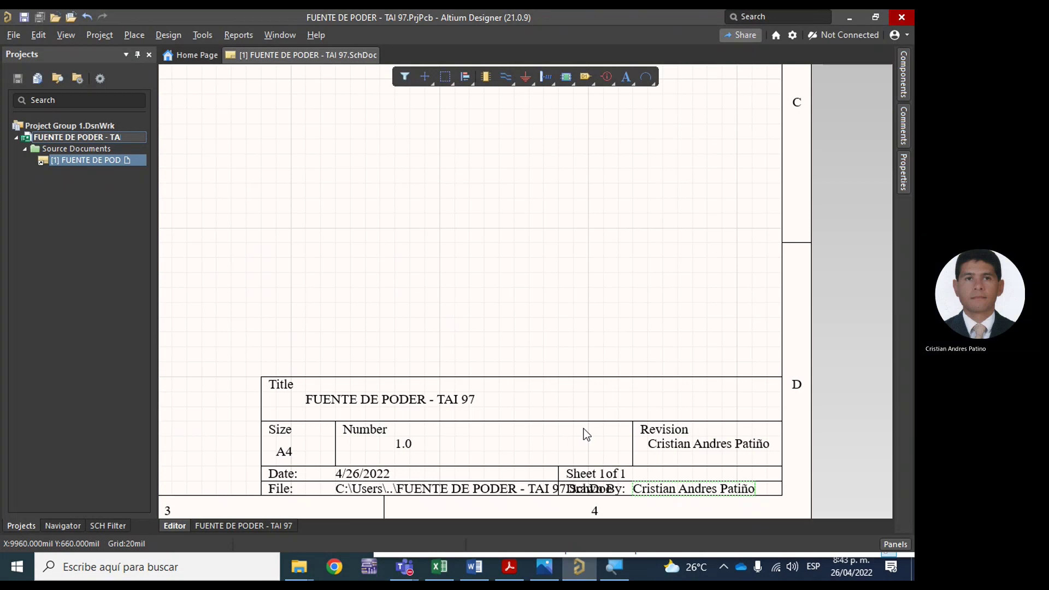
pyautogui.keyDown('ctrl'); pyautogui.scroll(-2, 493, 341); pyautogui.keyUp('ctrl')
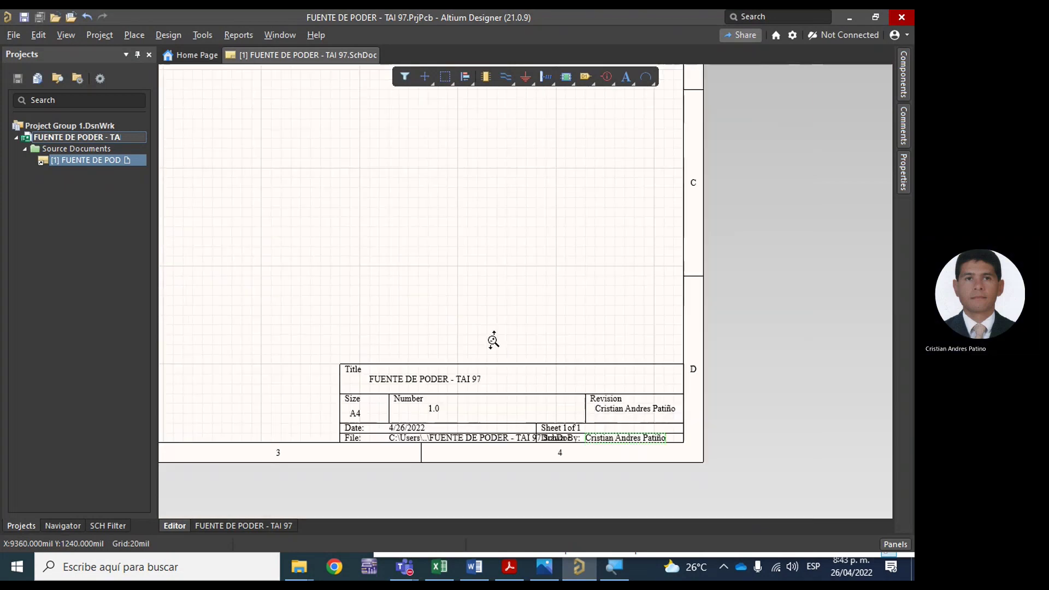
pyautogui.keyDown('ctrl'); pyautogui.scroll(-1, 493, 341); pyautogui.keyUp('ctrl')
pyautogui.moveTo(407, 281); pyautogui.dragTo(429, 314, button='right')
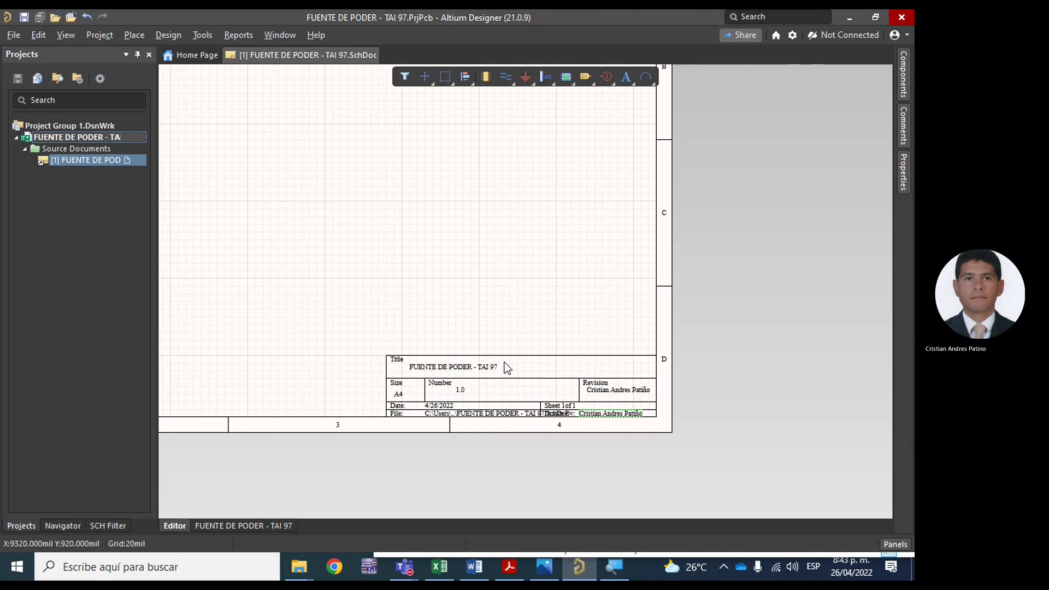
pyautogui.keyDown('ctrl'); pyautogui.scroll(4, 506, 366); pyautogui.keyUp('ctrl')
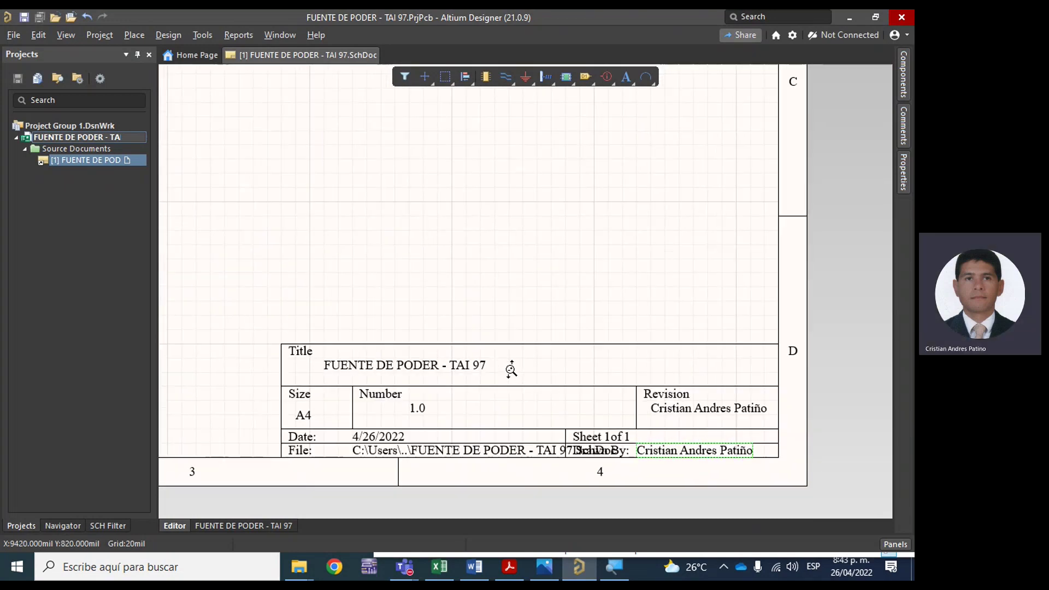
pyautogui.keyDown('ctrl'); pyautogui.scroll(-2, 511, 370); pyautogui.keyUp('ctrl')
pyautogui.keyDown('ctrl'); pyautogui.scroll(2, 370, 225); pyautogui.keyUp('ctrl')
pyautogui.moveTo(371, 226); pyautogui.dragTo(563, 314, button='right')
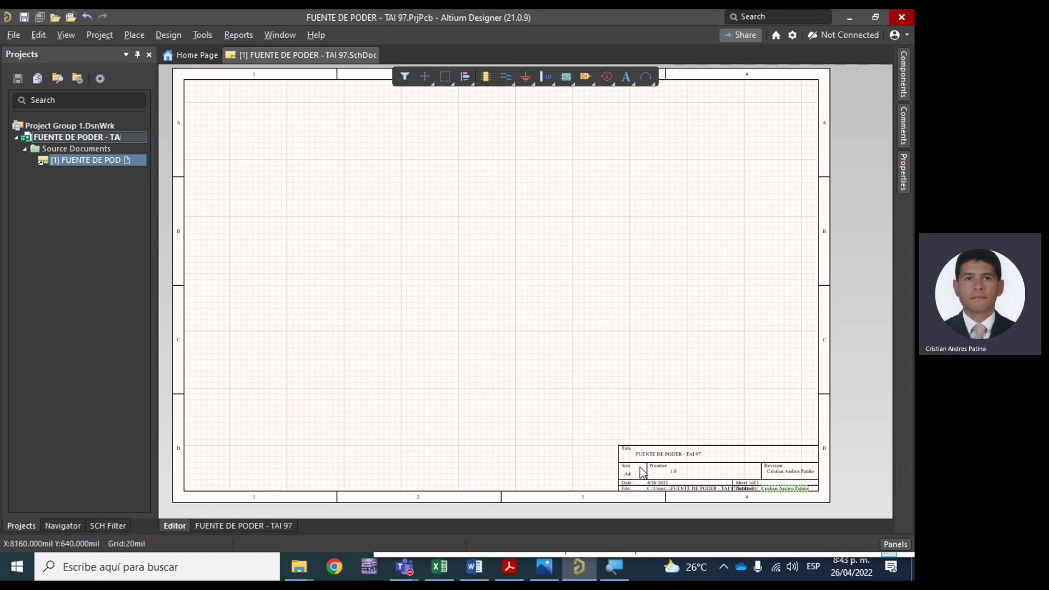
pyautogui.keyDown('ctrl'); pyautogui.scroll(5, 640, 466); pyautogui.keyUp('ctrl')
pyautogui.moveTo(637, 462); pyautogui.dragTo(470, 345, button='right')
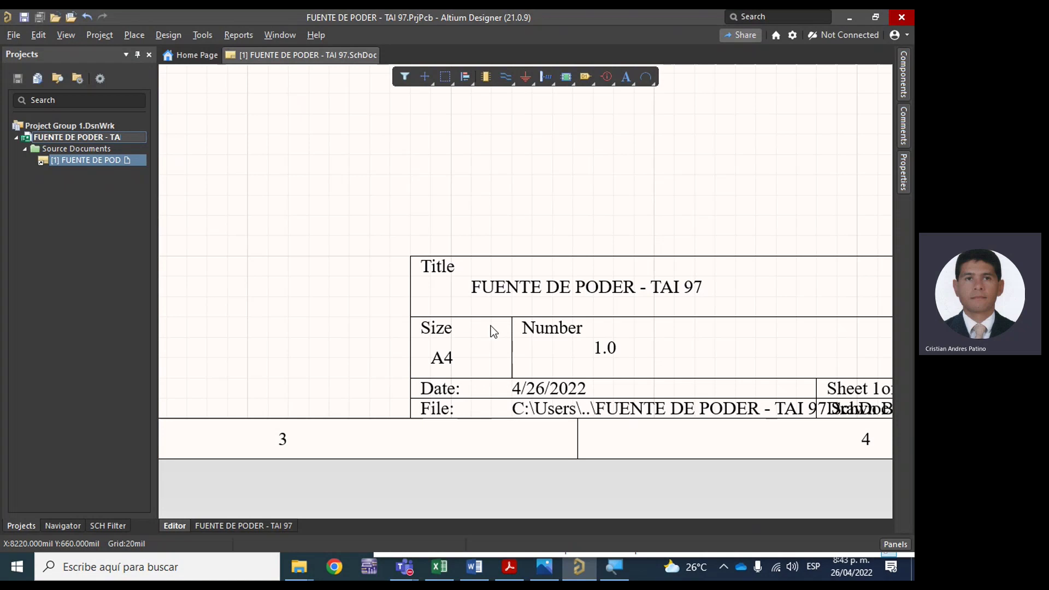
pyautogui.keyDown('ctrl'); pyautogui.scroll(-5, 338, 306); pyautogui.keyUp('ctrl')
pyautogui.moveTo(335, 305); pyautogui.dragTo(533, 355, button='right')
pyautogui.keyDown('ctrl'); pyautogui.scroll(-1, 533, 355); pyautogui.keyUp('ctrl')
pyautogui.keyDown('ctrl'); pyautogui.scroll(3, 473, 306); pyautogui.keyUp('ctrl')
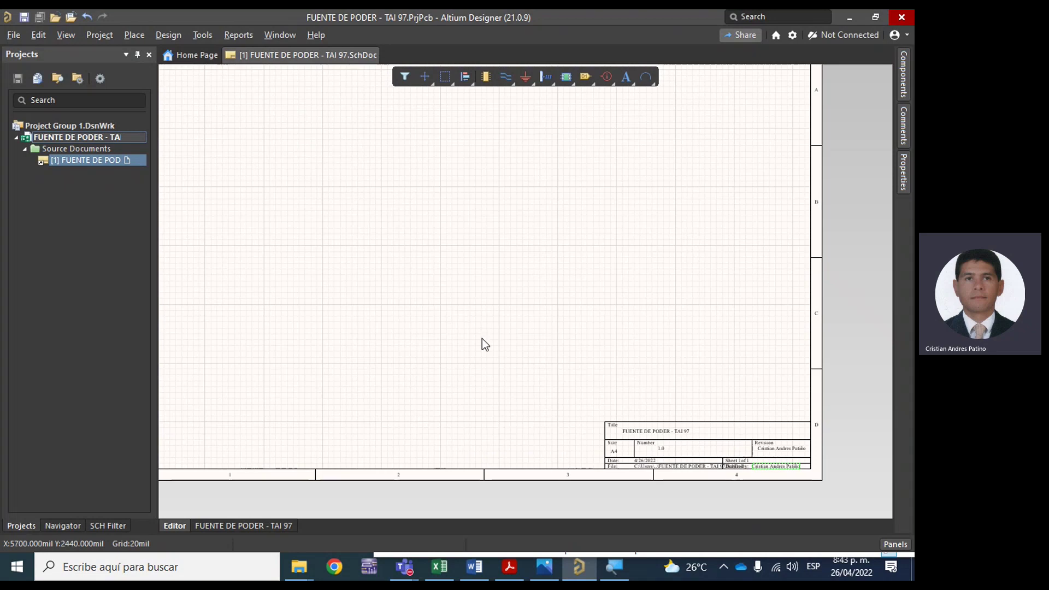
pyautogui.moveTo(445, 296); pyautogui.dragTo(482, 339, button='right')
pyautogui.keyDown('ctrl'); pyautogui.scroll(-1, 500, 336); pyautogui.keyUp('ctrl')
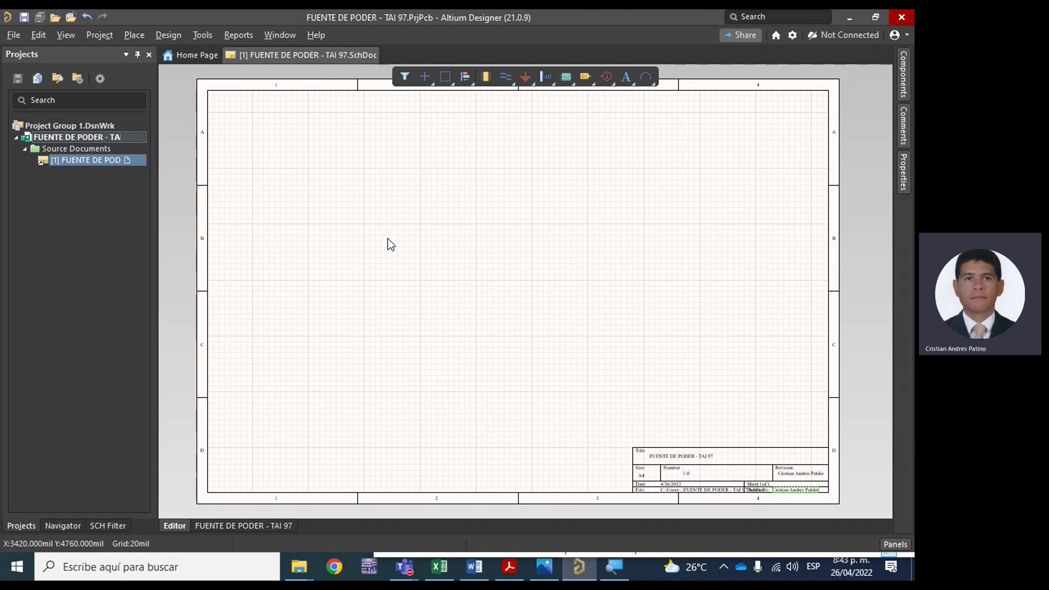
pyautogui.rightClick(388, 241)
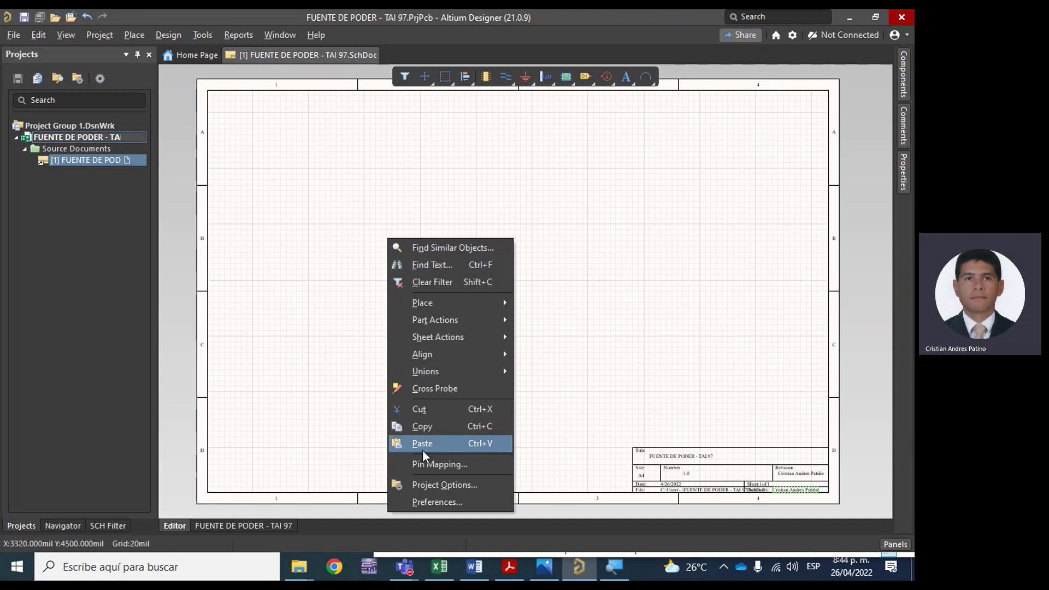
pyautogui.click(437, 503)
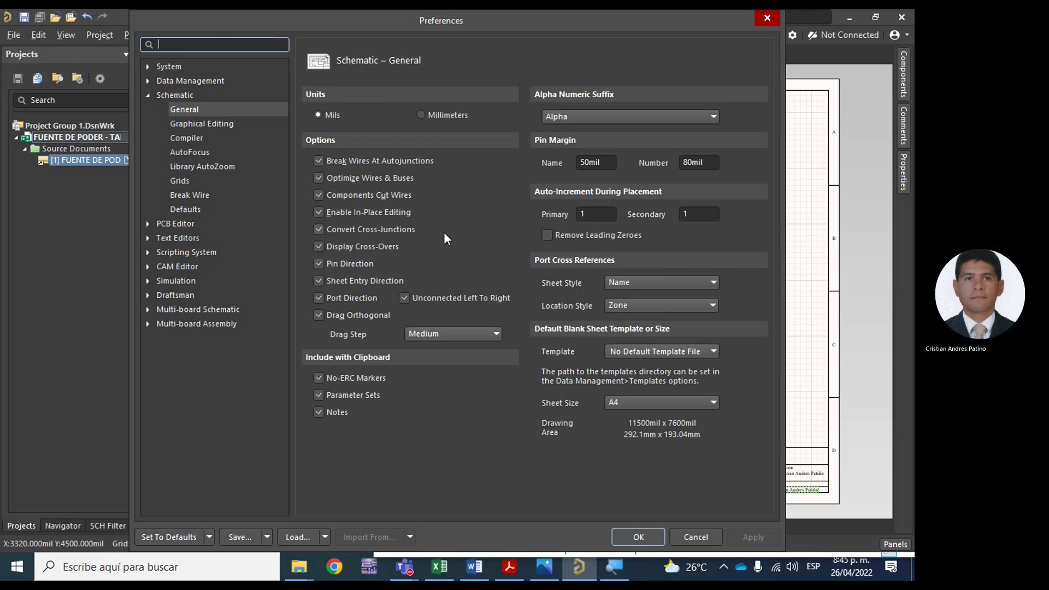
pyautogui.click(766, 18)
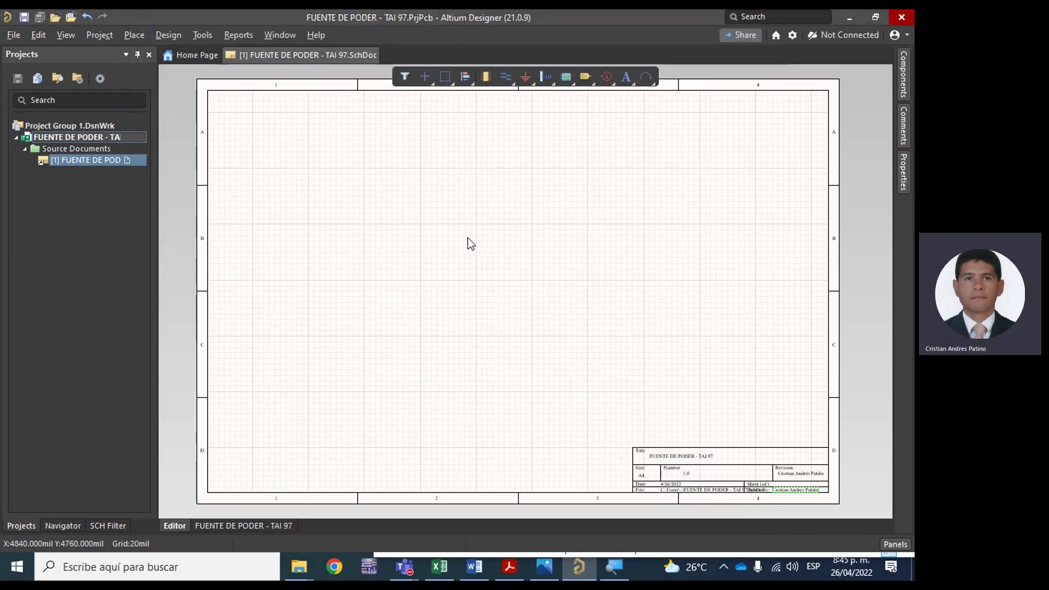
pyautogui.rightClick(486, 263)
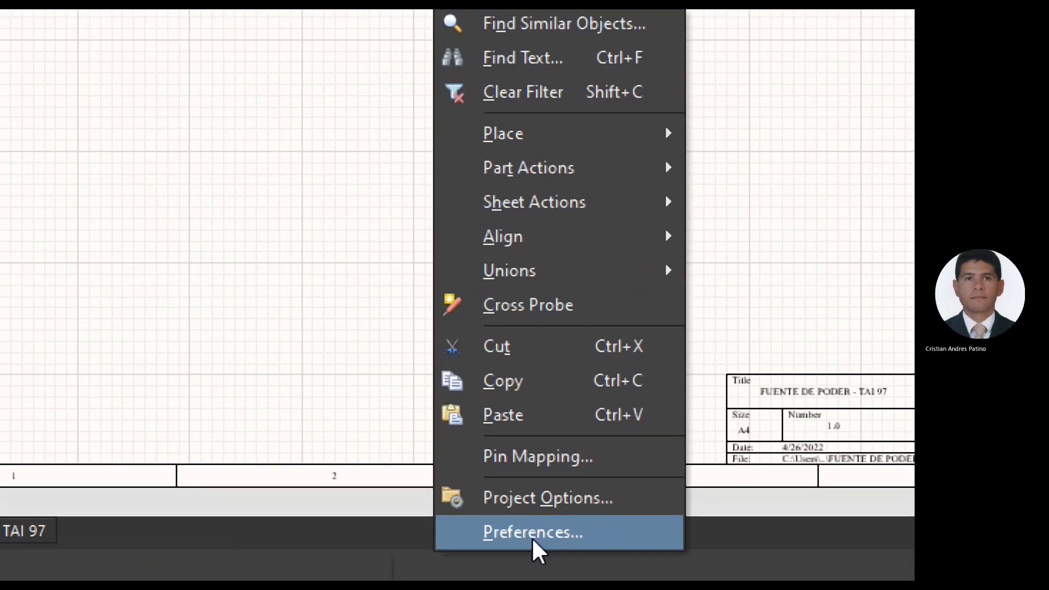
pyautogui.click(533, 536)
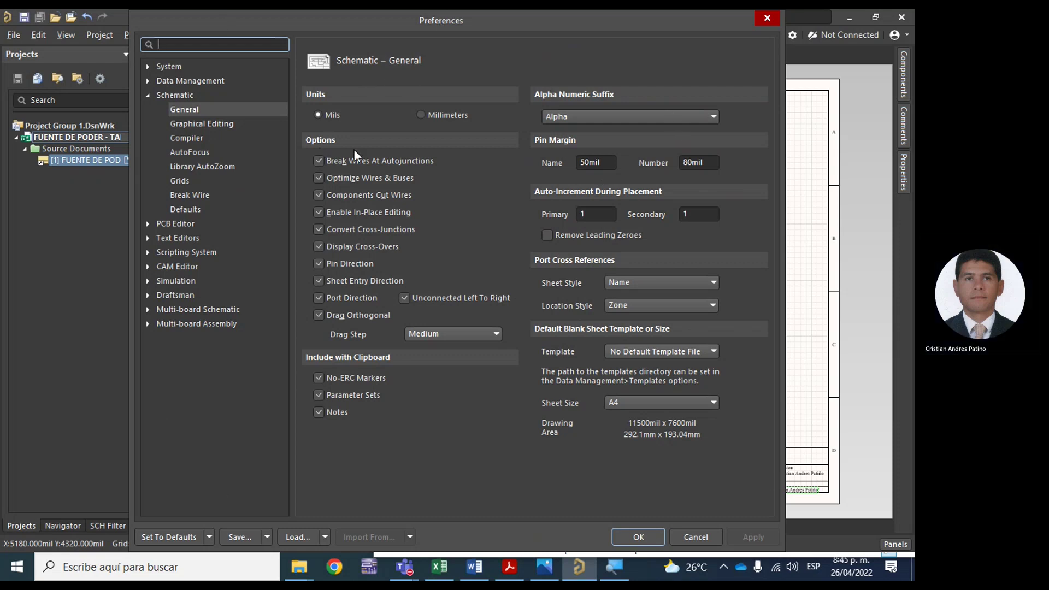
pyautogui.click(319, 229)
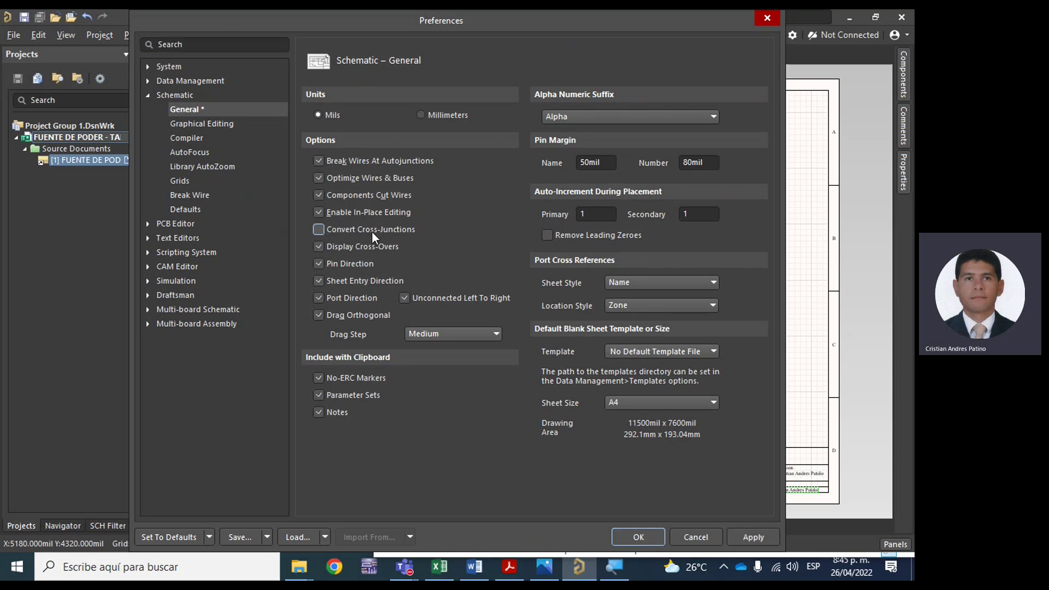
pyautogui.click(320, 230)
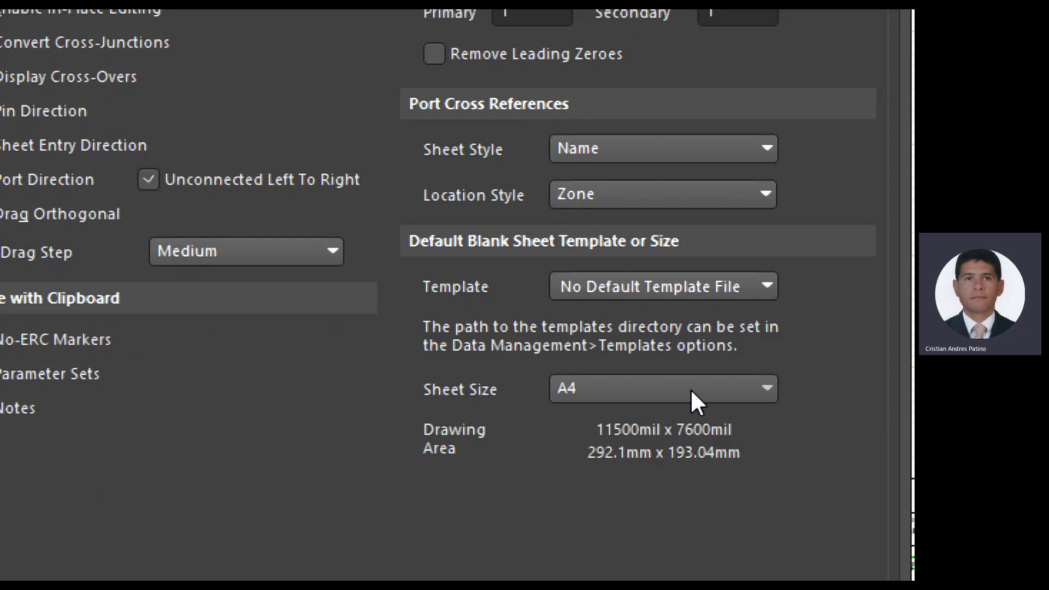
pyautogui.click(690, 389)
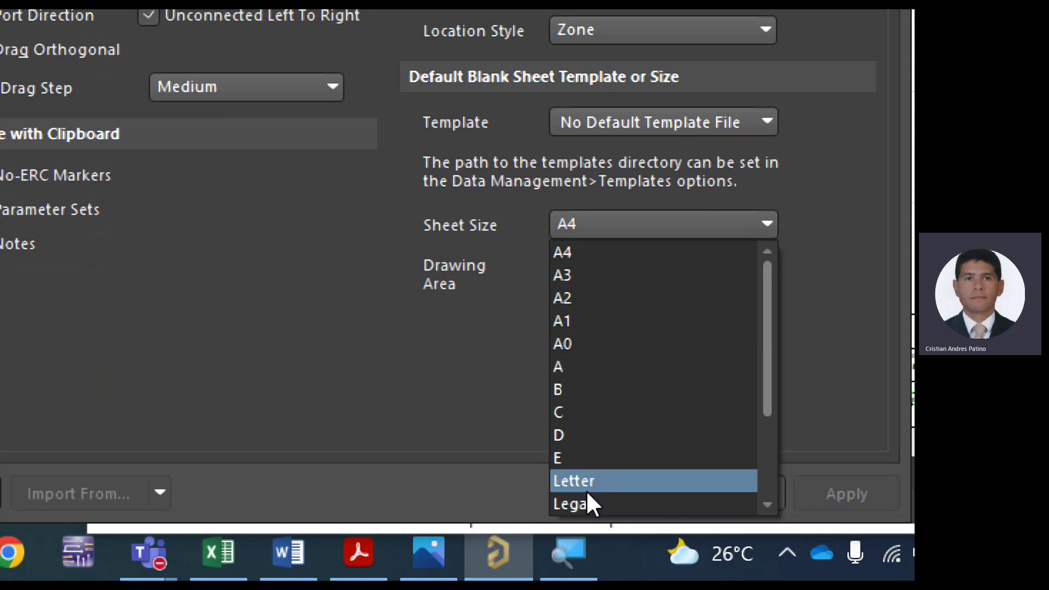
pyautogui.scroll(-2, 604, 458)
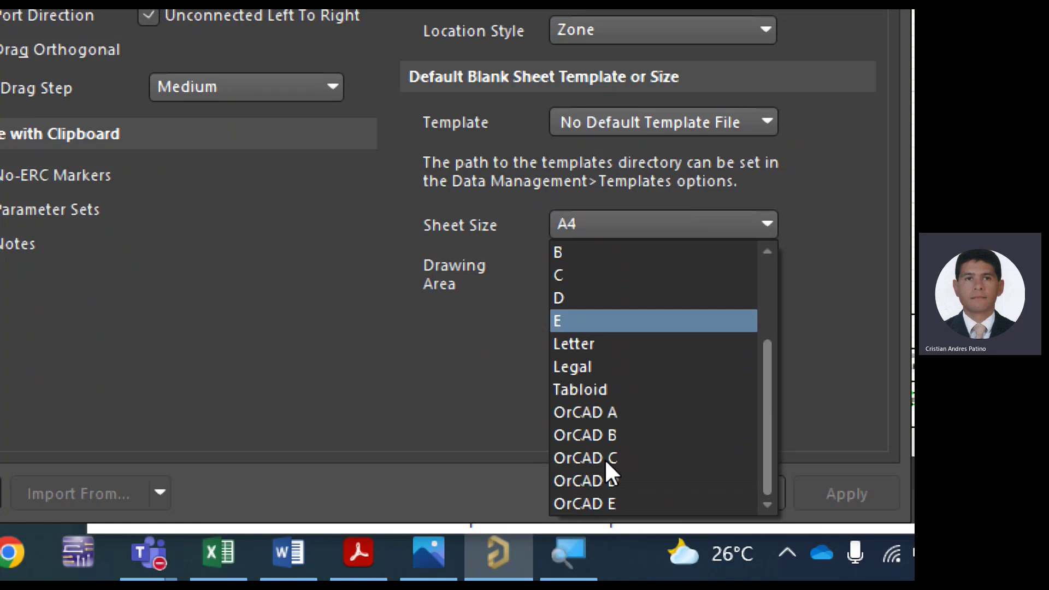
pyautogui.scroll(2, 604, 458)
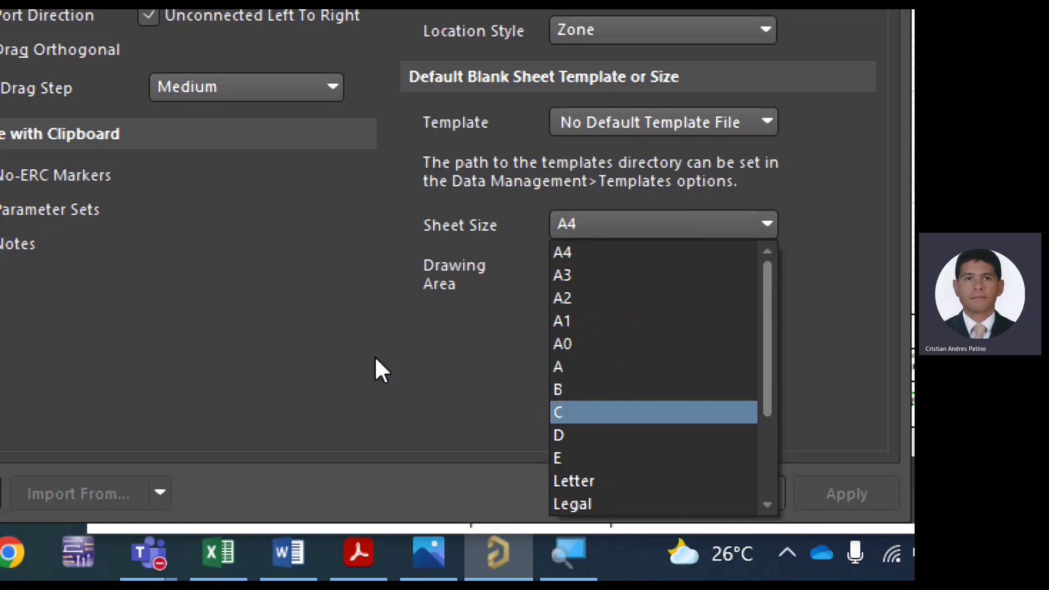
pyautogui.click(378, 359)
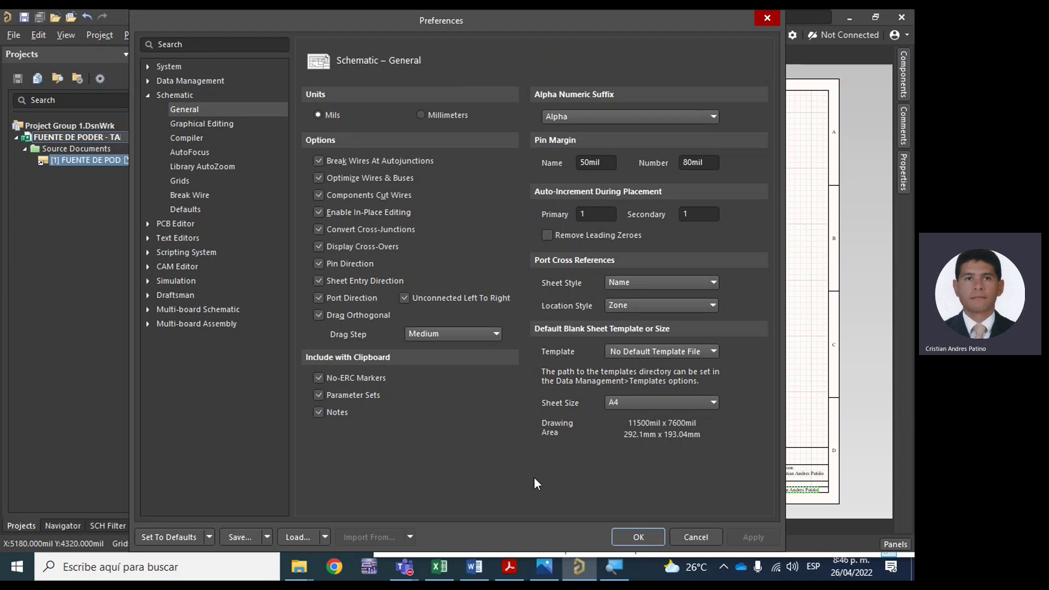
pyautogui.click(628, 538)
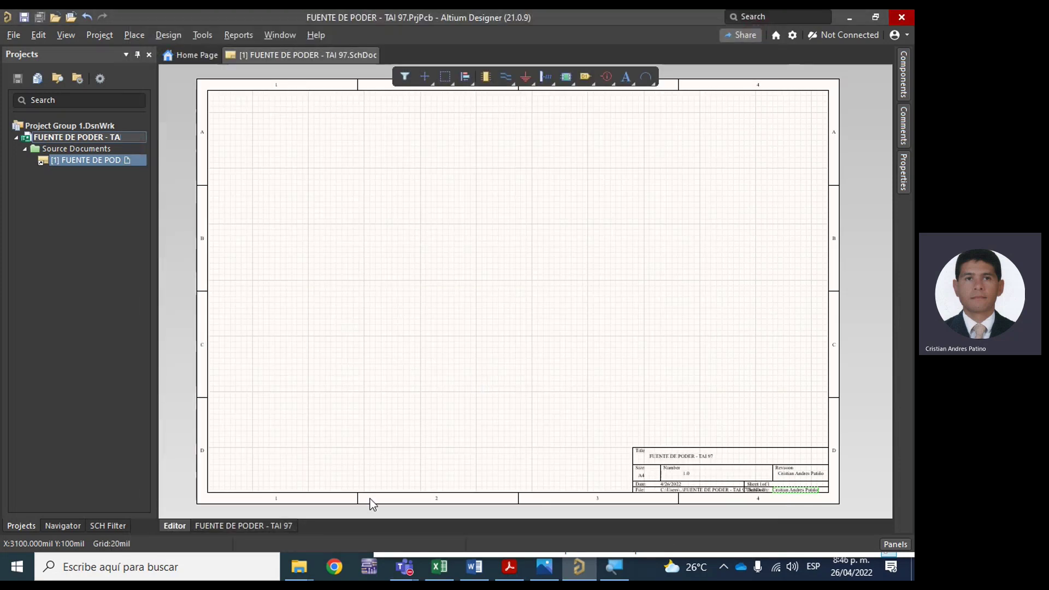
# Read through the Word tutorial, including its options-menu screenshot
pyautogui.hotkey('alt', 'Tab')
pyautogui.scroll(-10, 378, 416)
pyautogui.scroll(-15, 378, 416)
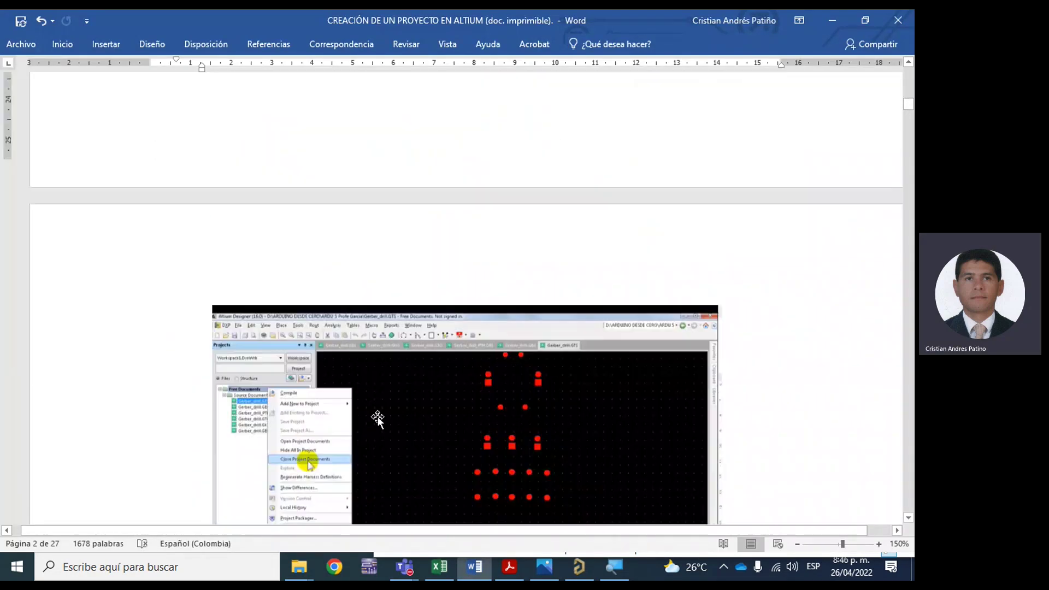
pyautogui.scroll(-15, 379, 417)
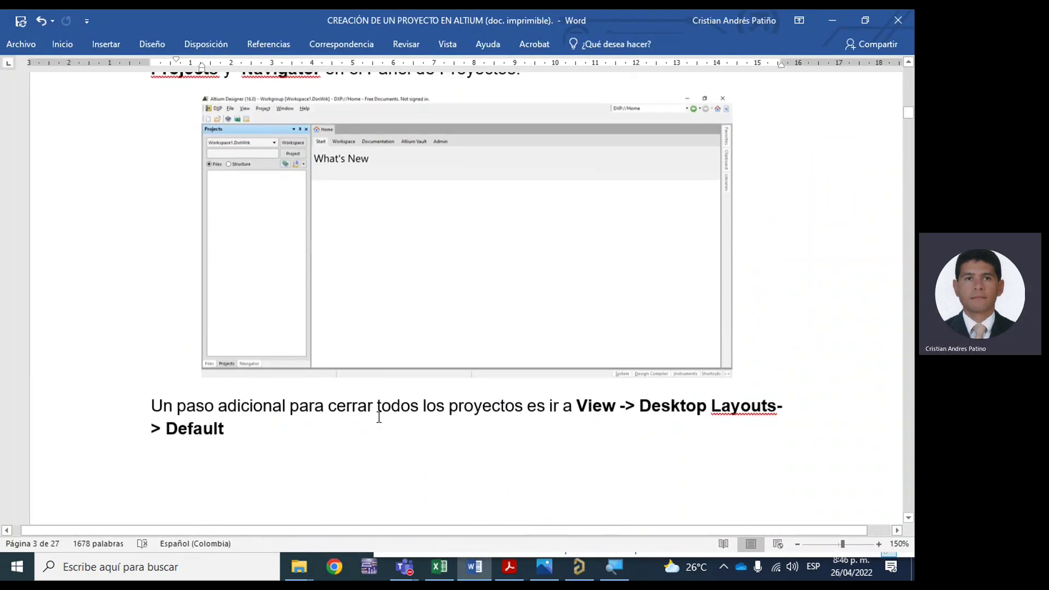
pyautogui.scroll(-15, 378, 417)
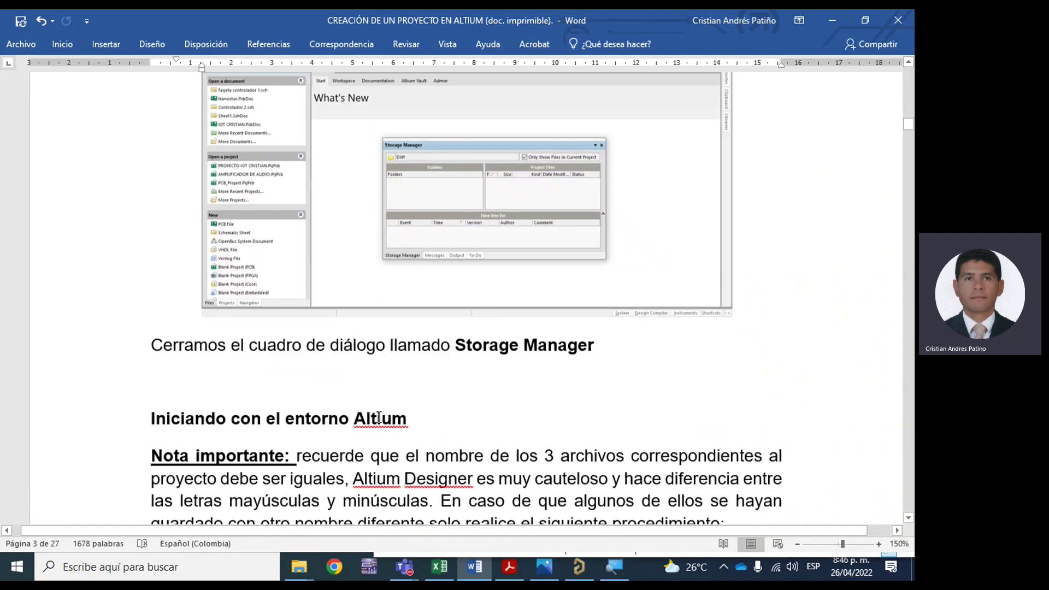
pyautogui.scroll(-15, 378, 420)
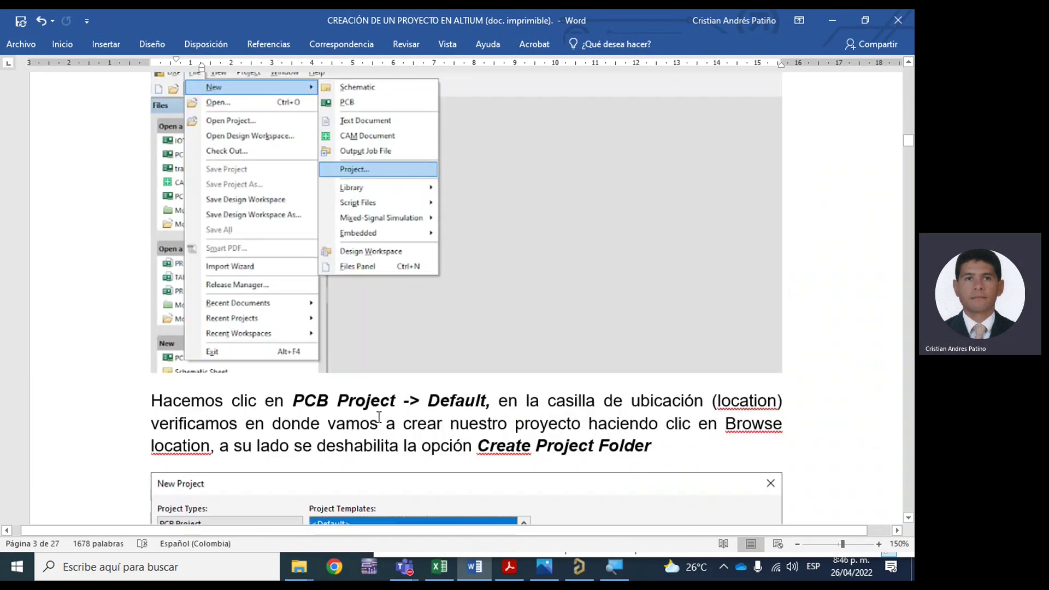
pyautogui.scroll(-15, 384, 429)
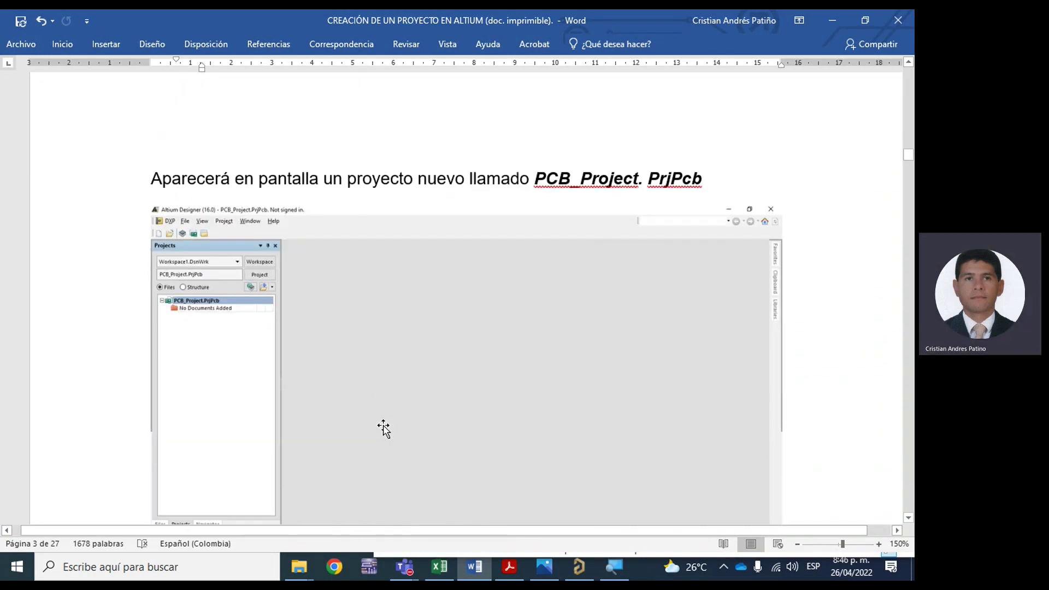
pyautogui.scroll(-3, 385, 429)
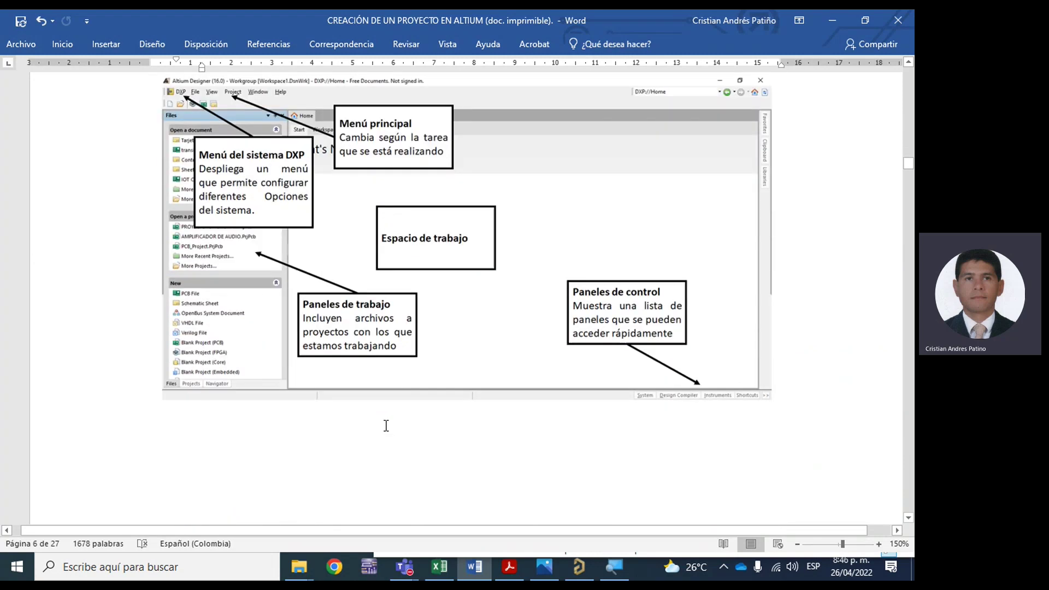
pyautogui.scroll(-10, 385, 426)
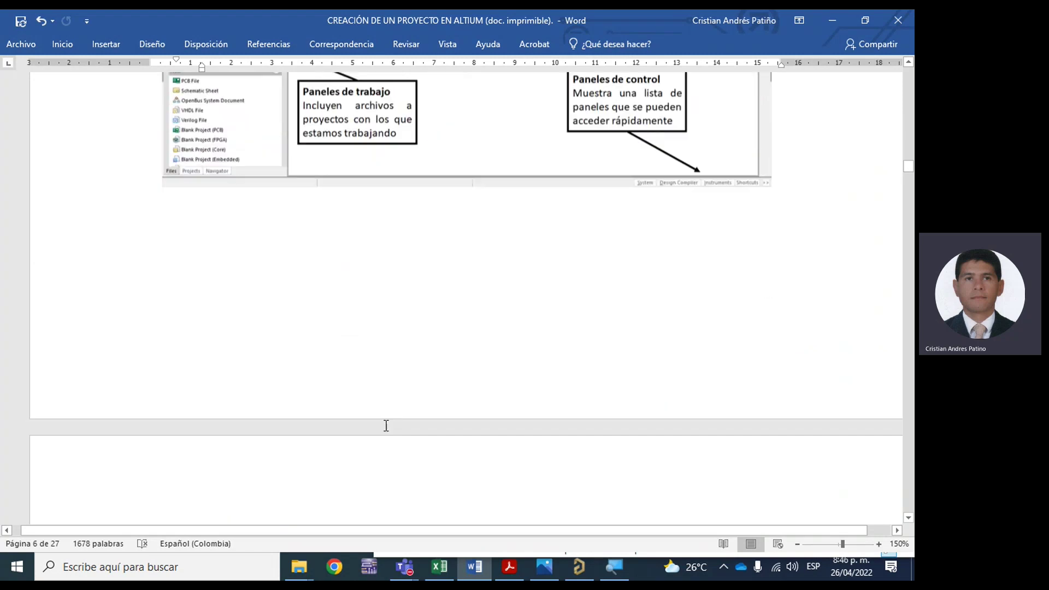
pyautogui.scroll(8, 385, 428)
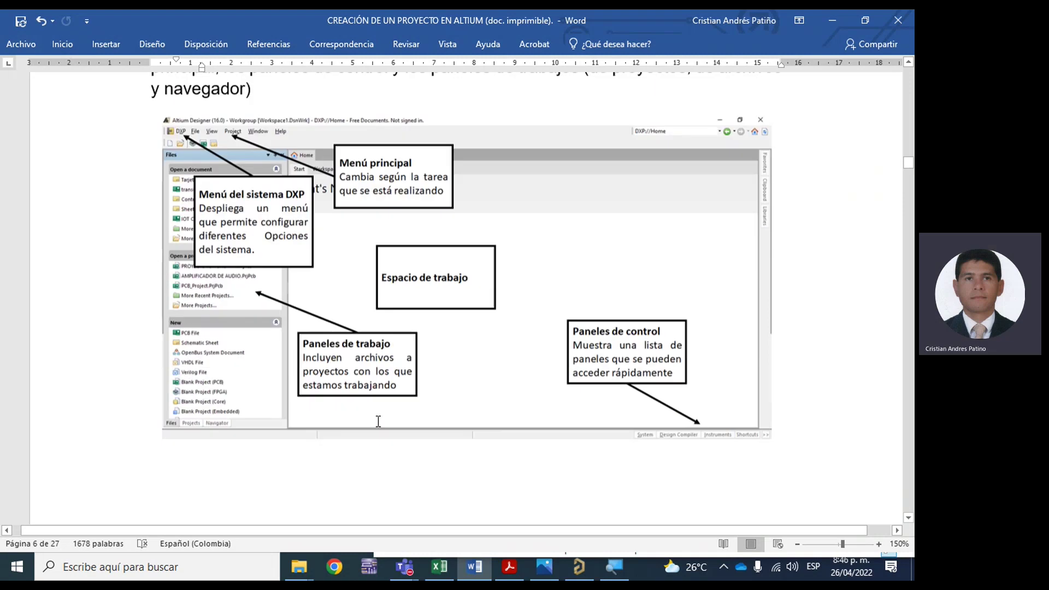
pyautogui.scroll(-11, 380, 426)
pyautogui.scroll(-18, 377, 424)
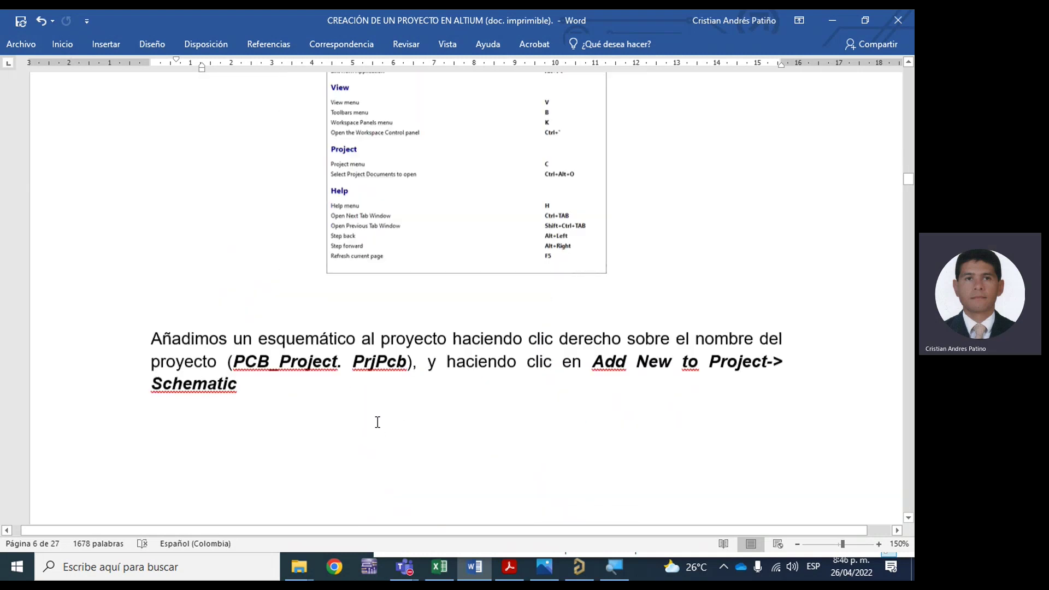
pyautogui.scroll(-20, 376, 429)
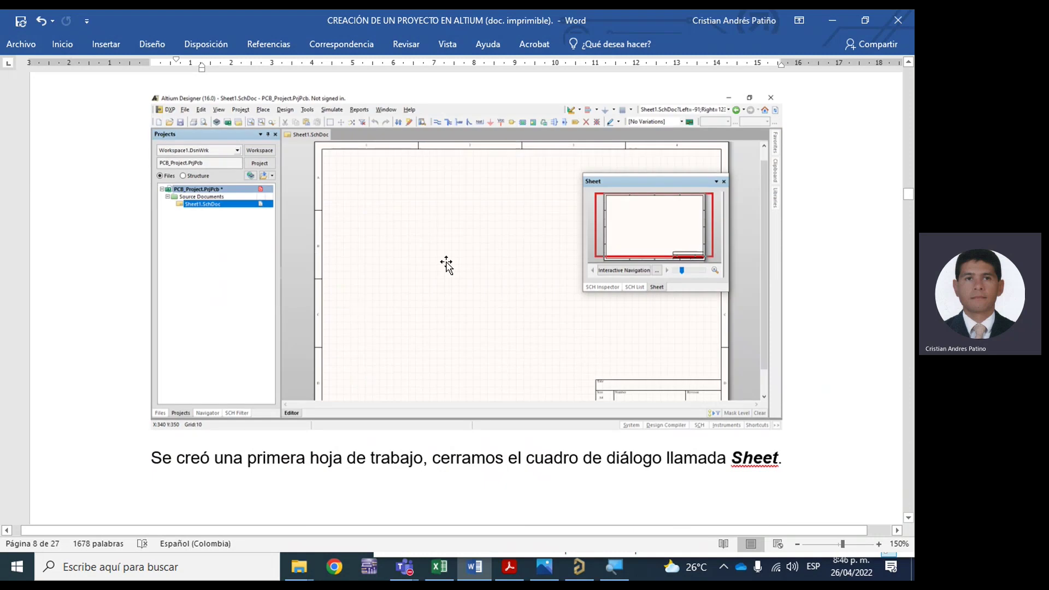
pyautogui.scroll(-12, 443, 356)
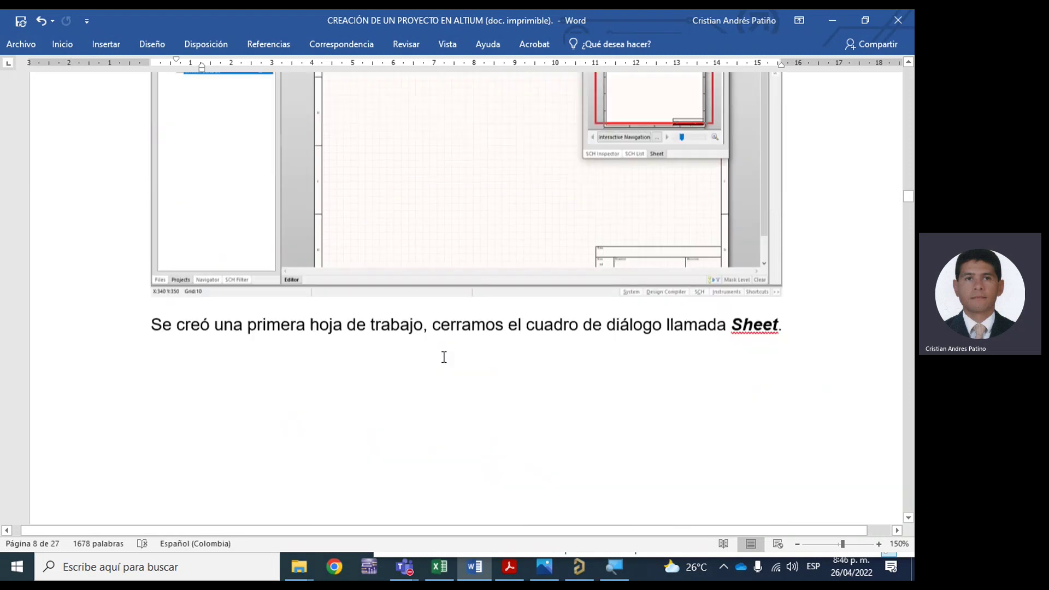
pyautogui.scroll(-12, 453, 400)
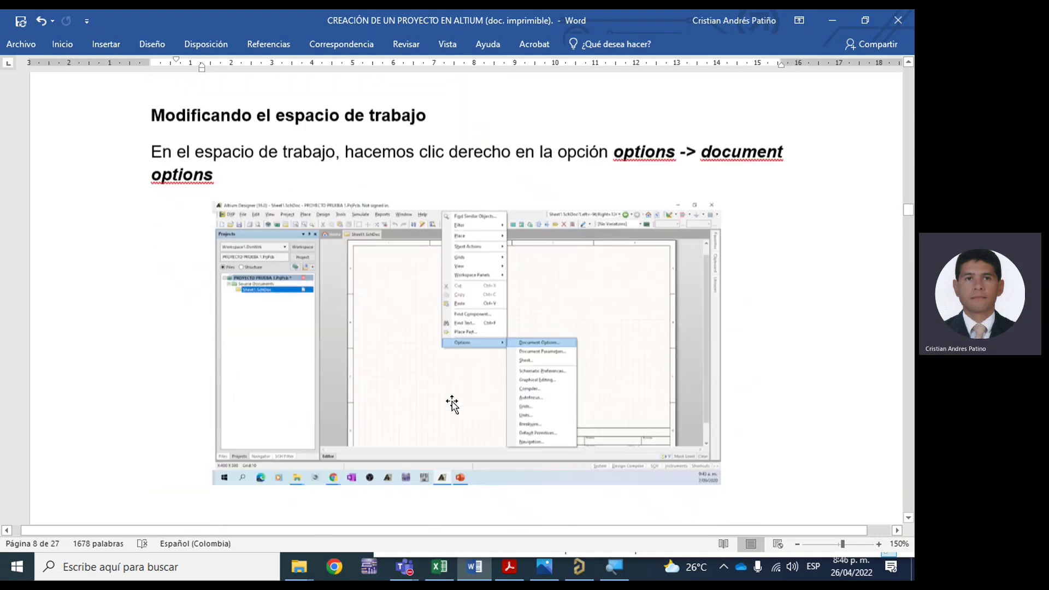
pyautogui.scroll(-2, 454, 402)
pyautogui.scroll(3, 425, 374)
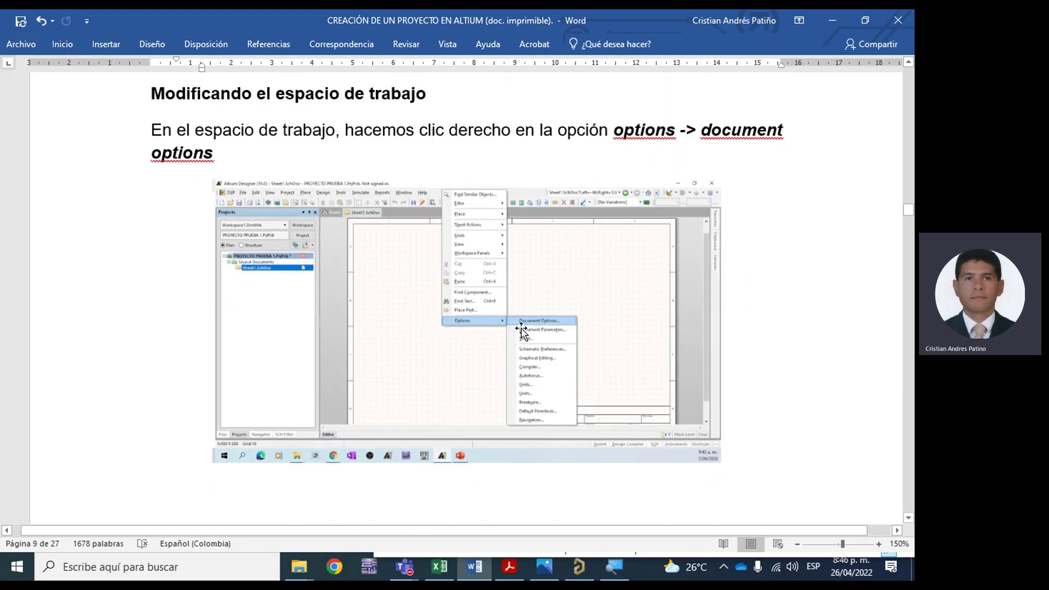
pyautogui.click(486, 347)
pyautogui.keyDown('ctrl'); pyautogui.scroll(4, 485, 346); pyautogui.keyUp('ctrl')
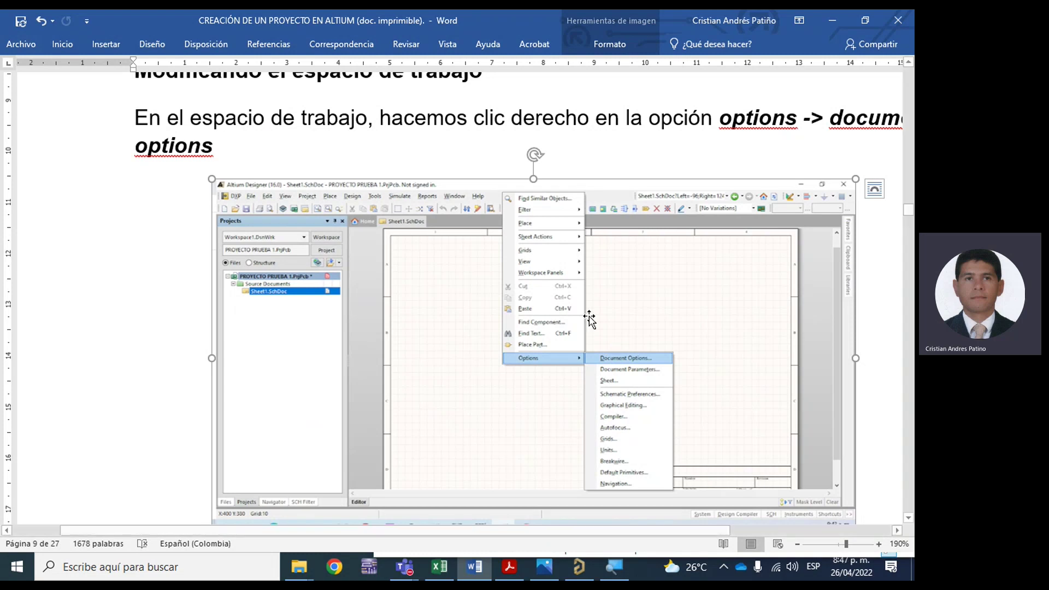
pyautogui.click(136, 343)
pyautogui.keyDown('ctrl'); pyautogui.scroll(-5, 136, 343); pyautogui.keyUp('ctrl')
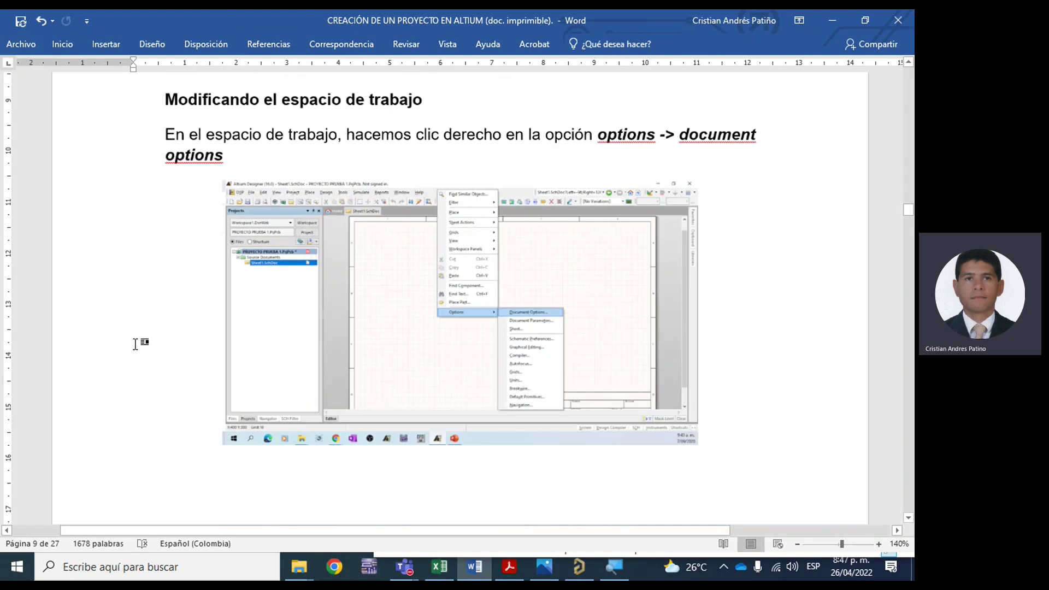
pyautogui.scroll(-1, 173, 336)
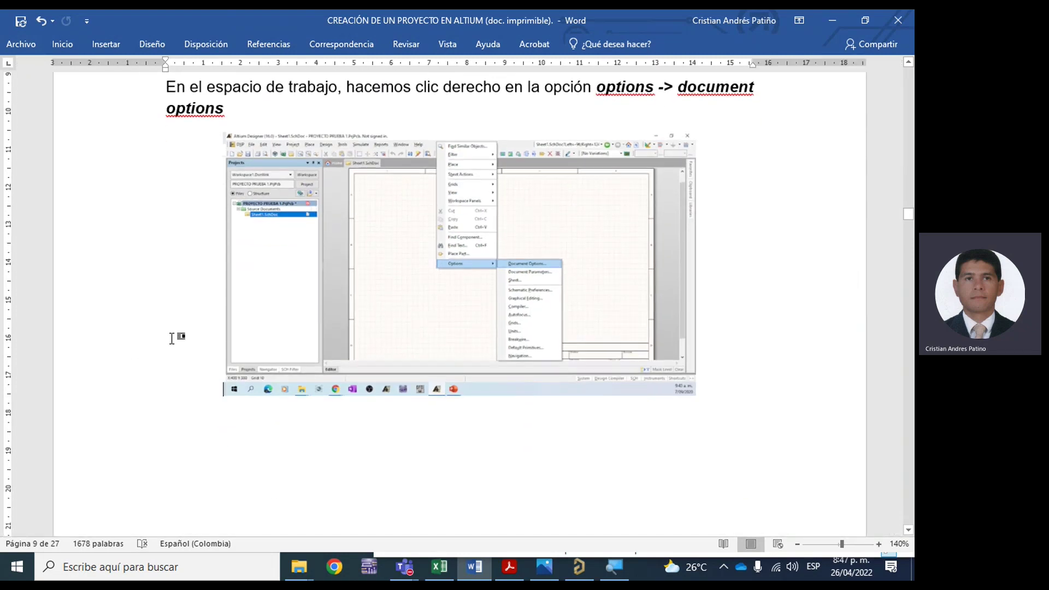
pyautogui.scroll(3, 173, 338)
pyautogui.scroll(-12, 173, 339)
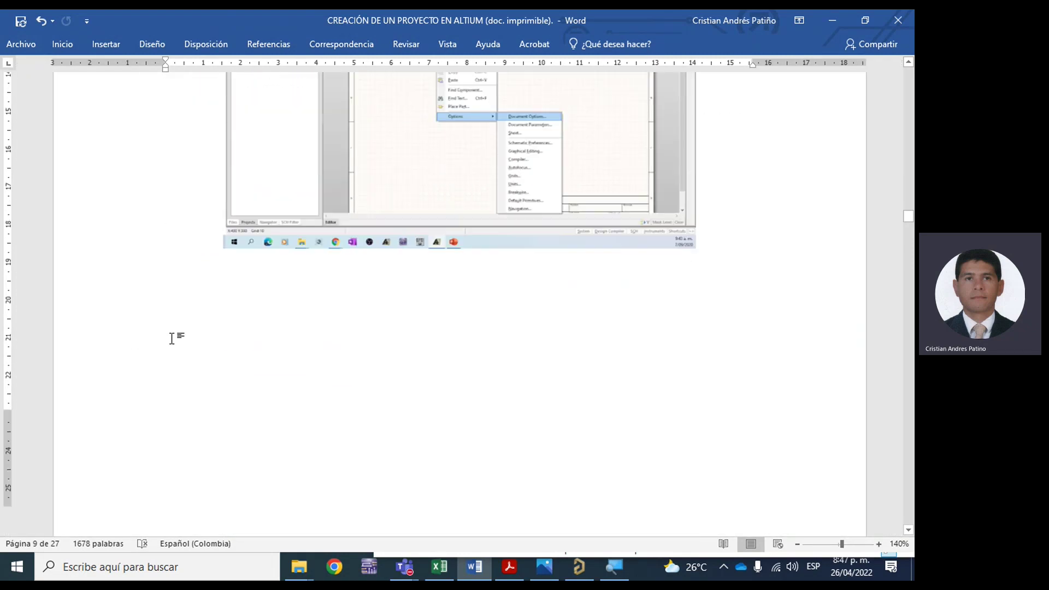
pyautogui.scroll(-8, 172, 339)
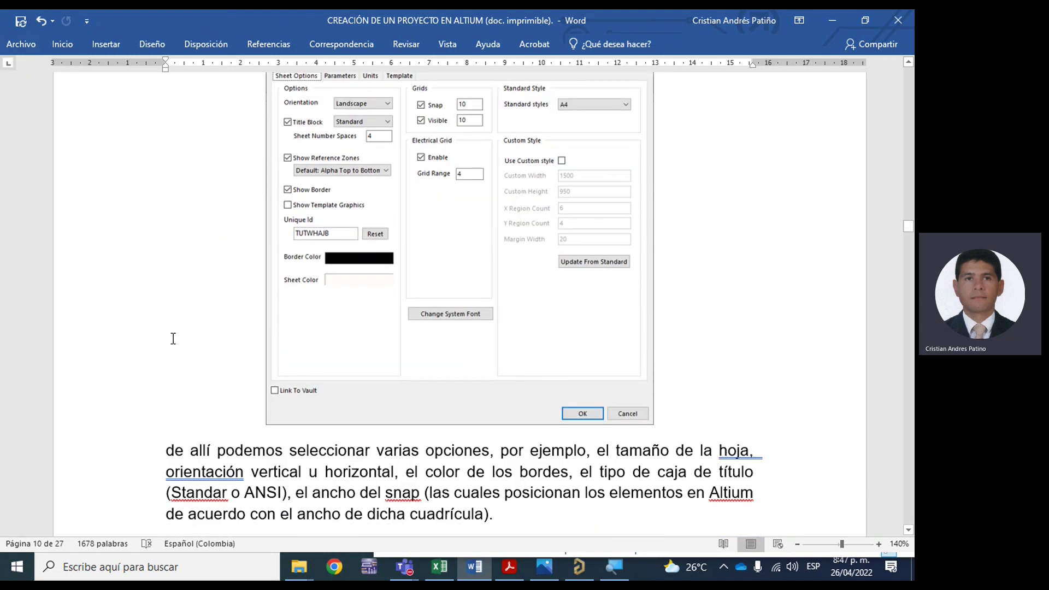
# Delete the extra space after 'hoja,' and return to the Altium Designer schematic
pyautogui.click(759, 452)
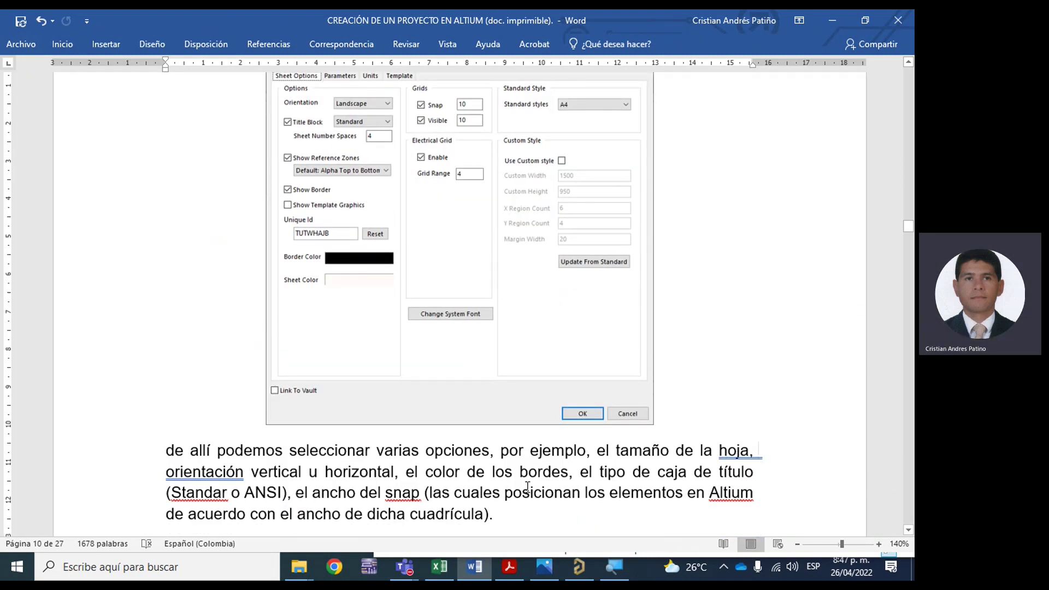
pyautogui.press('BackSpace')
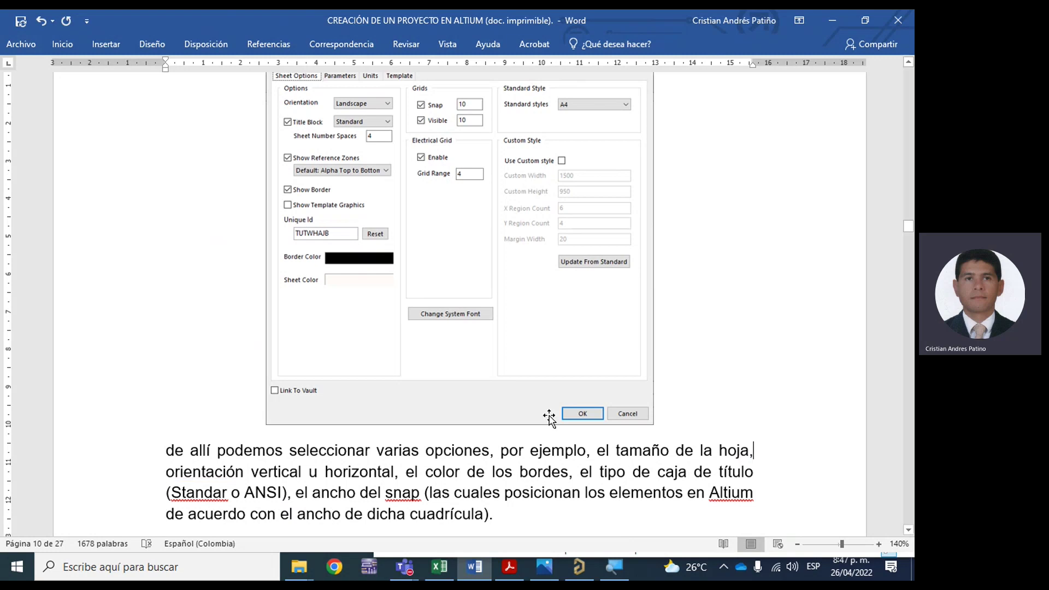
pyautogui.scroll(10, 548, 417)
pyautogui.scroll(5, 544, 410)
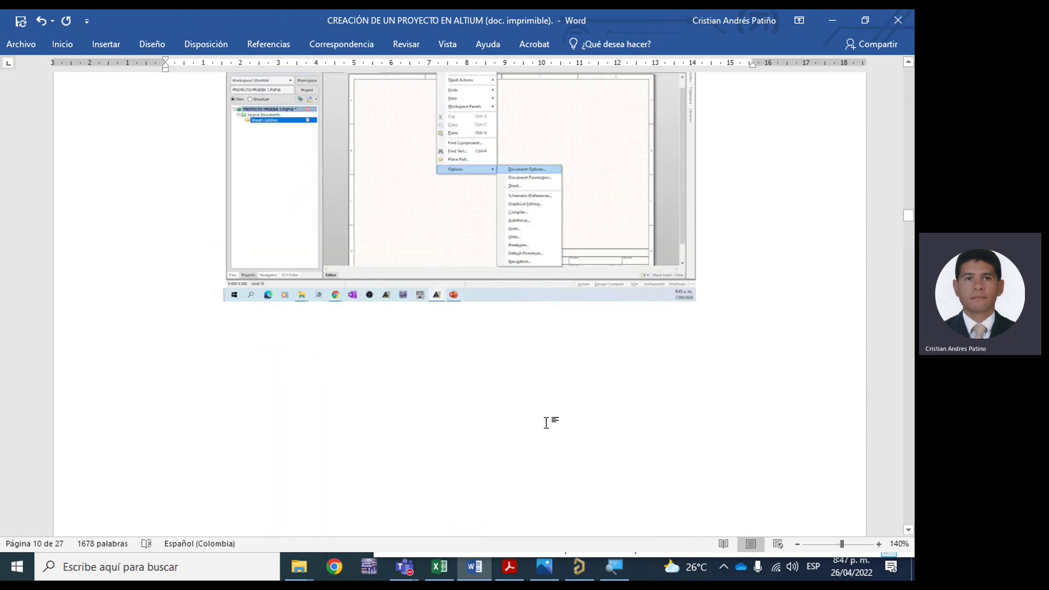
pyautogui.scroll(-12, 547, 423)
pyautogui.scroll(10, 549, 423)
pyautogui.hotkey('alt', 'Tab')
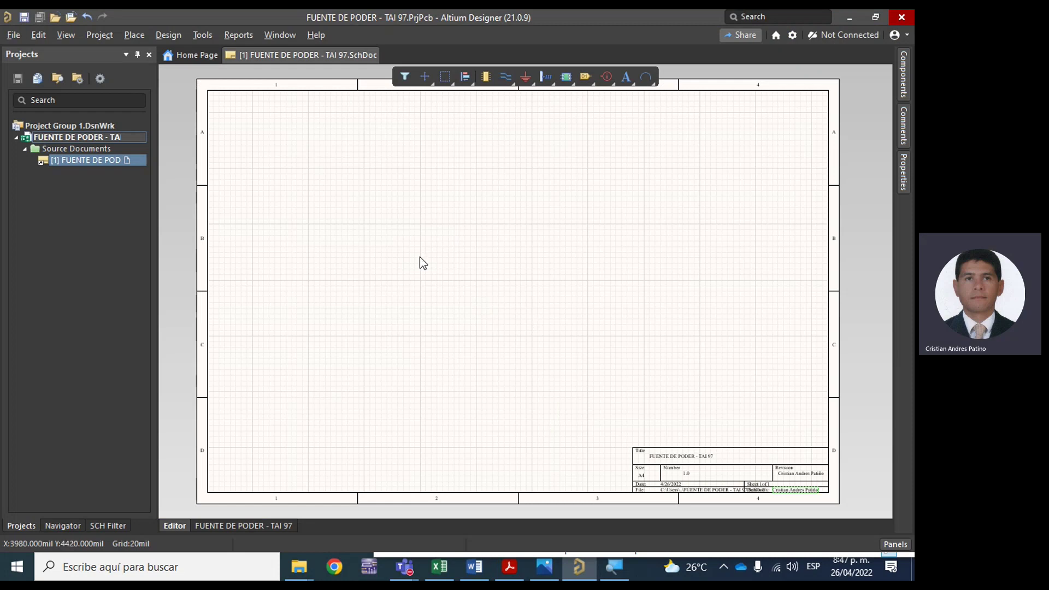
pyautogui.rightClick(502, 272)
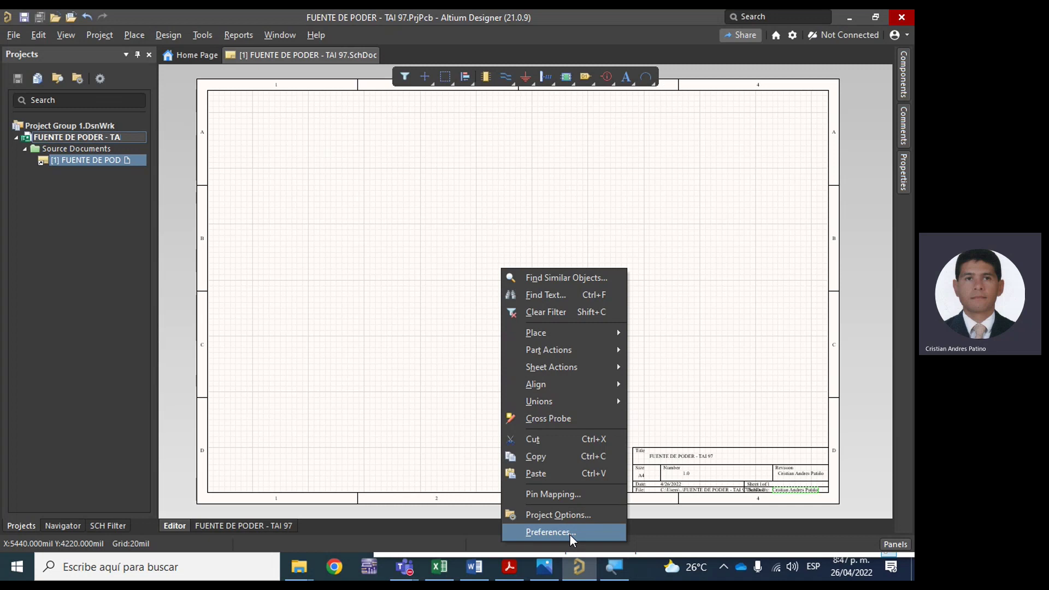
pyautogui.click(571, 535)
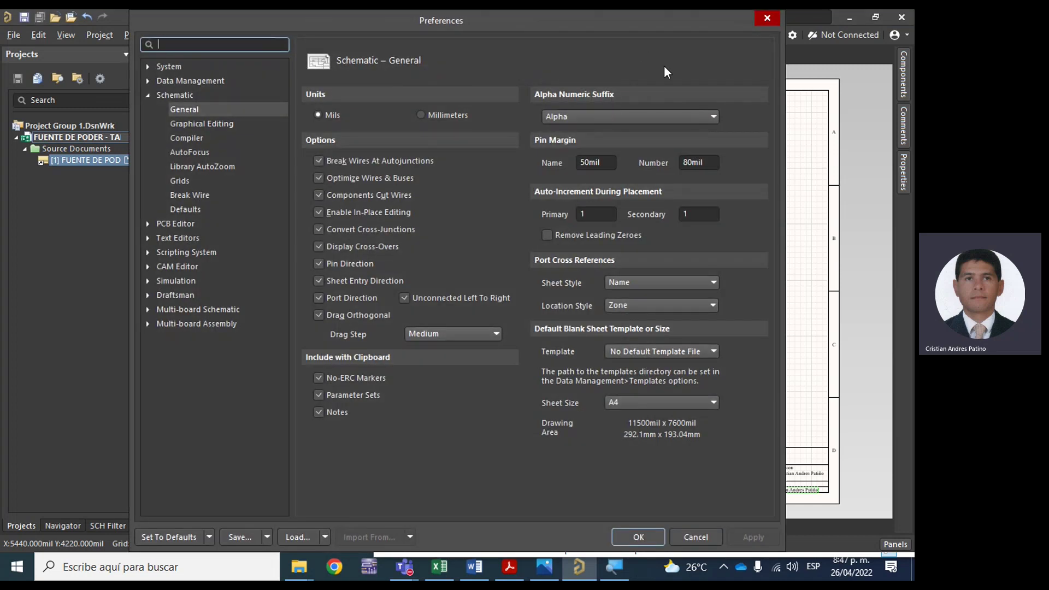
pyautogui.click(768, 18)
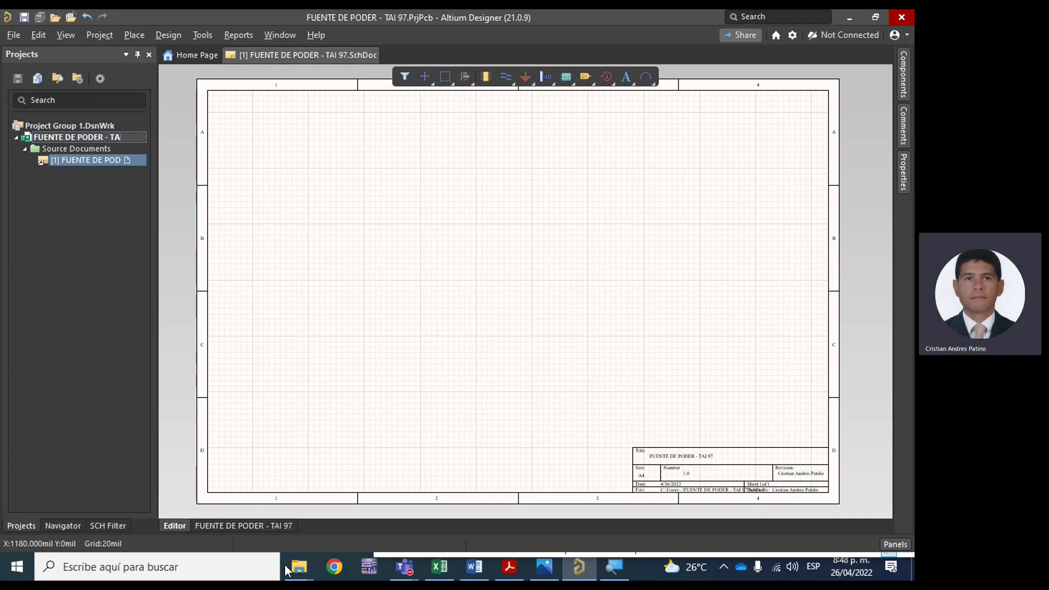
# From the APUNTES CLASES ALTIUM window, go up a folder and open 'Reglas de diseño electrónico - esquemáticos'
pyautogui.moveTo(303, 577)
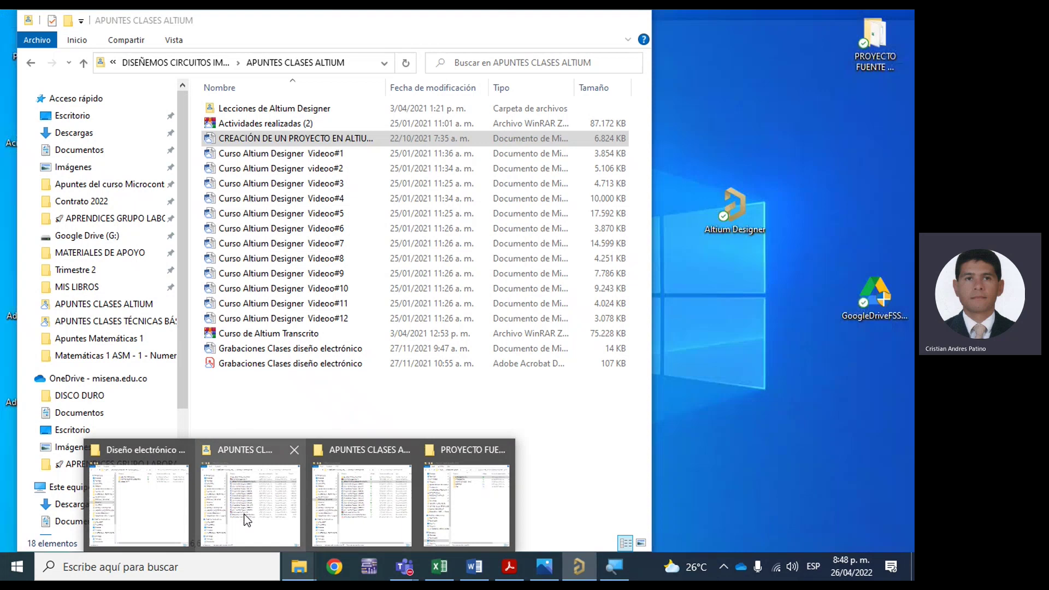
pyautogui.click(239, 508)
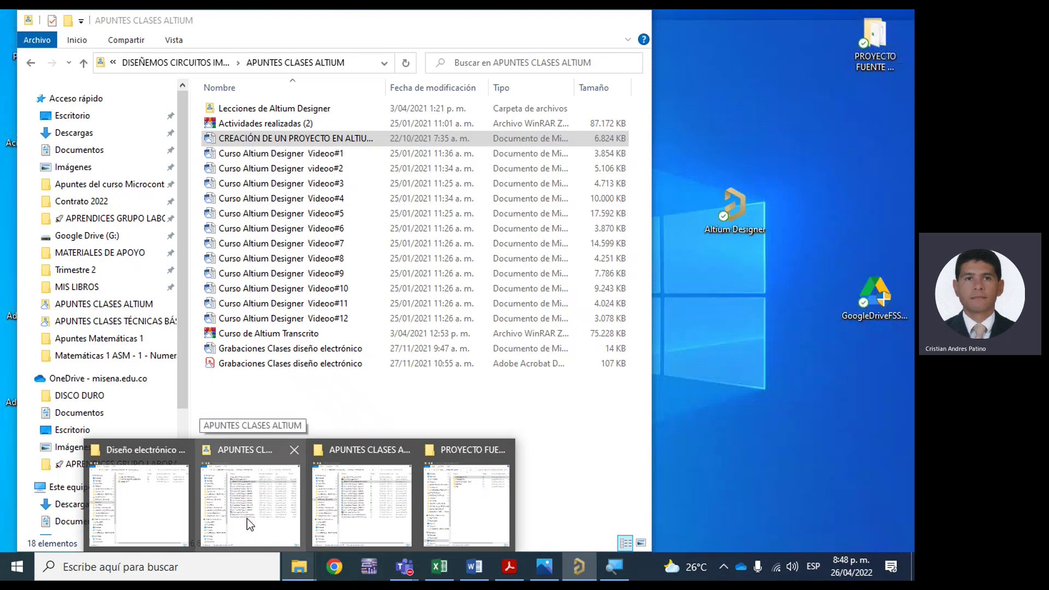
pyautogui.click(31, 63)
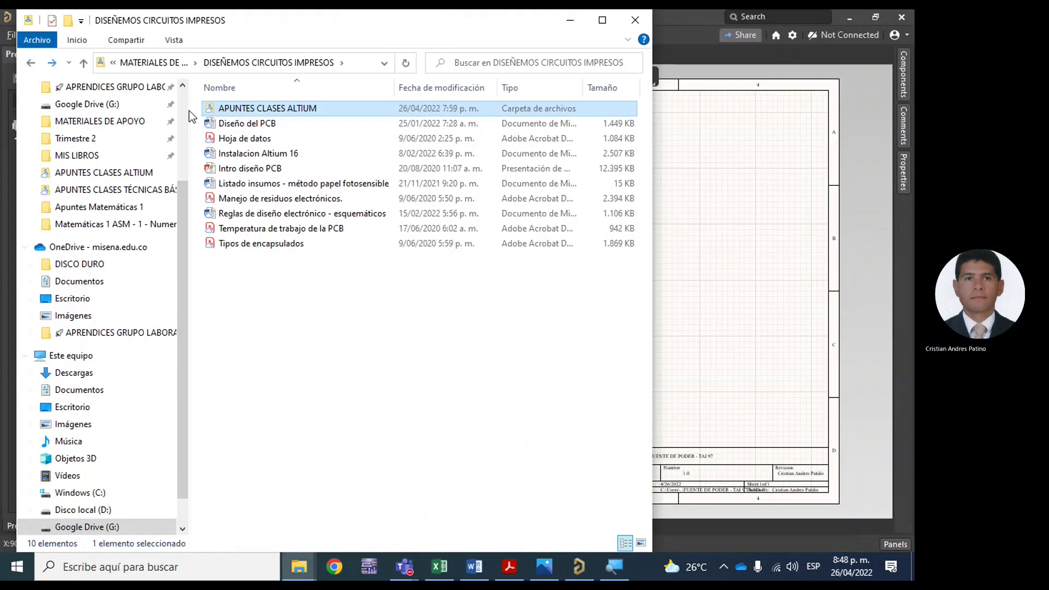
pyautogui.click(283, 218)
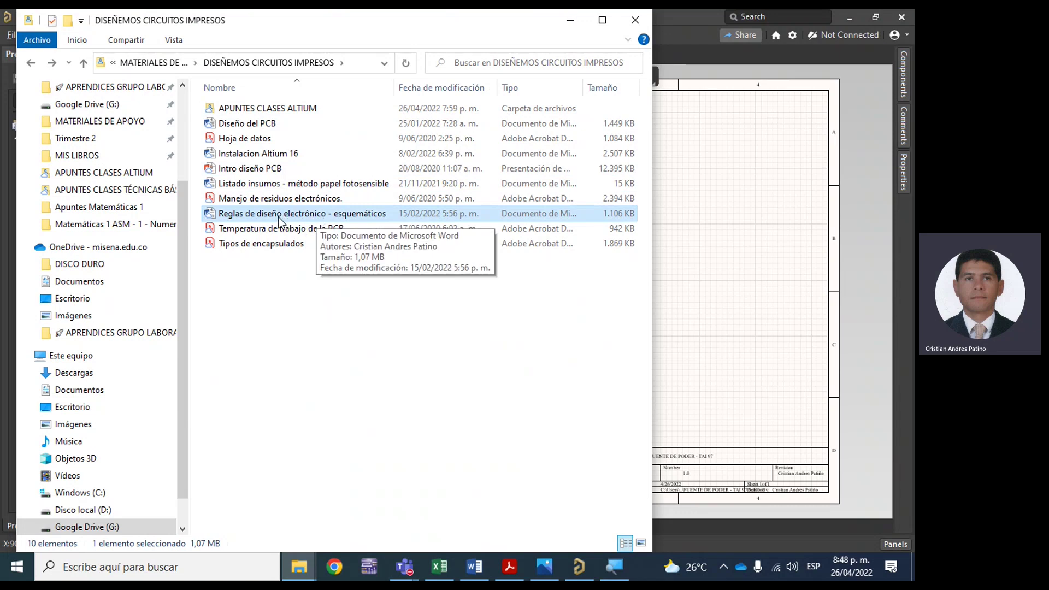
pyautogui.doubleClick(280, 219)
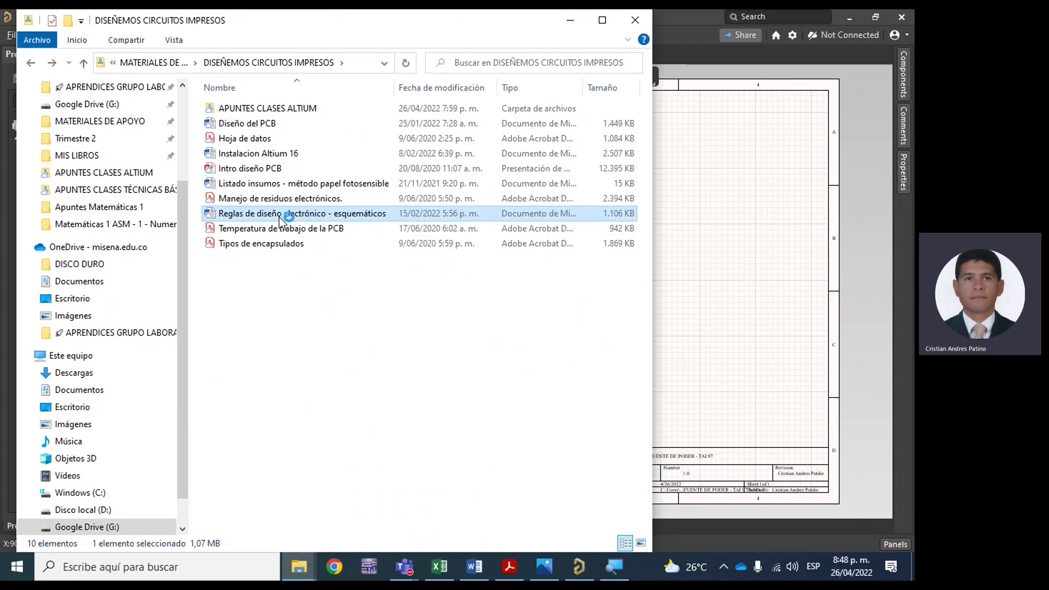
pyautogui.scroll(-10, 524, 339)
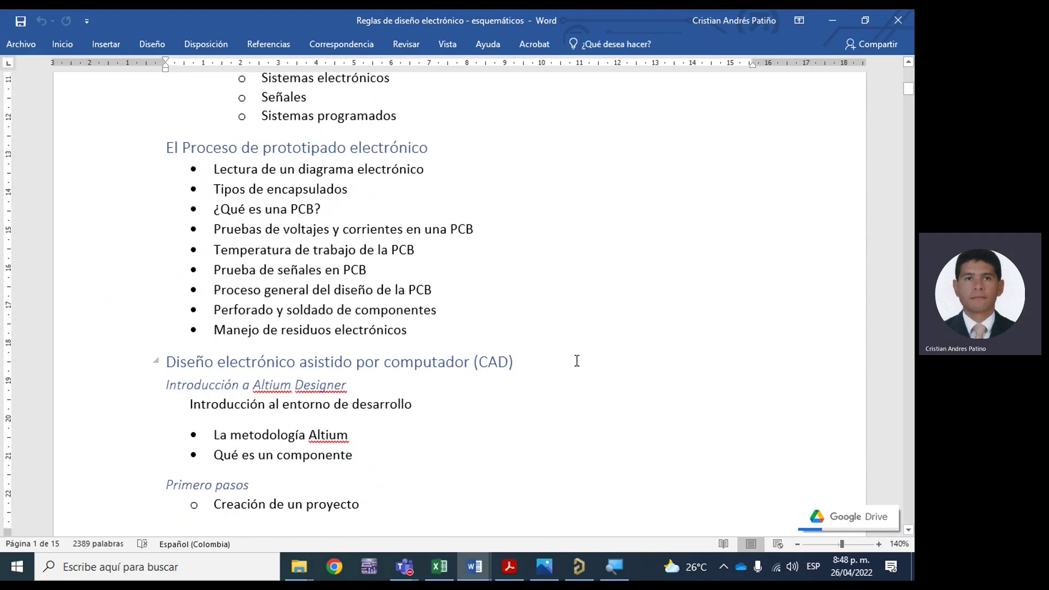
# Use the Títulos outline to jump from Reglas del buen diseño to 'Evitar la interconexión de a cuatro hilos'
pyautogui.click(24, 131)
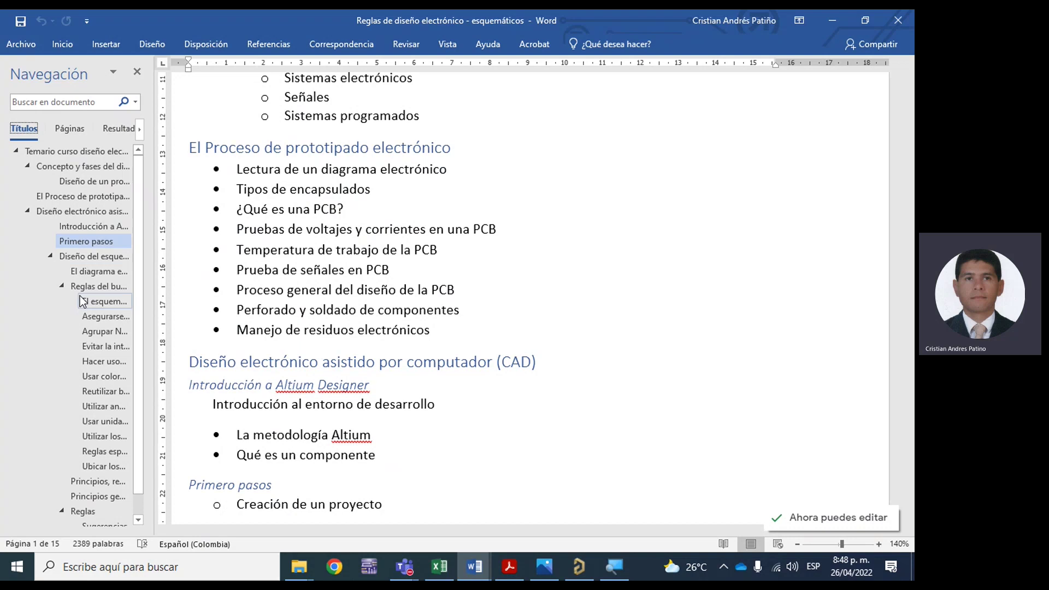
pyautogui.click(96, 286)
pyautogui.click(790, 318)
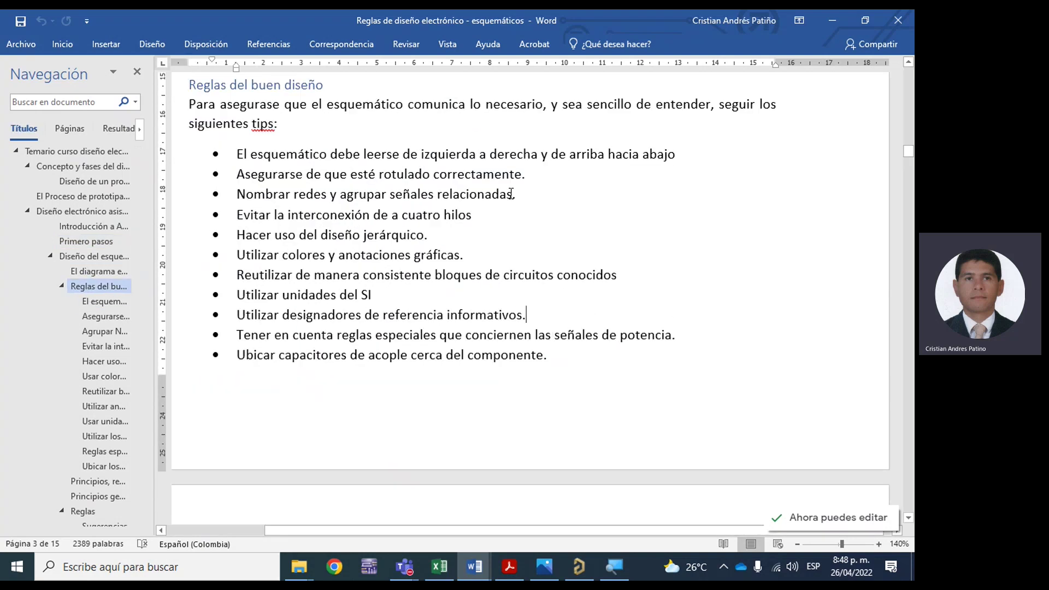
pyautogui.moveTo(479, 214); pyautogui.dragTo(237, 215)
pyautogui.scroll(-4, 606, 365)
pyautogui.scroll(-15, 607, 365)
pyautogui.scroll(-12, 623, 385)
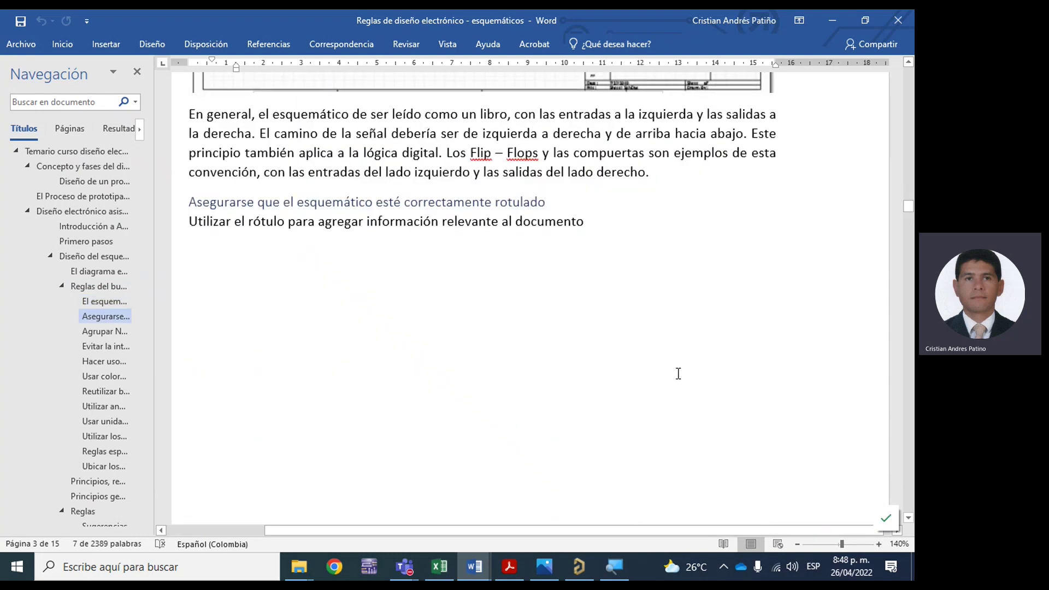
pyautogui.scroll(-3, 831, 330)
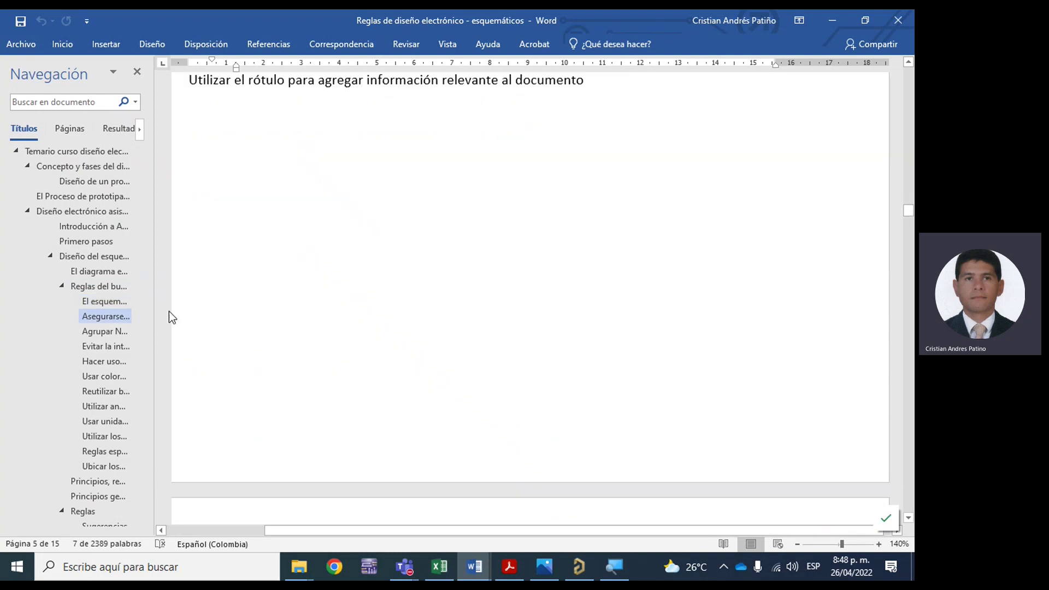
pyautogui.click(98, 348)
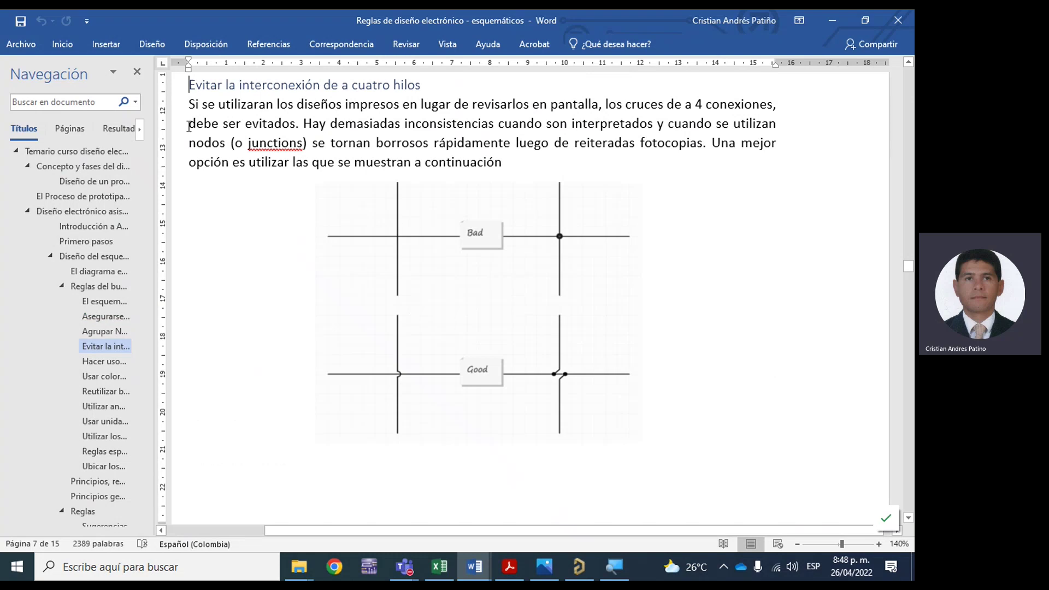
# Hide the Navigation pane, zoom in and out on the Bad/Good wire-crossing diagram, then restore the pane
pyautogui.click(137, 72)
pyautogui.keyDown('ctrl'); pyautogui.scroll(5, 341, 254); pyautogui.keyUp('ctrl')
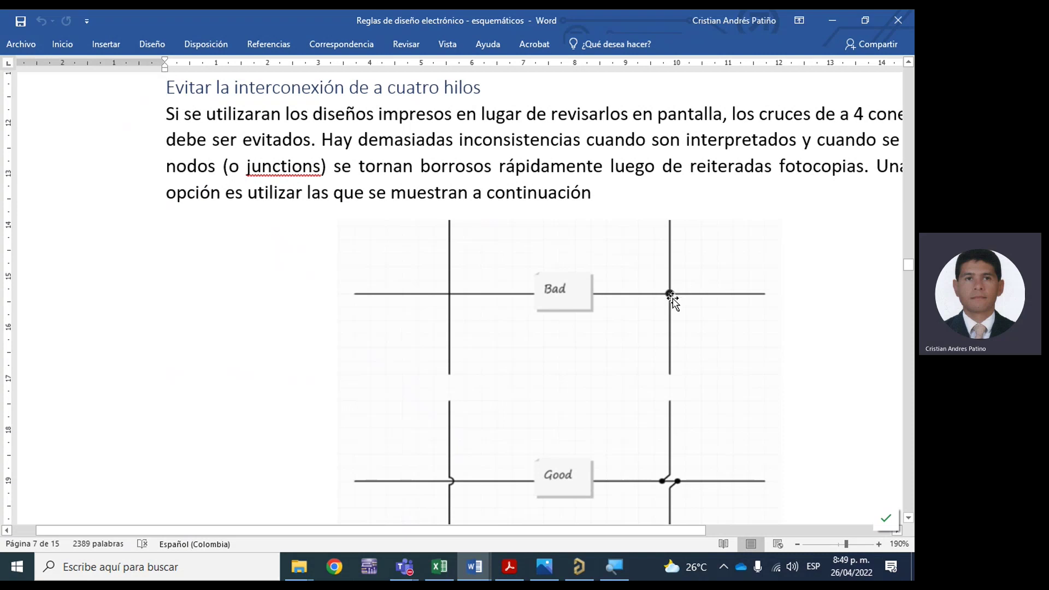
pyautogui.scroll(-2, 728, 317)
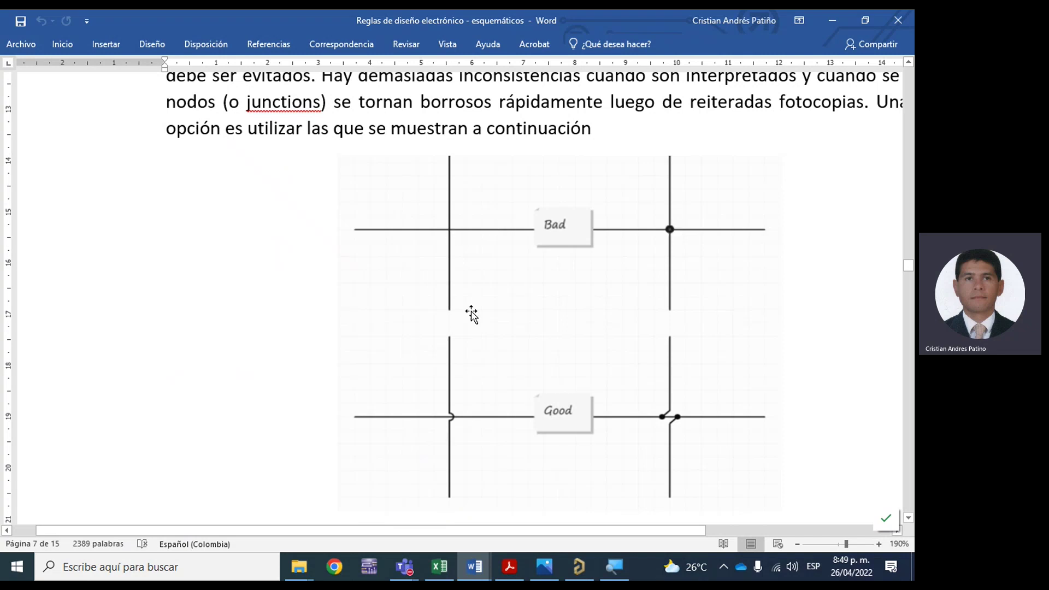
pyautogui.scroll(-2, 467, 314)
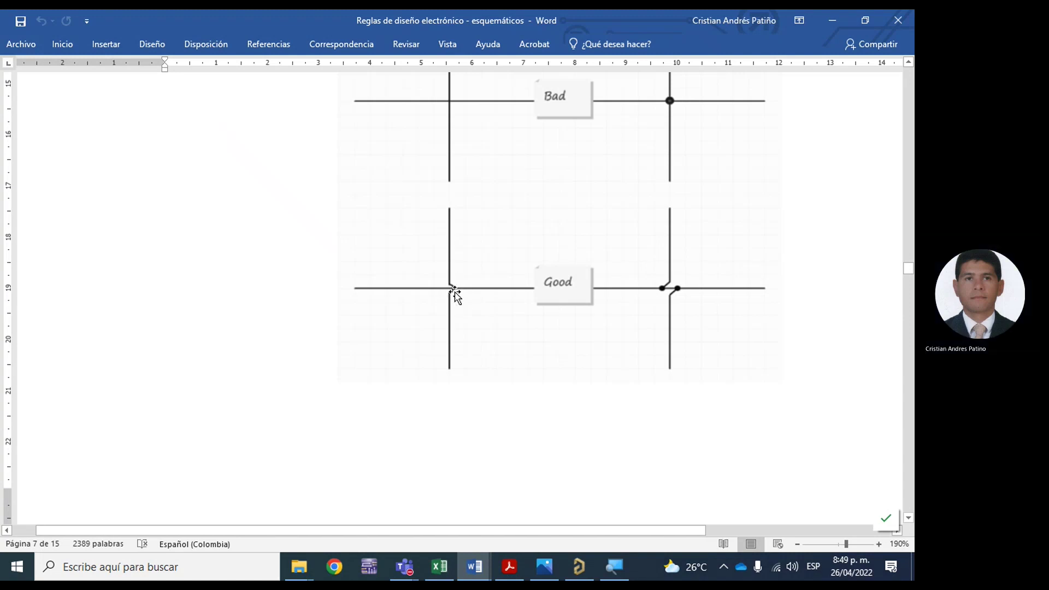
pyautogui.keyDown('ctrl'); pyautogui.scroll(8, 464, 313); pyautogui.keyUp('ctrl')
pyautogui.keyDown('ctrl'); pyautogui.scroll(8, 464, 310); pyautogui.keyUp('ctrl')
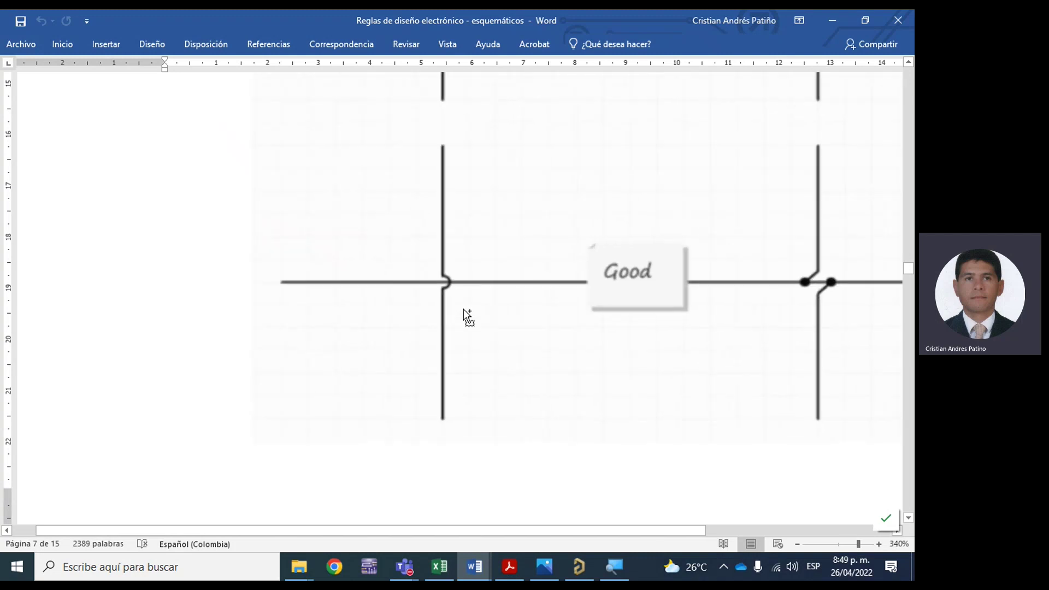
pyautogui.scroll(5, 439, 270)
pyautogui.keyDown('ctrl'); pyautogui.scroll(-16, 452, 292); pyautogui.keyUp('ctrl')
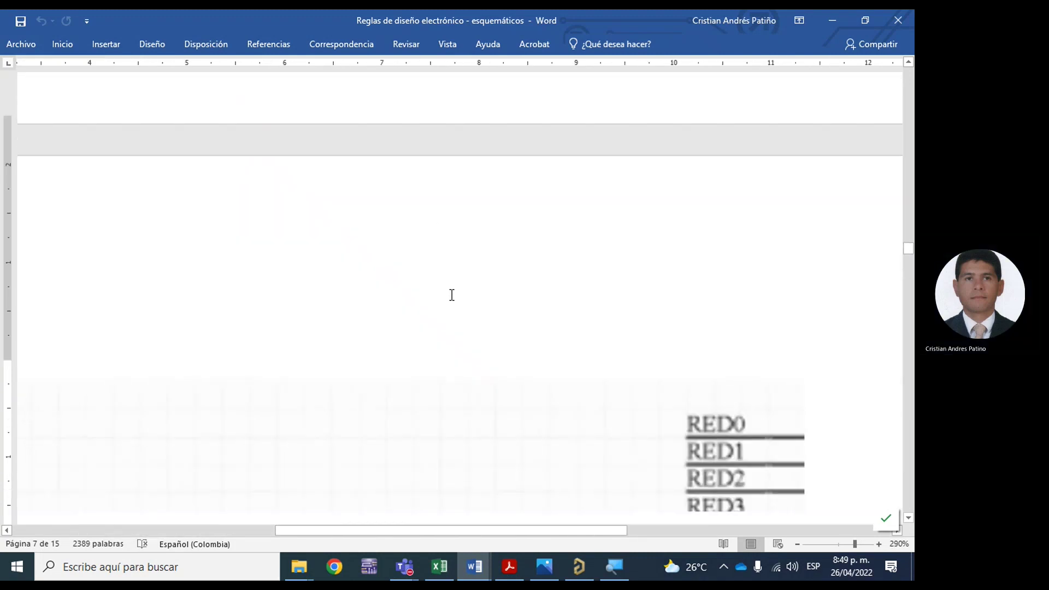
pyautogui.keyDown('ctrl'); pyautogui.scroll(-6, 452, 342); pyautogui.keyUp('ctrl')
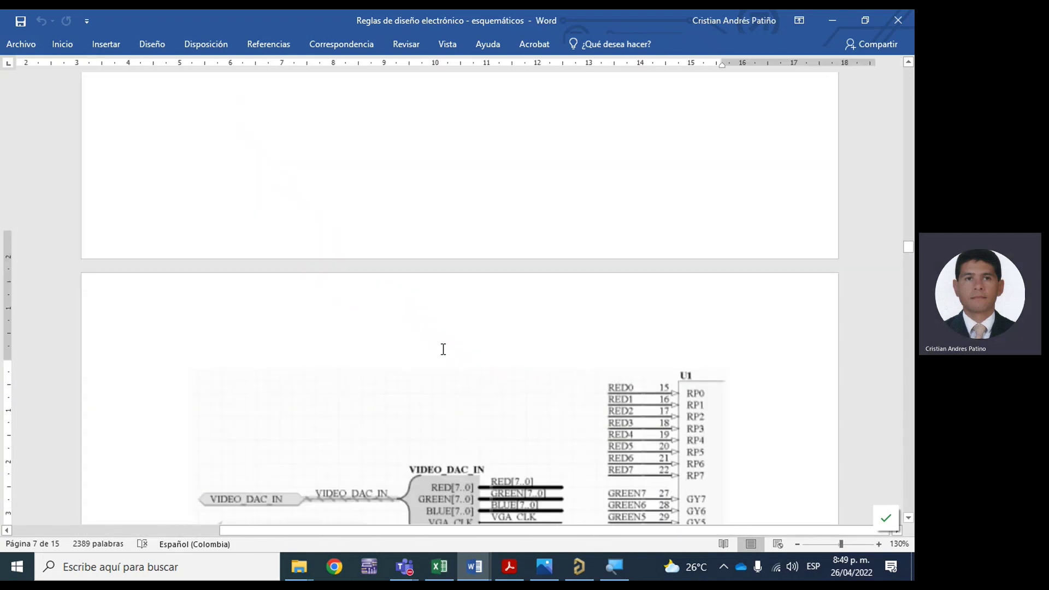
pyautogui.scroll(10, 432, 298)
pyautogui.scroll(2, 431, 298)
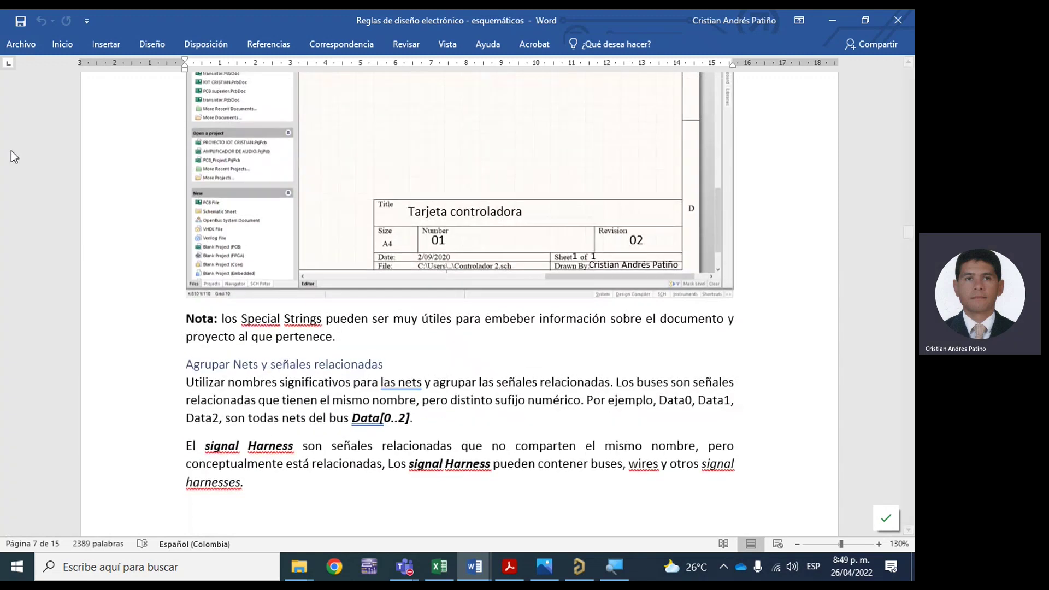
pyautogui.hotkey('ctrl', 'b')
# Jump back to the 'Evitar la interconexión' diagram, zoom in on it, then return to Altium Designer
pyautogui.click(24, 128)
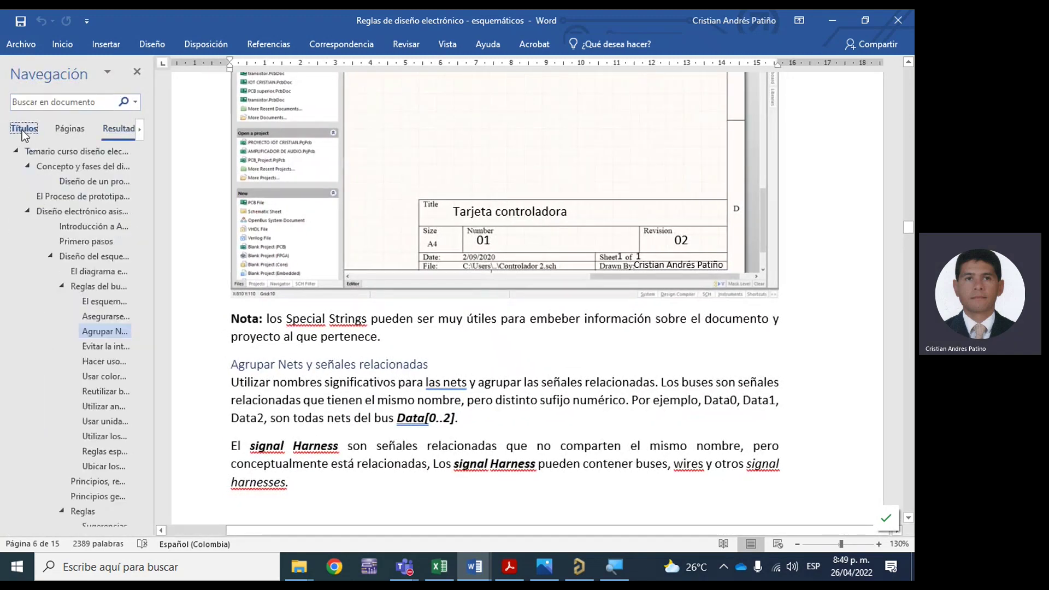
pyautogui.click(104, 346)
pyautogui.click(452, 376)
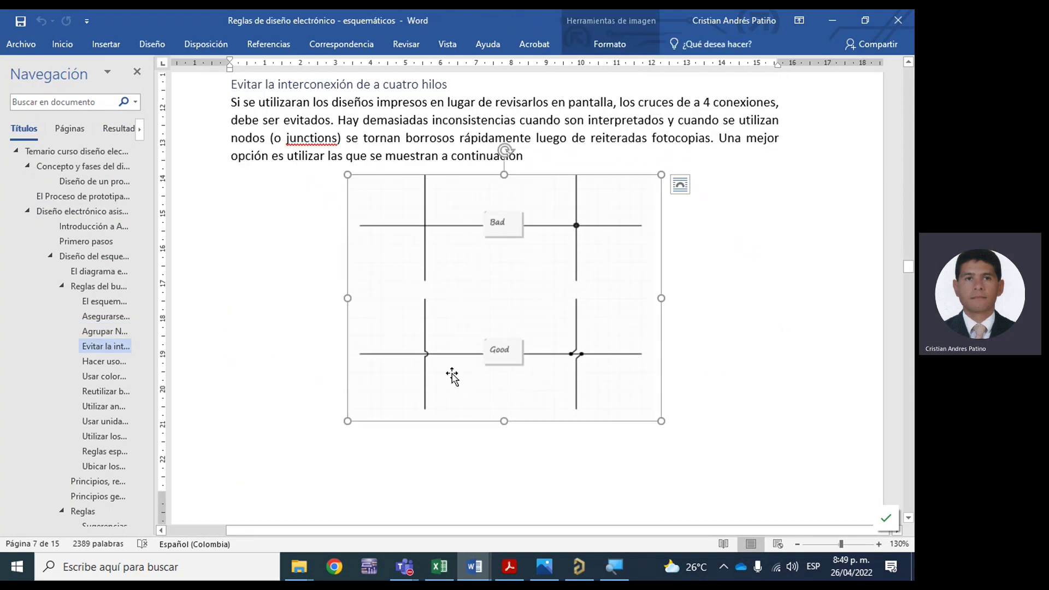
pyautogui.keyDown('ctrl'); pyautogui.scroll(4, 453, 377); pyautogui.keyUp('ctrl')
pyautogui.scroll(-2, 475, 429)
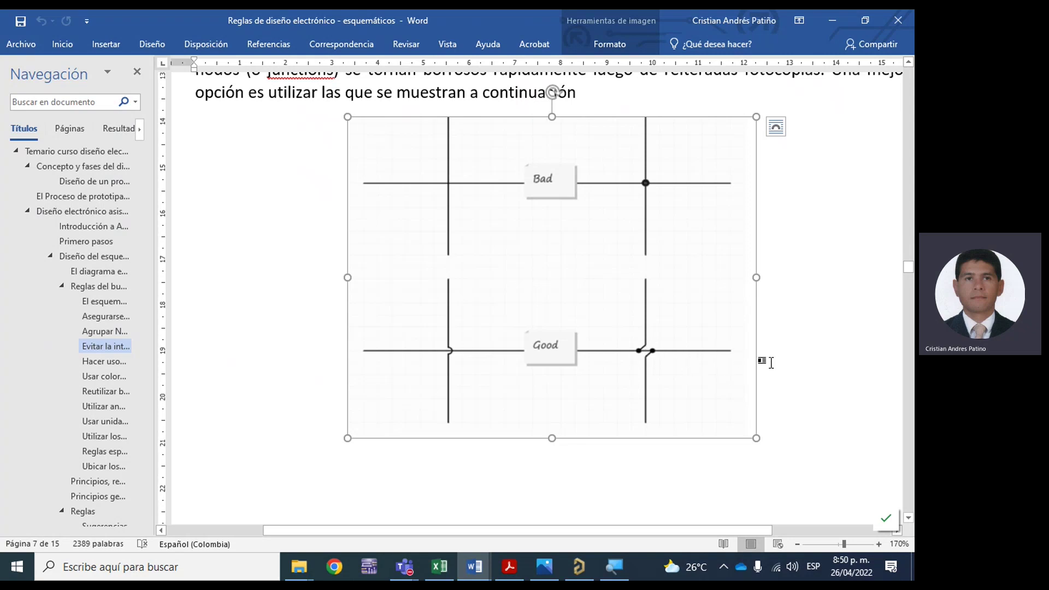
pyautogui.scroll(1, 776, 358)
pyautogui.scroll(-1, 778, 359)
pyautogui.hotkey('alt', 'Tab')
pyautogui.hotkey('alt', 'Tab')
pyautogui.hotkey('alt', 'Tab')
pyautogui.hotkey('alt', 'Tab')
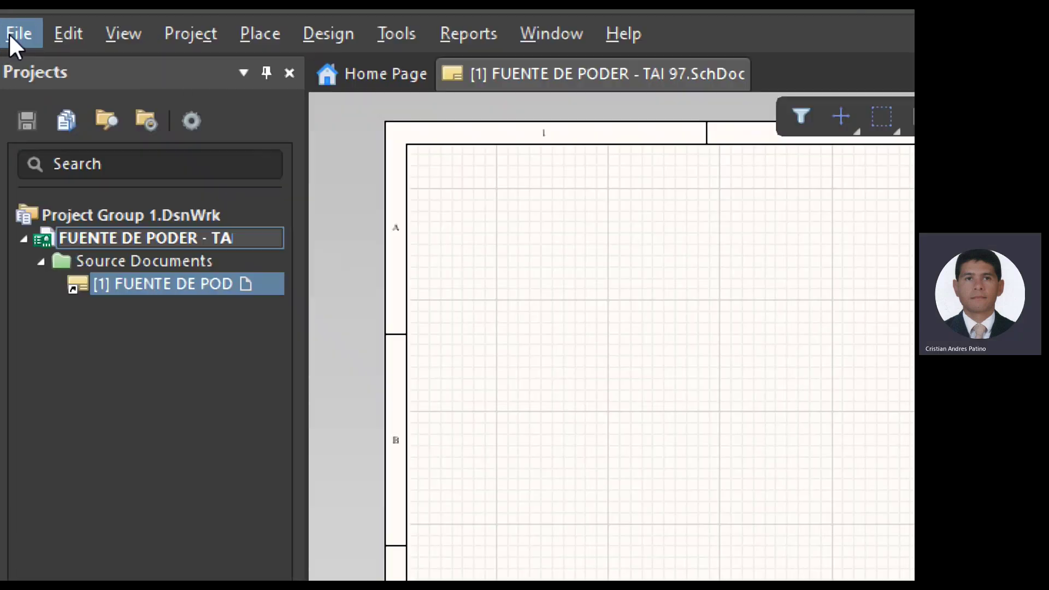
# Show the File > New submenu listing new document types, including PCB
pyautogui.click(8, 33)
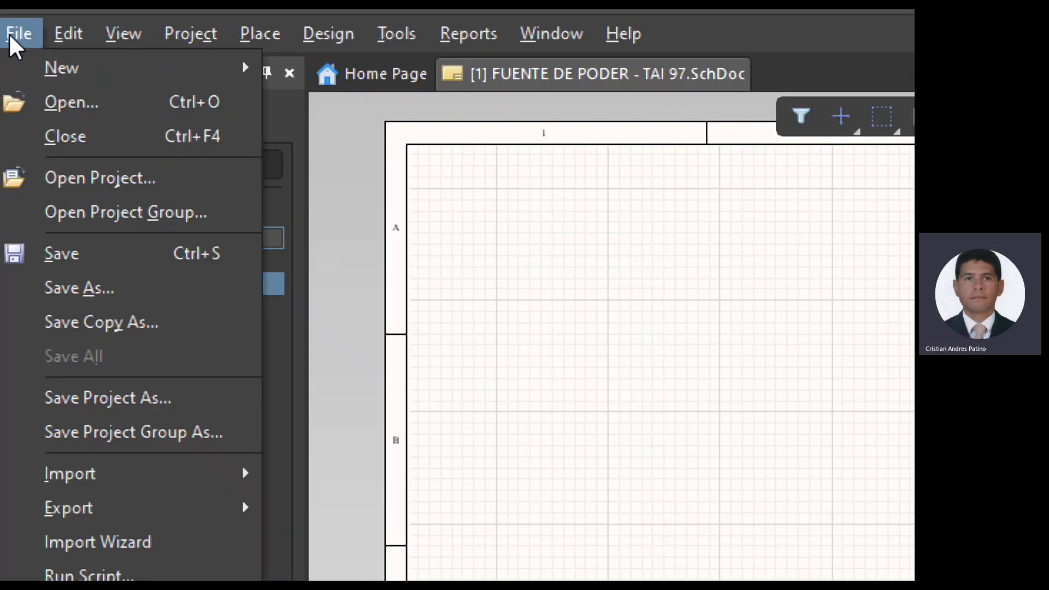
pyautogui.moveTo(51, 65)
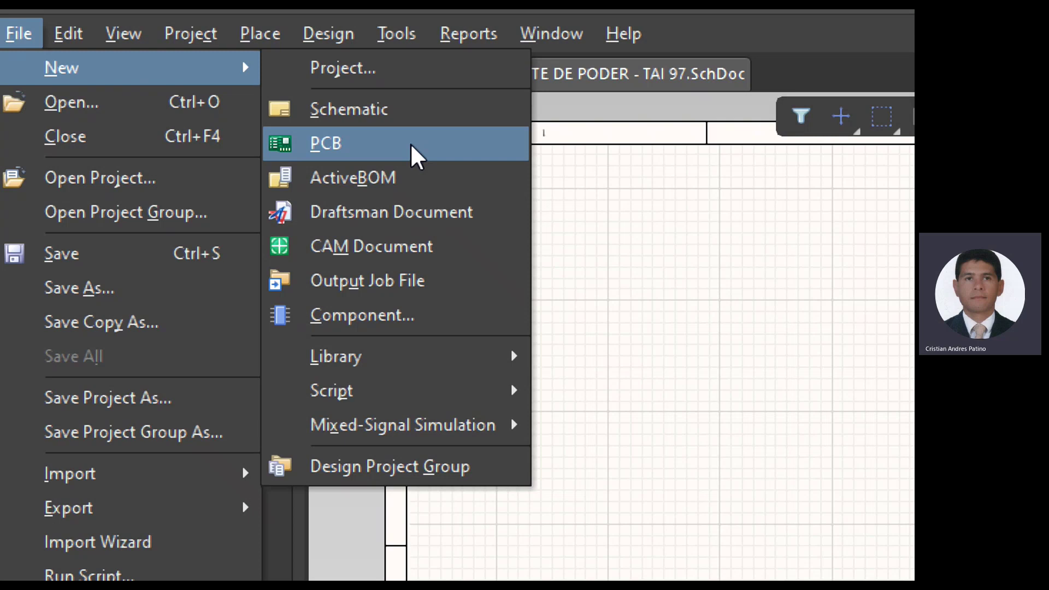
# Add the new PCB document PCB1.PcbDoc to the project from the New submenu
pyautogui.click(411, 143)
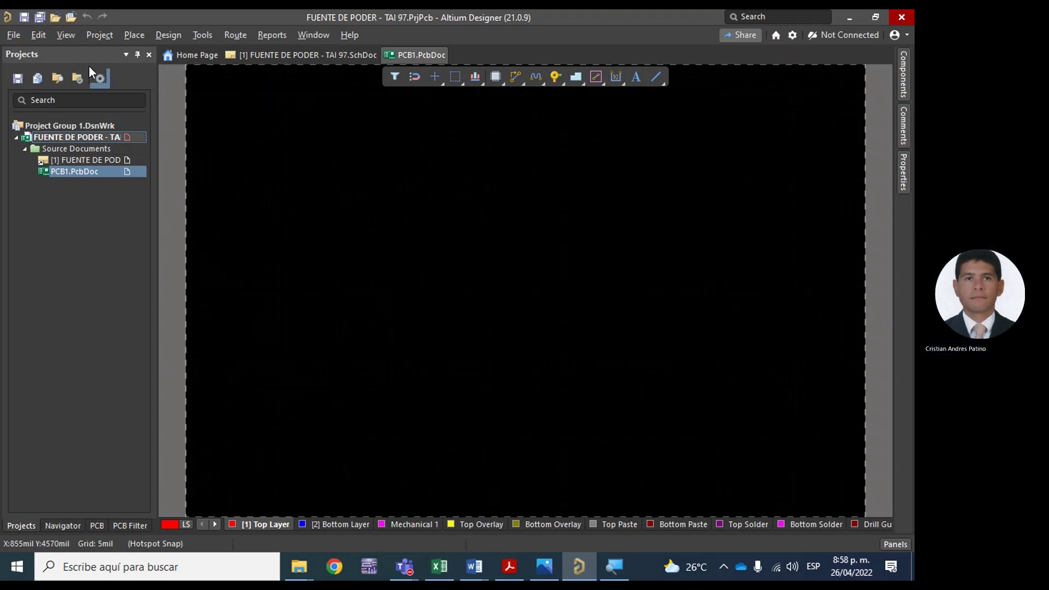
pyautogui.click(18, 40)
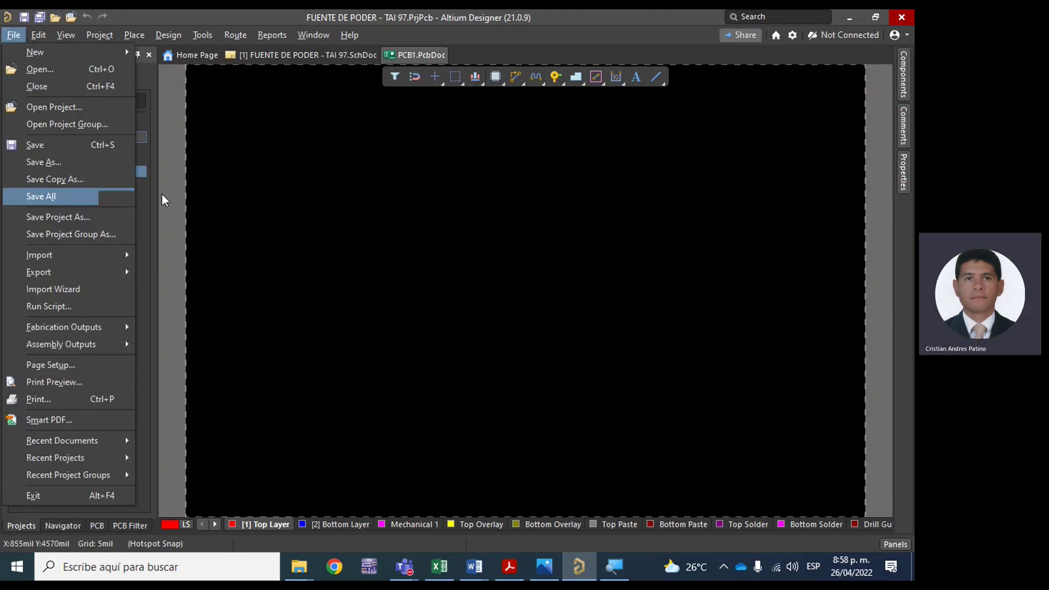
# Start Save As for the board and name it FUENTE DE PODER - TAI 97
pyautogui.click(538, 292)
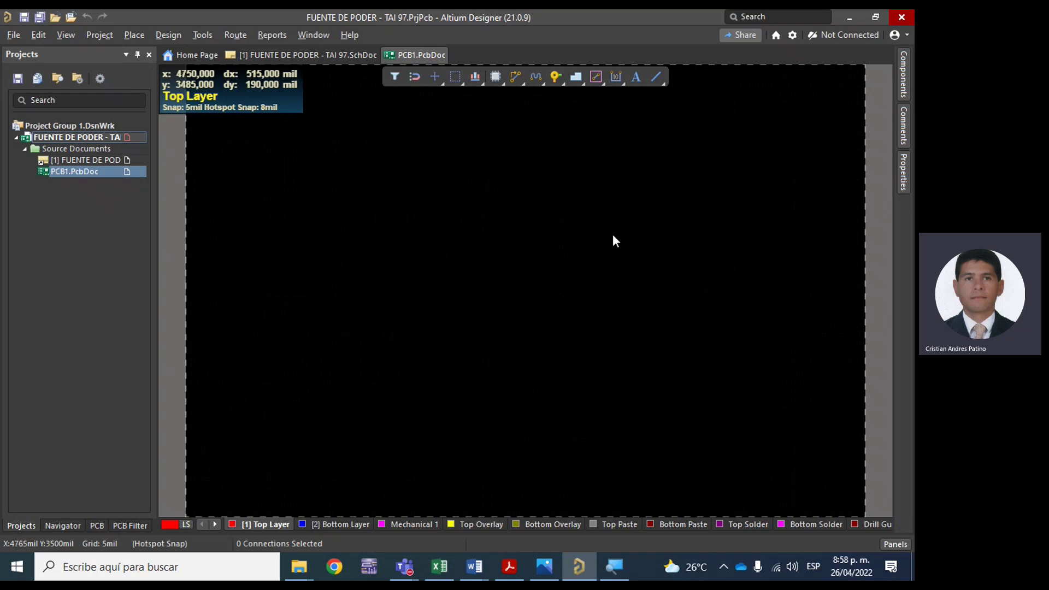
pyautogui.press('f')
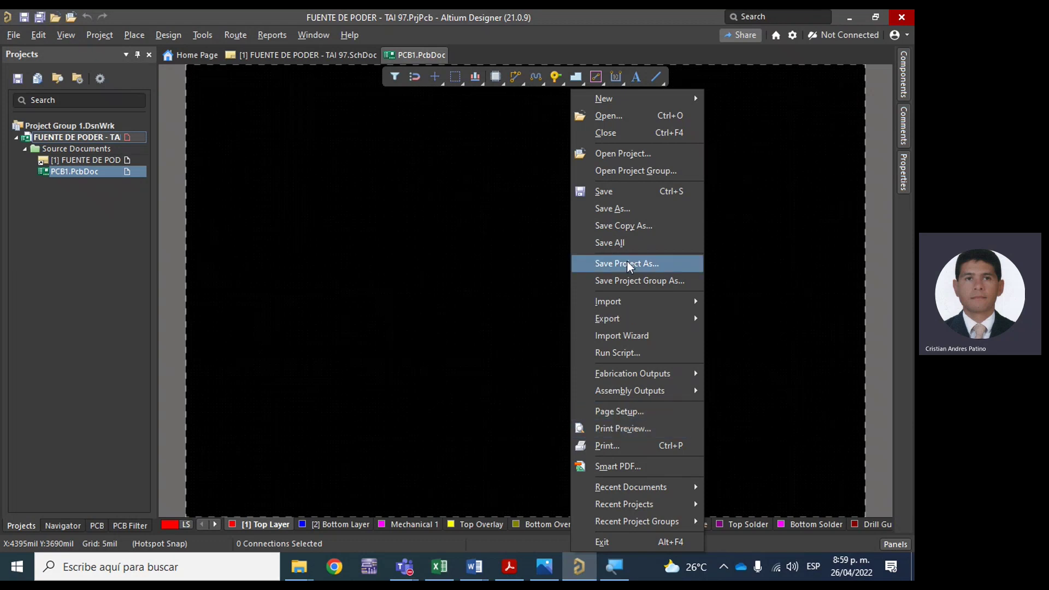
pyautogui.click(635, 246)
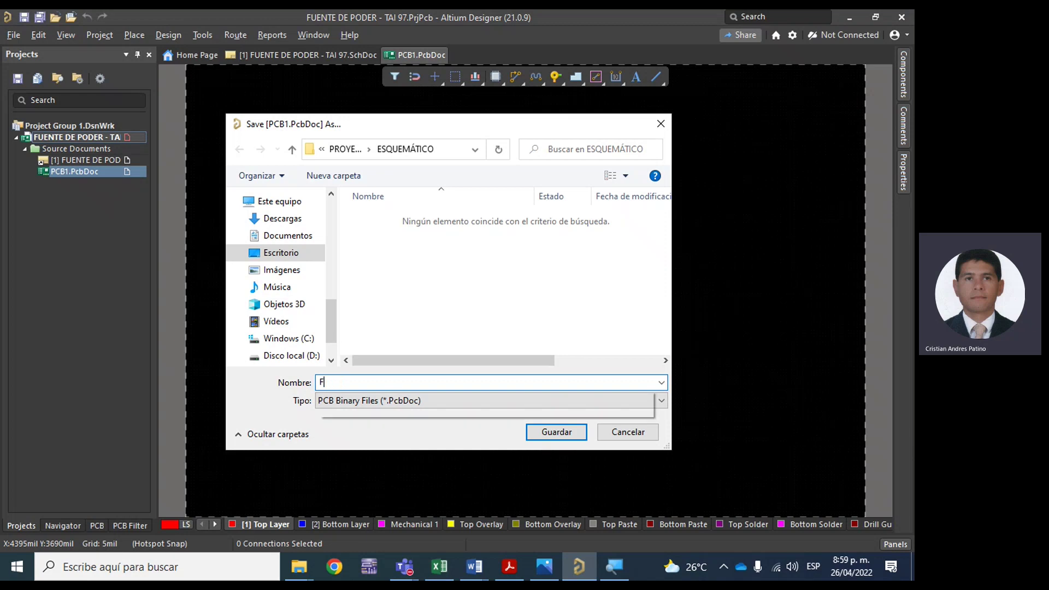
pyautogui.write('FUEN')
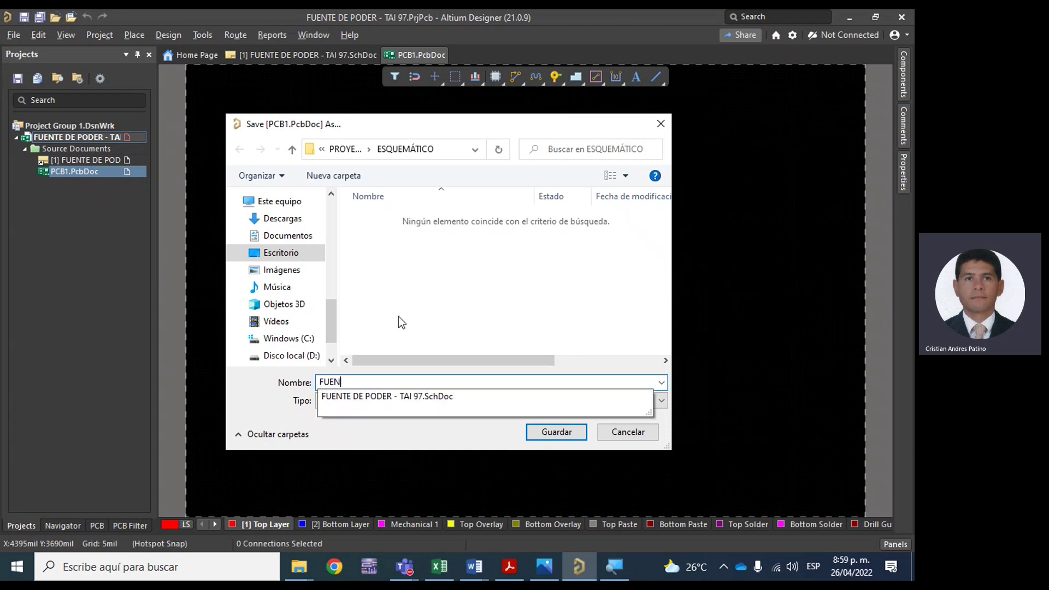
pyautogui.click(392, 397)
pyautogui.click(459, 383)
pyautogui.press('BackSpace')
pyautogui.press('BackSpace')
pyautogui.press('BackSpace')
pyautogui.press('BackSpace')
pyautogui.press('BackSpace')
pyautogui.press('BackSpace')
pyautogui.press('BackSpace')
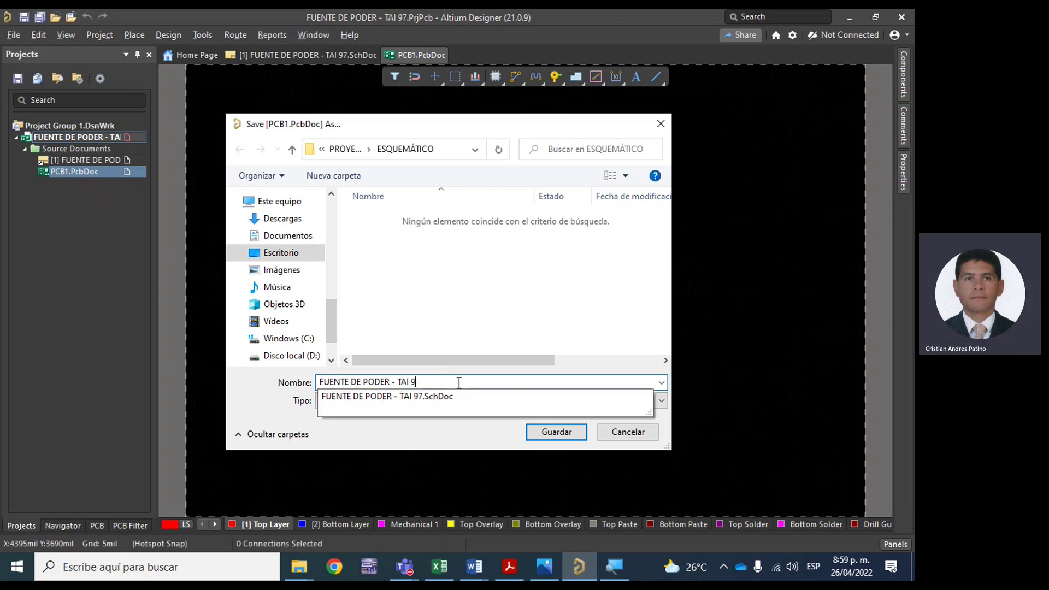
pyautogui.click(455, 336)
# Choose Escritorio > PROYECTO FUENTE DE PODER - TAI 97 > PCB as the save location
pyautogui.click(273, 253)
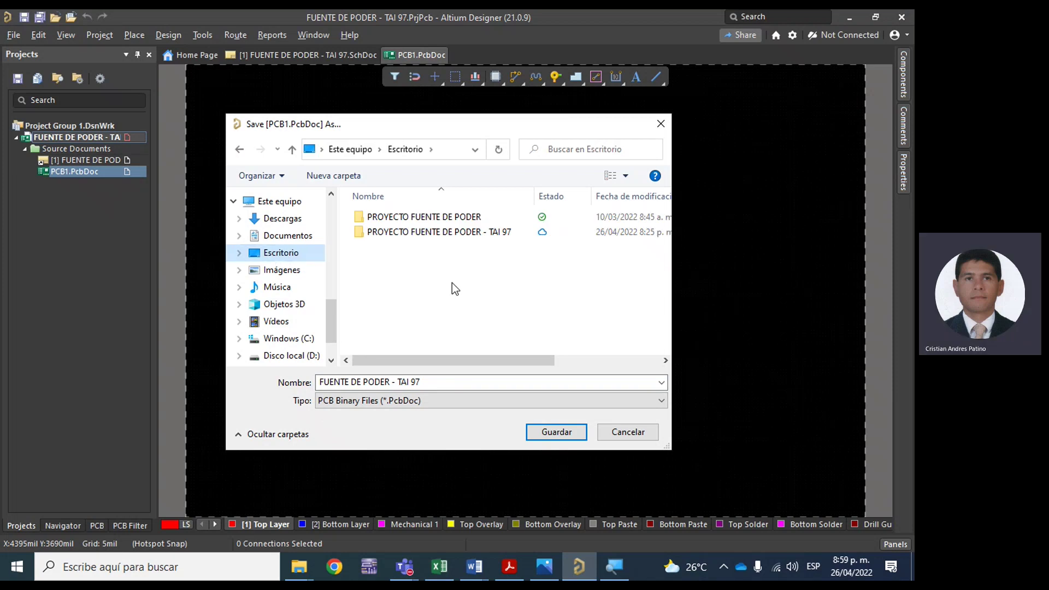
pyautogui.doubleClick(421, 235)
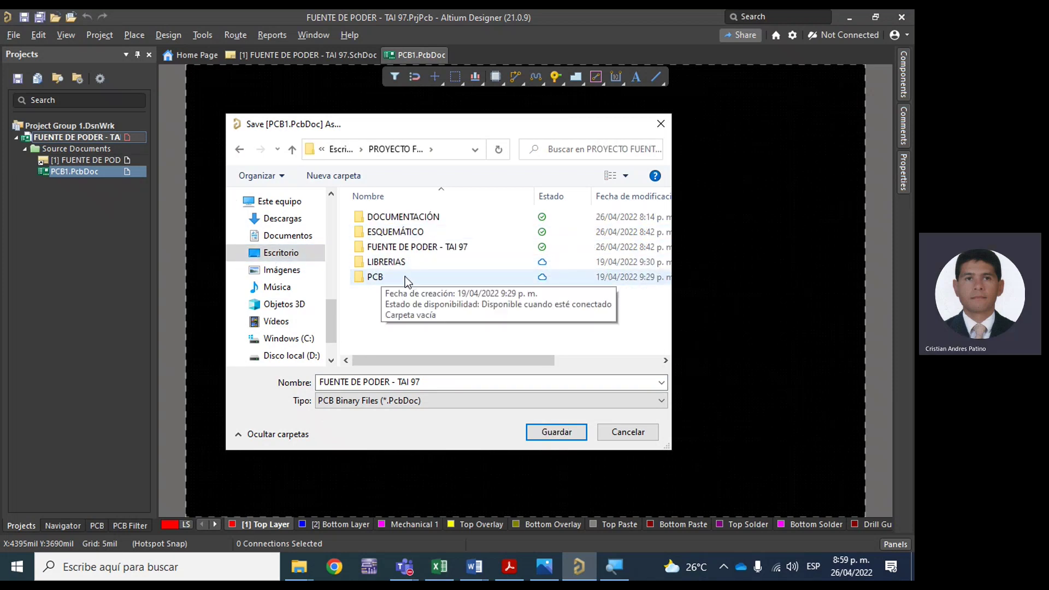
pyautogui.doubleClick(373, 276)
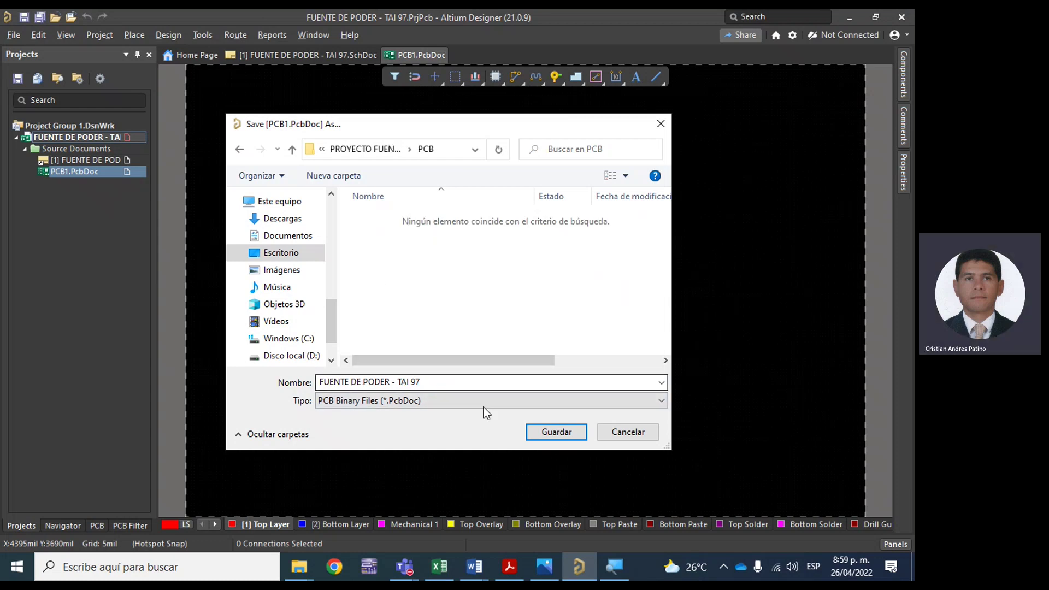
# Save the board as FUENTE DE PODER - TAI 97.PcbDoc, reopen the schematic, and launch Chrome
pyautogui.click(550, 433)
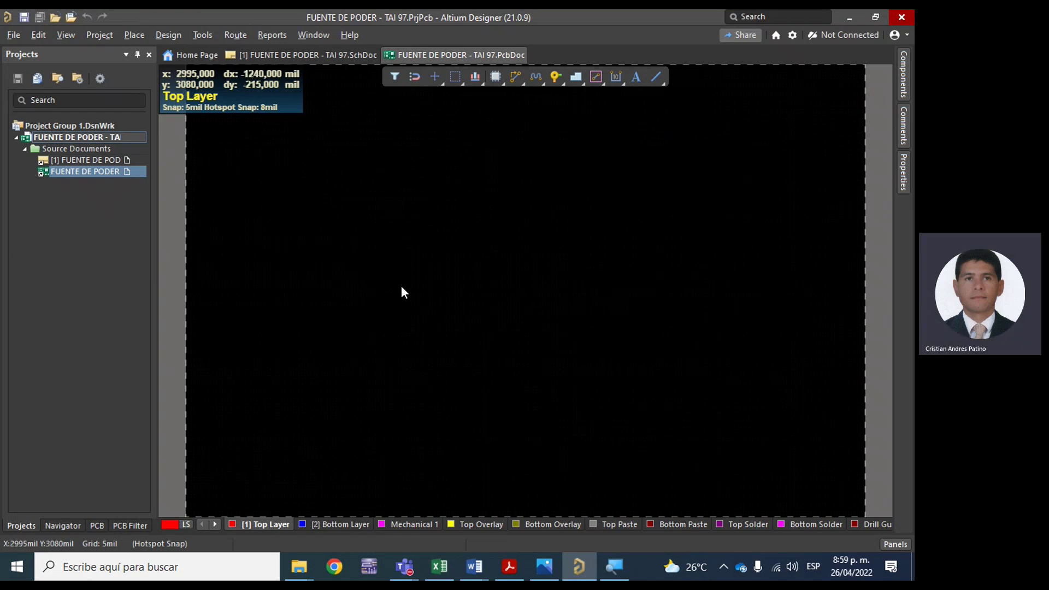
pyautogui.keyDown('ctrl'); pyautogui.scroll(-1, 489, 310); pyautogui.keyUp('ctrl')
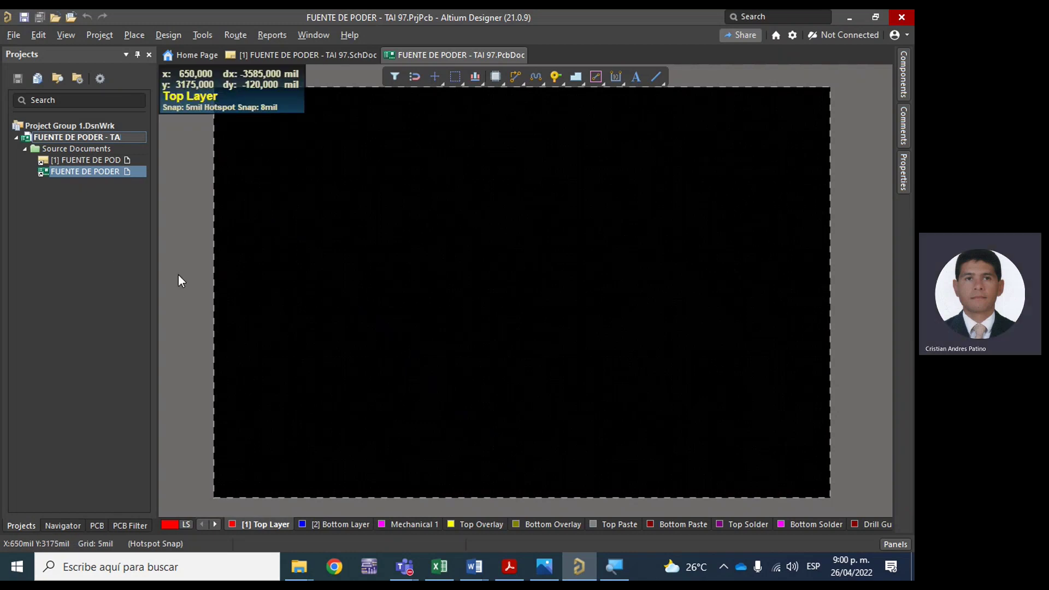
pyautogui.hotkey('alt', 'Tab')
pyautogui.hotkey('alt', 'Tab')
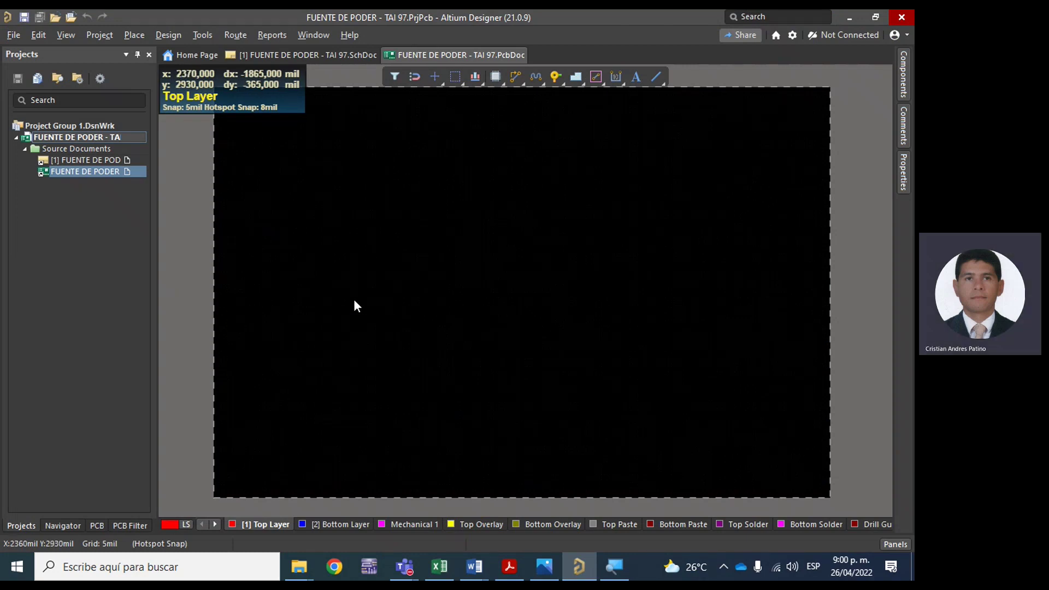
pyautogui.doubleClick(67, 158)
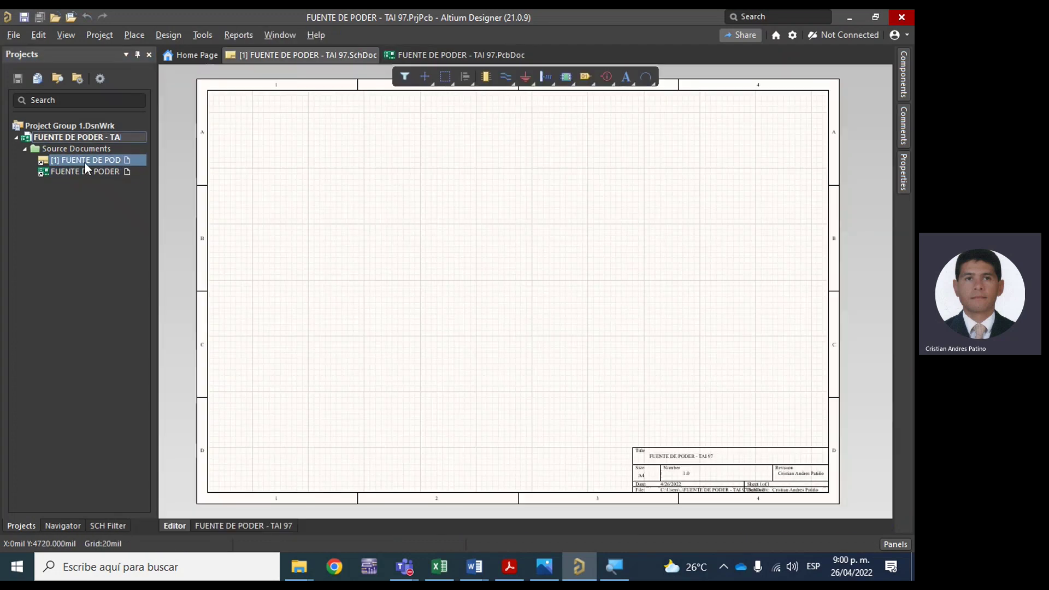
pyautogui.click(338, 569)
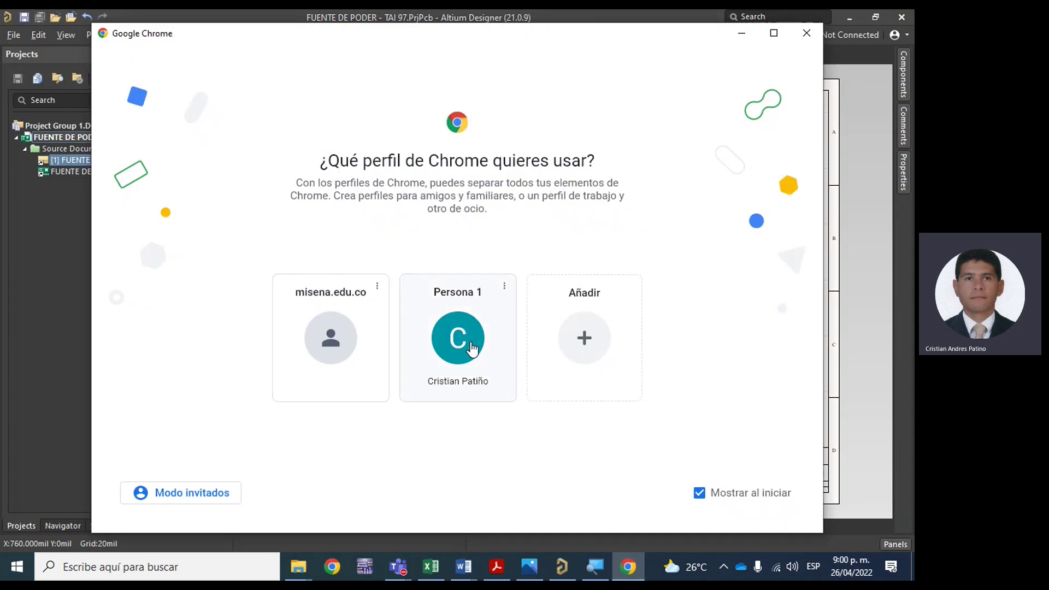
# Sign in to Territorium with the Persona 1 Chrome profile and close the CloudLabs popup
pyautogui.click(471, 344)
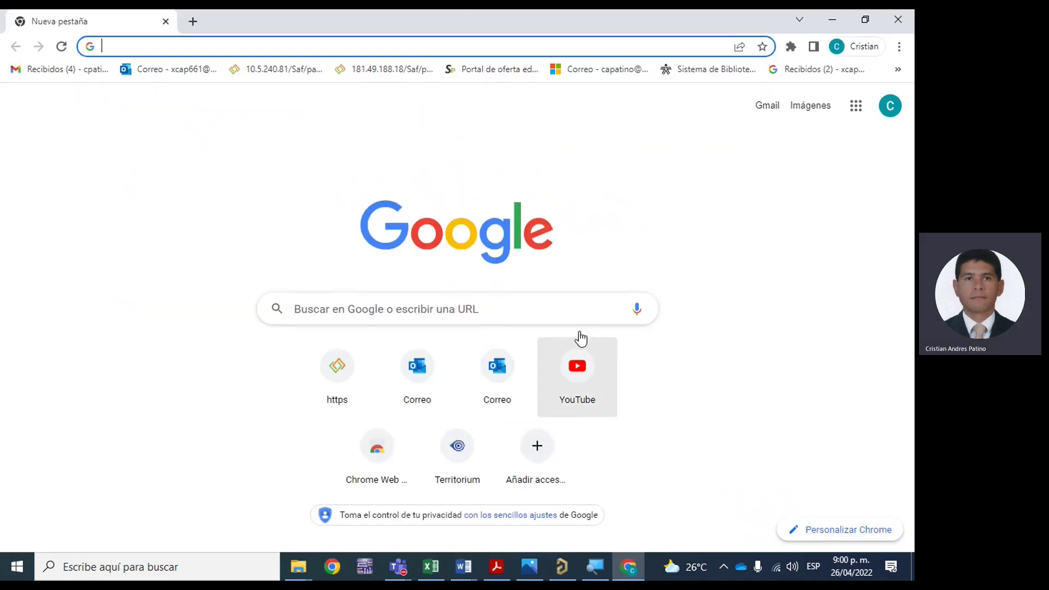
pyautogui.click(453, 448)
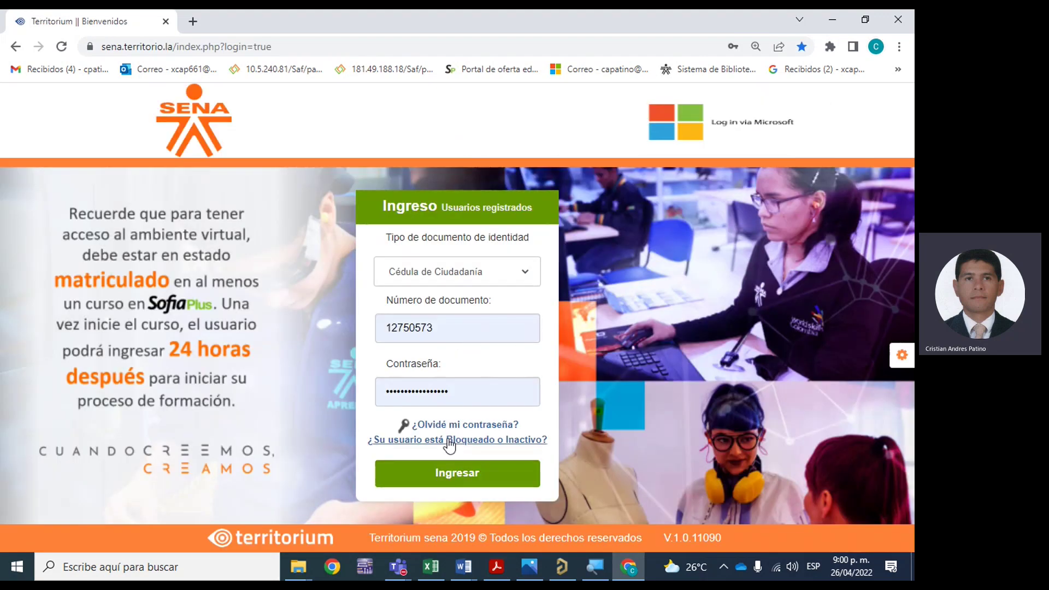
pyautogui.click(447, 475)
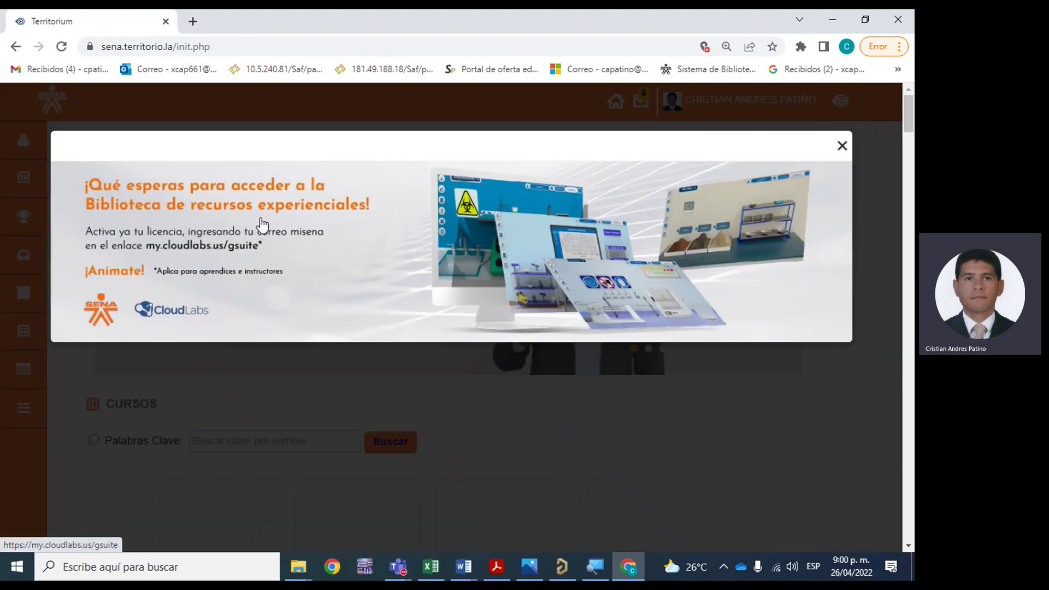
pyautogui.click(842, 146)
# Search courses for 2397293, open AUTOMATIZACIÓN INDUSTRIAL, and start Edición de contenidos
pyautogui.click(291, 434)
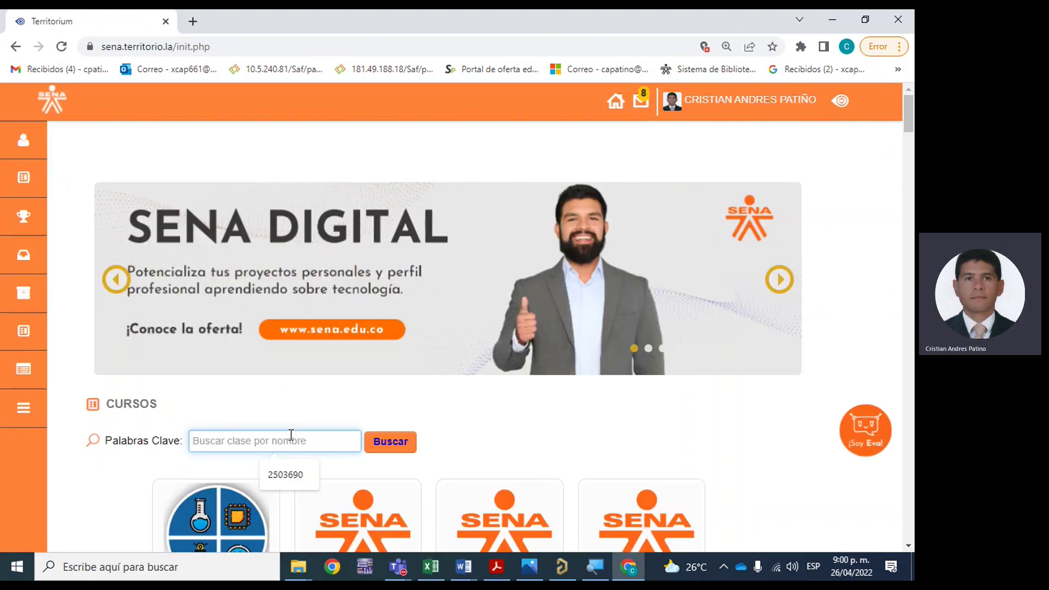
pyautogui.click(193, 21)
pyautogui.click(104, 21)
pyautogui.write('2397793')
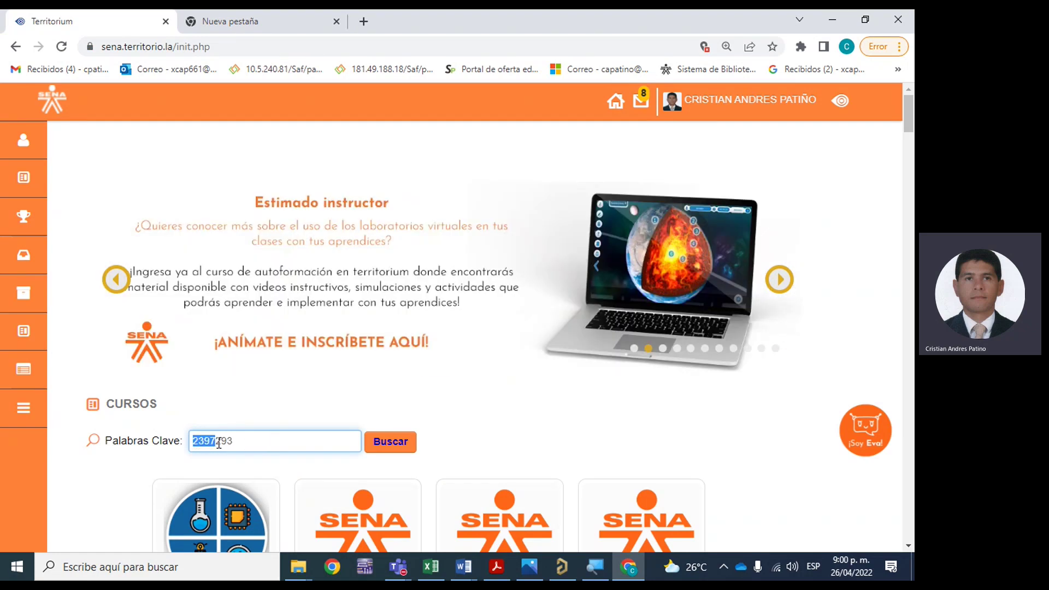
pyautogui.click(389, 442)
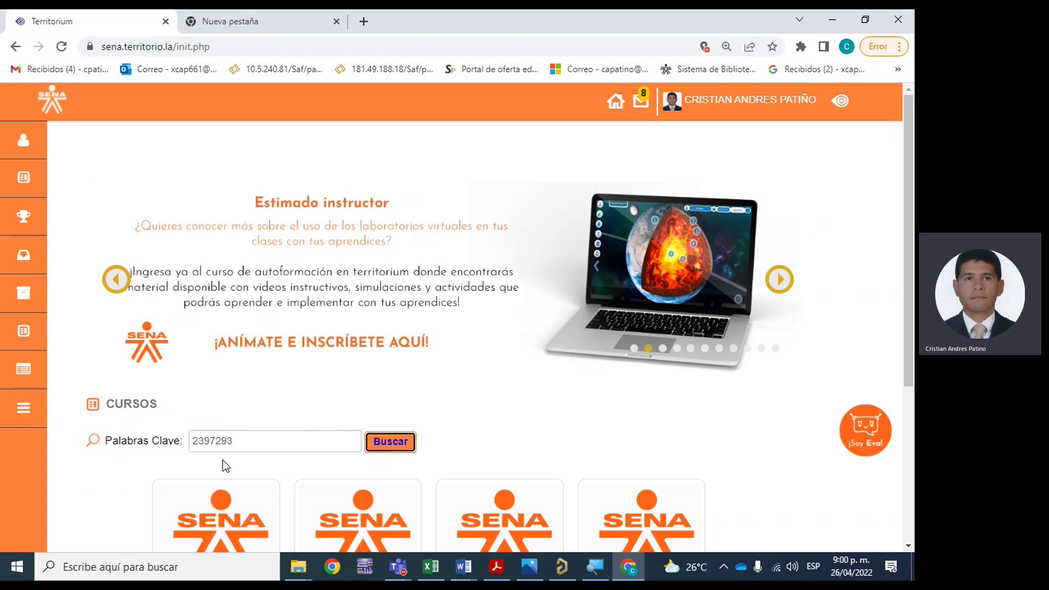
pyautogui.scroll(-4, 219, 465)
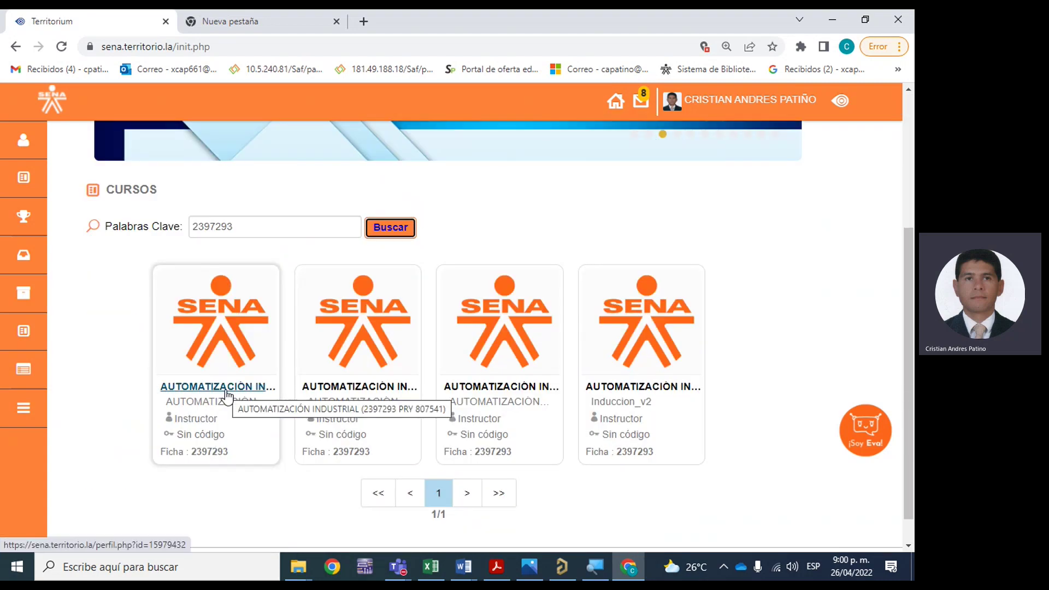
pyautogui.click(194, 386)
pyautogui.scroll(-8, 348, 424)
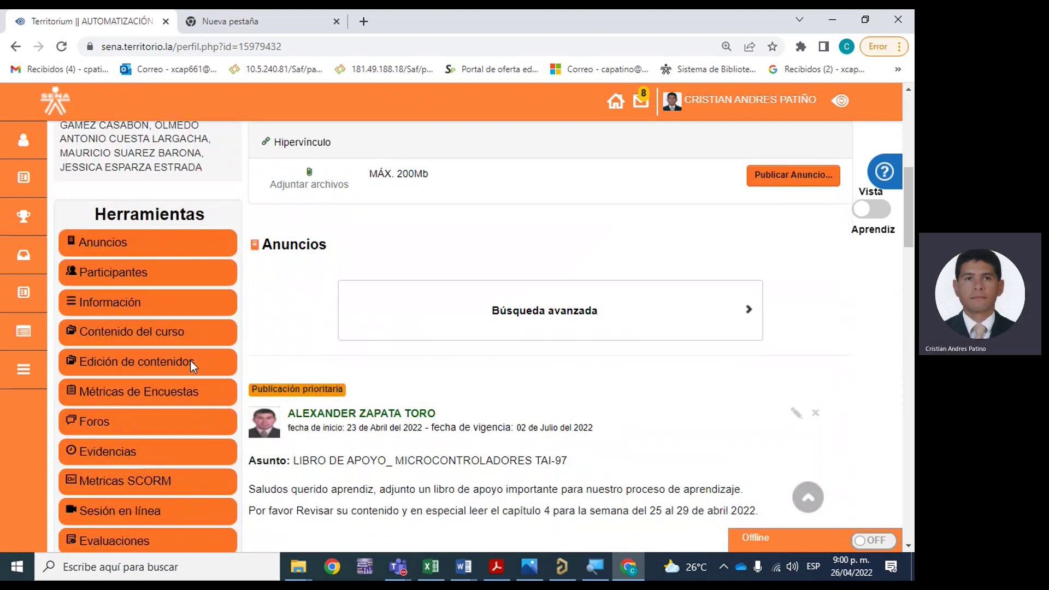
pyautogui.click(191, 361)
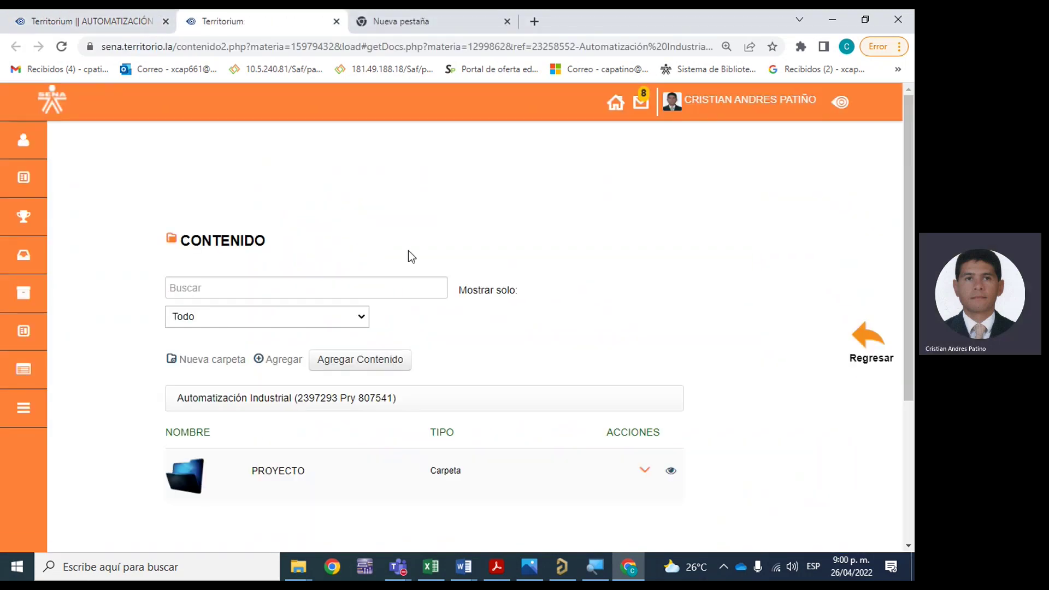
# Go to PROYECTO > FASES DEL PROYECTO FORMATIVO > Fase 2 _ PLANEACION > DISEÑO ELECTRÓNICO > MATERIALES DE APOYO
pyautogui.click(280, 401)
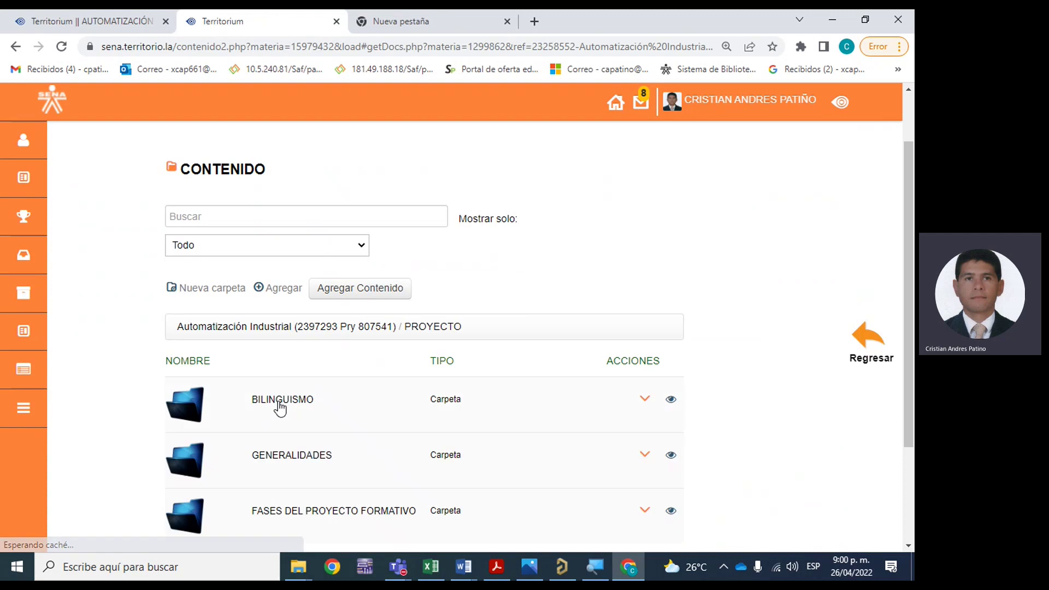
pyautogui.scroll(-3, 360, 393)
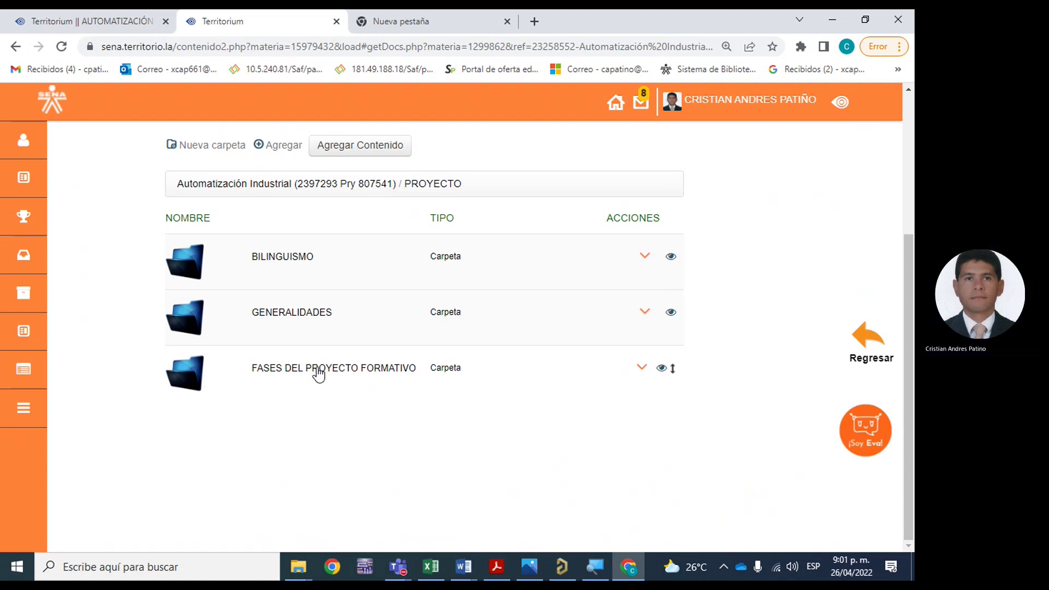
pyautogui.click(317, 375)
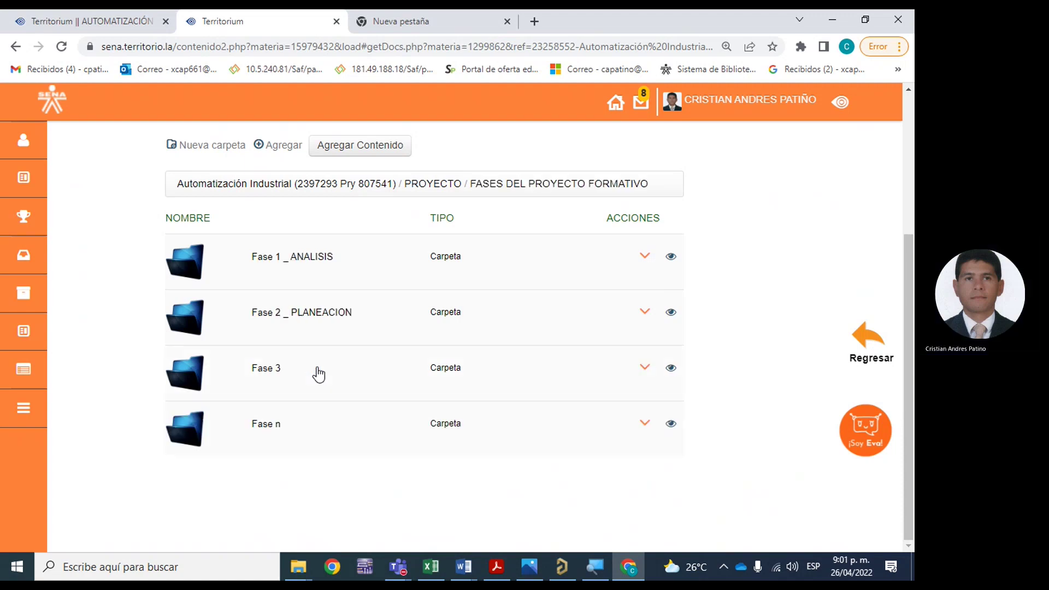
pyautogui.click(300, 320)
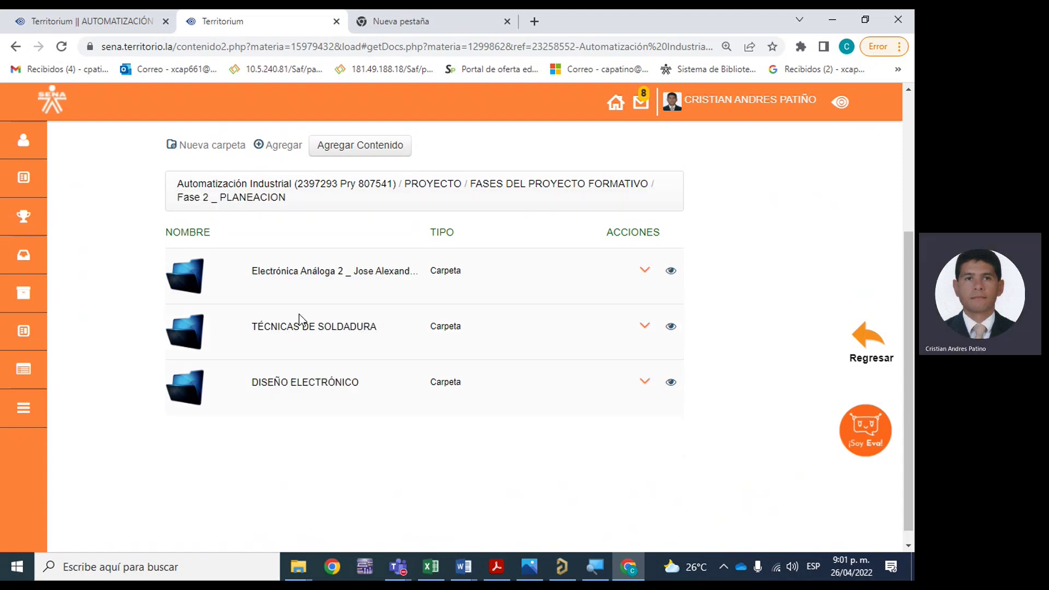
pyautogui.click(296, 385)
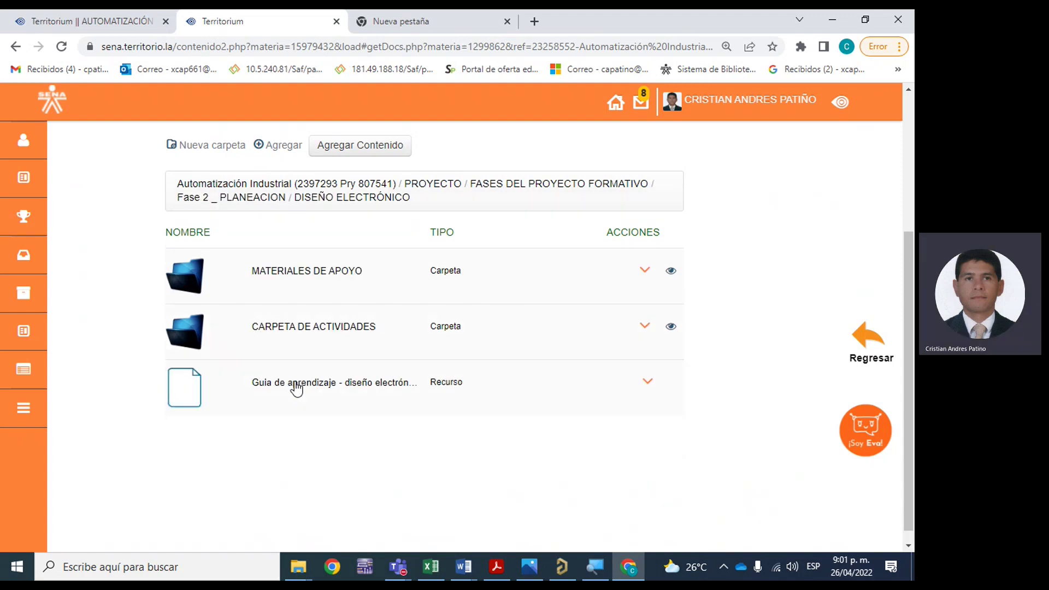
pyautogui.click(306, 273)
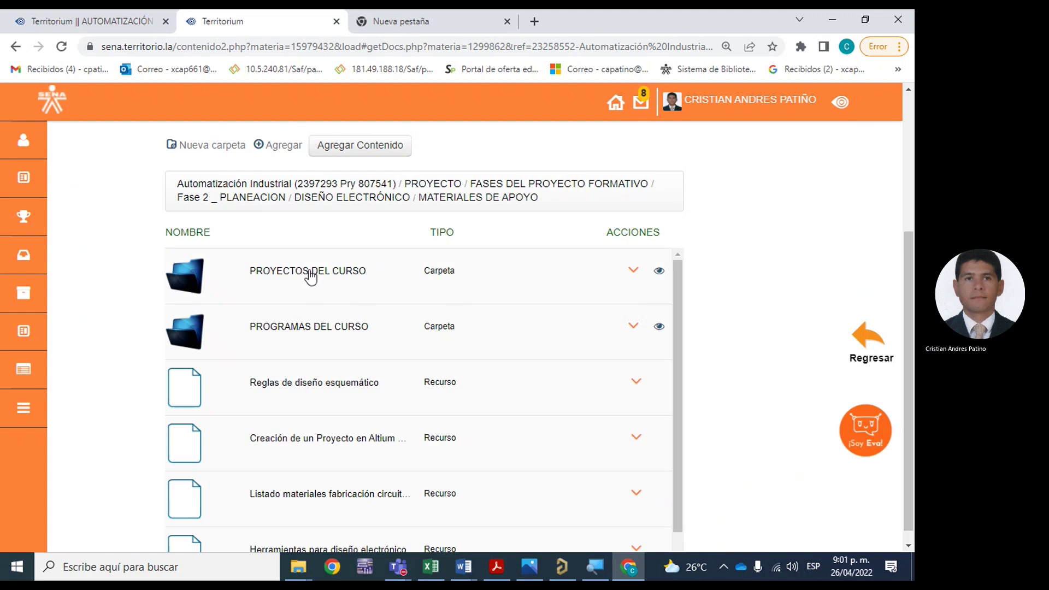
pyautogui.scroll(-1, 338, 401)
pyautogui.scroll(1, 328, 354)
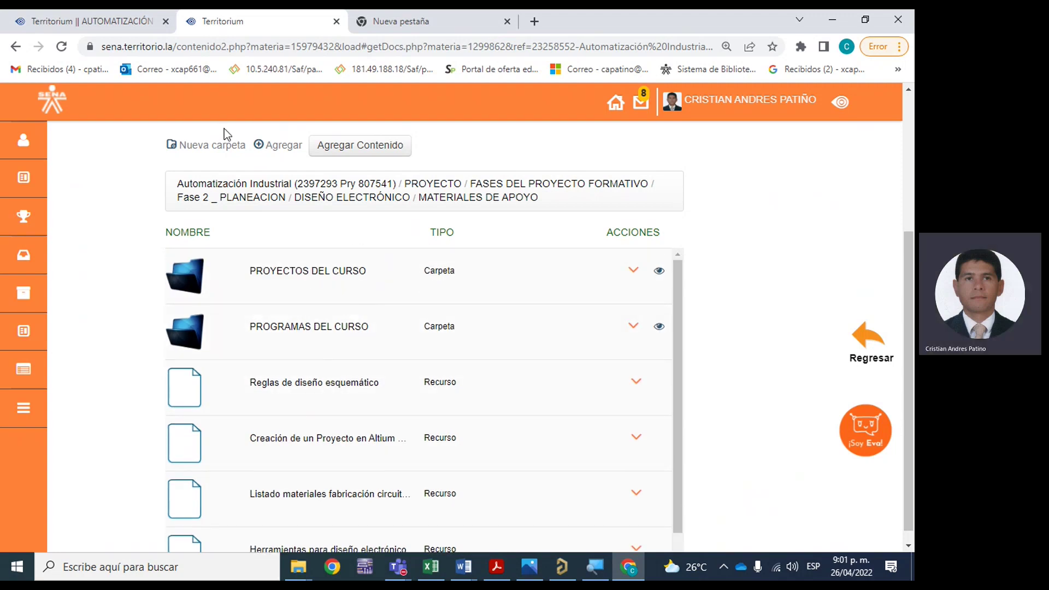
# Create a new folder named LIBRERIAS DEL CURSO
pyautogui.click(208, 145)
pyautogui.click(333, 264)
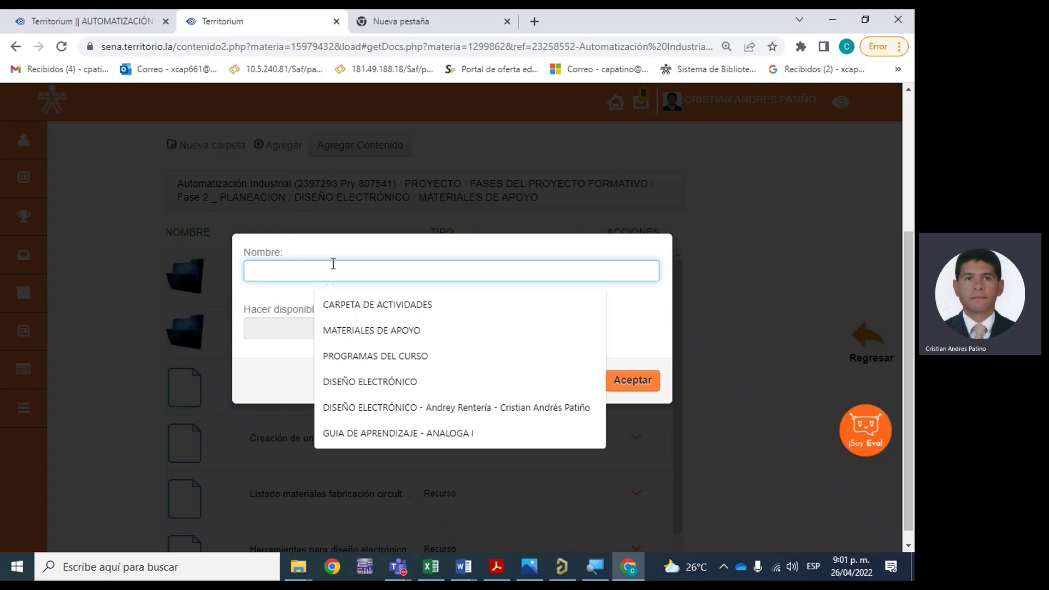
pyautogui.write('Ll')
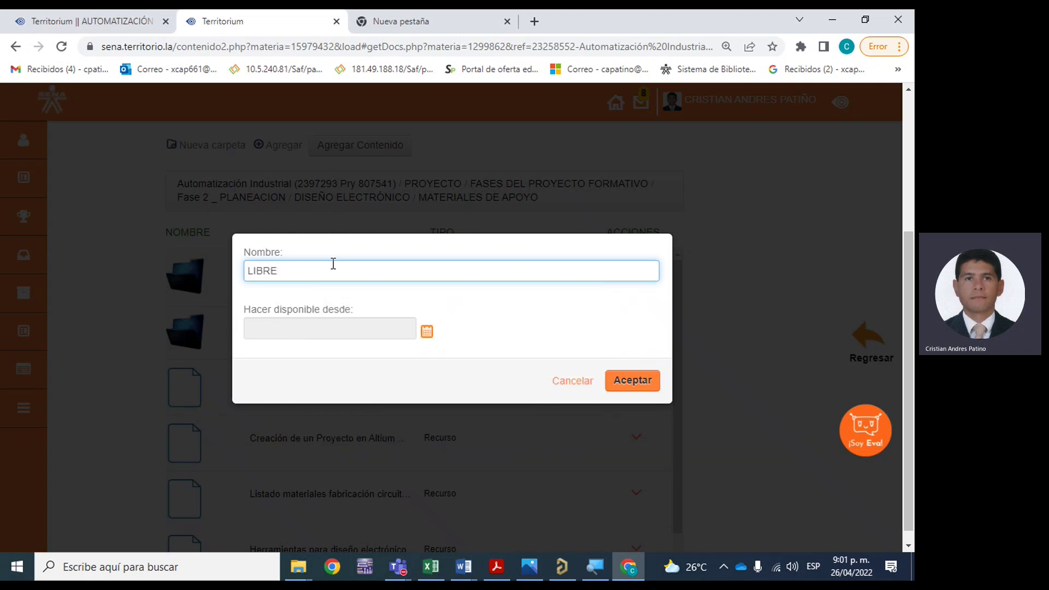
pyautogui.write('BRERIAS DE')
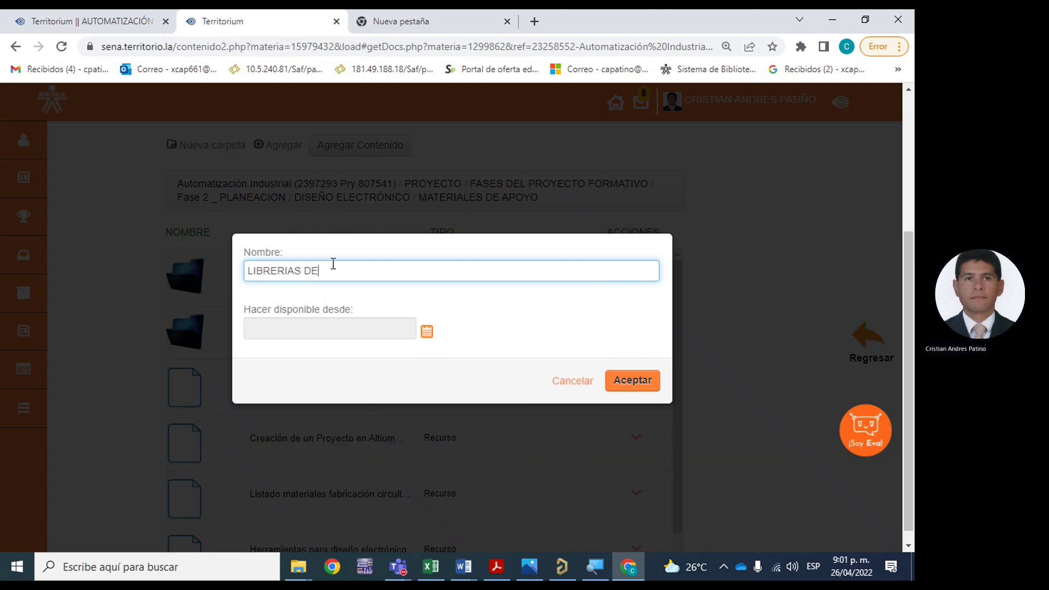
pyautogui.write('L CURSO')
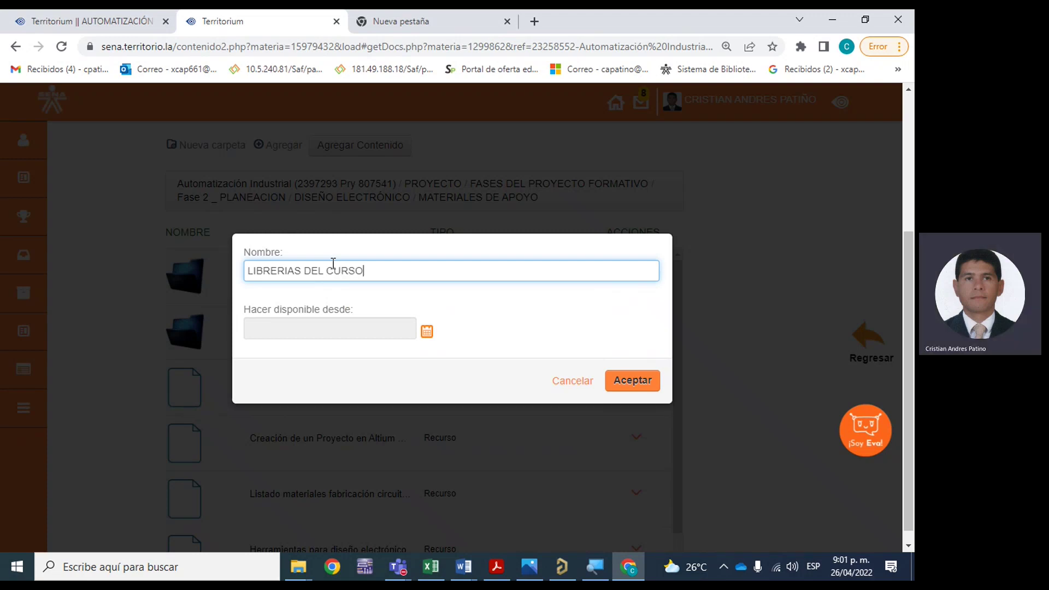
pyautogui.click(651, 379)
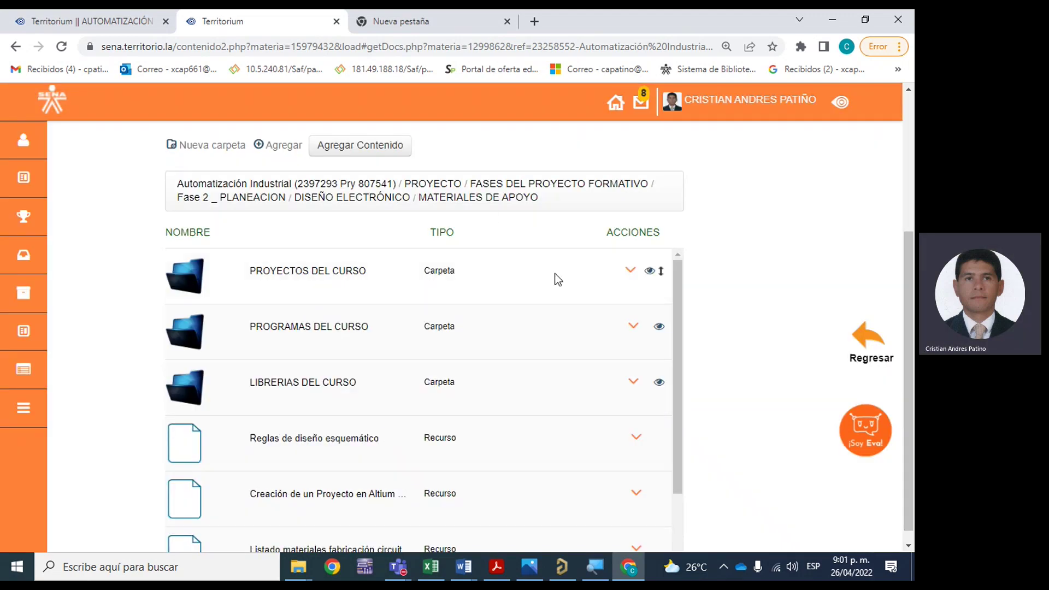
# Open LIBRERIAS DEL CURSO and begin a new resource named LIBRERIAS DEL CURSO
pyautogui.scroll(-1, 523, 311)
pyautogui.click(293, 311)
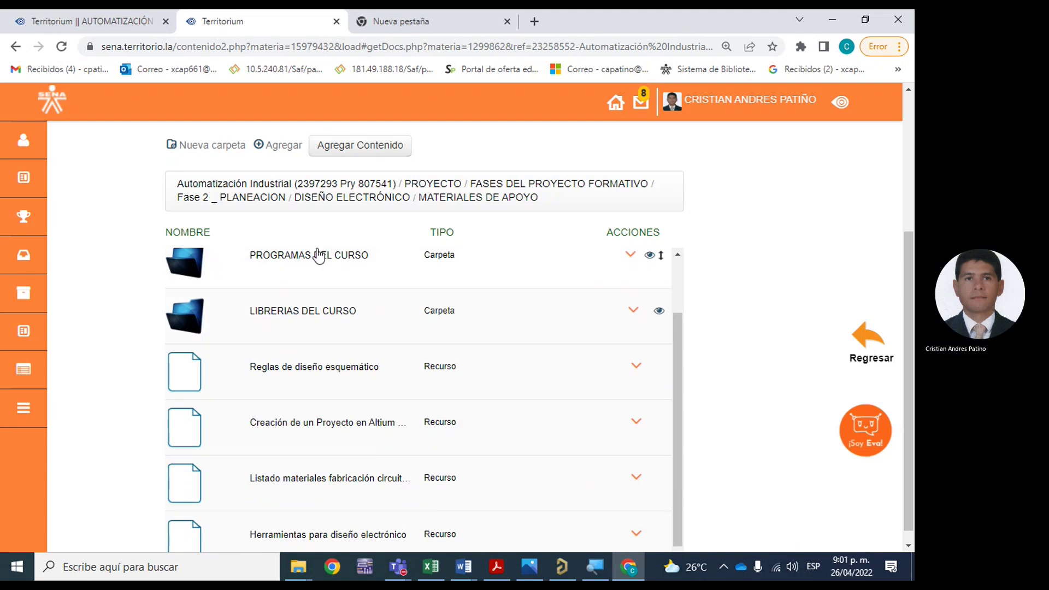
pyautogui.click(280, 148)
pyautogui.click(321, 249)
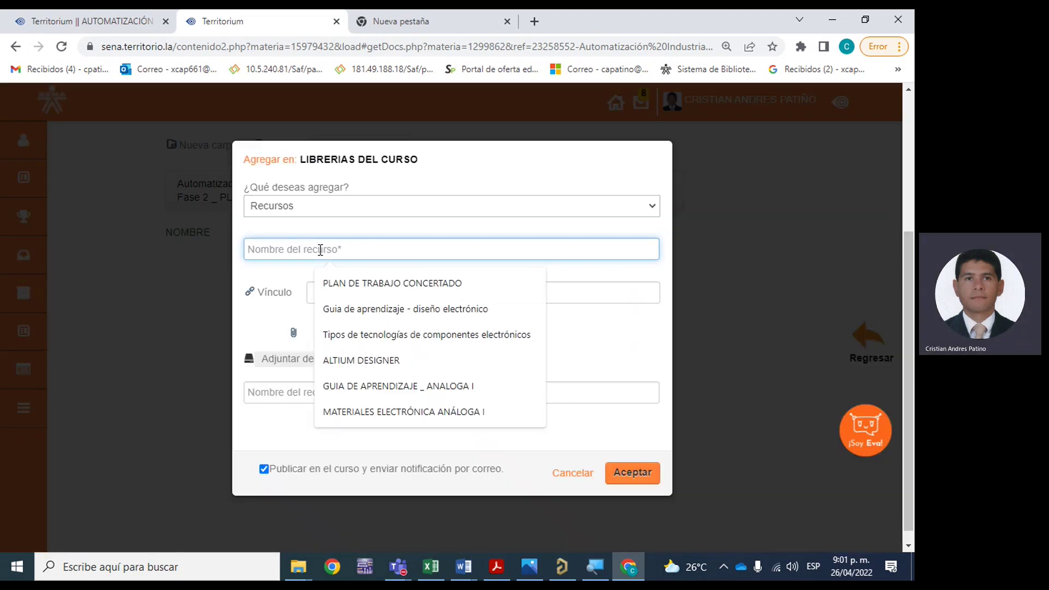
pyautogui.write('Li')
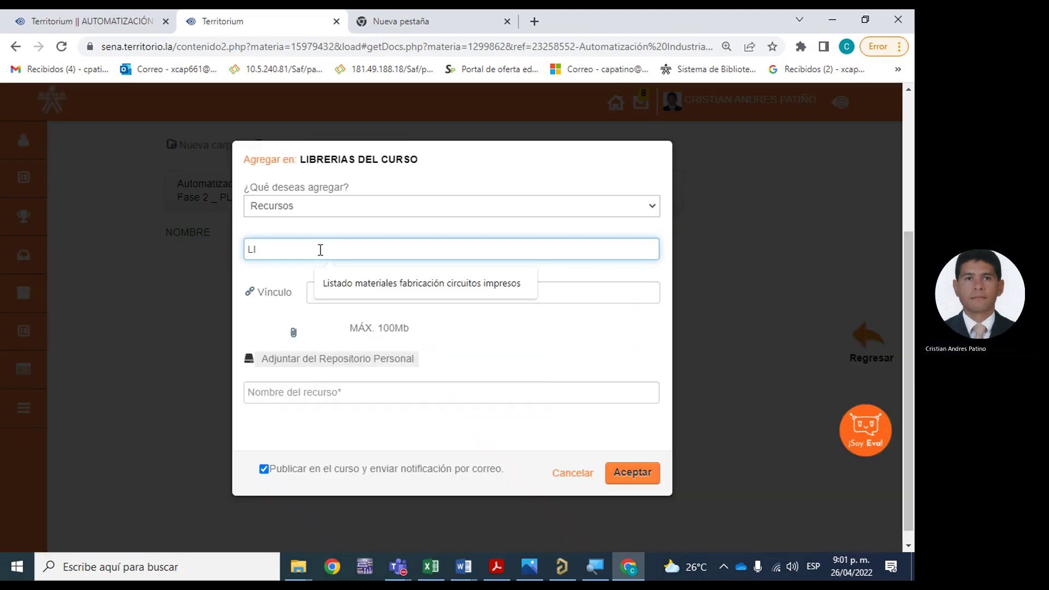
pyautogui.write('BRERIAS DEL CURSO')
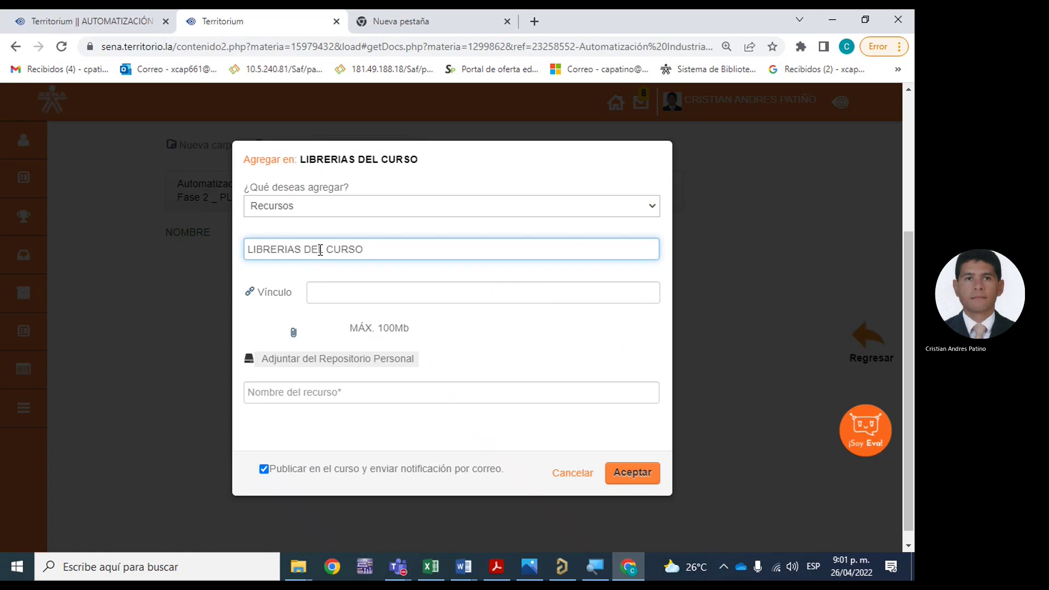
pyautogui.hotkey('alt', 'Tab')
pyautogui.hotkey('alt', 'Tab')
pyautogui.hotkey('alt', 'Tab')
pyautogui.hotkey('alt', 'Tab')
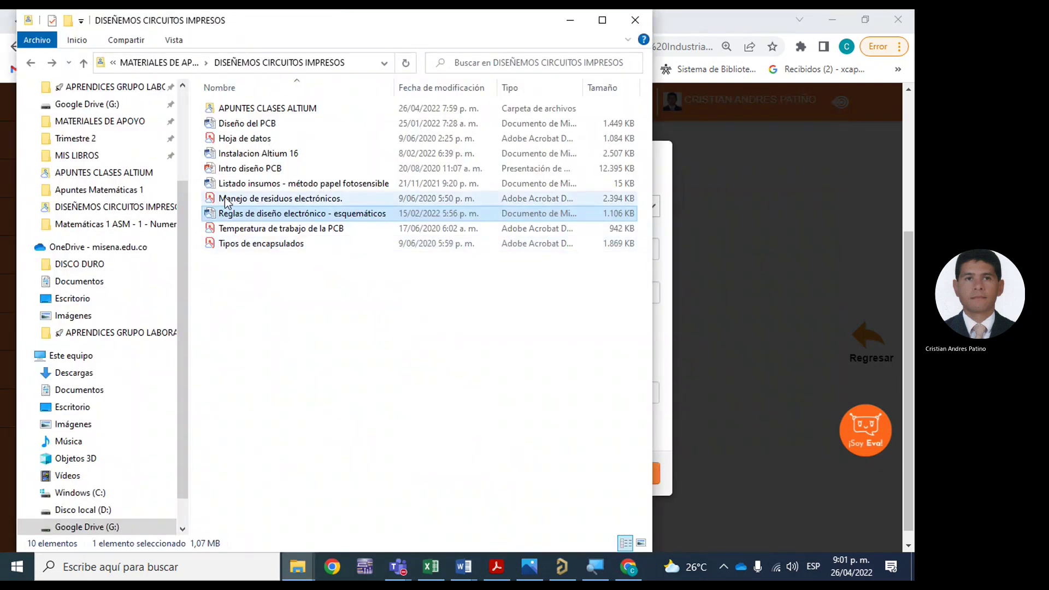
# Open Escritorio > PROYECTO FUENTE DE PODER > LIBRERIAS and select all 31 library files
pyautogui.scroll(1, 154, 247)
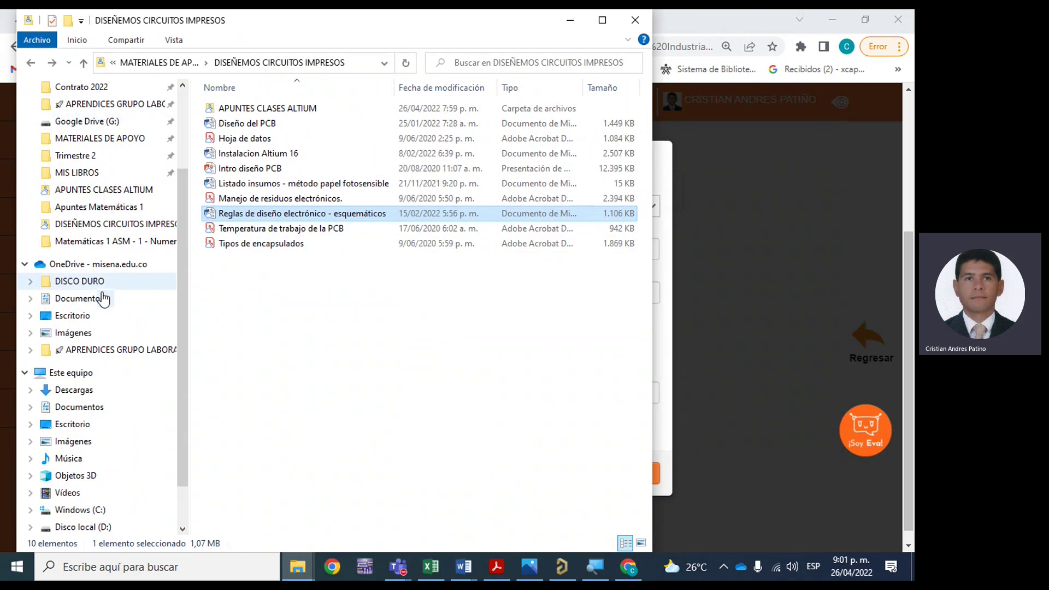
pyautogui.click(110, 317)
pyautogui.doubleClick(251, 107)
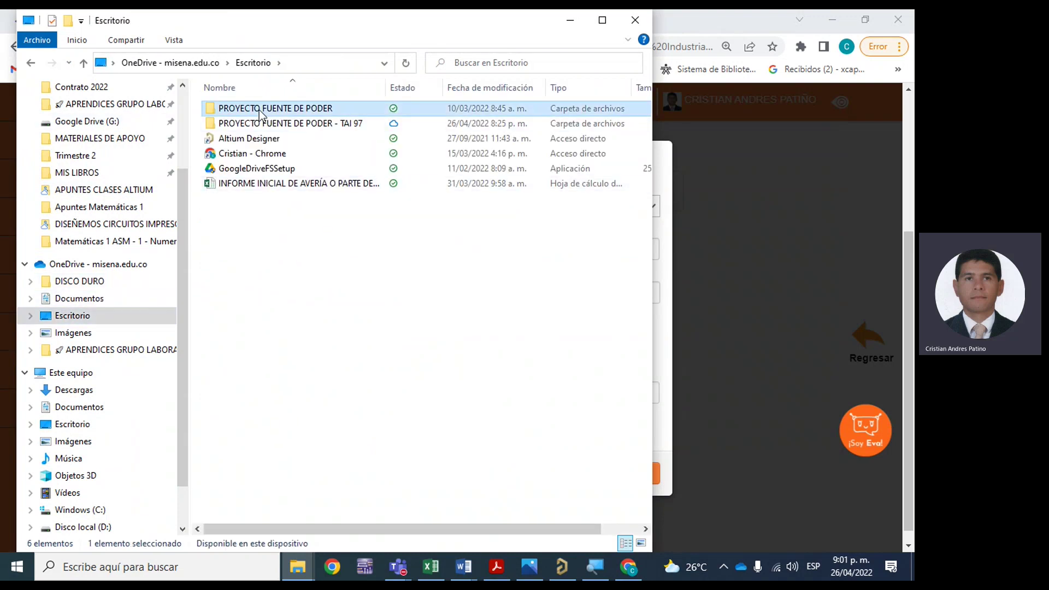
pyautogui.doubleClick(243, 153)
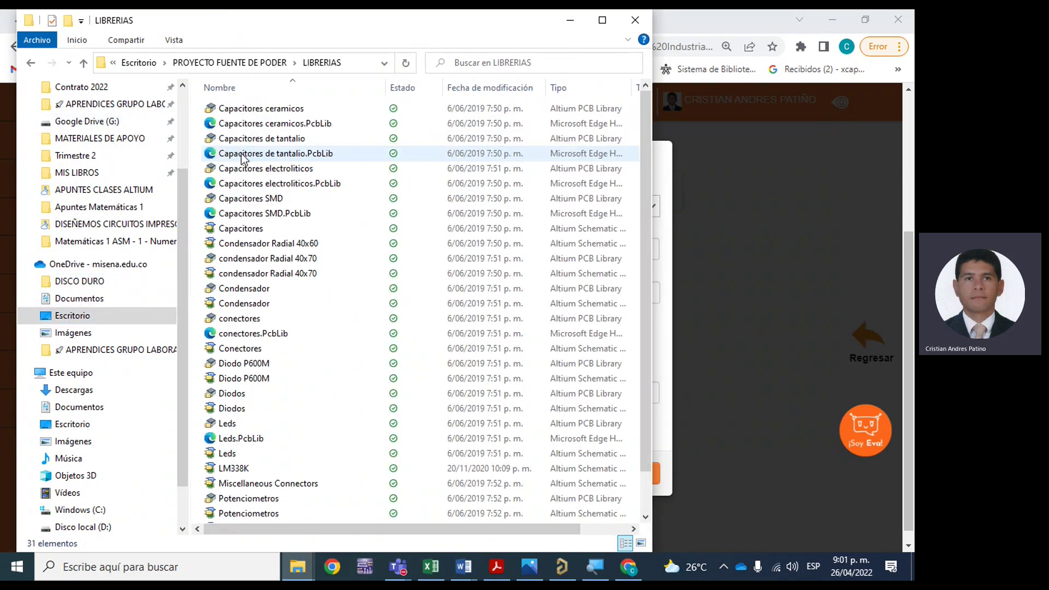
pyautogui.click(30, 62)
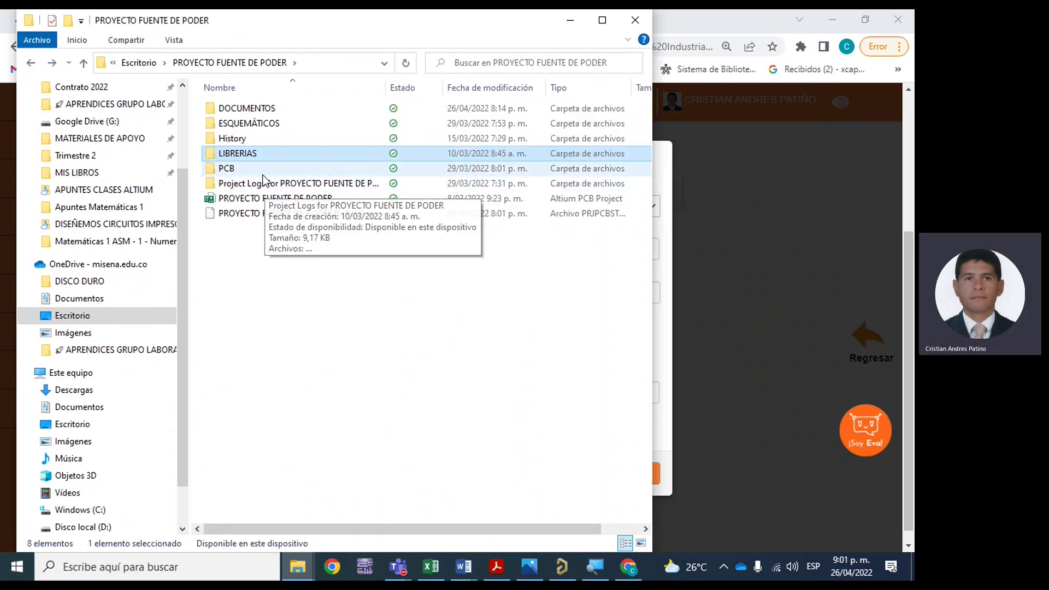
pyautogui.doubleClick(260, 158)
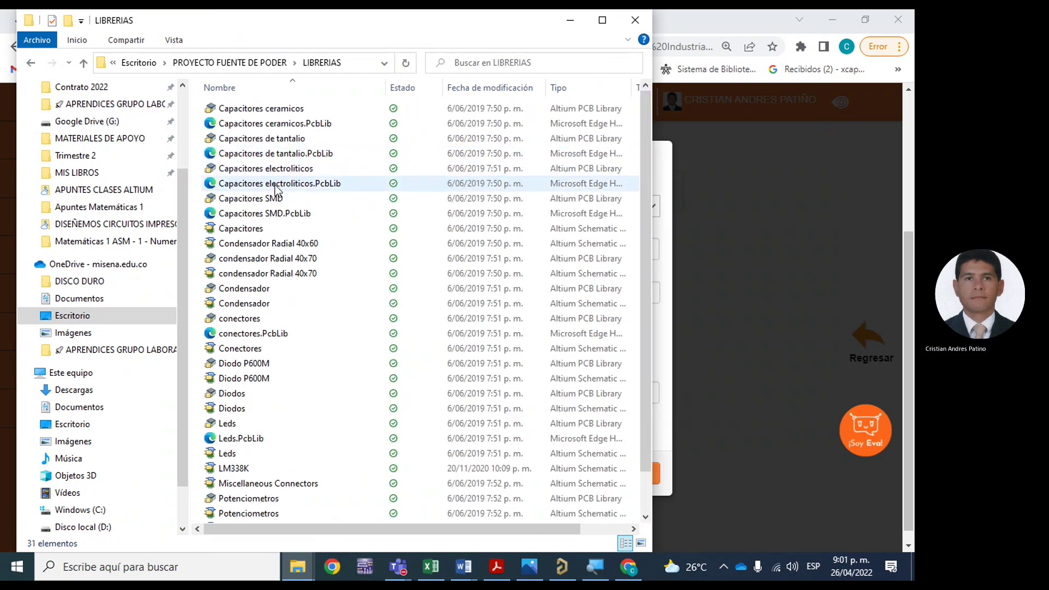
pyautogui.click(31, 64)
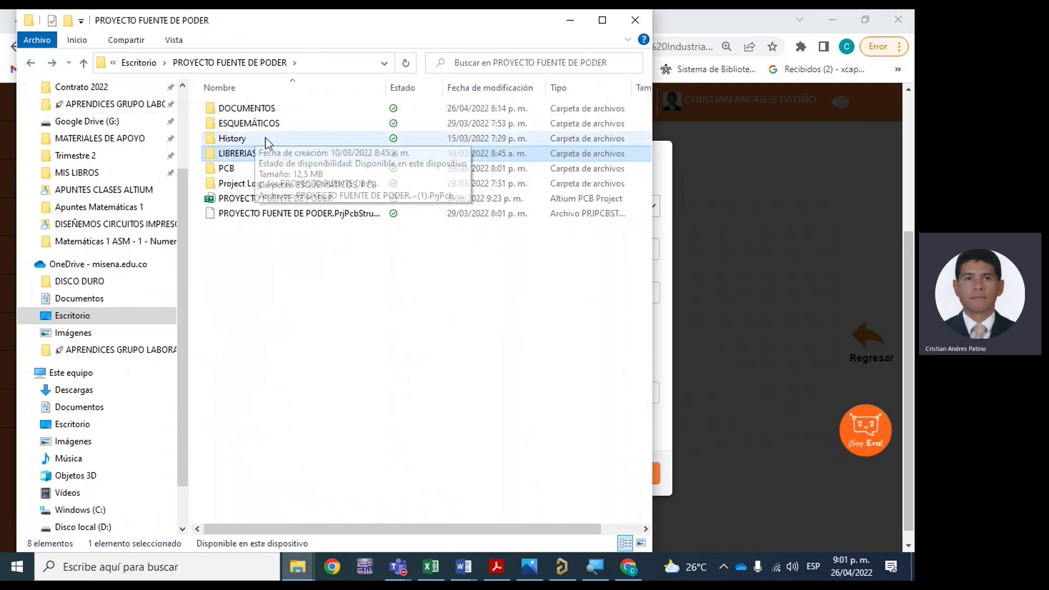
pyautogui.doubleClick(262, 153)
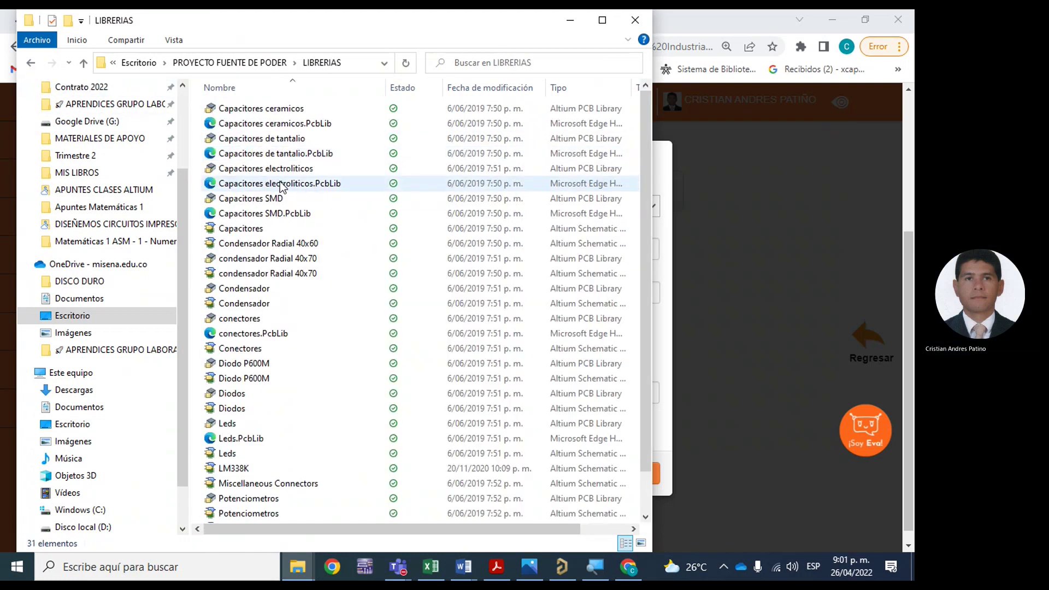
pyautogui.hotkey('ctrl', 'a')
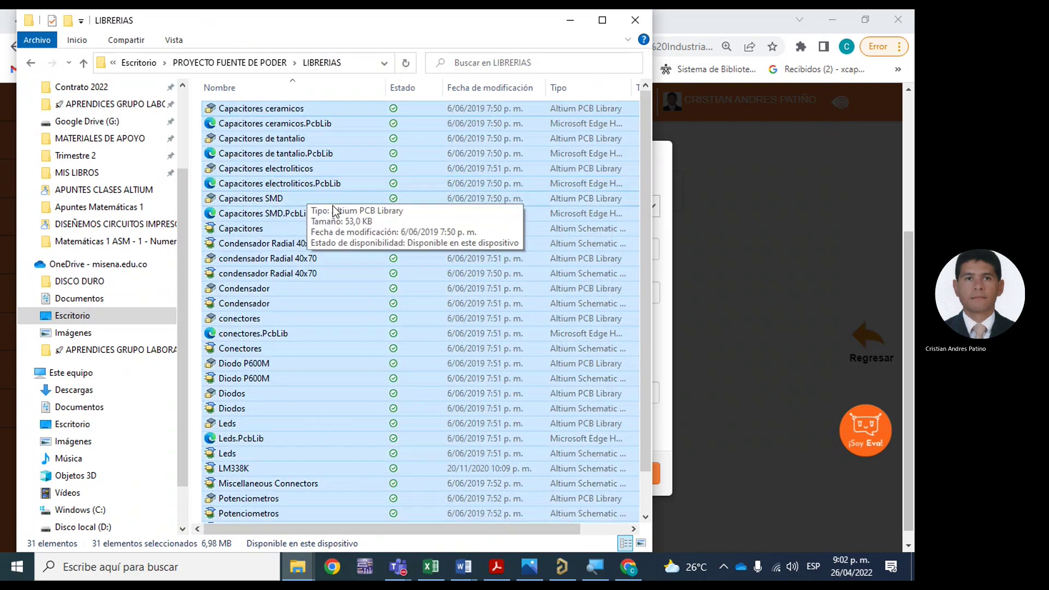
pyautogui.click(666, 174)
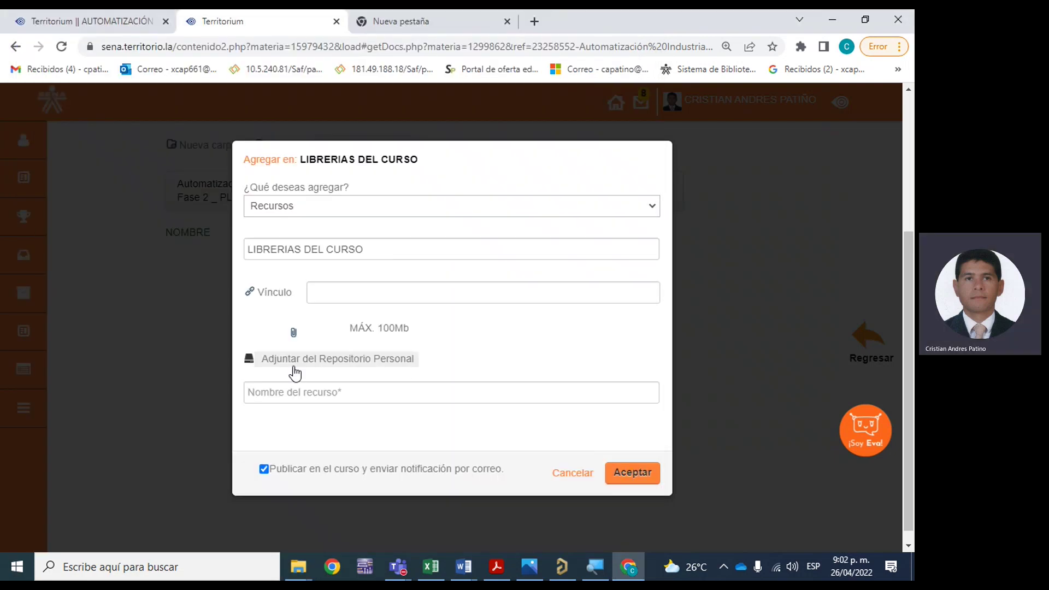
# Attach every file from PROYECTO FUENTE DE PODER > LIBRERIAS and dismiss the 'El archivo es muy grande' warning
pyautogui.click(282, 333)
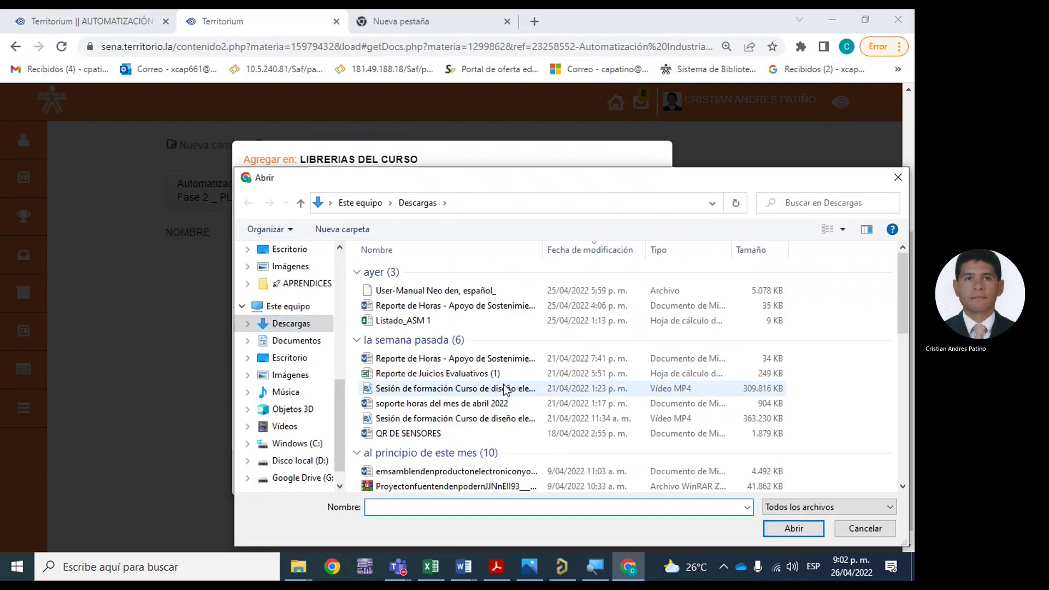
pyautogui.scroll(1, 291, 395)
pyautogui.click(290, 392)
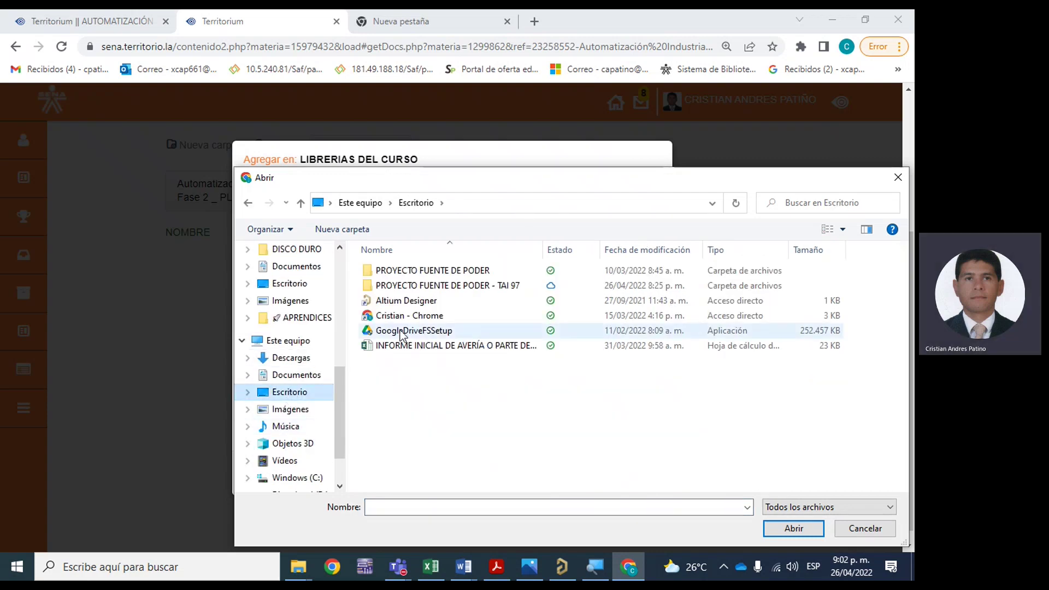
pyautogui.doubleClick(417, 271)
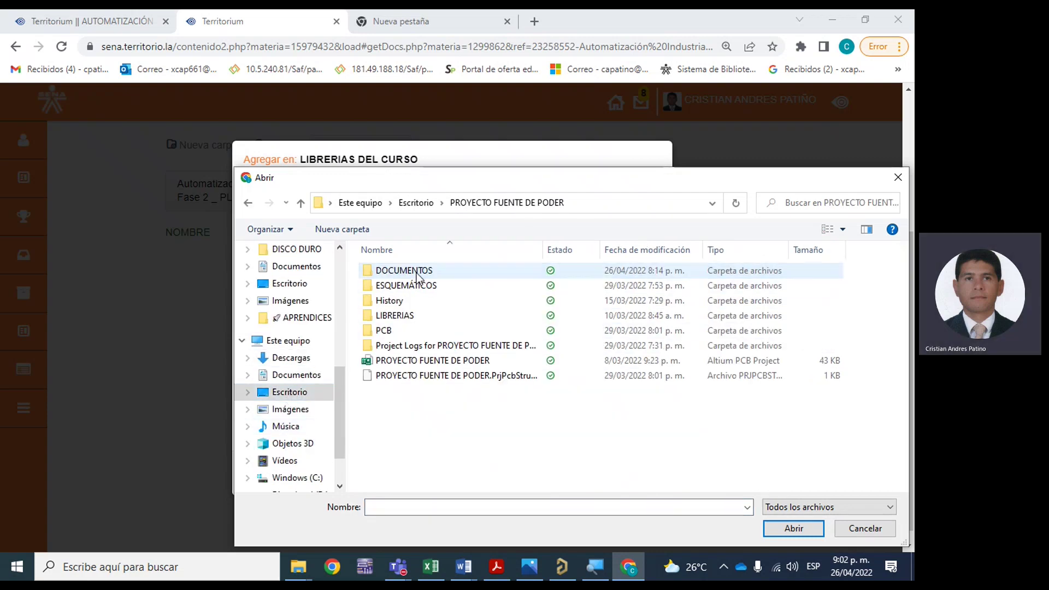
pyautogui.doubleClick(403, 315)
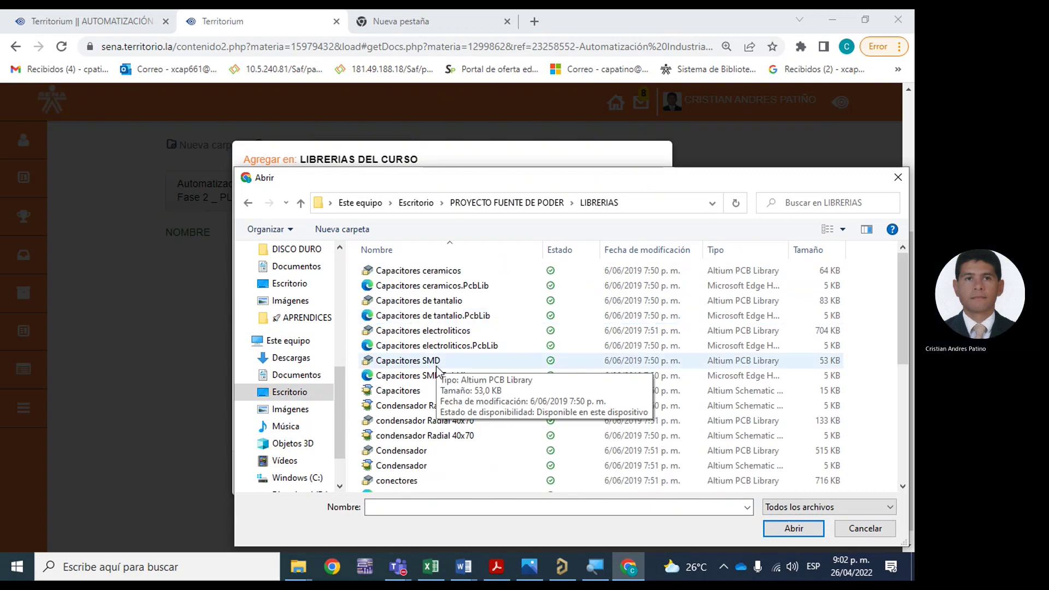
pyautogui.hotkey('ctrl', 'a')
pyautogui.click(791, 528)
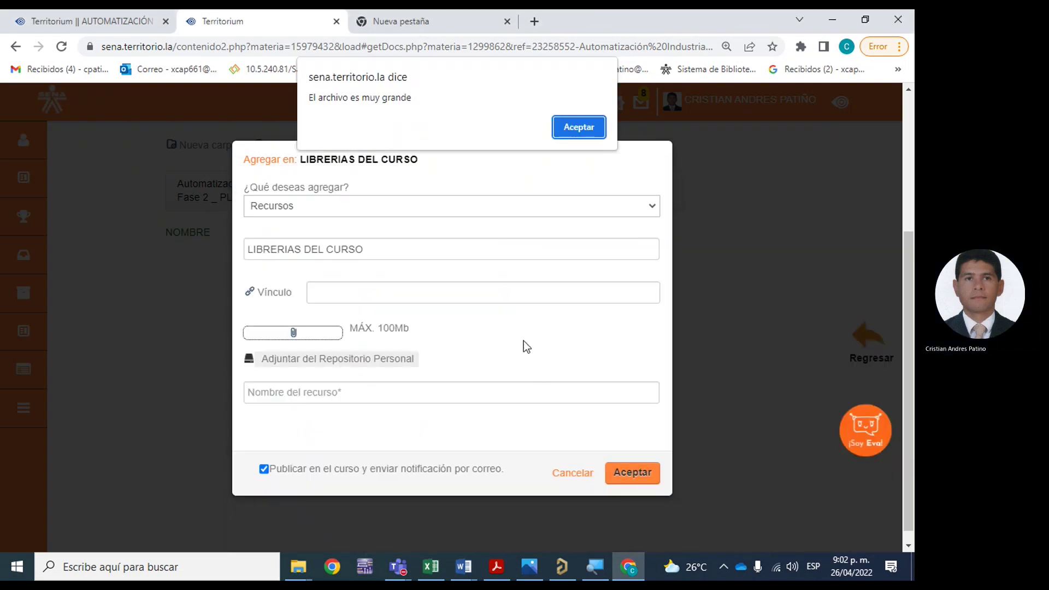
pyautogui.click(581, 128)
pyautogui.hotkey('alt', 'Tab')
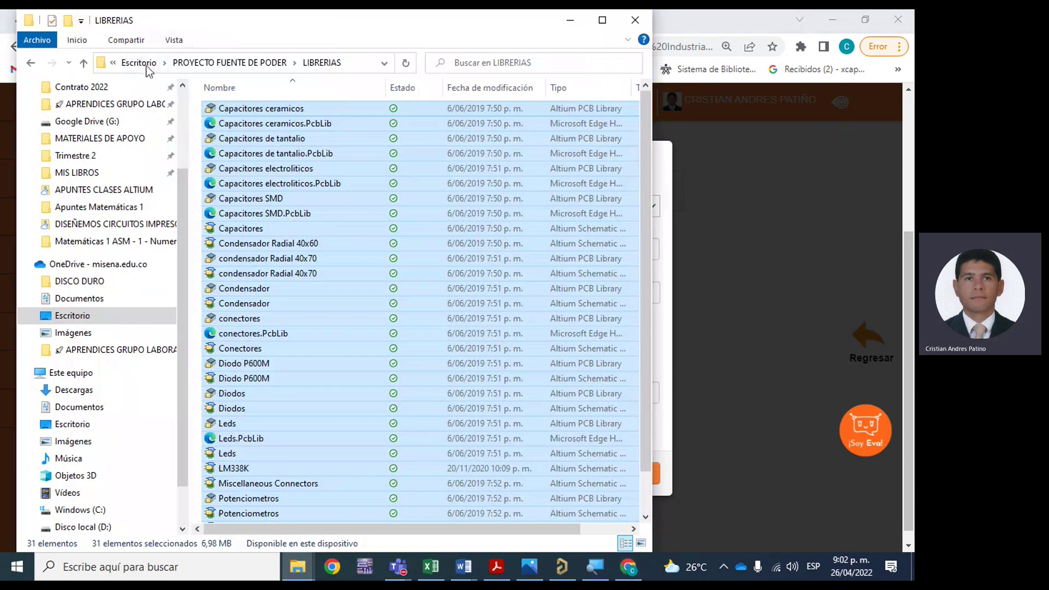
# Navigate OneDrive's DISCO DURO > Mis proyectos > AREA LABORAL > SENA > PROYECTOS EN ALTIUM
pyautogui.click(146, 66)
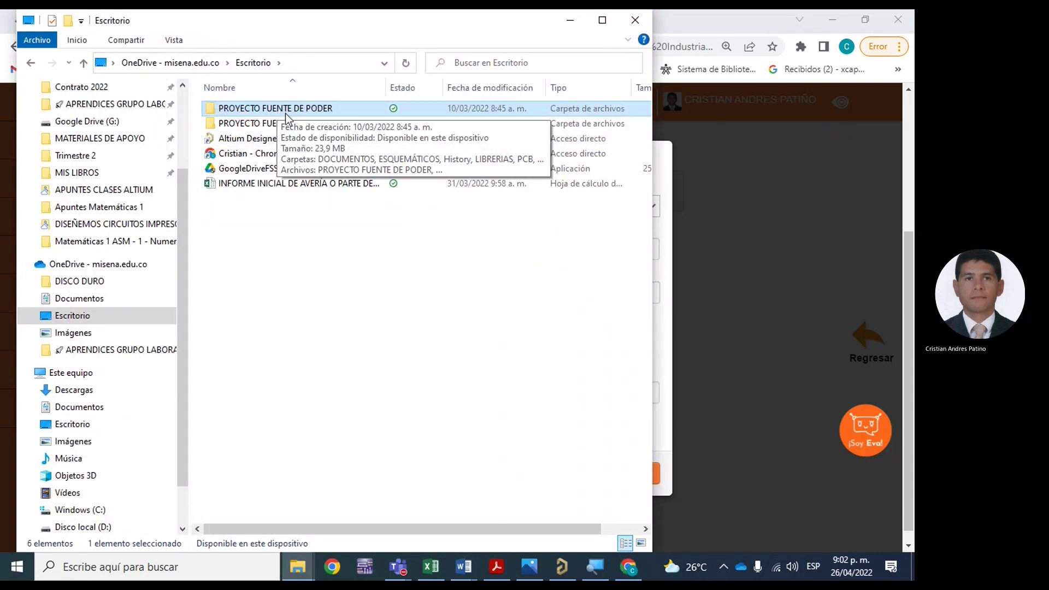
pyautogui.click(237, 109)
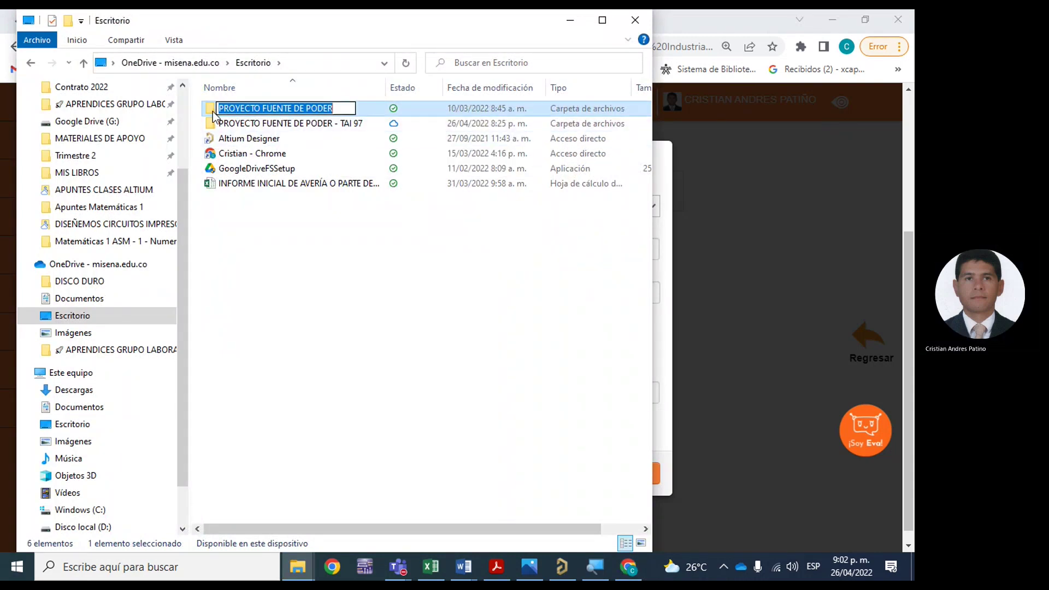
pyautogui.press('Escape')
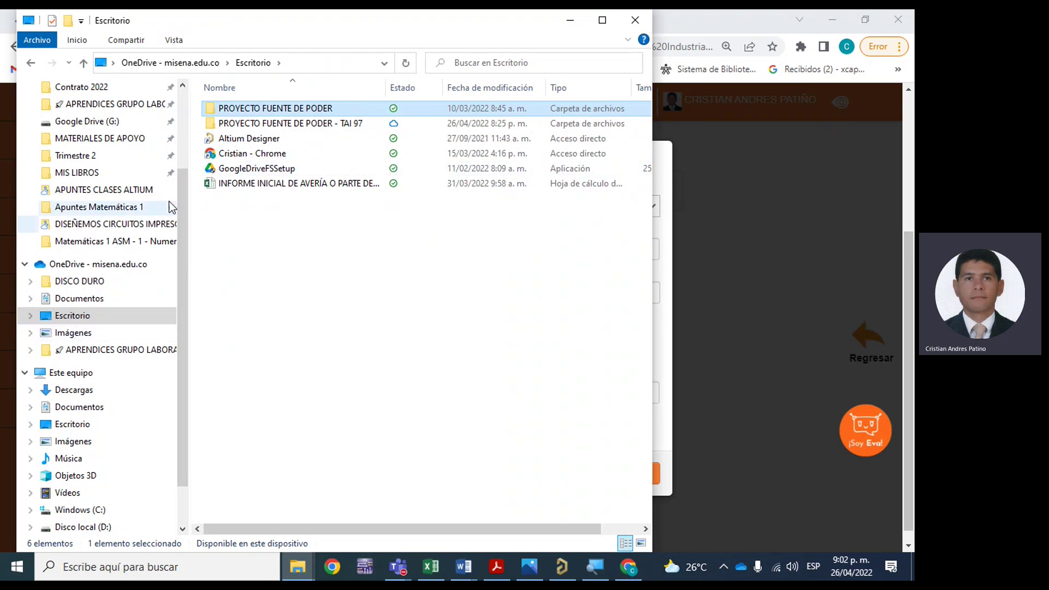
pyautogui.click(82, 282)
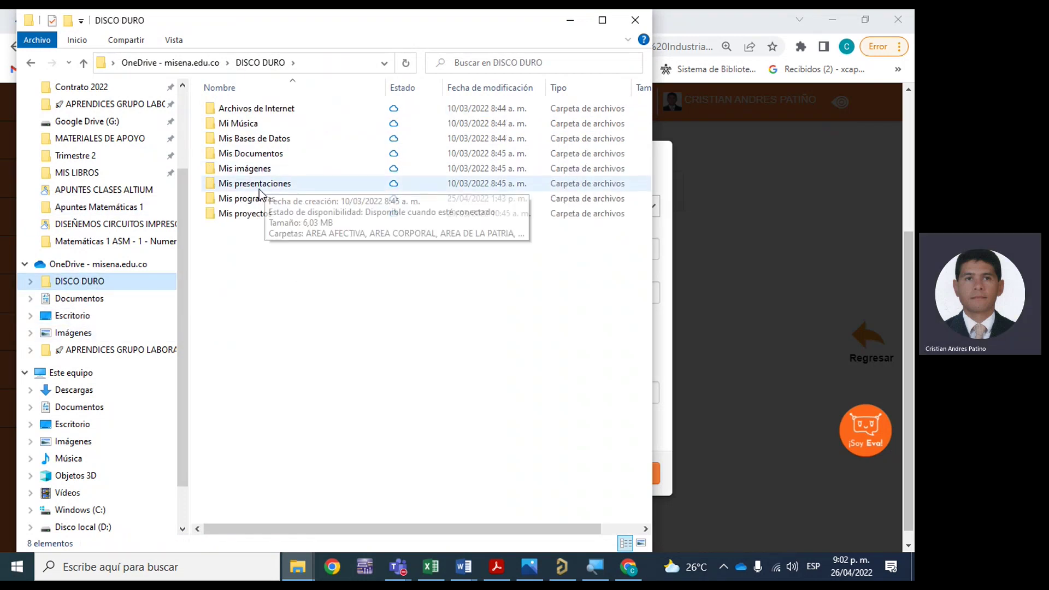
pyautogui.doubleClick(252, 214)
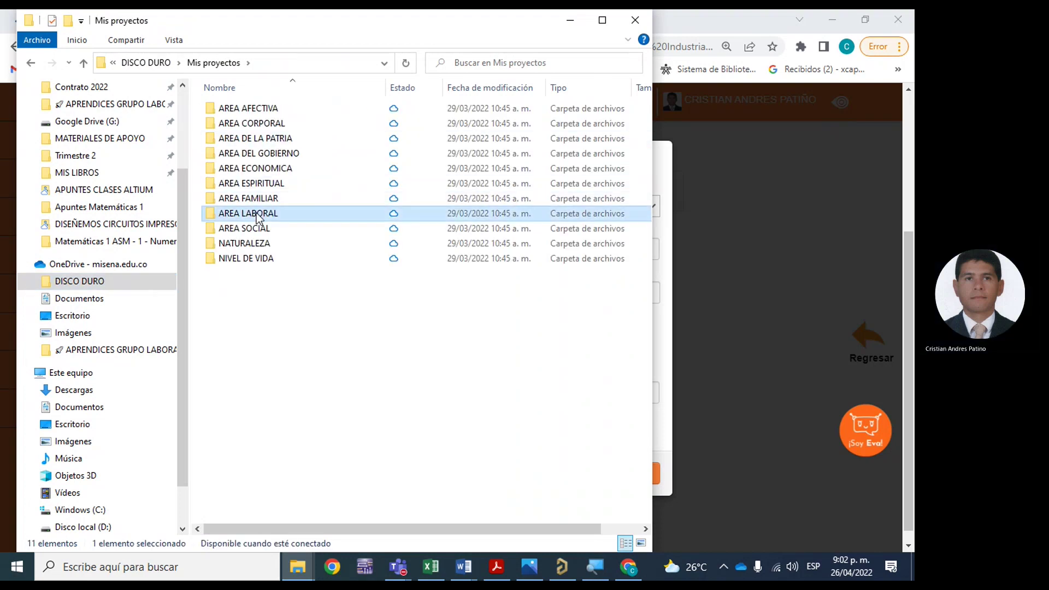
pyautogui.doubleClick(255, 214)
pyautogui.doubleClick(253, 198)
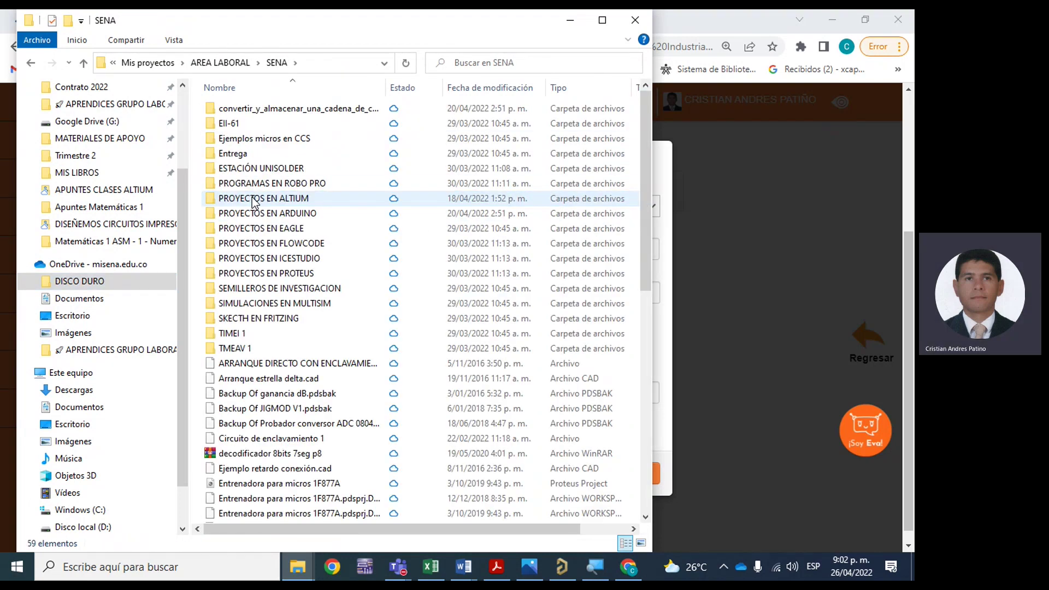
pyautogui.click(269, 199)
pyautogui.doubleClick(270, 199)
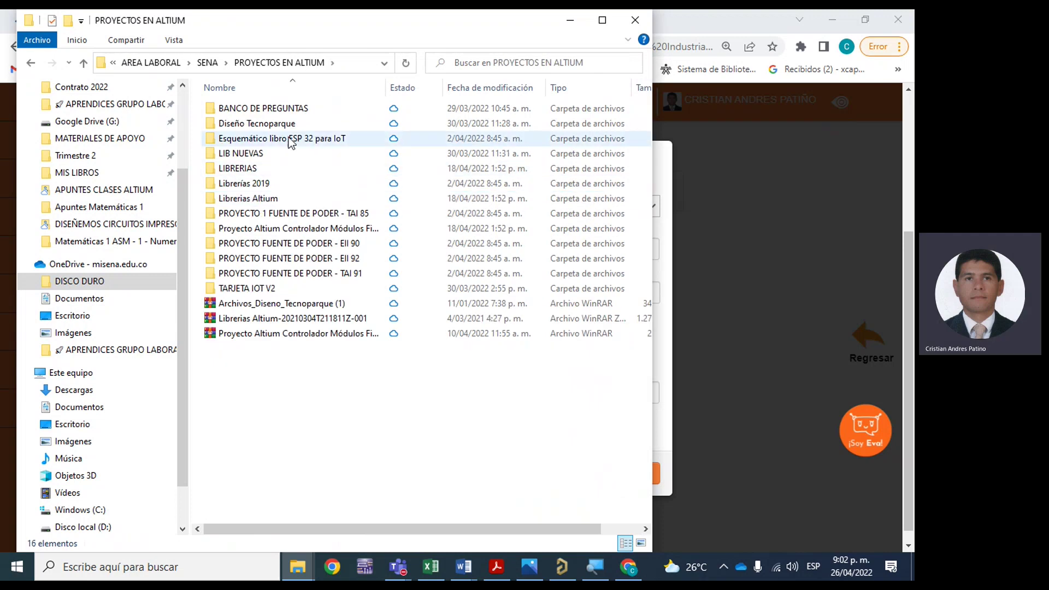
# Check the contents of Librerías 2019, then bring up its context menu
pyautogui.click(269, 187)
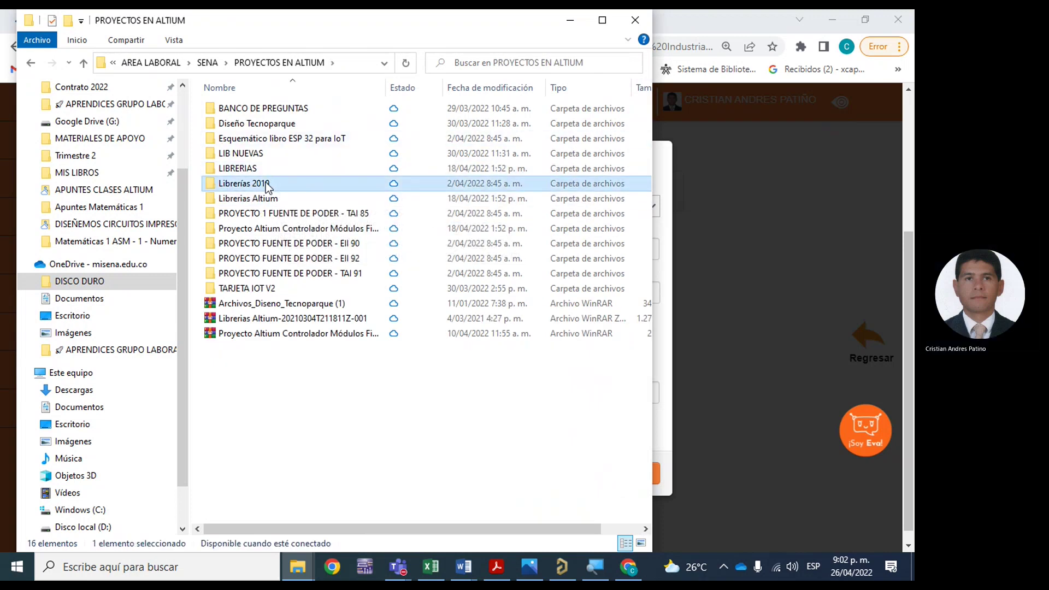
pyautogui.doubleClick(263, 187)
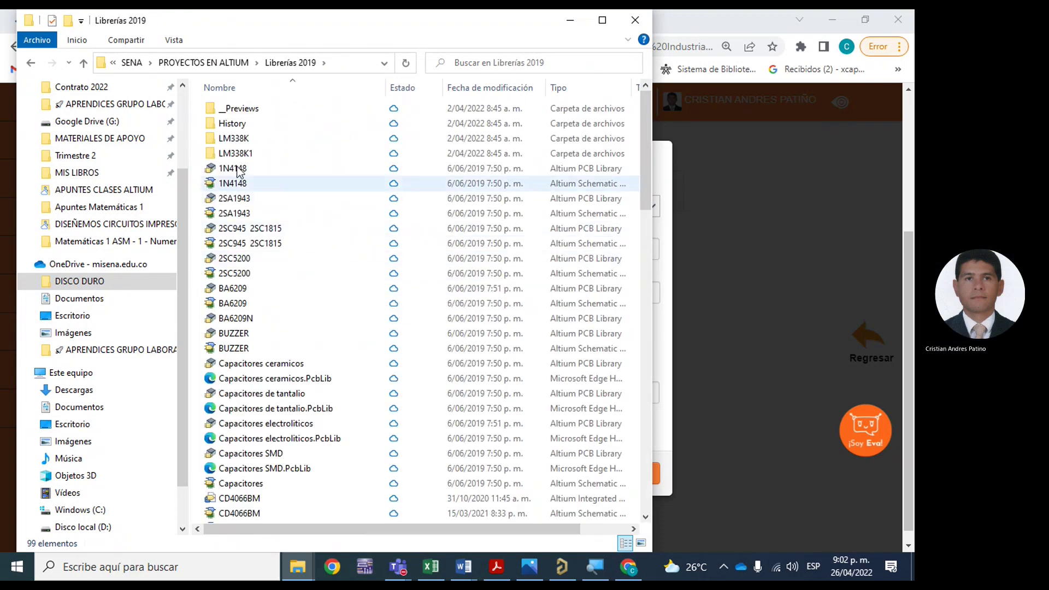
pyautogui.click(31, 63)
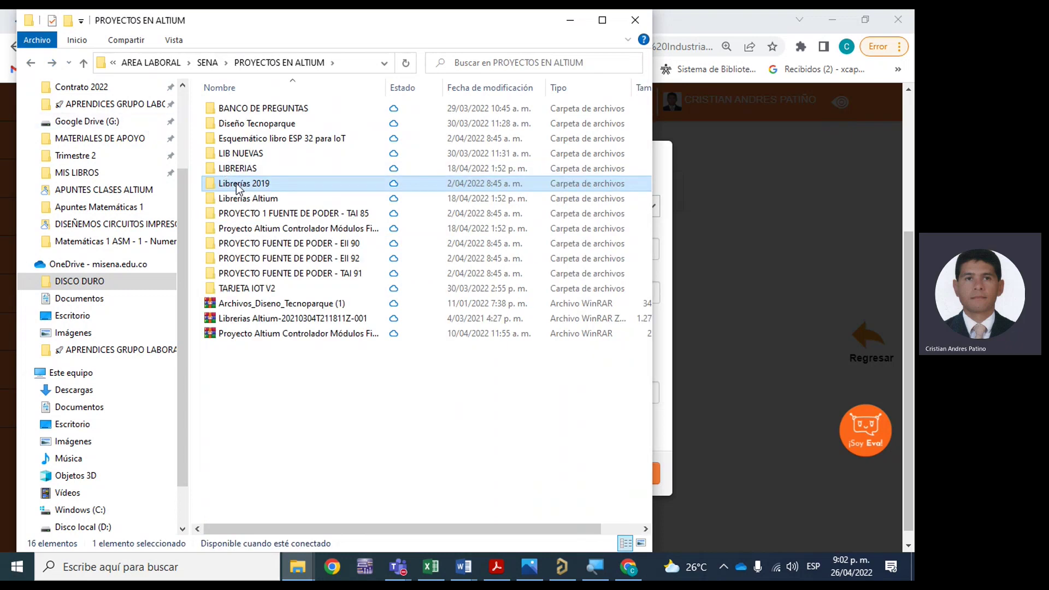
pyautogui.doubleClick(237, 185)
pyautogui.rightClick(236, 183)
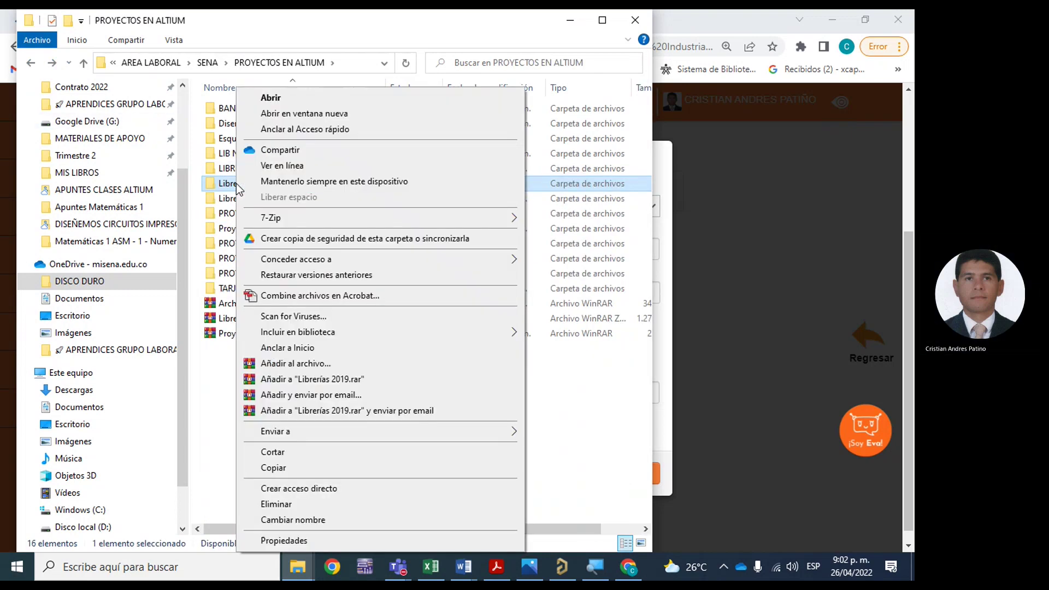
# Create a Librerías 2019 sharing link with Permitir la edición unchecked and copy it
pyautogui.click(266, 148)
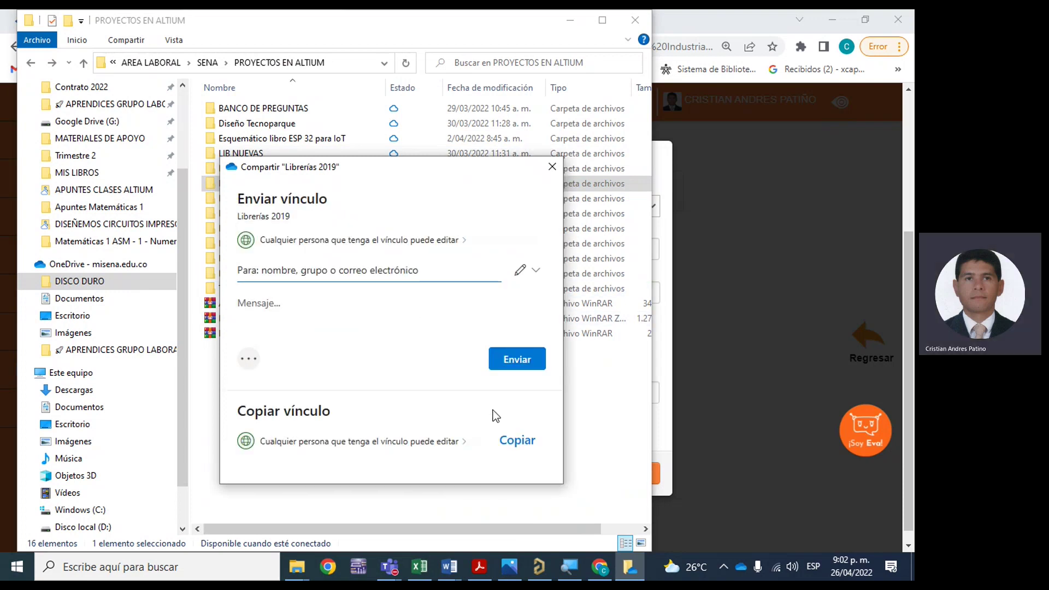
pyautogui.click(453, 440)
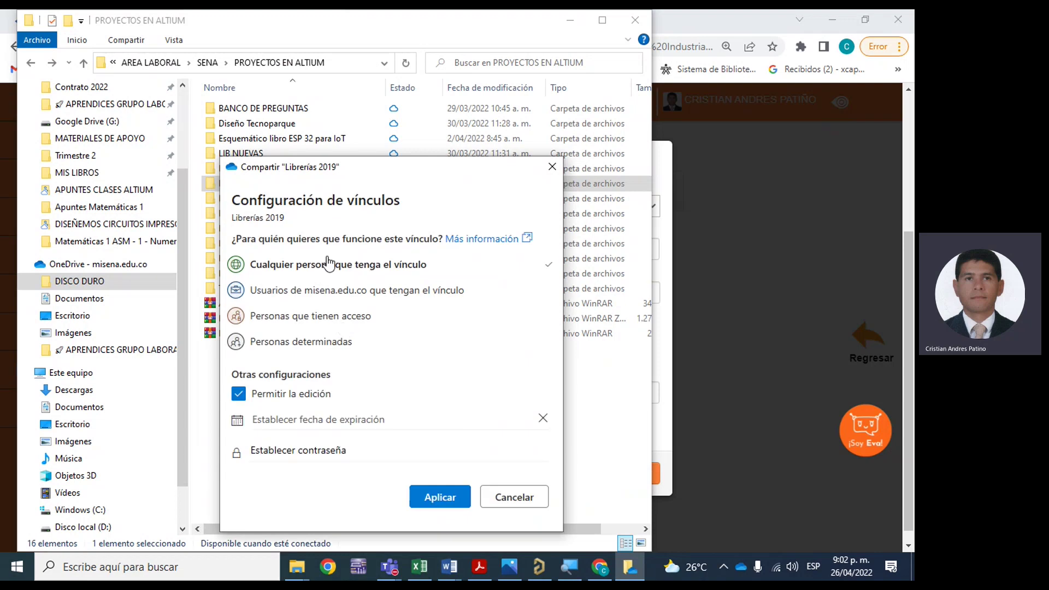
pyautogui.click(238, 393)
pyautogui.click(450, 496)
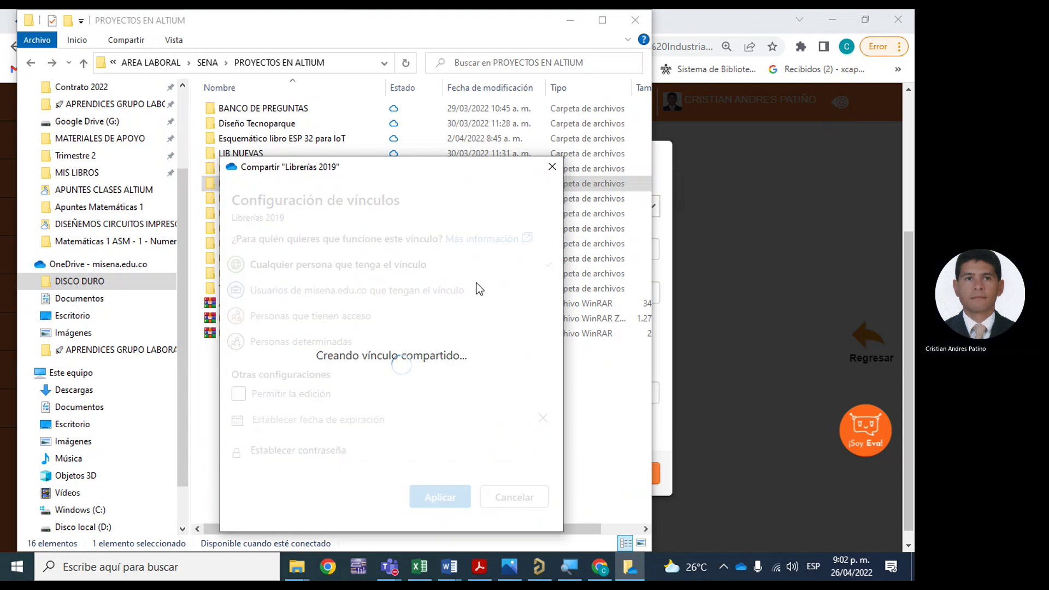
pyautogui.click(506, 282)
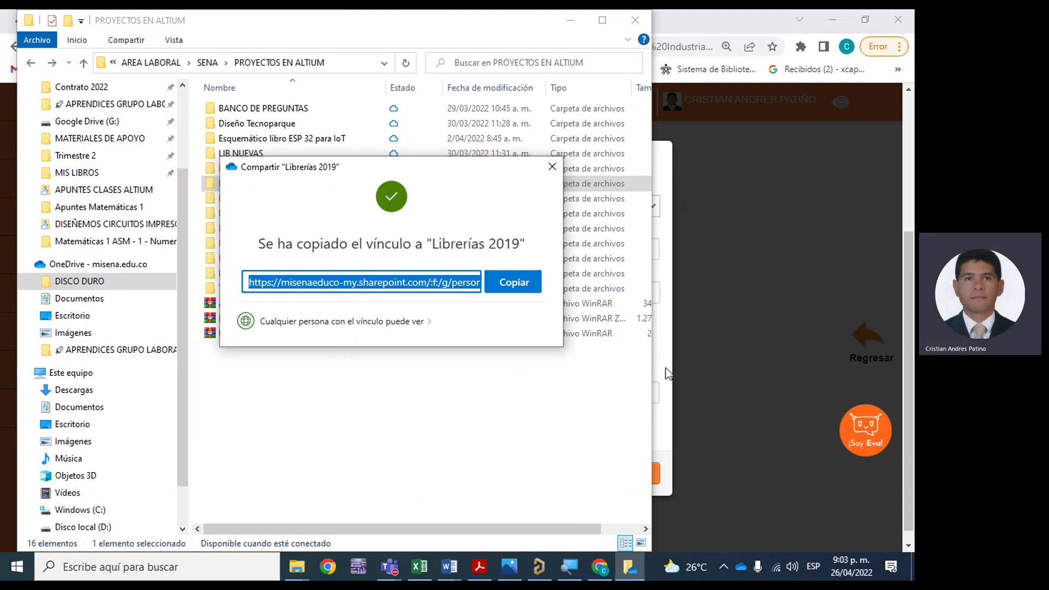
pyautogui.click(665, 368)
pyautogui.click(376, 285)
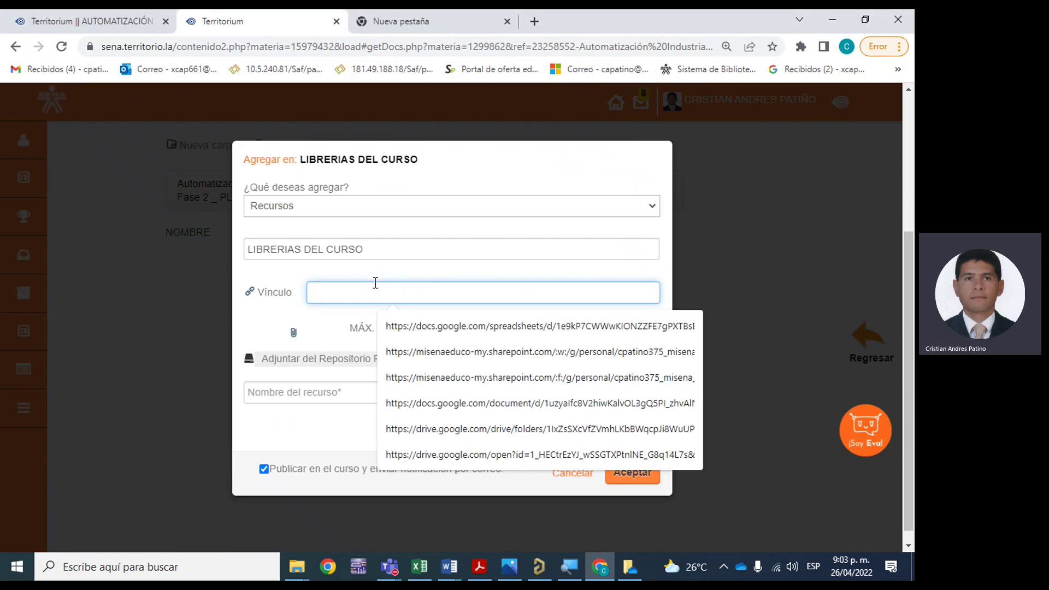
# Paste the Librerías 2019 link into Vínculo, submit the resource, and reload the course page
pyautogui.hotkey('ctrl', 'v')
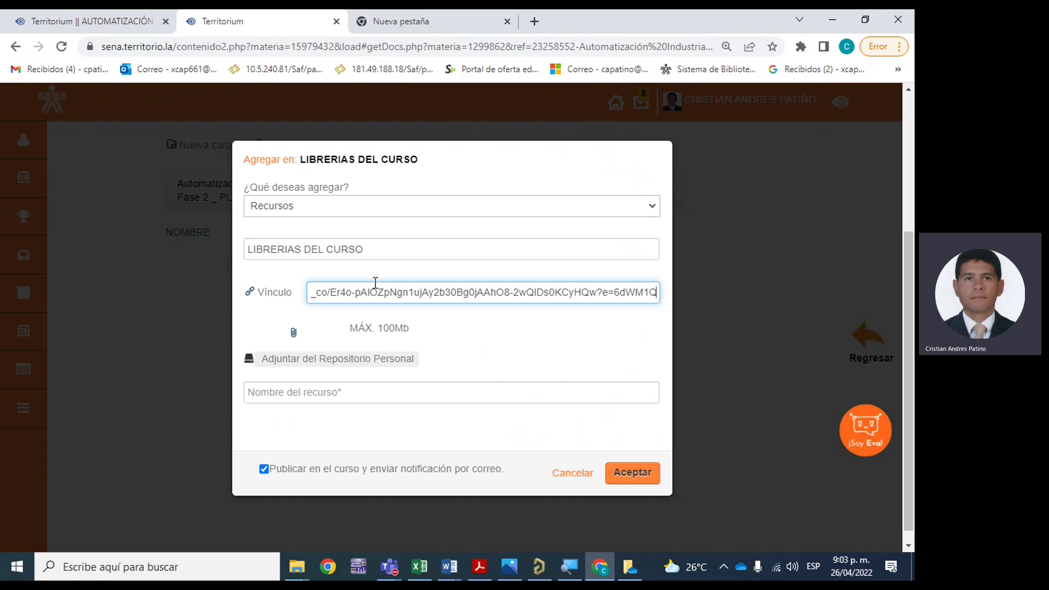
pyautogui.click(629, 481)
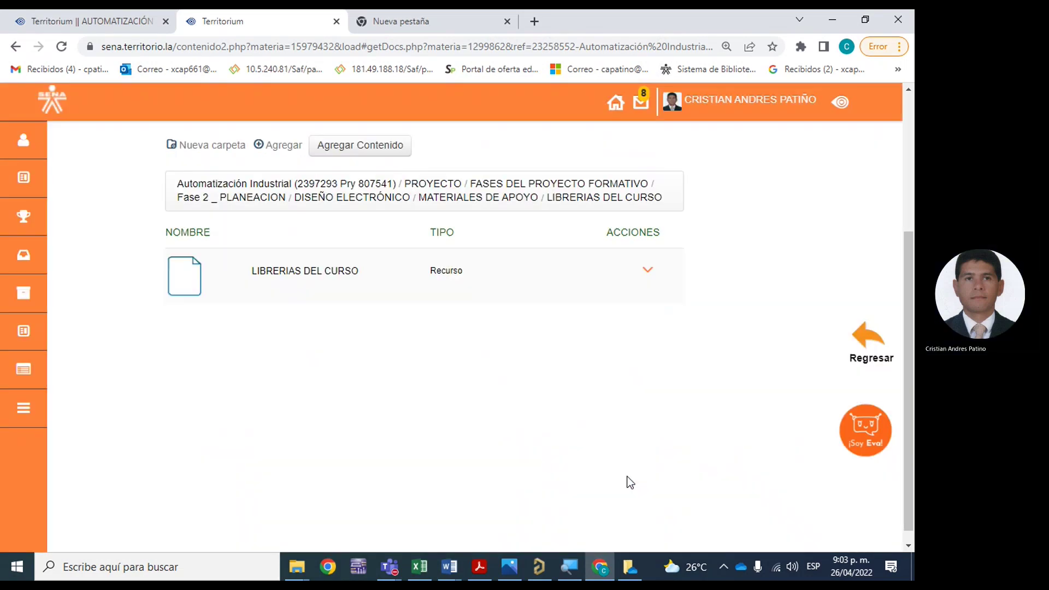
pyautogui.click(87, 21)
pyautogui.scroll(-2, 336, 316)
pyautogui.rightClick(804, 346)
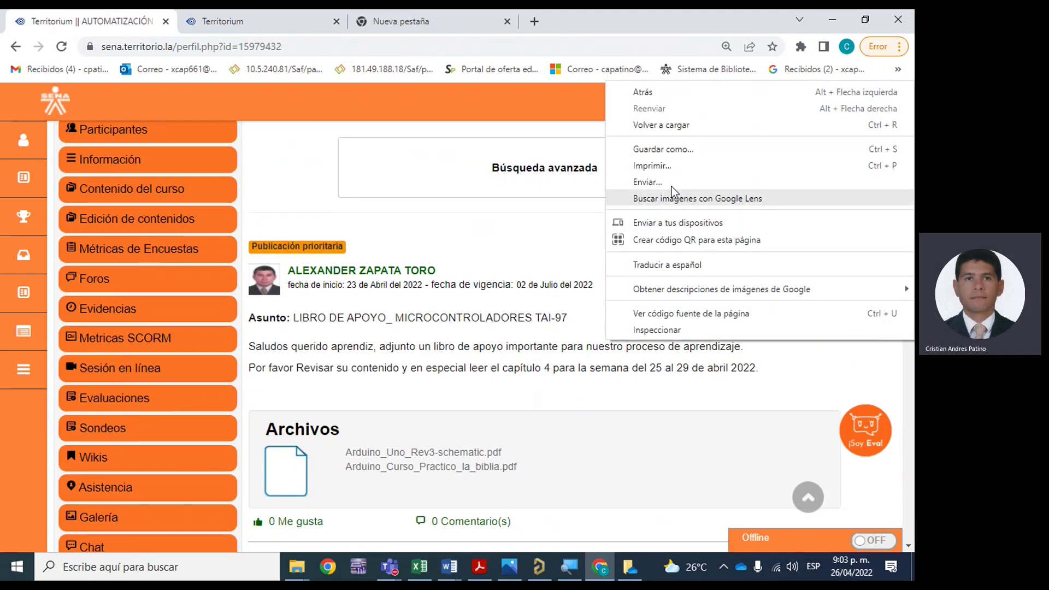
pyautogui.click(656, 126)
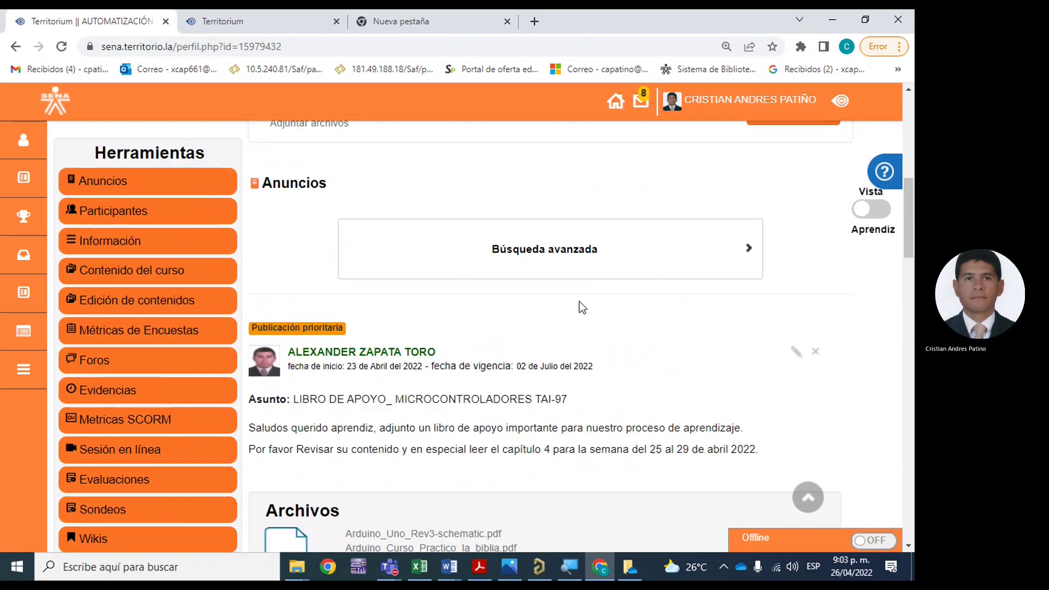
# Scroll the announcements and load older ones with Ver más+ to find the LIBRERIAS DEL CURSO post
pyautogui.scroll(-20, 579, 302)
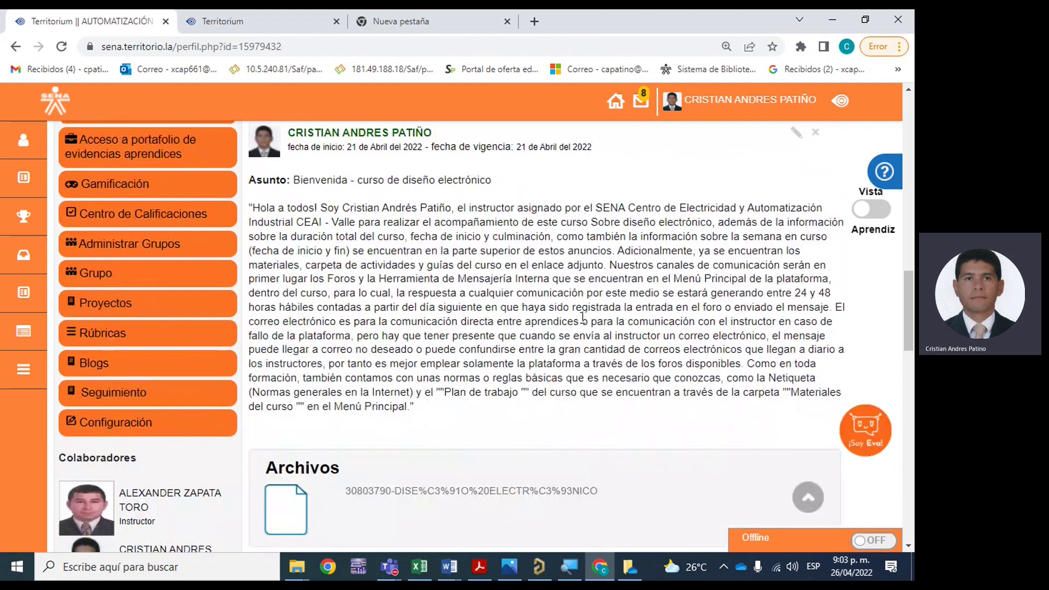
pyautogui.scroll(-15, 583, 318)
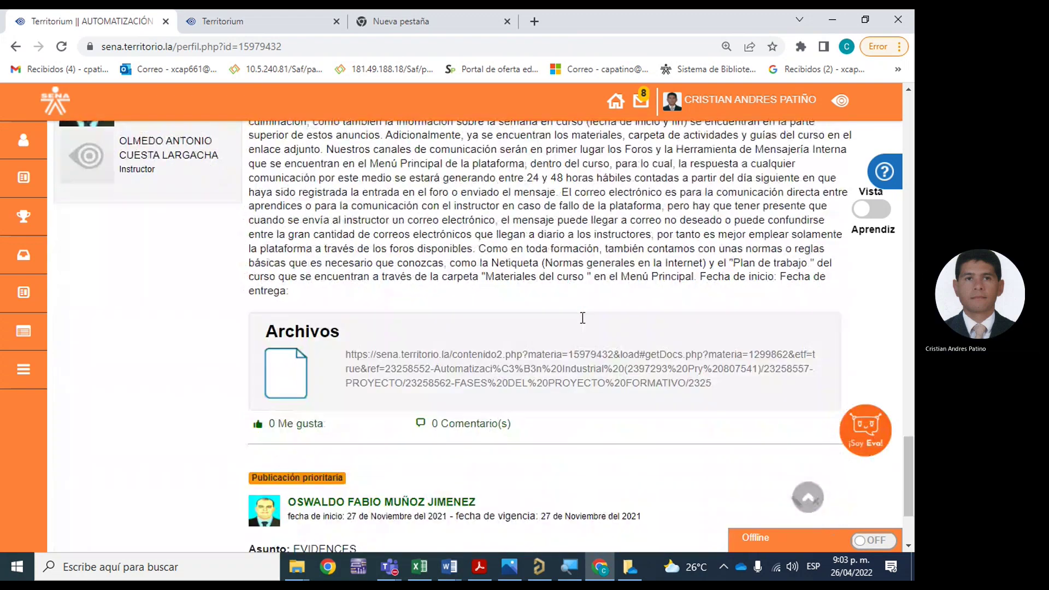
pyautogui.scroll(-1, 581, 318)
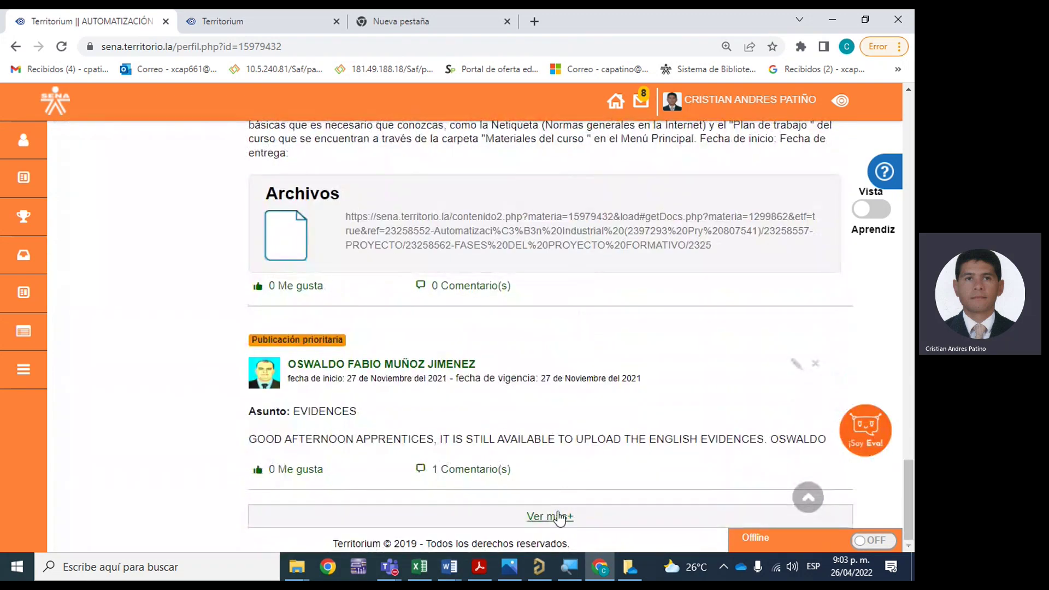
pyautogui.click(558, 517)
pyautogui.scroll(-5, 538, 382)
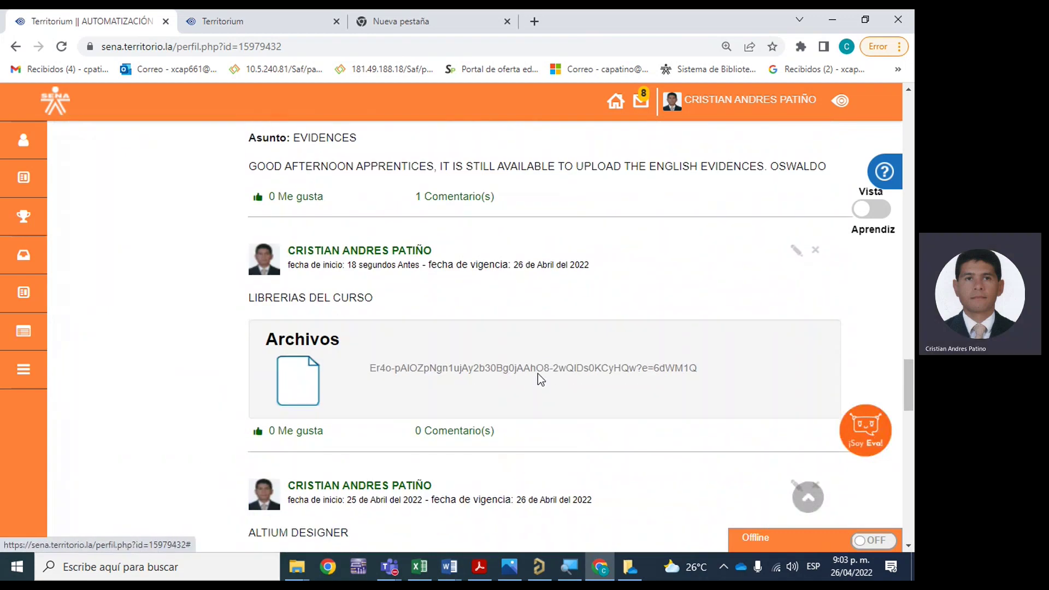
# Open the post's shared link and scroll through the Librerías 2019 files in OneDrive
pyautogui.click(475, 369)
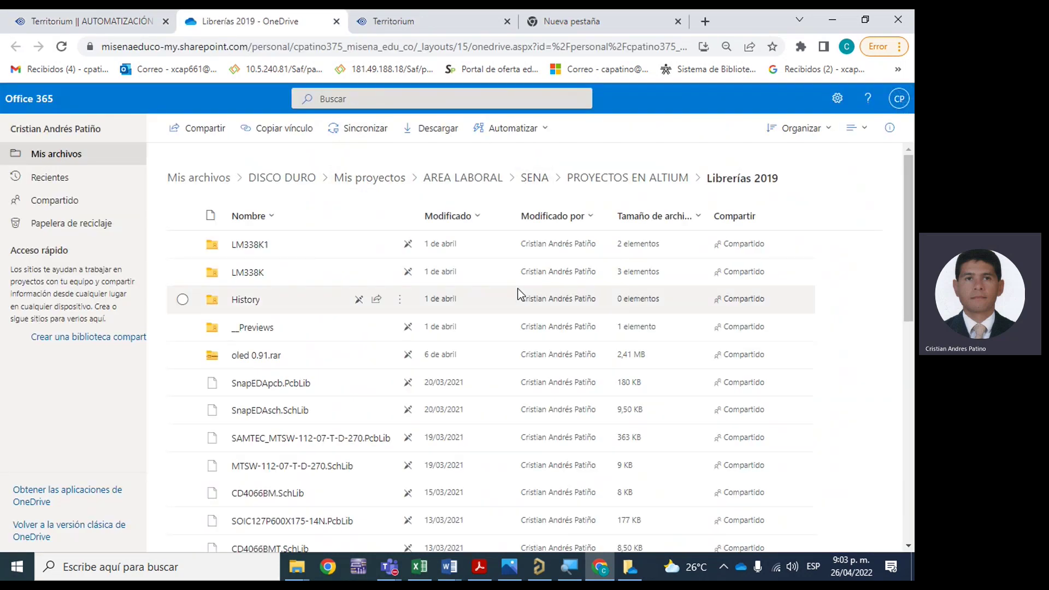
pyautogui.scroll(-3, 450, 354)
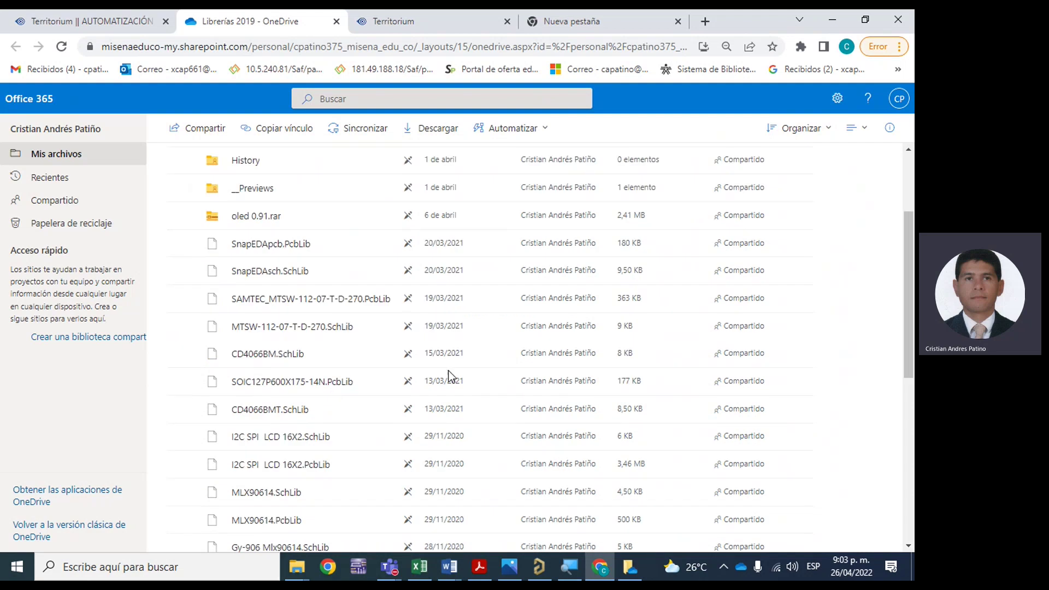
pyautogui.scroll(3, 449, 376)
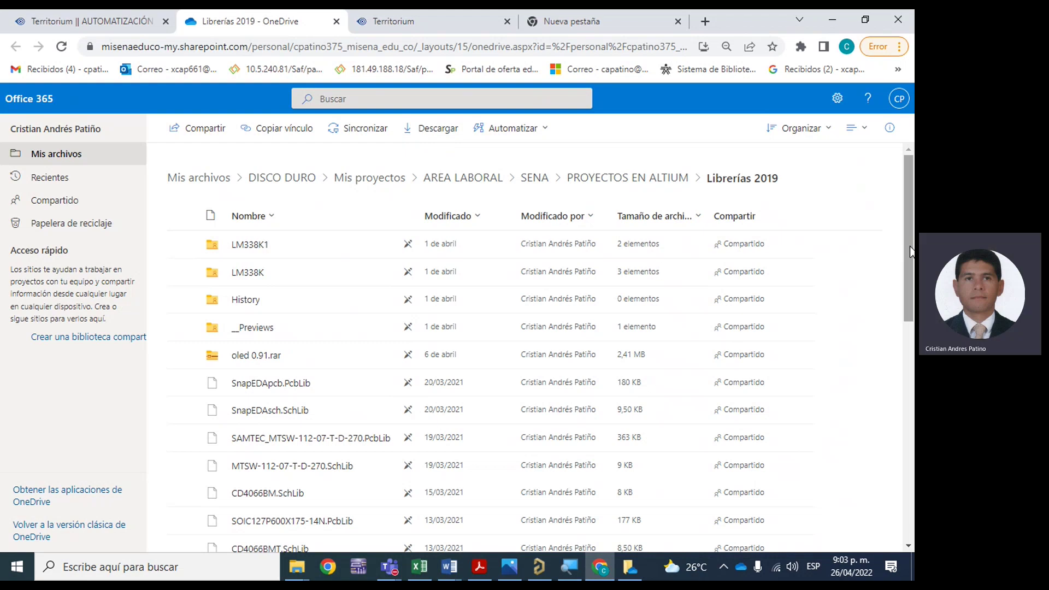
pyautogui.scroll(-15, 904, 234)
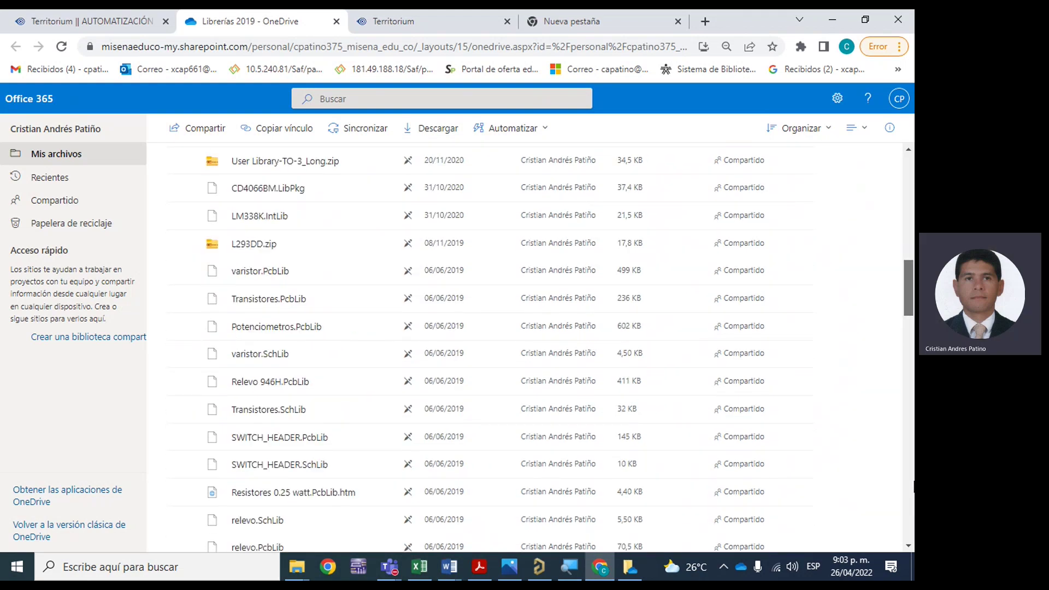
pyautogui.scroll(-15, 904, 431)
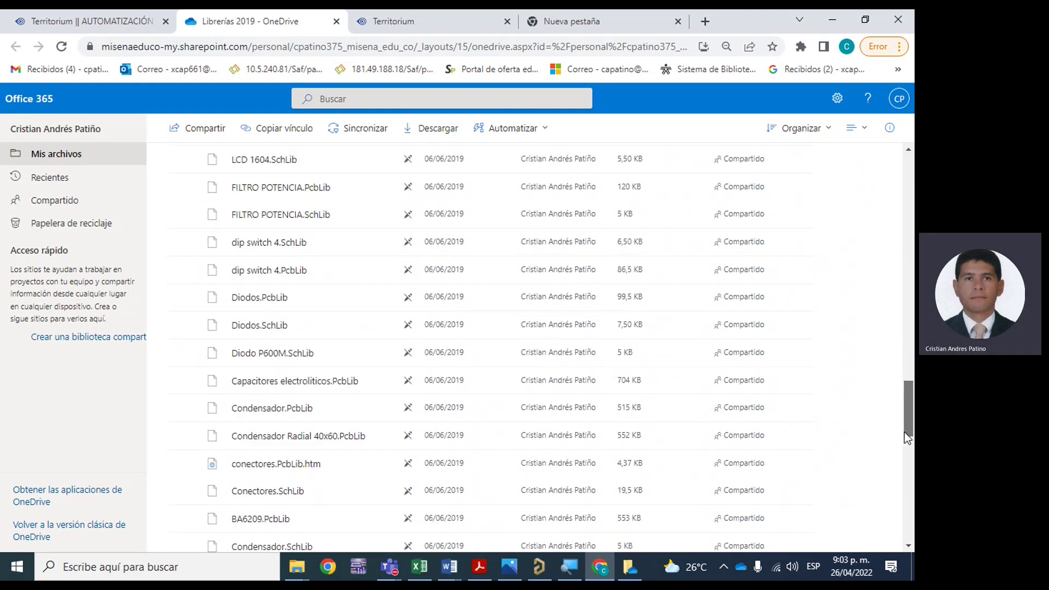
pyautogui.moveTo(910, 502); pyautogui.dragTo(899, 164)
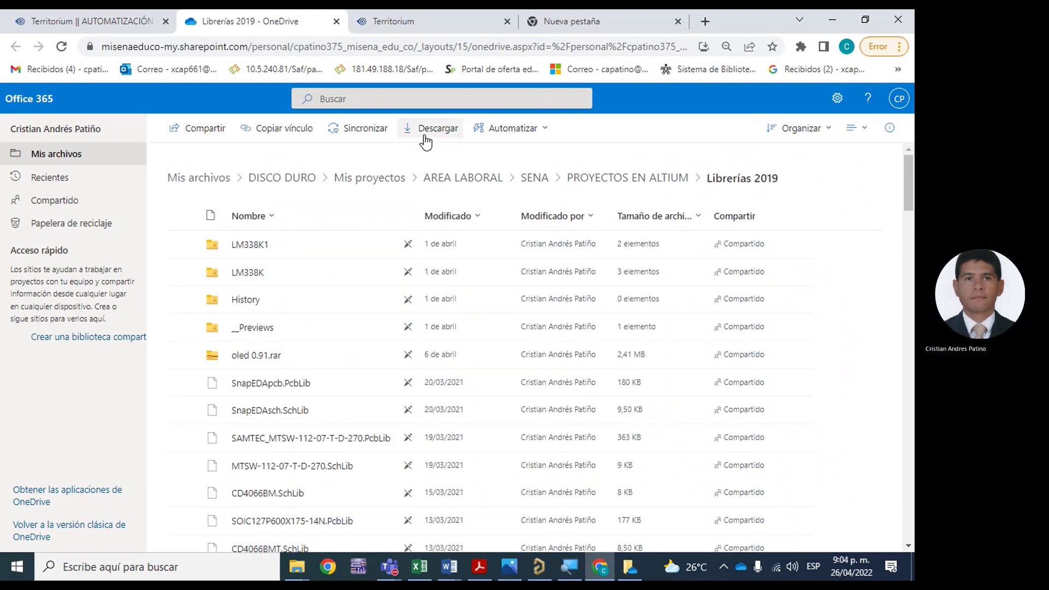
pyautogui.click(94, 20)
# Check the LIBRERIAS DEL CURSO post in the feed, then return to the Librerías 2019 OneDrive tab
pyautogui.middleClick(140, 367)
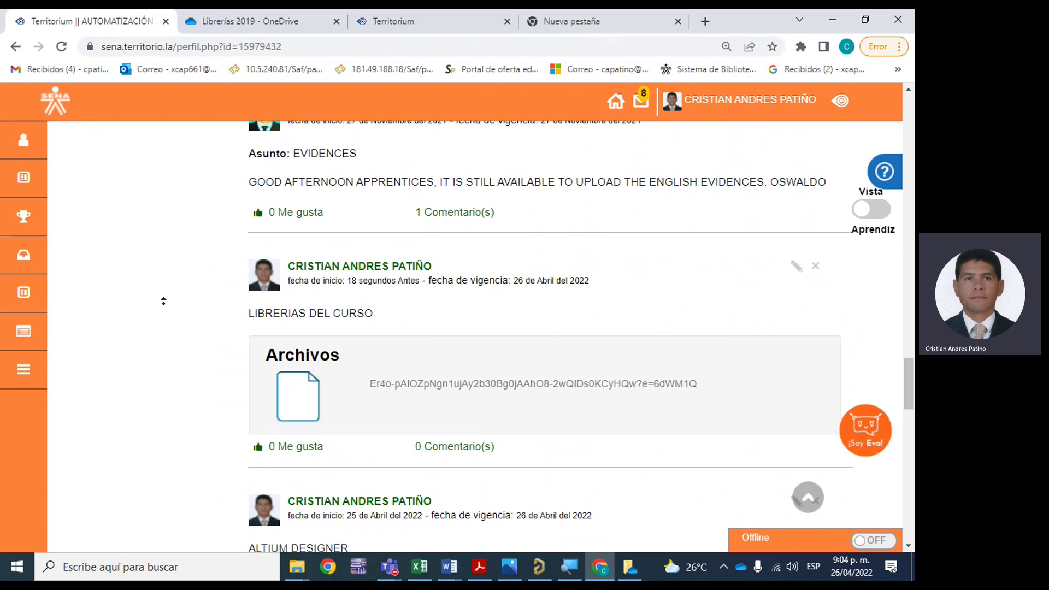
pyautogui.moveTo(164, 301); pyautogui.dragTo(172, 360, button='middle')
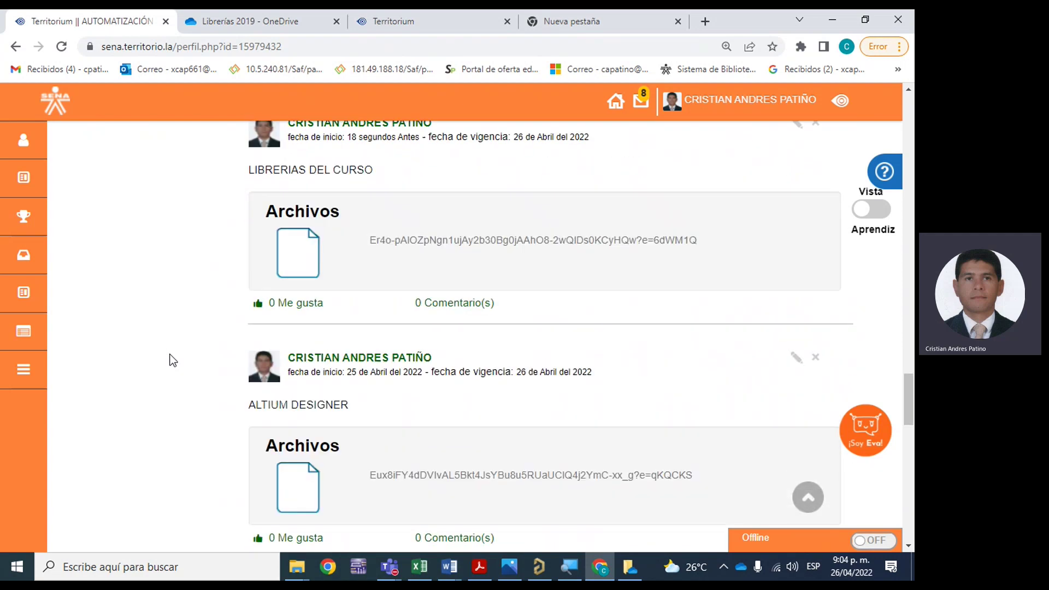
pyautogui.scroll(1, 173, 359)
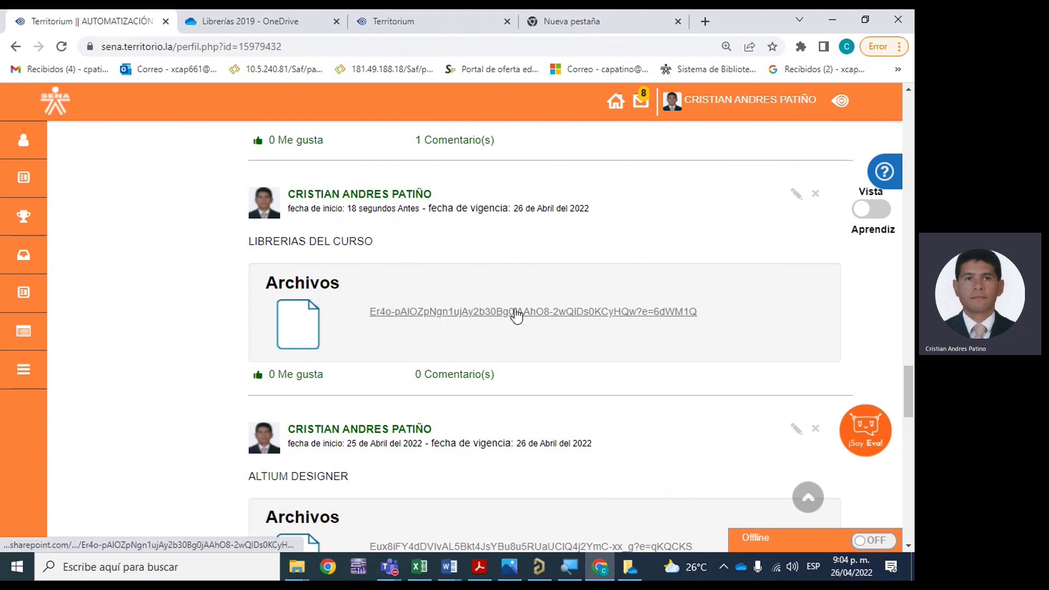
pyautogui.click(273, 21)
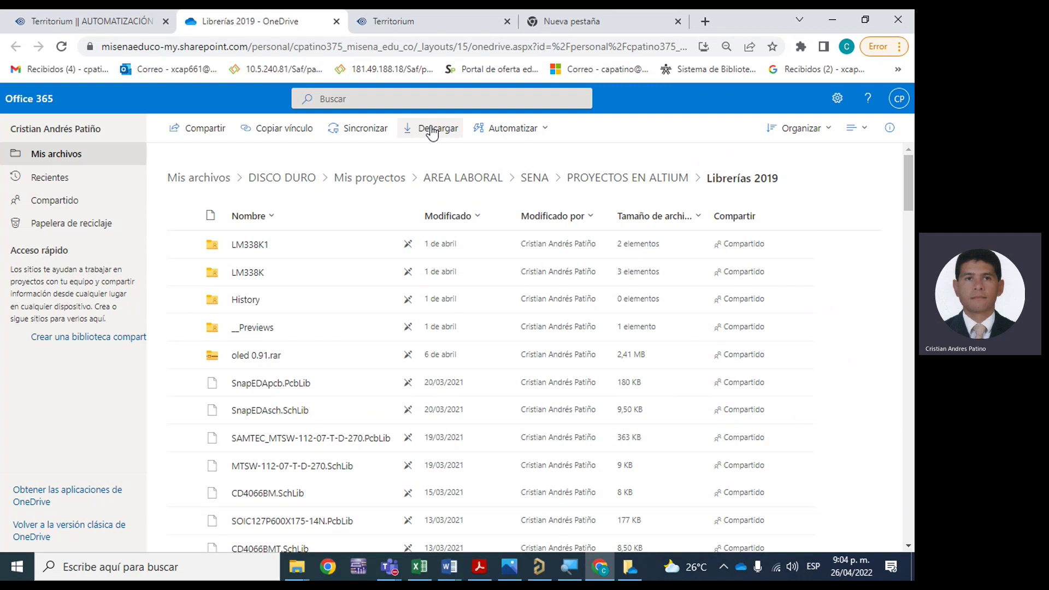
# Download the entire Librerías 2019 OneDrive folder as a zip with Descargar
pyautogui.click(432, 132)
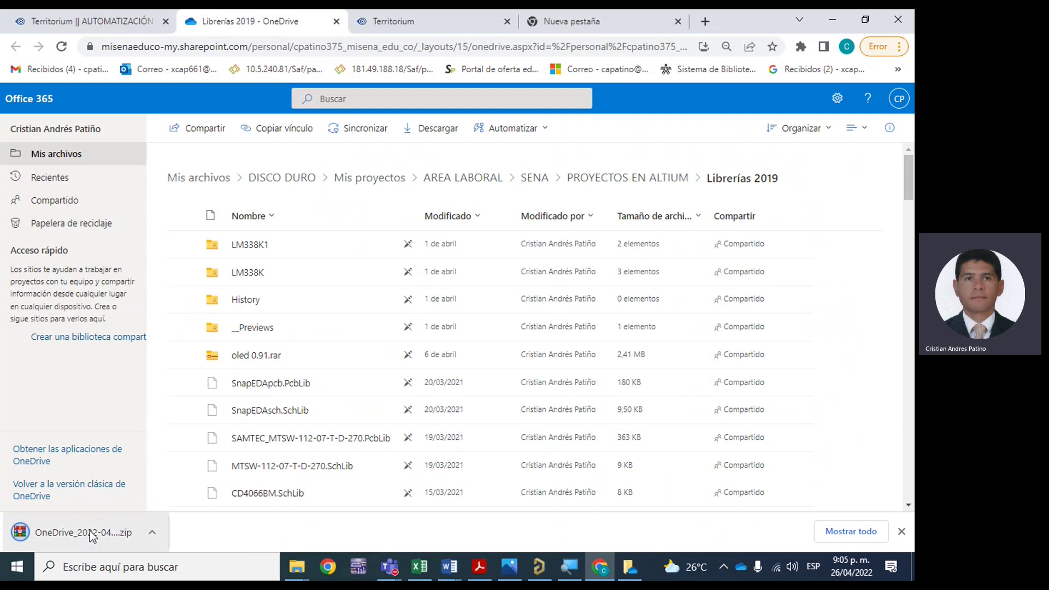
# Cut the downloaded OneDrive_2022-04-27 zip from the Descargas folder
pyautogui.moveTo(298, 571)
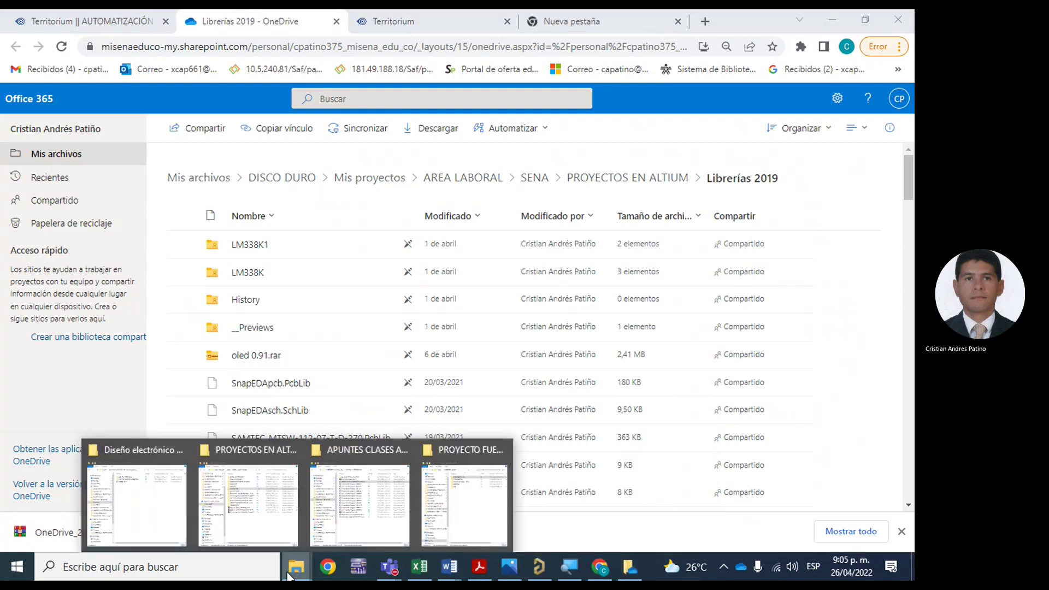
pyautogui.click(117, 496)
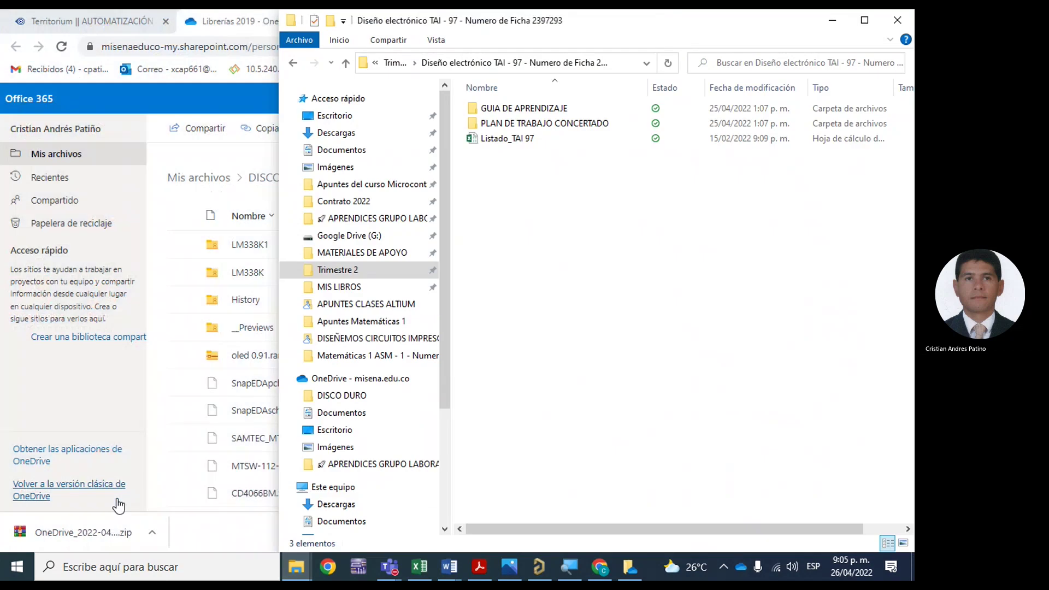
pyautogui.click(336, 133)
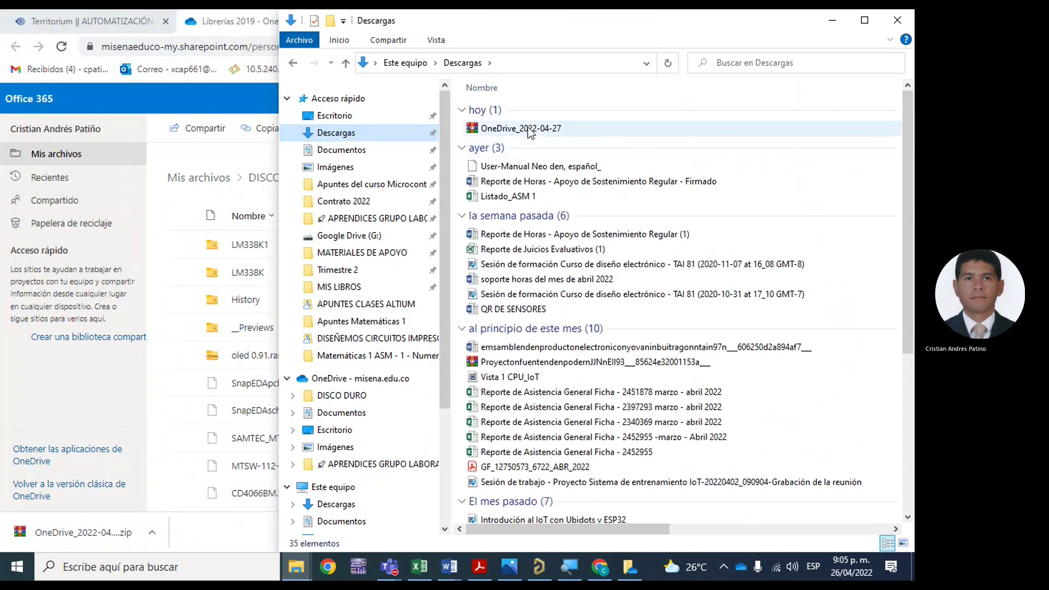
pyautogui.click(558, 131)
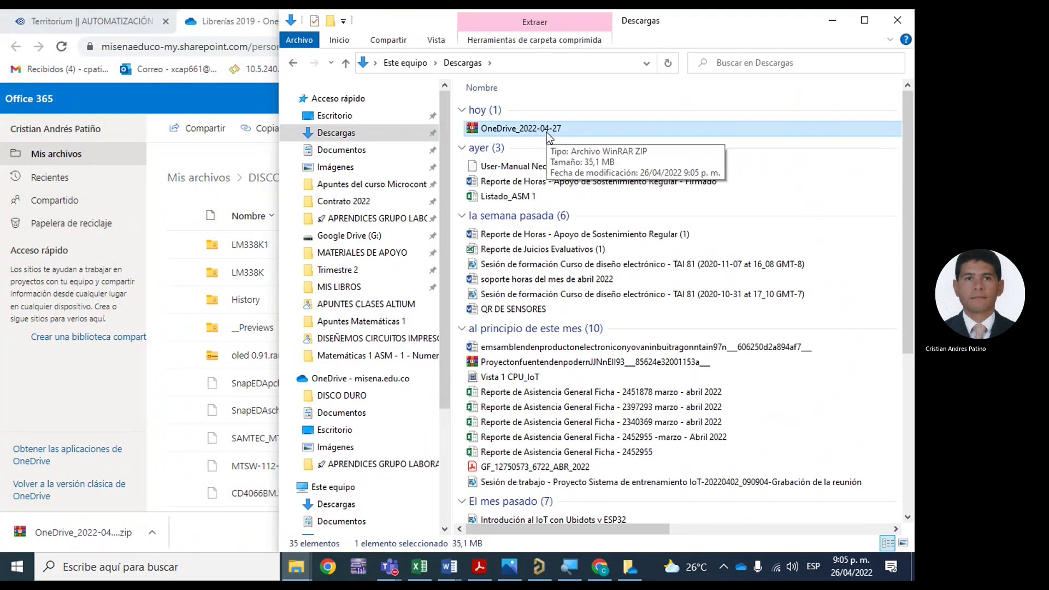
pyautogui.hotkey('ctrl', 'x')
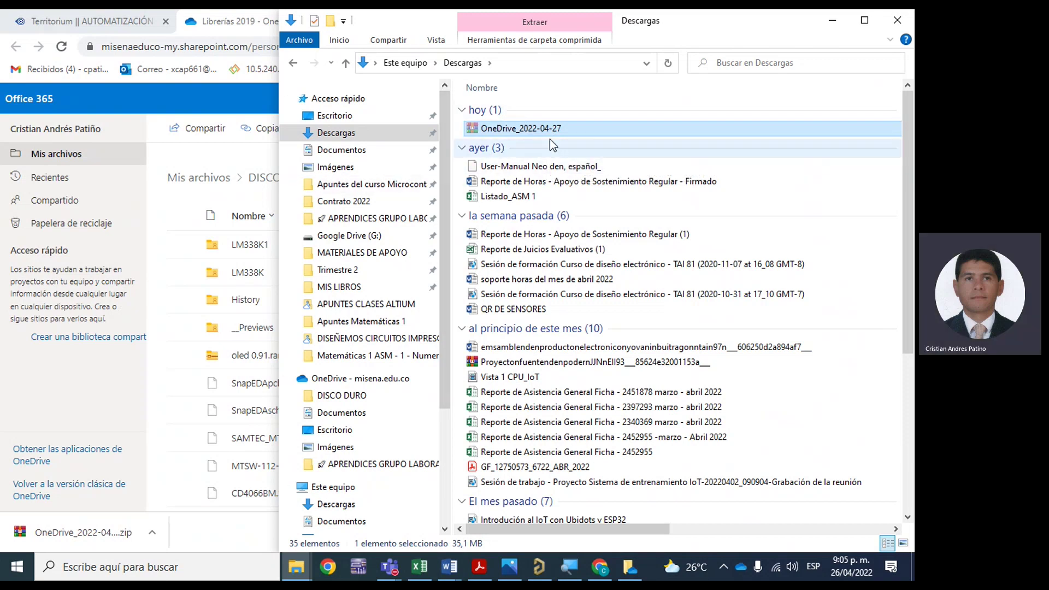
# Close the PROYECTOS EN ALTIUM window and paste the zip into the TAI 97 project's LIBRERIAS folder
pyautogui.hotkey('alt', 'Tab')
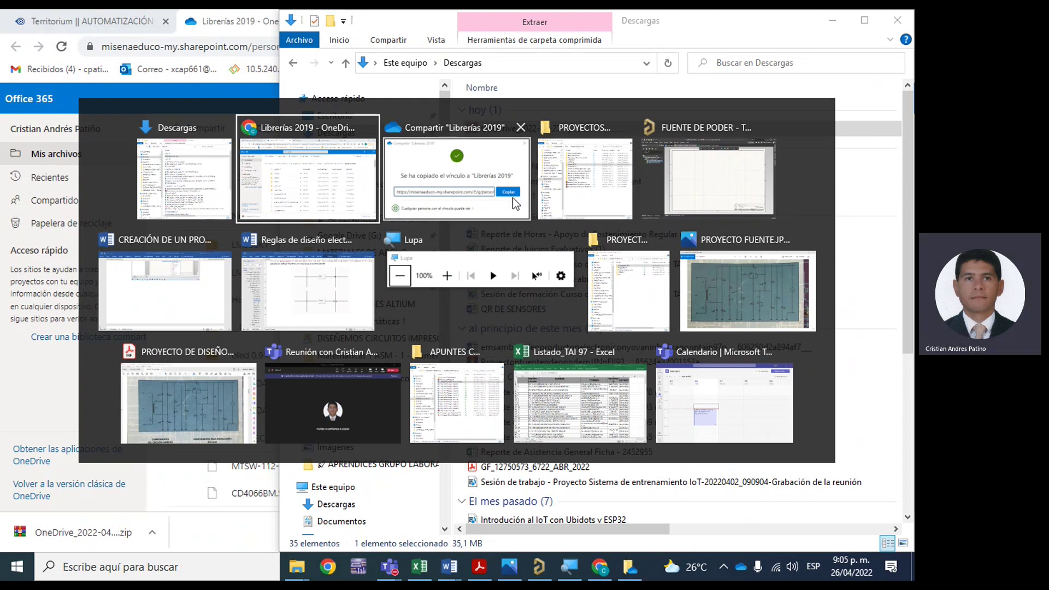
pyautogui.press('Tab')
pyautogui.press('Tab')
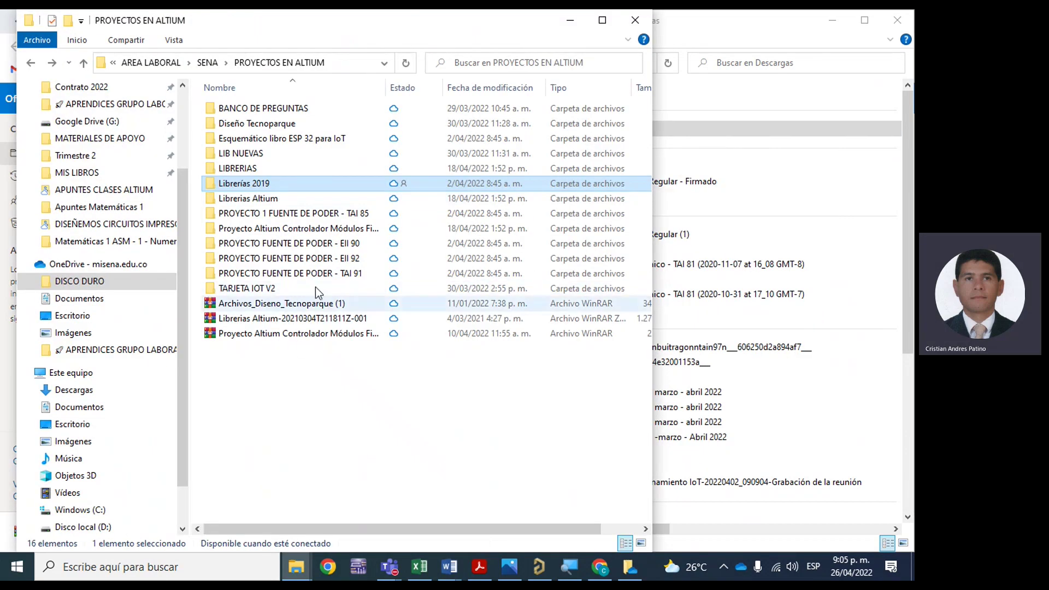
pyautogui.press('alt')
pyautogui.click(638, 18)
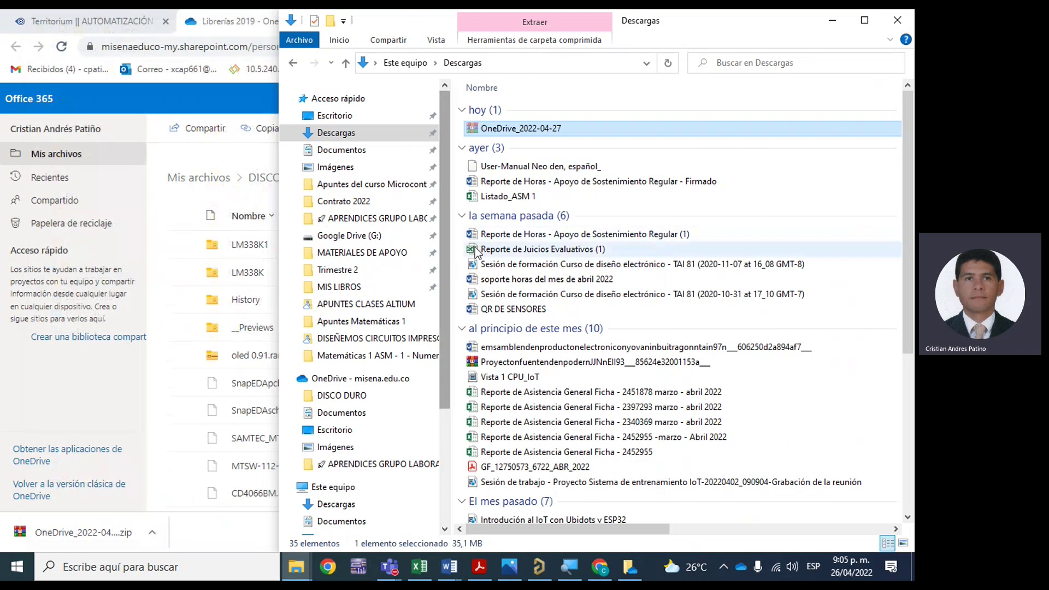
pyautogui.hotkey('alt', 'Tab')
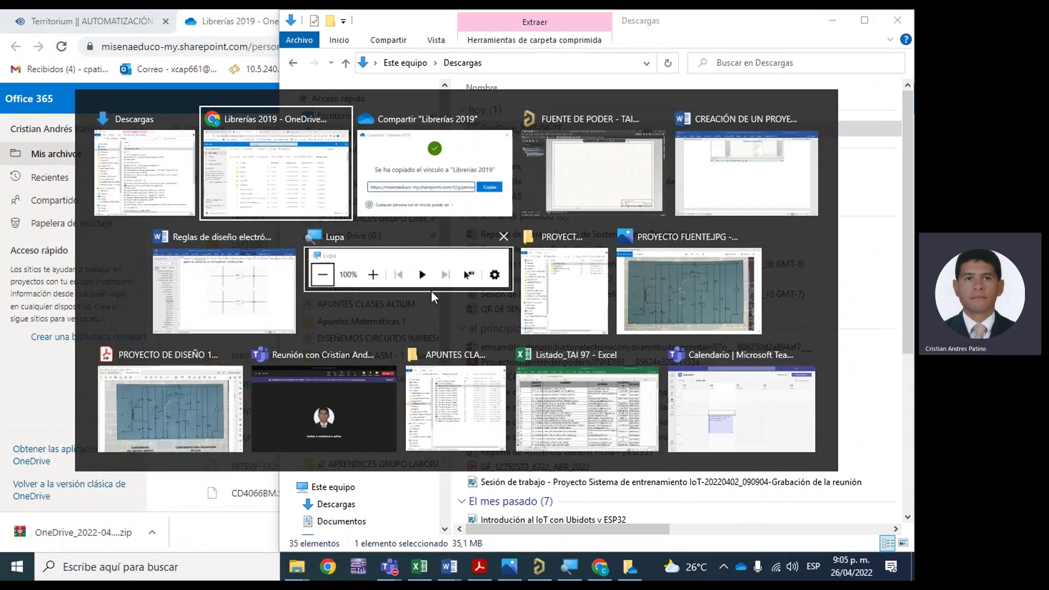
pyautogui.click(543, 325)
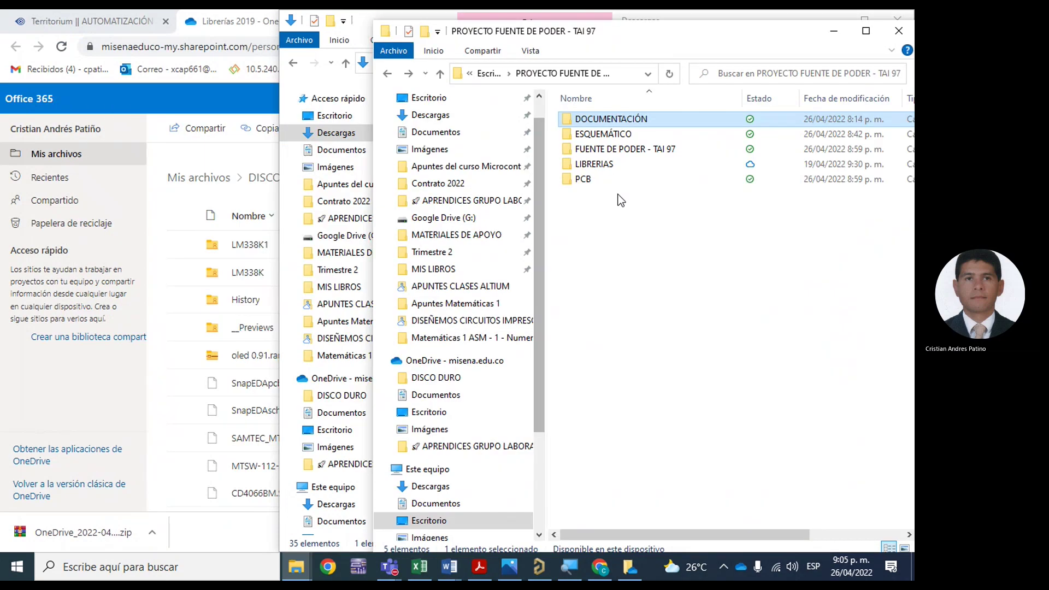
pyautogui.doubleClick(613, 165)
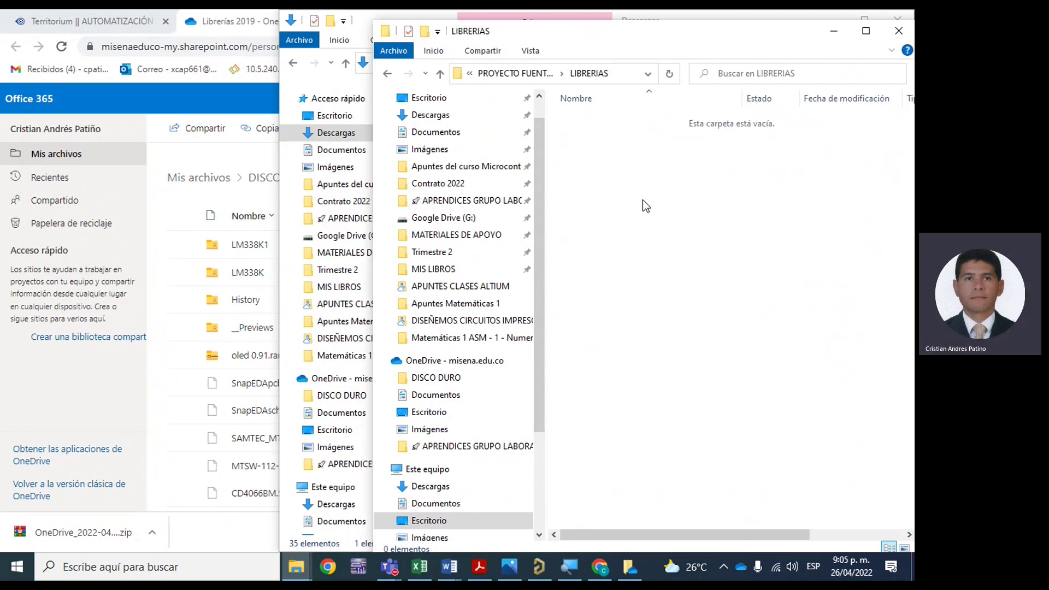
pyautogui.hotkey('ctrl', 'v')
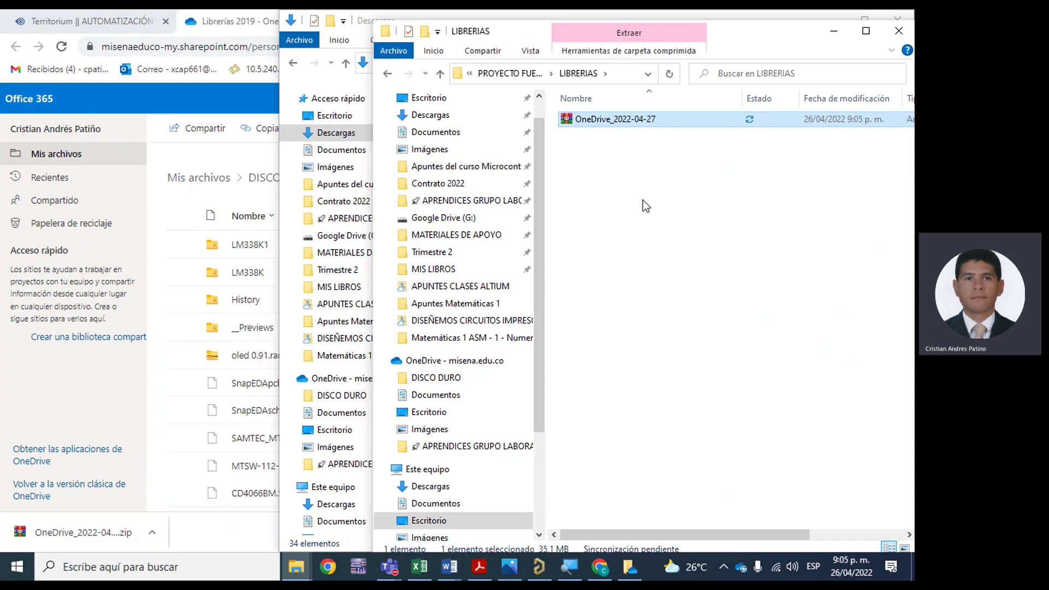
# Open the OneDrive_2022-04-27 zip in WinRAR and try dropping its Librerías 2019 folder into LIBRERIAS
pyautogui.doubleClick(566, 122)
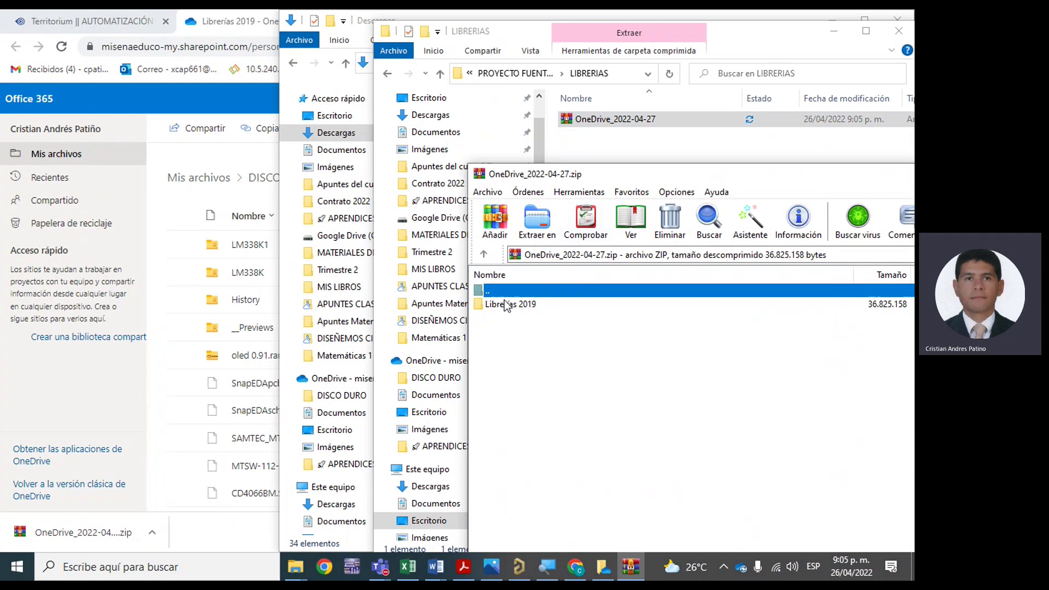
pyautogui.moveTo(706, 178); pyautogui.dragTo(239, 88)
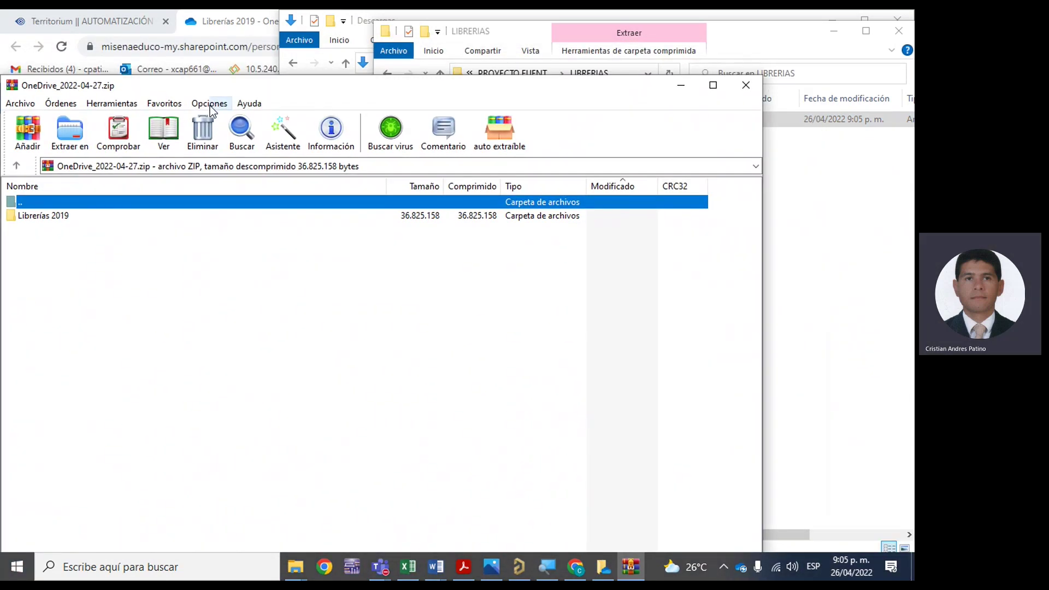
pyautogui.moveTo(46, 224); pyautogui.dragTo(792, 240)
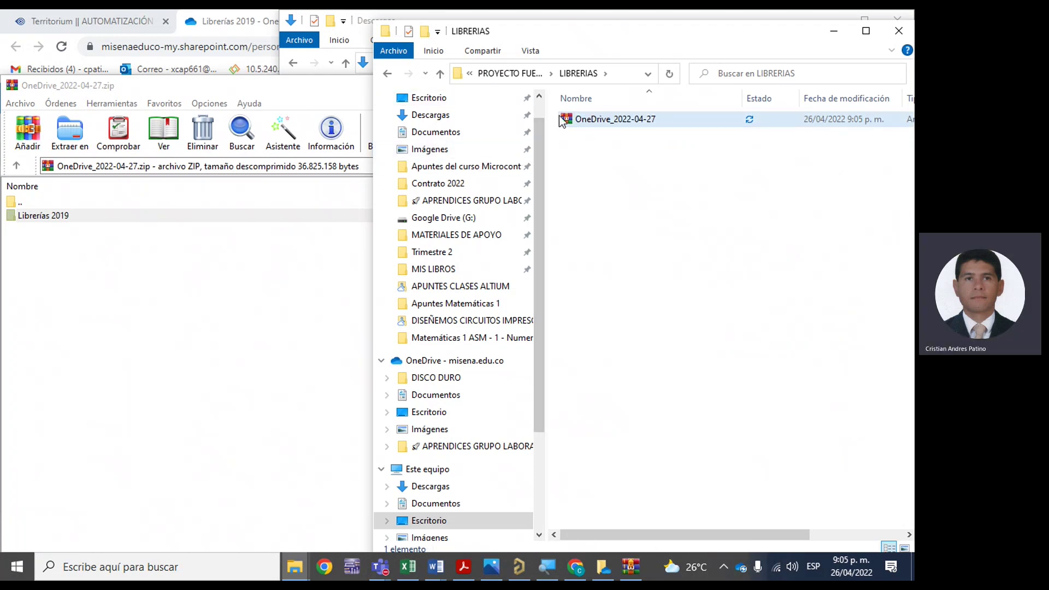
pyautogui.click(567, 120)
pyautogui.moveTo(703, 182); pyautogui.dragTo(249, 102)
# Select every item inside the archive's Librerías 2019 folder and drag them into LIBRERIAS to extract
pyautogui.doubleClick(61, 226)
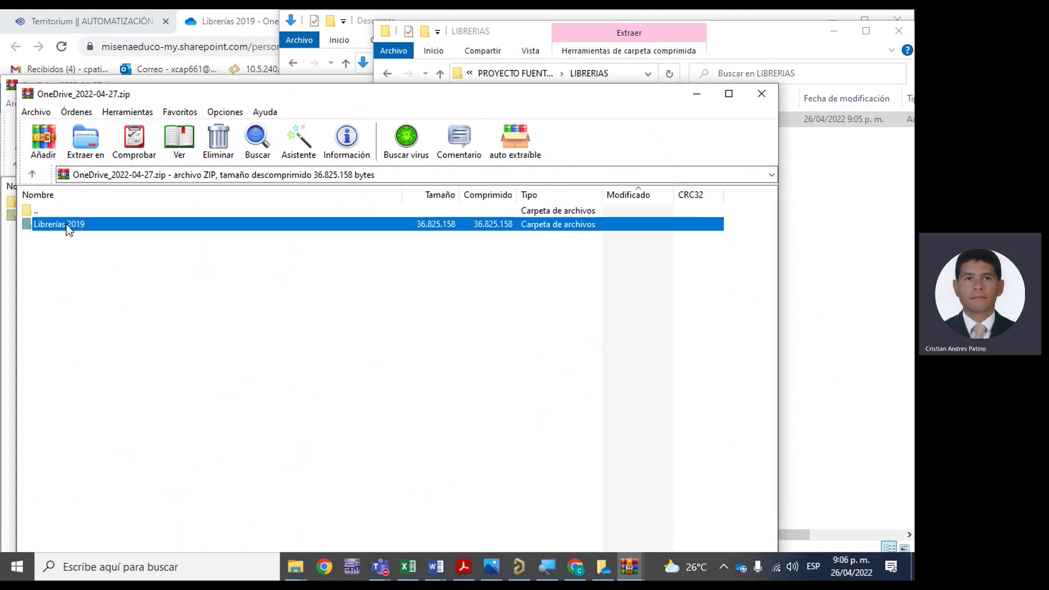
pyautogui.scroll(-2, 603, 250)
pyautogui.scroll(3, 602, 250)
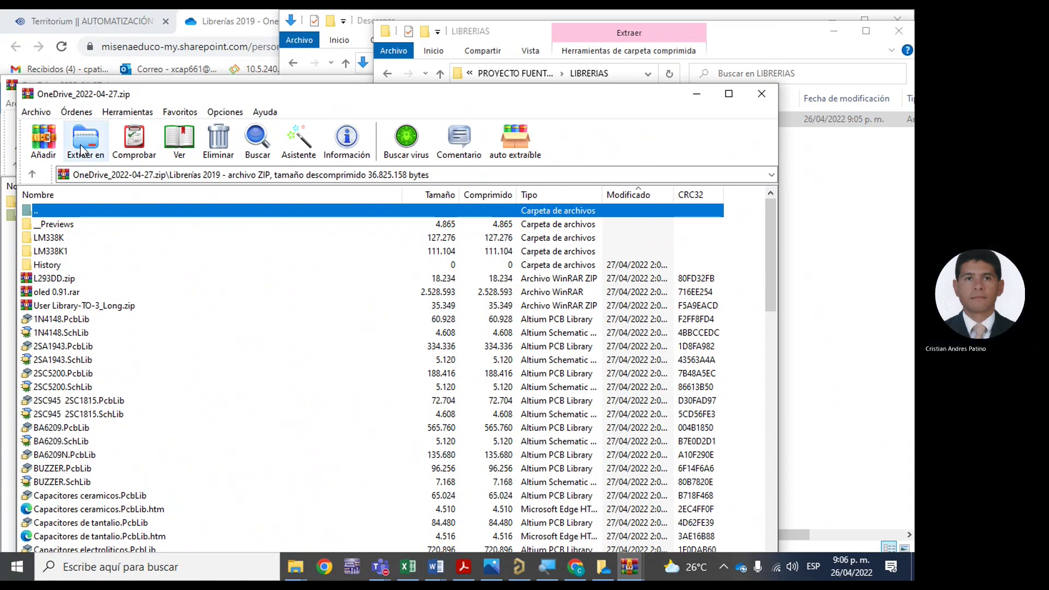
pyautogui.click(88, 223)
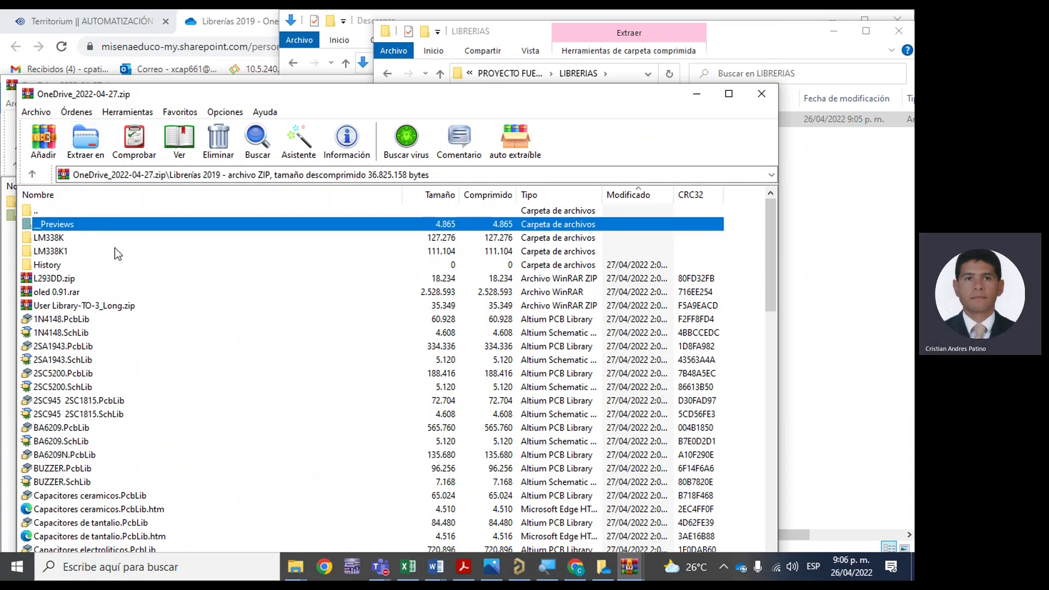
pyautogui.click(101, 239)
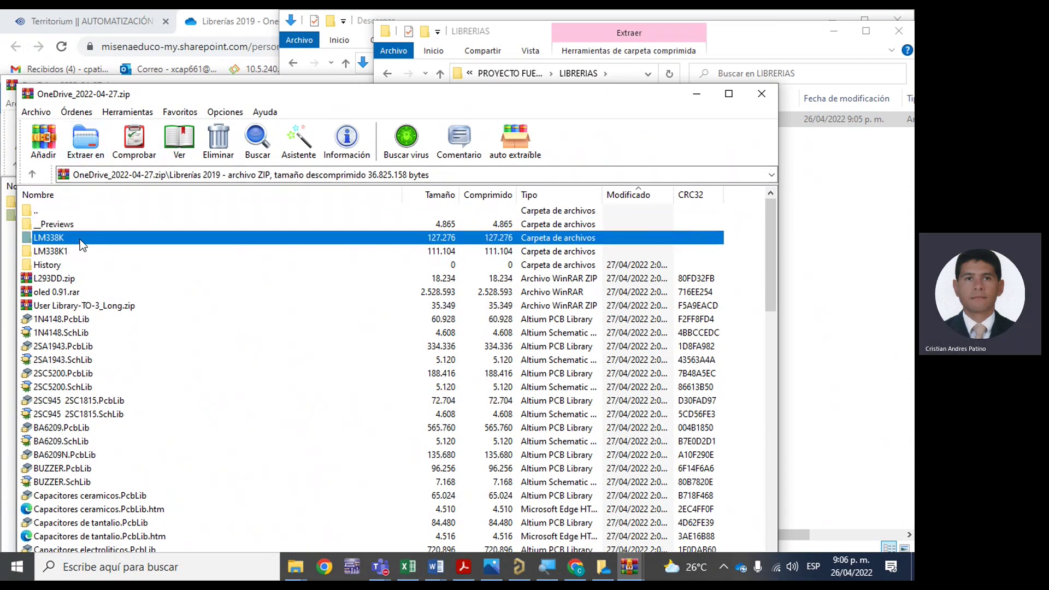
pyautogui.scroll(-20, 80, 241)
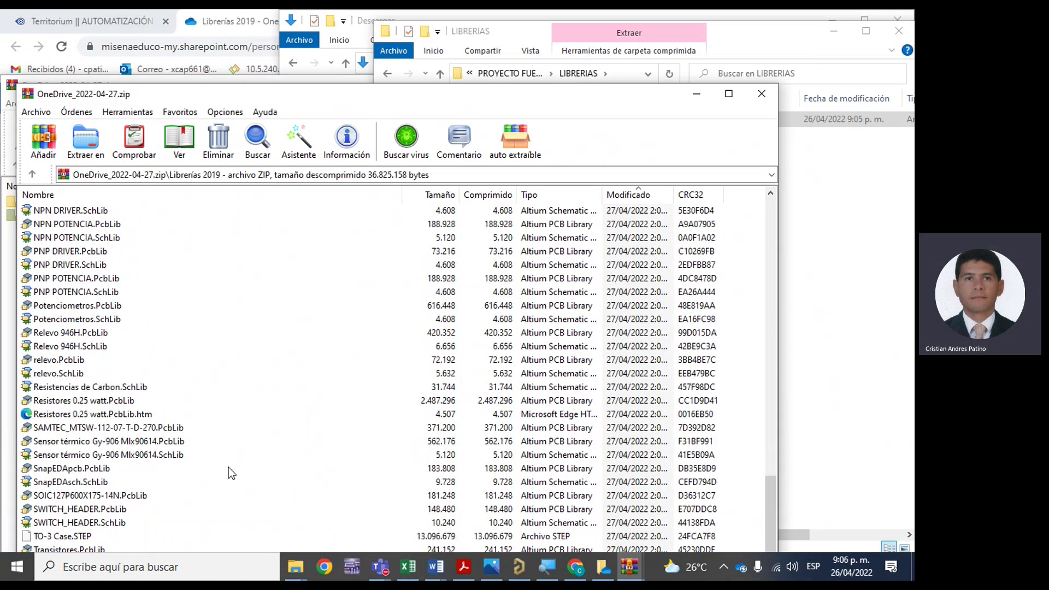
pyautogui.moveTo(409, 96); pyautogui.dragTo(427, 38)
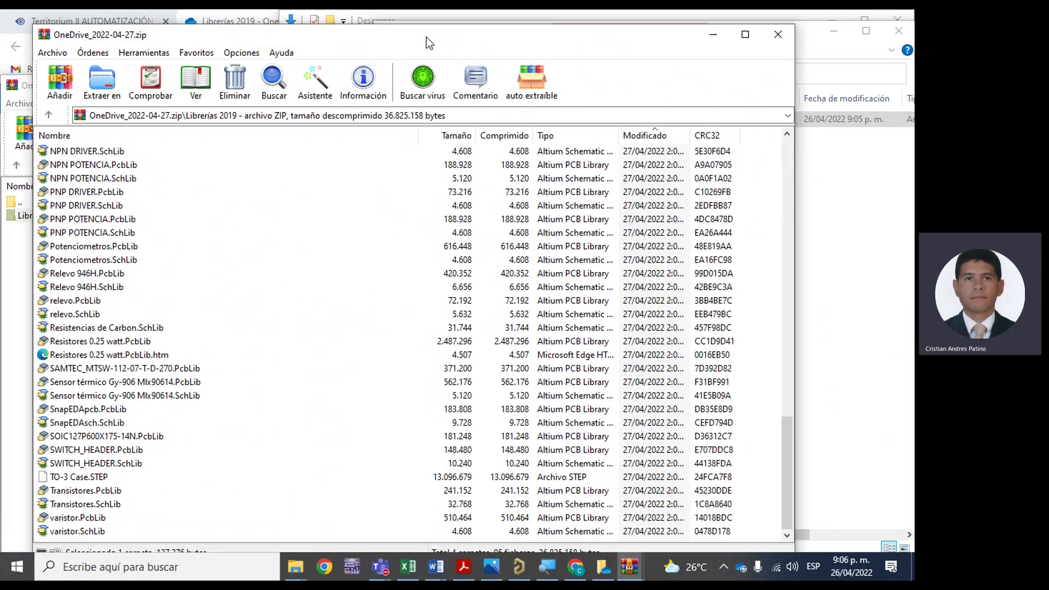
pyautogui.keyDown('shift'); pyautogui.click(81, 532); pyautogui.keyUp('shift')
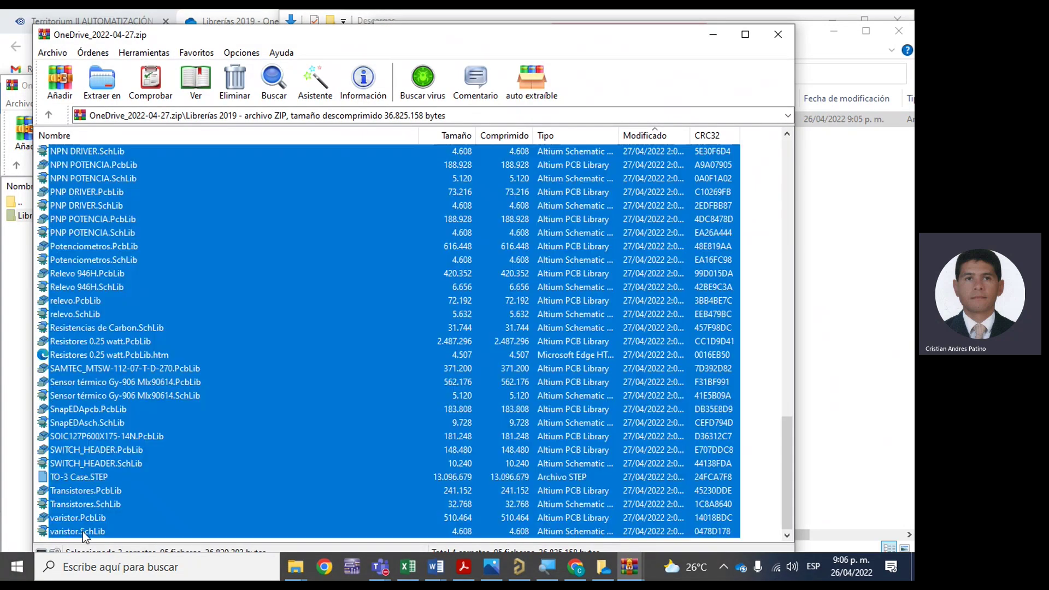
pyautogui.scroll(20, 499, 266)
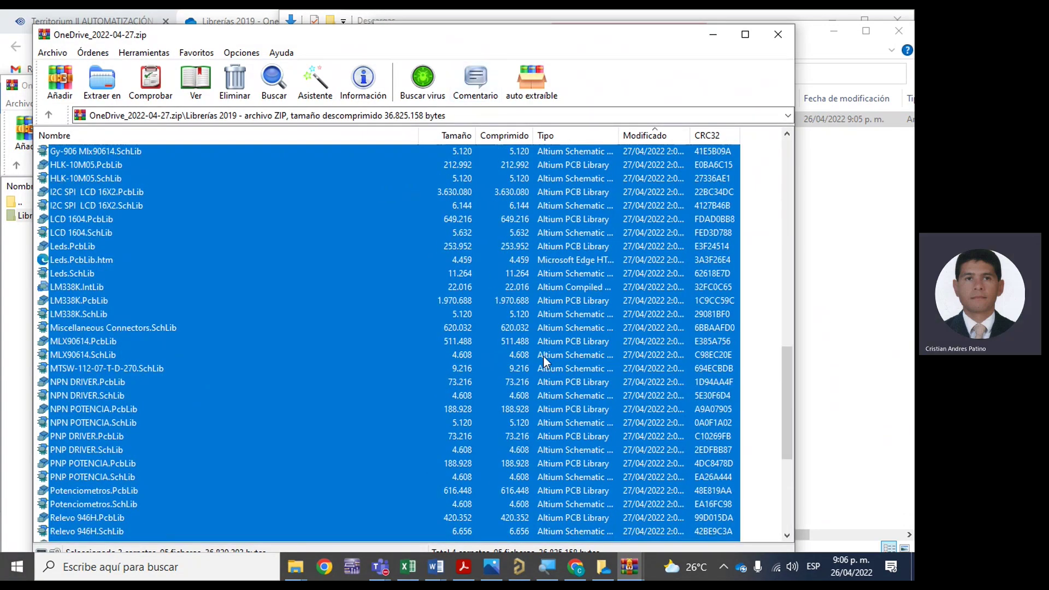
pyautogui.scroll(4, 467, 371)
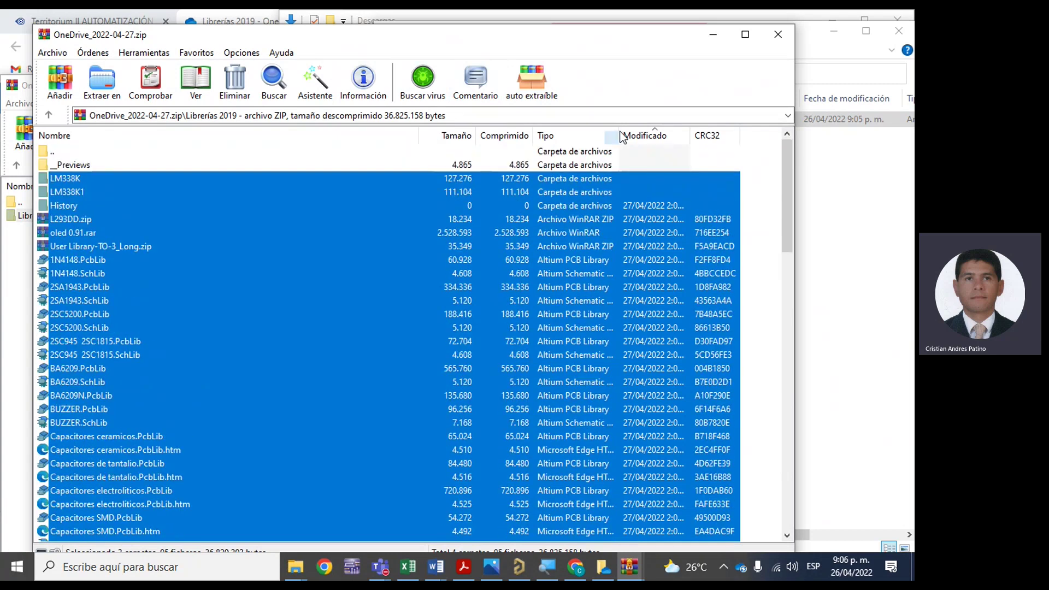
pyautogui.moveTo(611, 32); pyautogui.dragTo(506, 25)
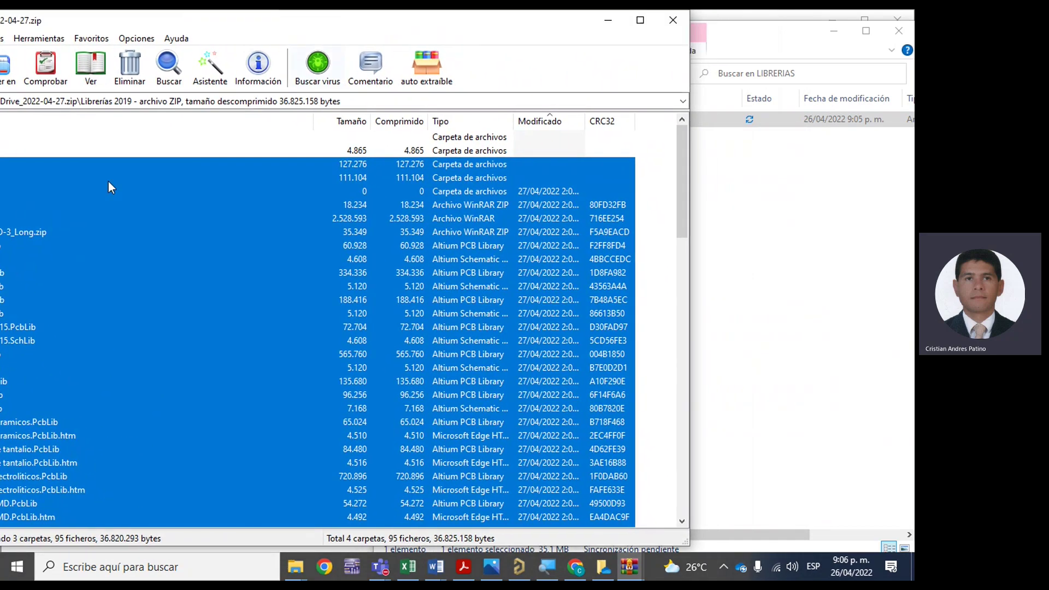
pyautogui.moveTo(89, 168); pyautogui.dragTo(782, 269)
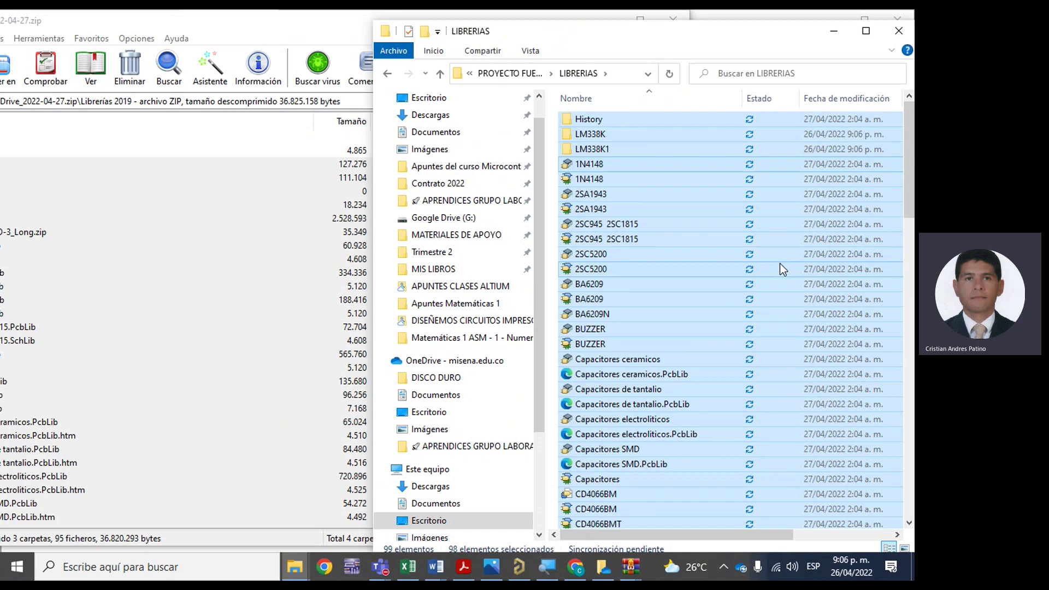
# Delete the extracted items from LIBRERIAS, leaving only the zip, and bring WinRAR back into view
pyautogui.scroll(-2, 779, 263)
pyautogui.scroll(2, 780, 264)
pyautogui.hotkey('alt', 'Tab')
pyautogui.moveTo(487, 19); pyautogui.dragTo(465, 187)
pyautogui.click(699, 32)
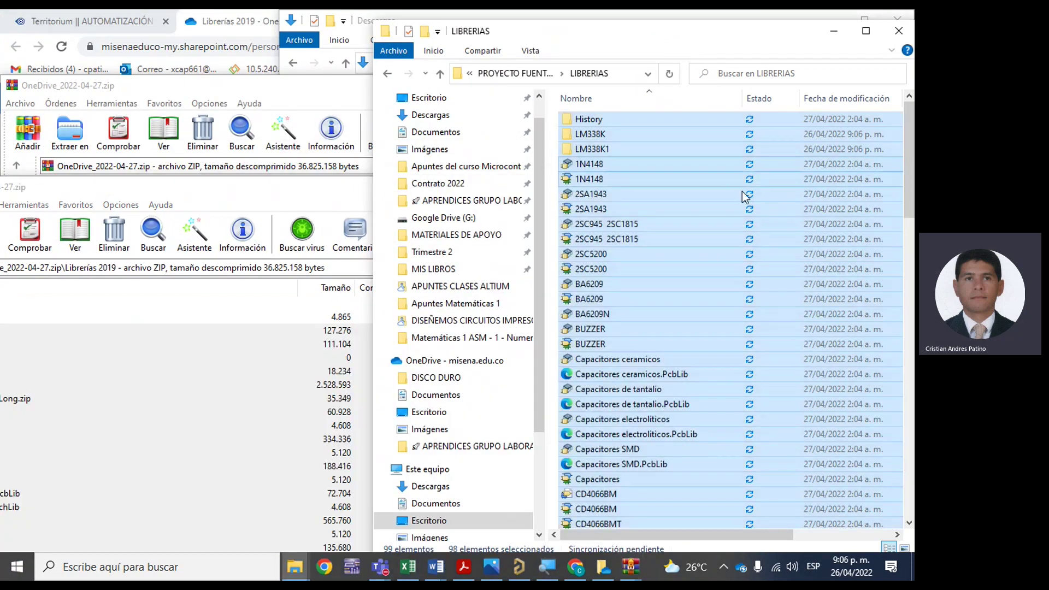
pyautogui.press('Delete')
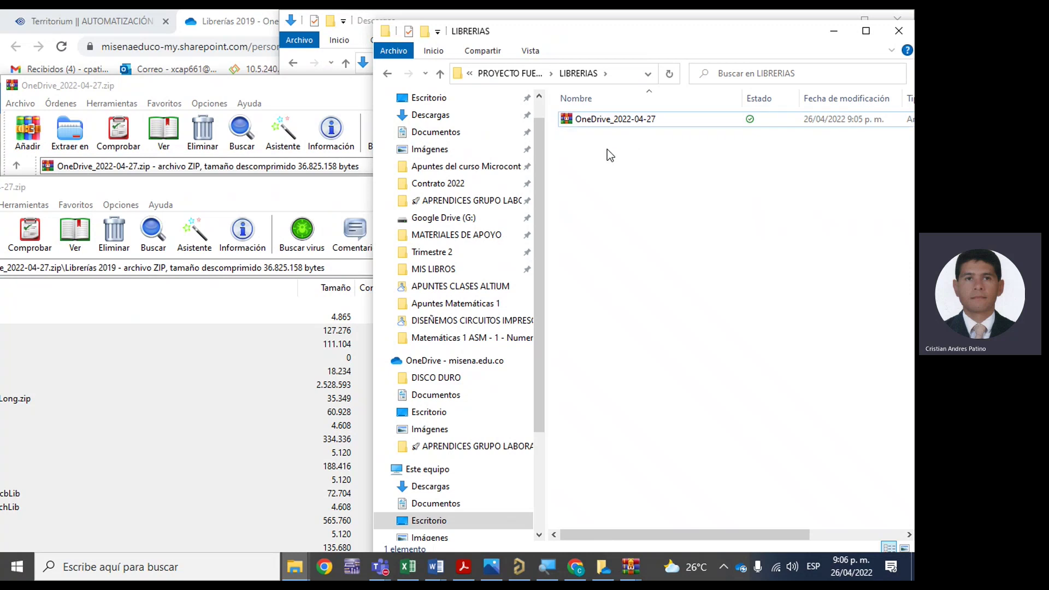
pyautogui.click(249, 90)
pyautogui.moveTo(258, 90); pyautogui.dragTo(225, 169)
pyautogui.moveTo(528, 171); pyautogui.dragTo(592, 46)
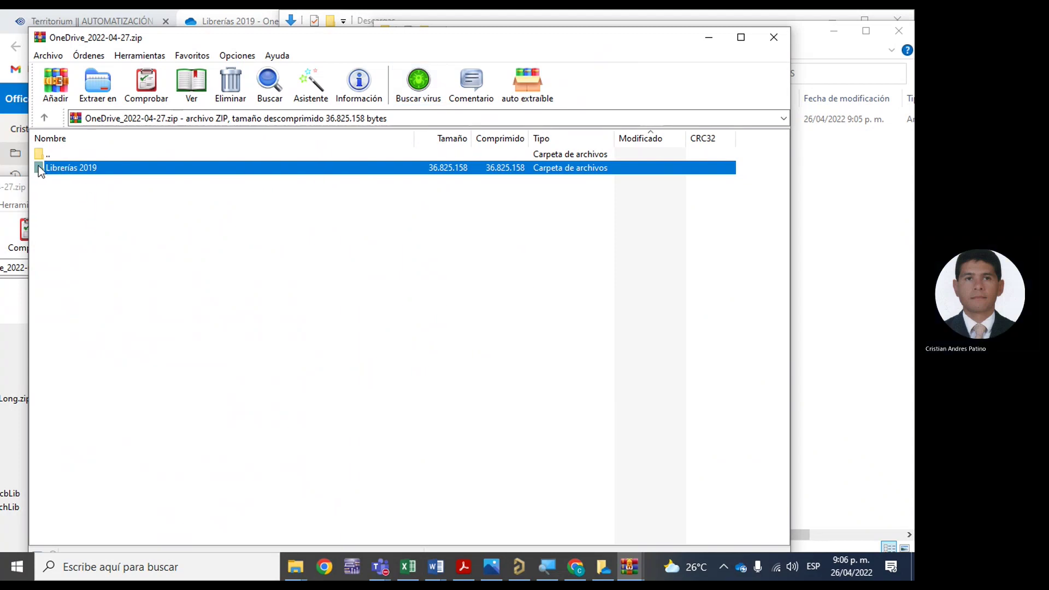
# Open Librerías 2019 in the archive, select everything with Ctrl+A, and drag it into LIBRERIAS
pyautogui.doubleClick(40, 170)
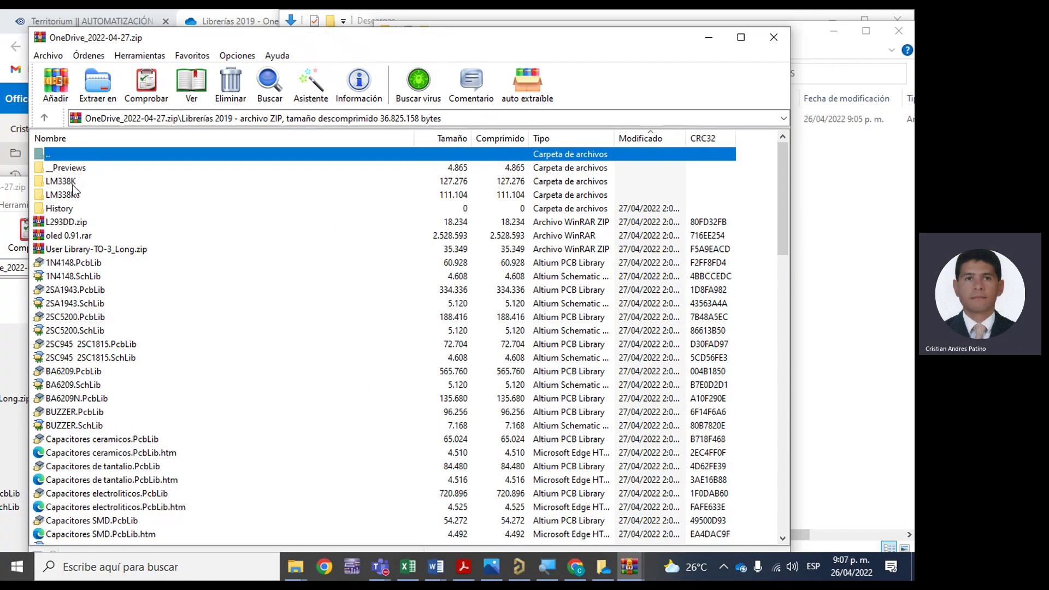
pyautogui.click(76, 182)
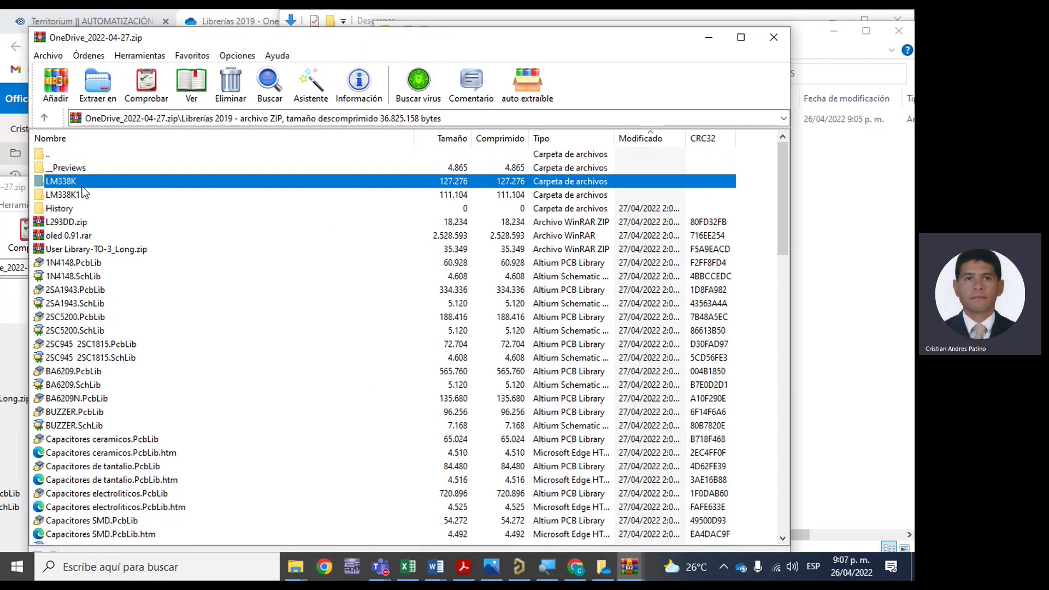
pyautogui.moveTo(789, 227); pyautogui.dragTo(763, 227)
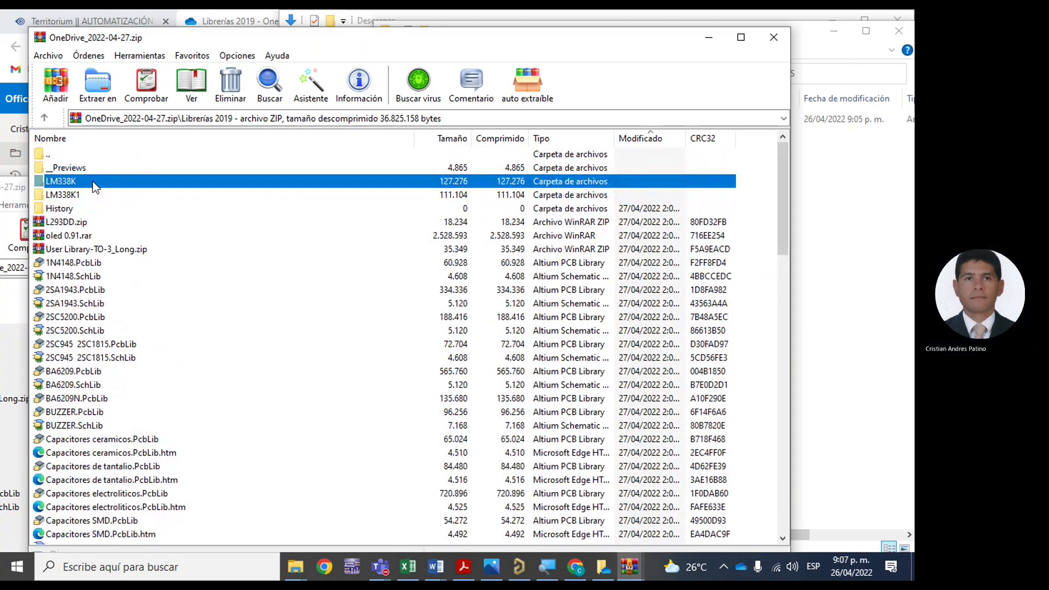
pyautogui.hotkey('ctrl', 'a')
pyautogui.scroll(-20, 93, 182)
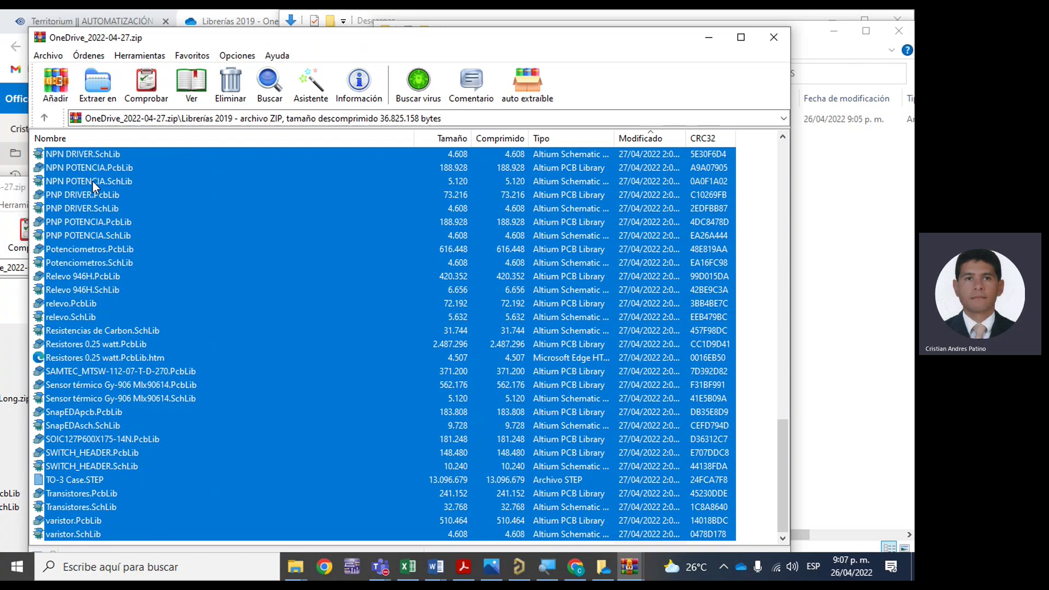
pyautogui.moveTo(425, 32); pyautogui.dragTo(364, 26)
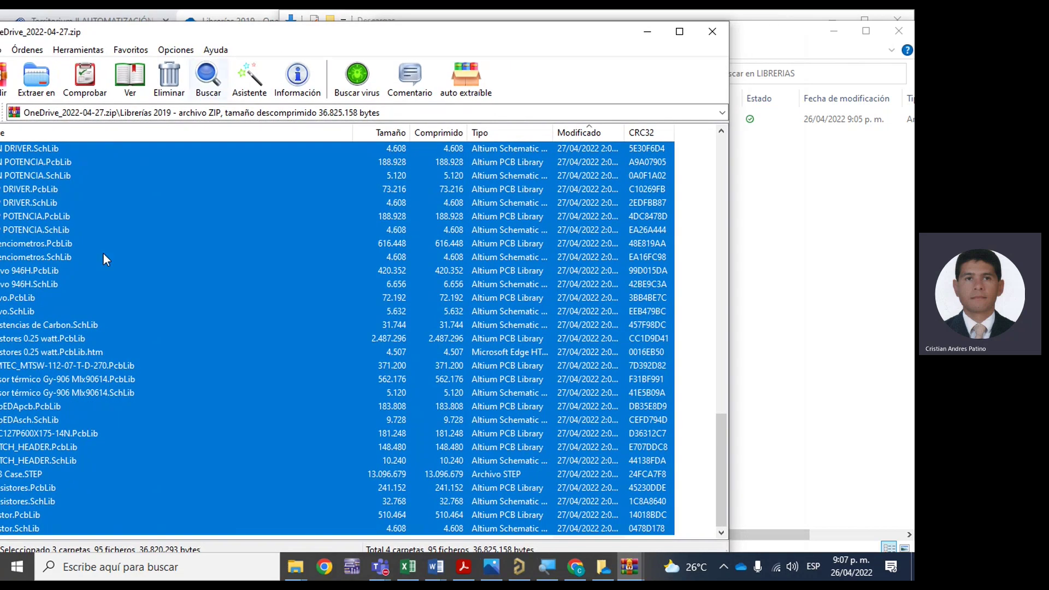
pyautogui.moveTo(113, 264); pyautogui.dragTo(804, 322)
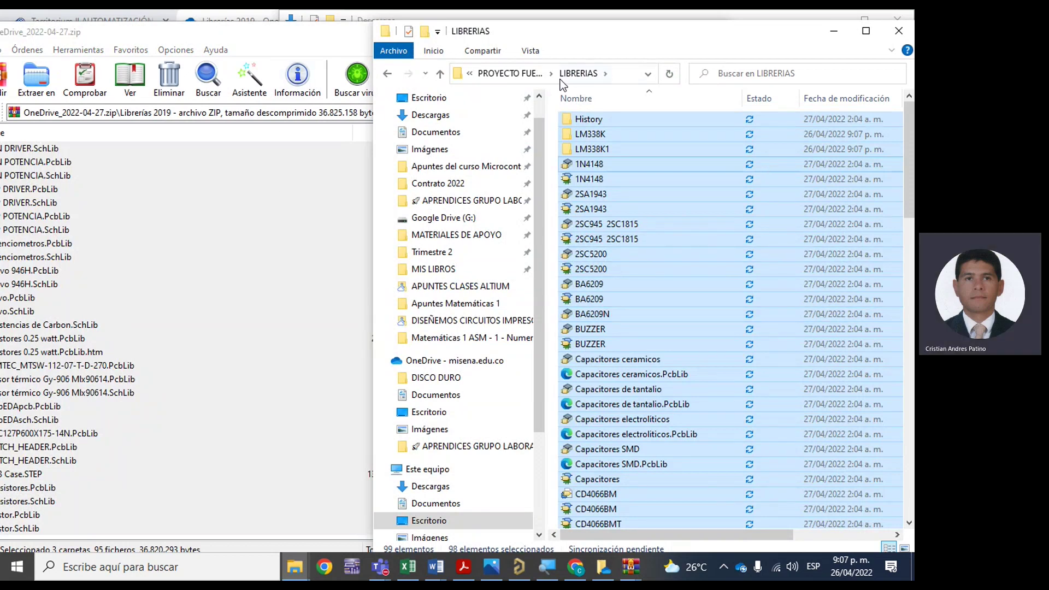
# Reopen LIBRERIAS from the PROYECTO FUENTE DE PODER folder, review the 99 extracted items, then return to WinRAR
pyautogui.click(504, 73)
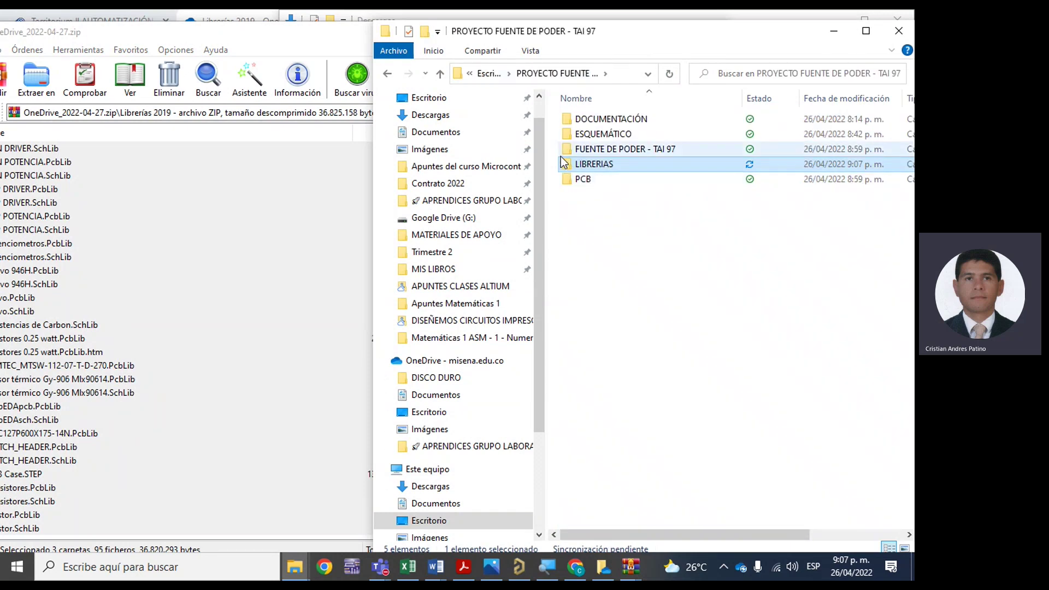
pyautogui.moveTo(595, 164)
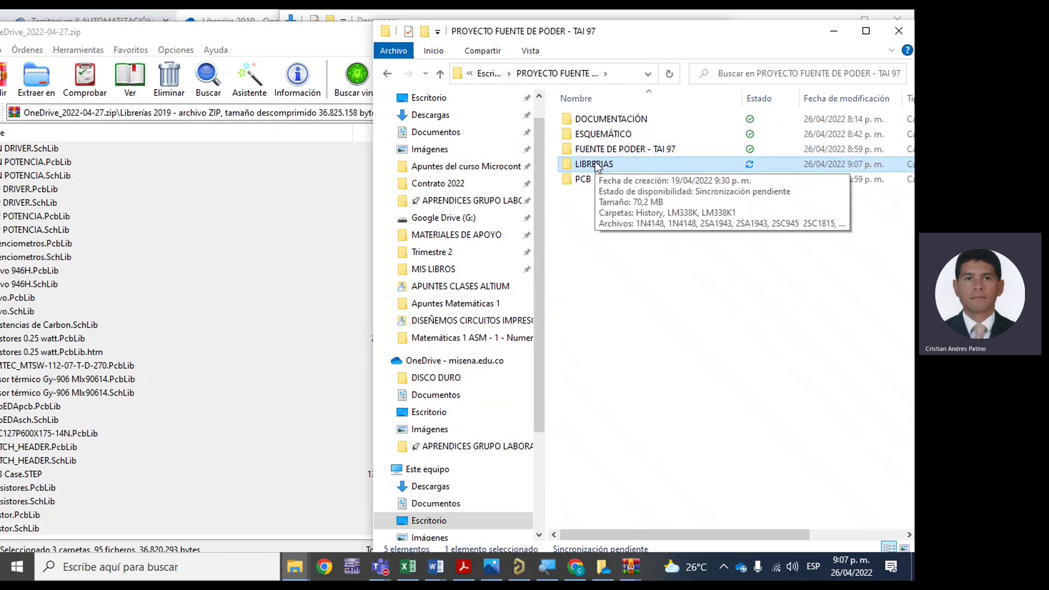
pyautogui.doubleClick(569, 165)
pyautogui.scroll(-14, 711, 241)
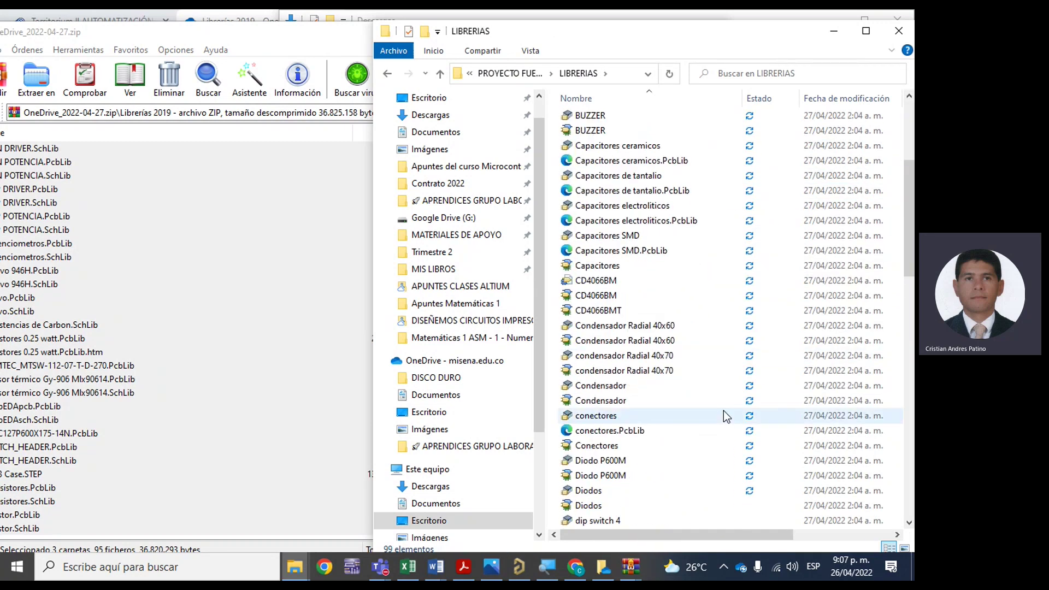
pyautogui.scroll(-12, 726, 429)
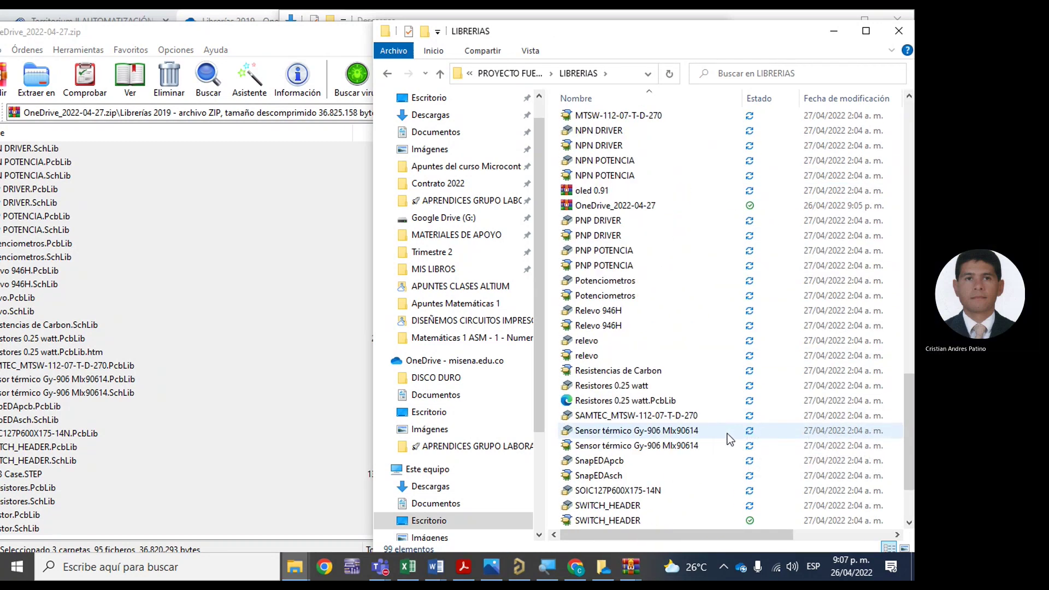
pyautogui.scroll(19, 731, 434)
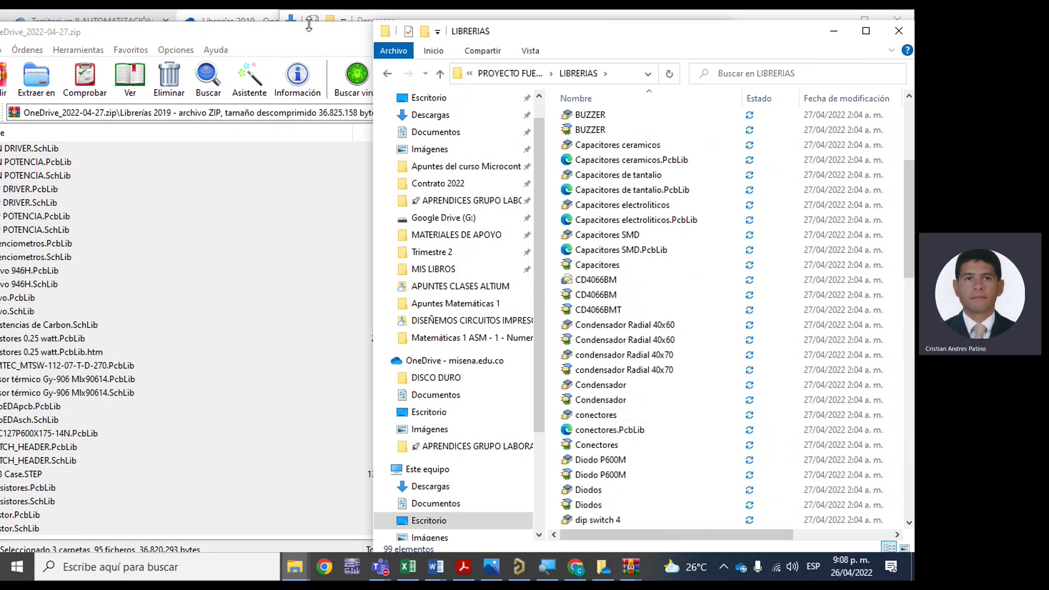
pyautogui.click(294, 32)
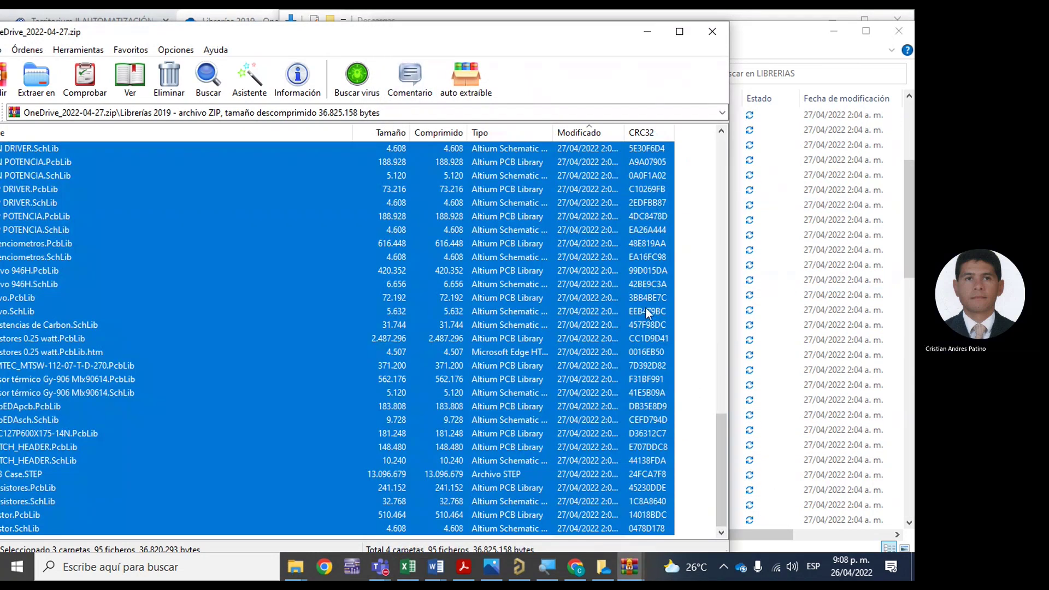
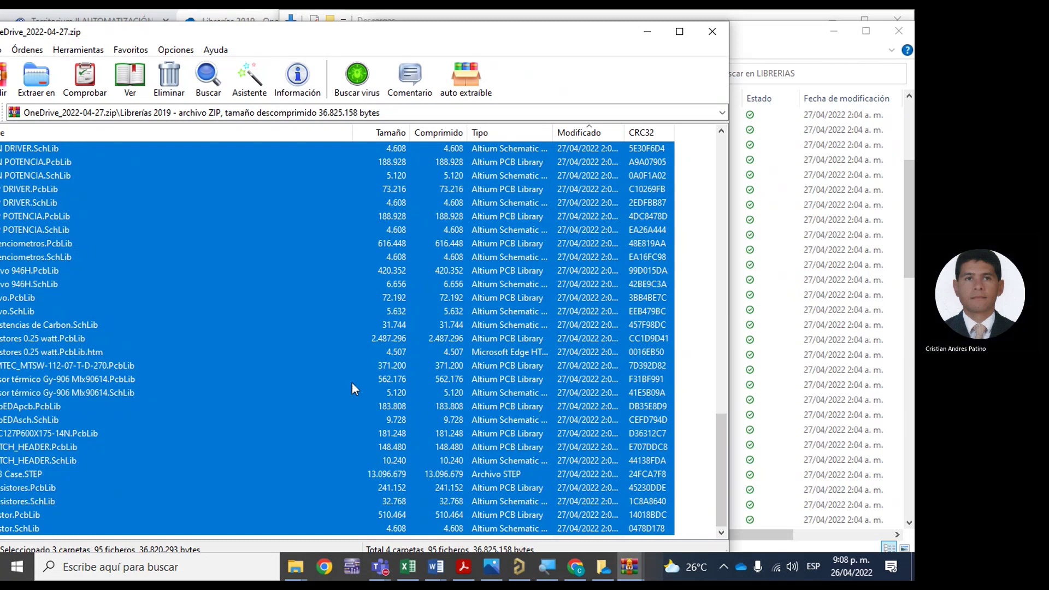
# Search 'BLOC' from Start, open a blank Bloc de notas, and move it upper left
pyautogui.click(22, 571)
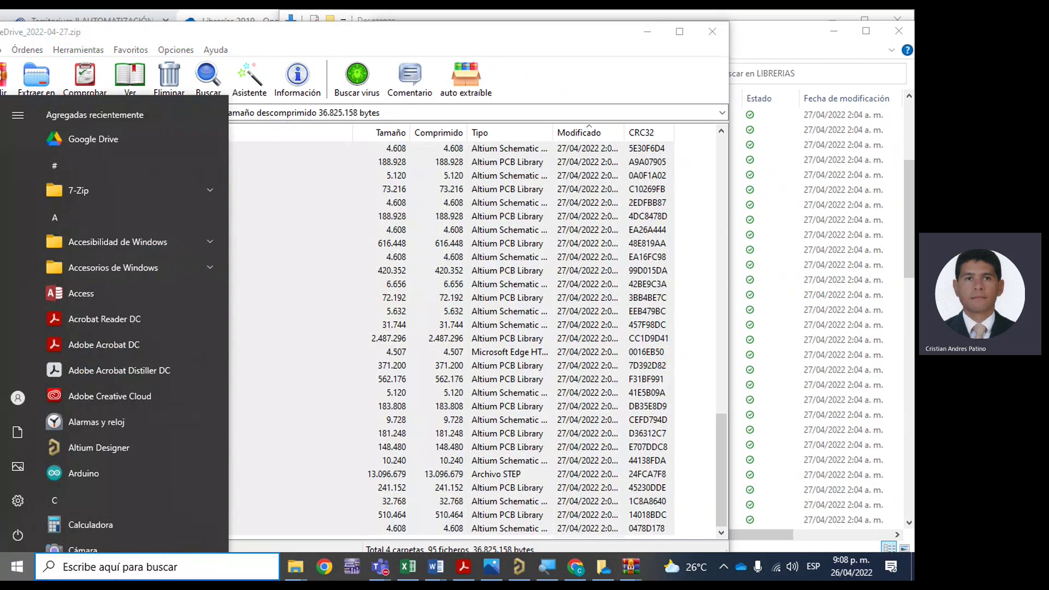
pyautogui.click(118, 574)
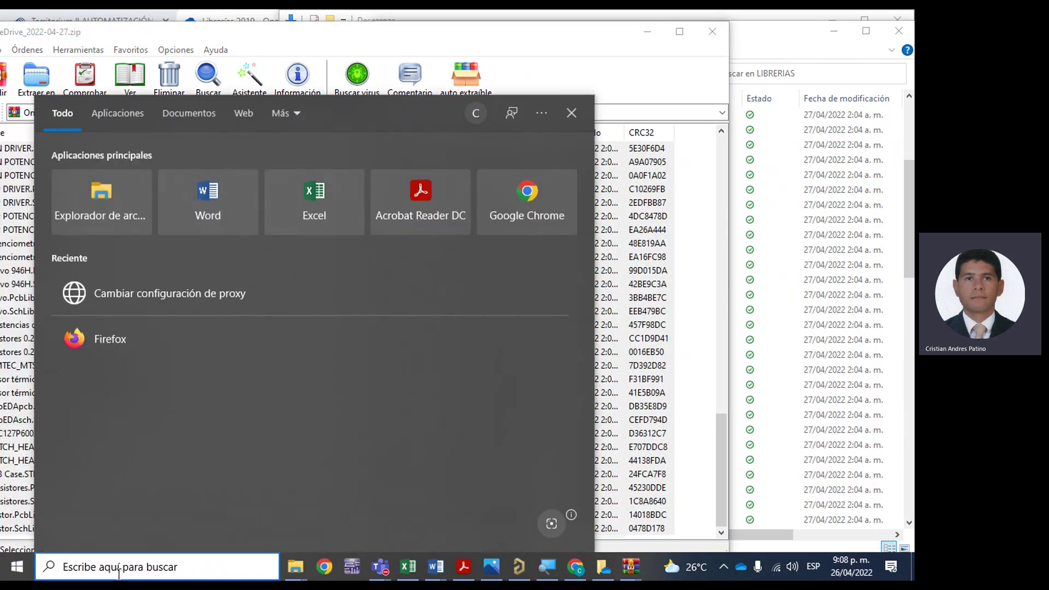
pyautogui.write('BLOC')
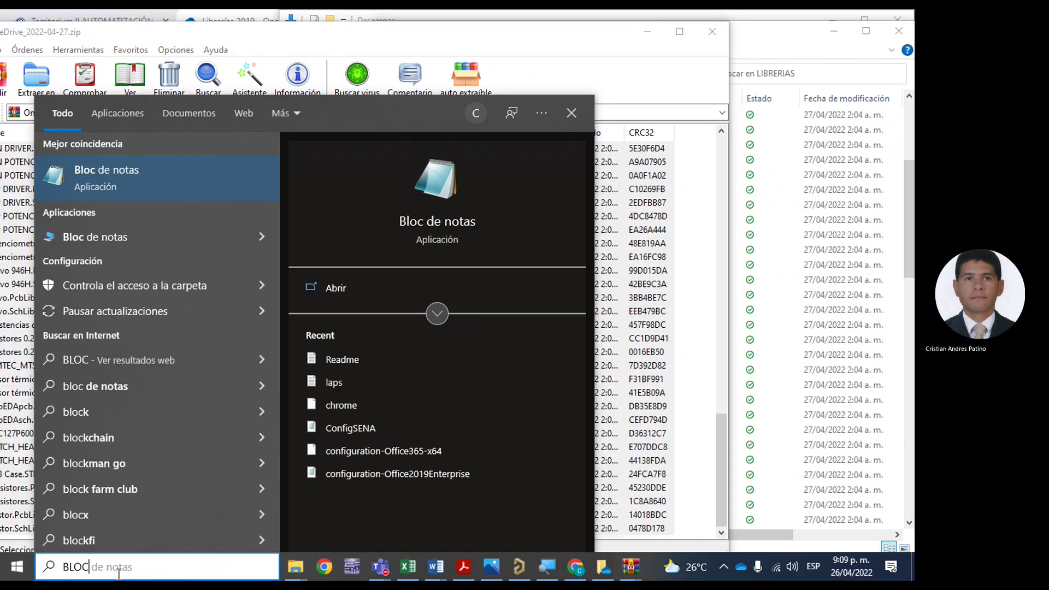
pyautogui.click(172, 178)
pyautogui.moveTo(660, 405); pyautogui.dragTo(258, 118)
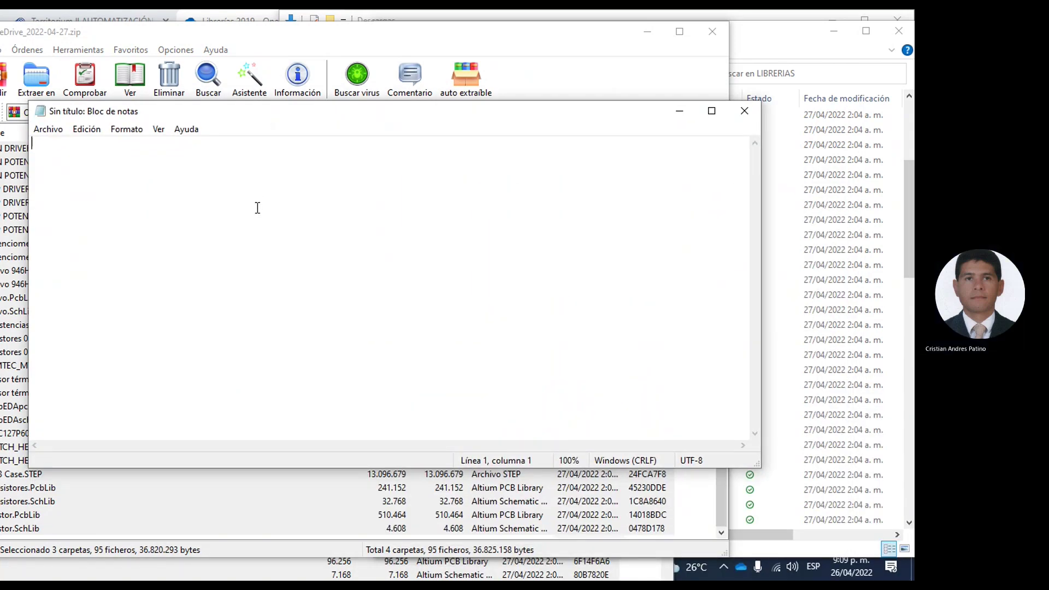
# Write 'Red: APRENDIZSENA' as the note's first line
pyautogui.write('red')
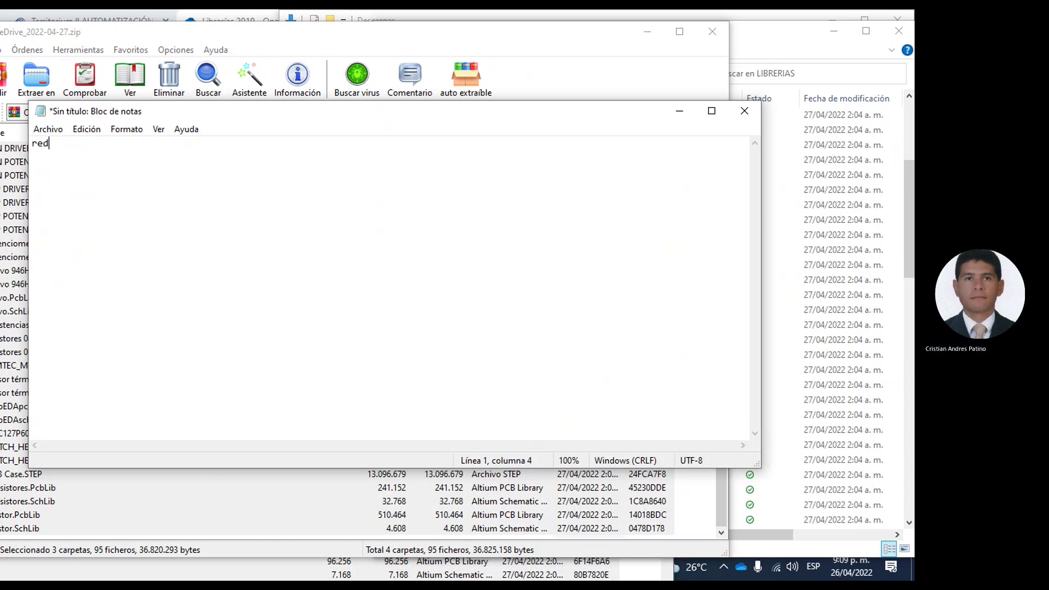
pyautogui.press('BackSpace')
pyautogui.press('BackSpace')
pyautogui.press('BackSpace')
pyautogui.write('Red: APRENDIZSENA')
pyautogui.press('Return')
# Add a 'usuario:' line with the network user name, then a third line labelled 'clave:'
pyautogui.write('u')
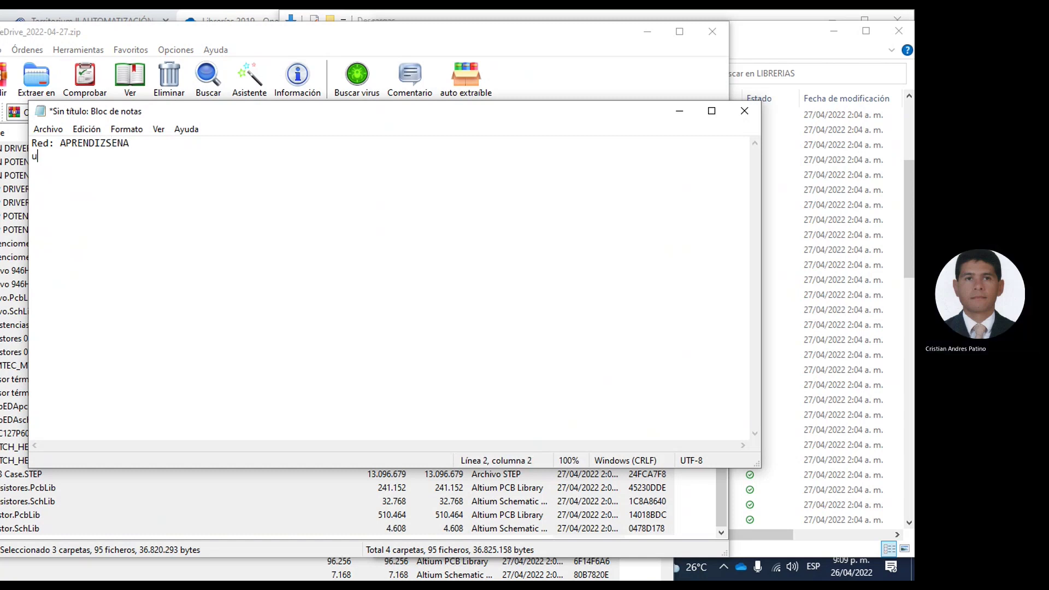
pyautogui.write('suaro')
pyautogui.press('BackSpace')
pyautogui.write('o')
pyautogui.press('BackSpace')
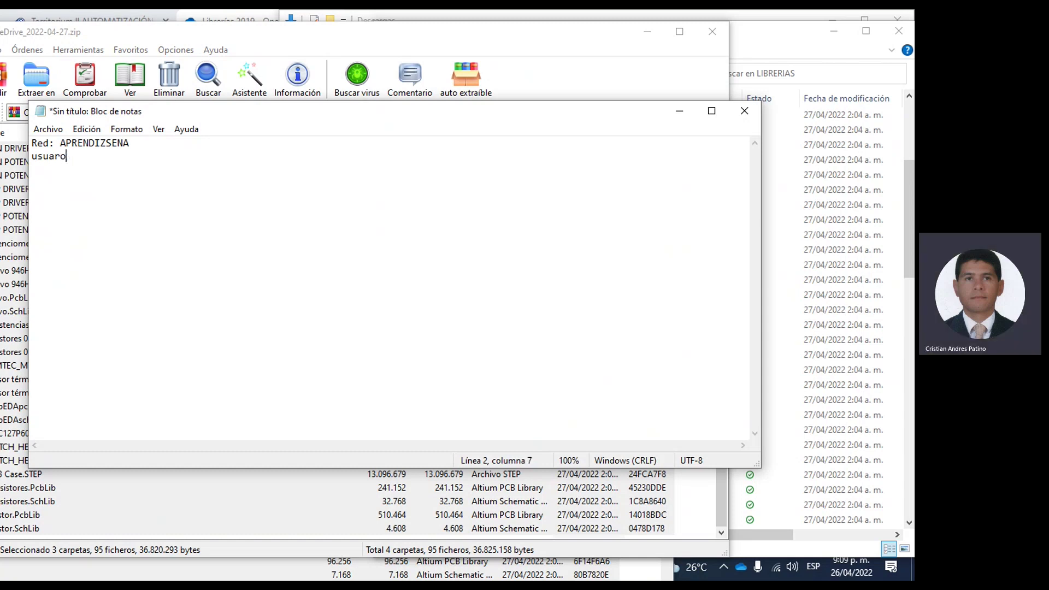
pyautogui.write('io: Aprendiza158')
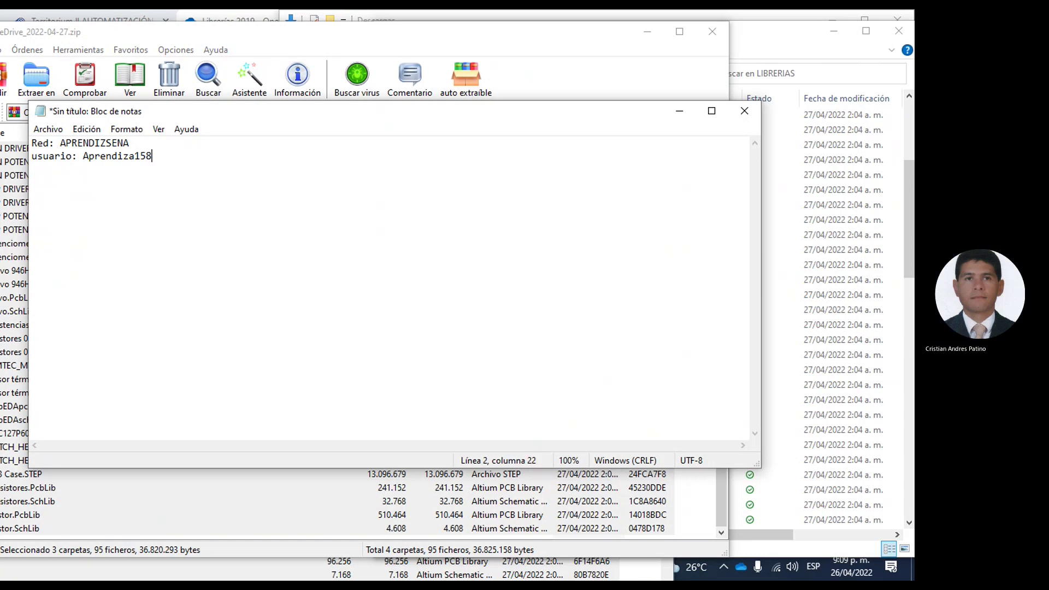
pyautogui.press('Left')
pyautogui.press('Left')
pyautogui.press('Left')
pyautogui.press('BackSpace')
pyautogui.press('Delete')
pyautogui.press('Return')
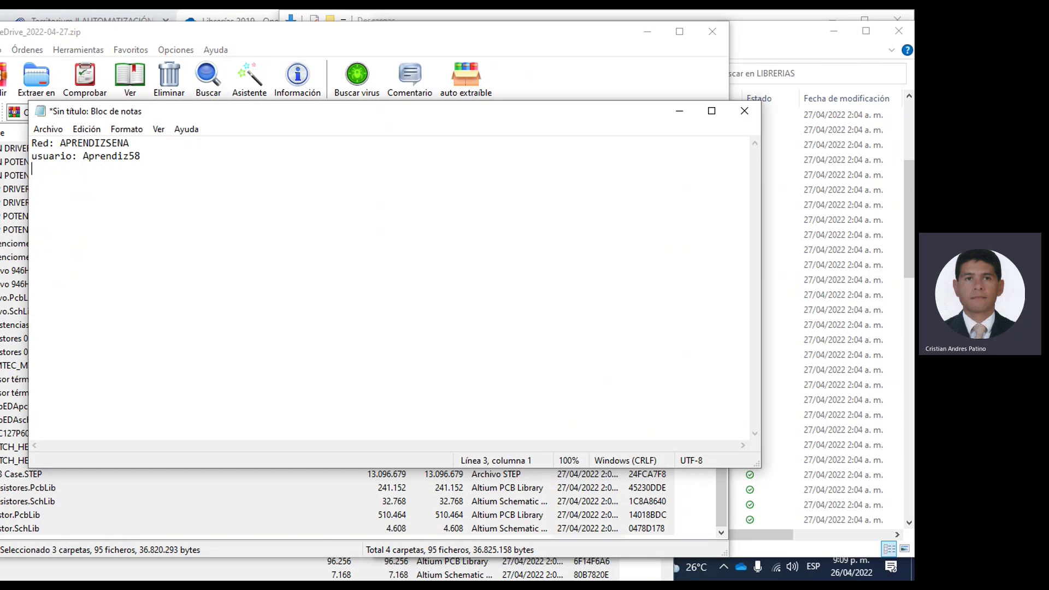
pyautogui.write('clave:')
pyautogui.keyDown('ctrl'); pyautogui.scroll(10, 266, 215); pyautogui.keyUp('ctrl')
pyautogui.keyDown('ctrl'); pyautogui.scroll(20, 266, 214); pyautogui.keyUp('ctrl')
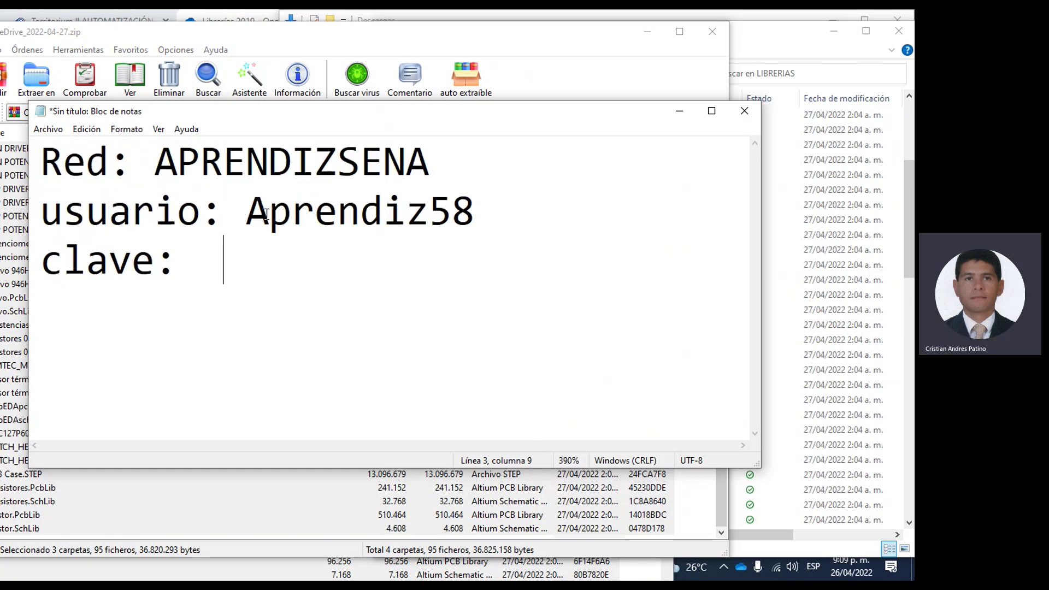
pyautogui.keyDown('ctrl'); pyautogui.scroll(3, 300, 299); pyautogui.keyUp('ctrl')
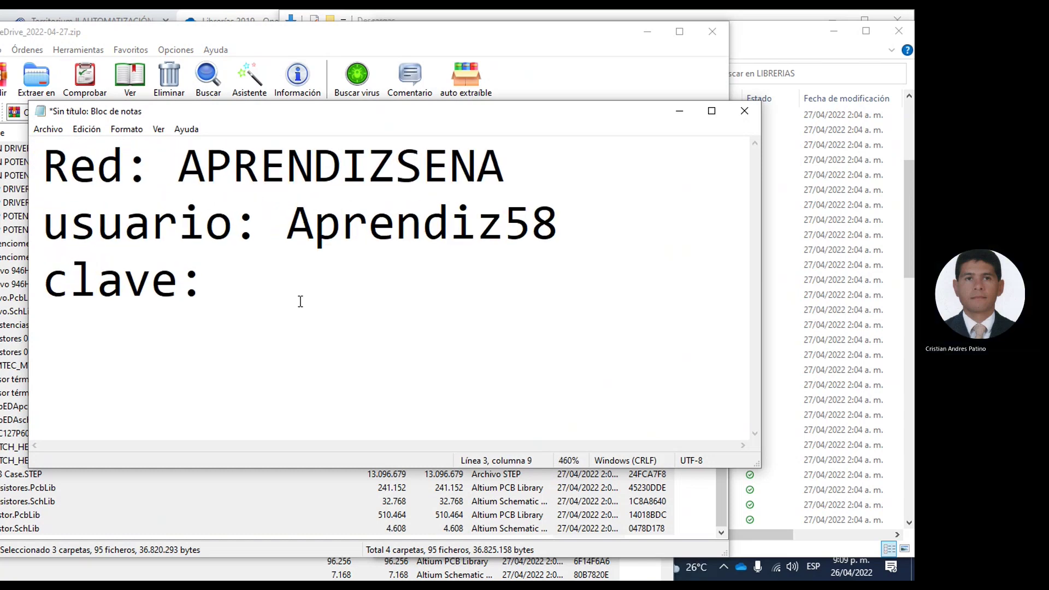
pyautogui.press('BackSpace')
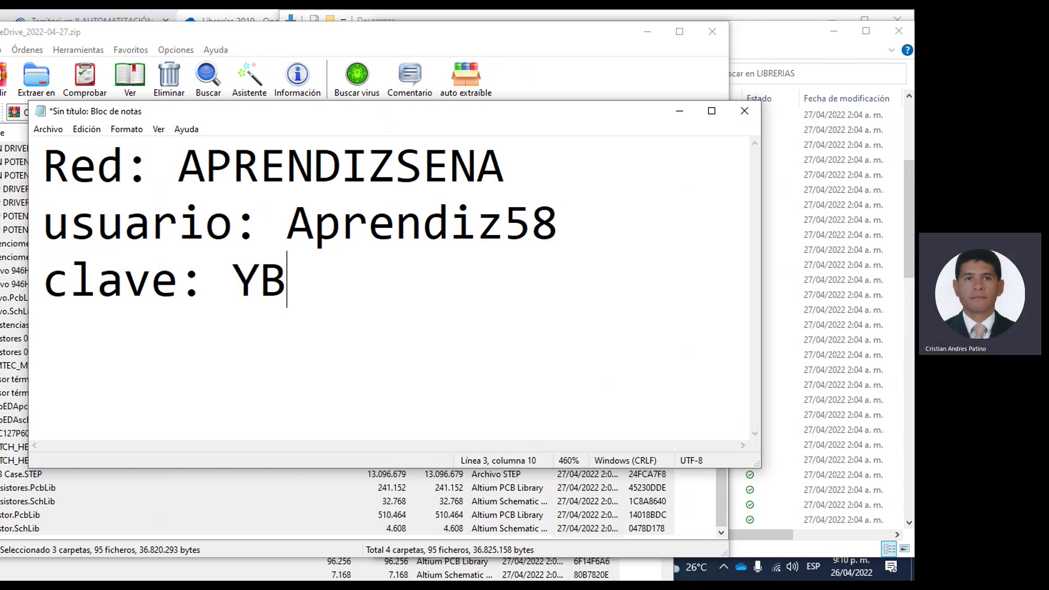
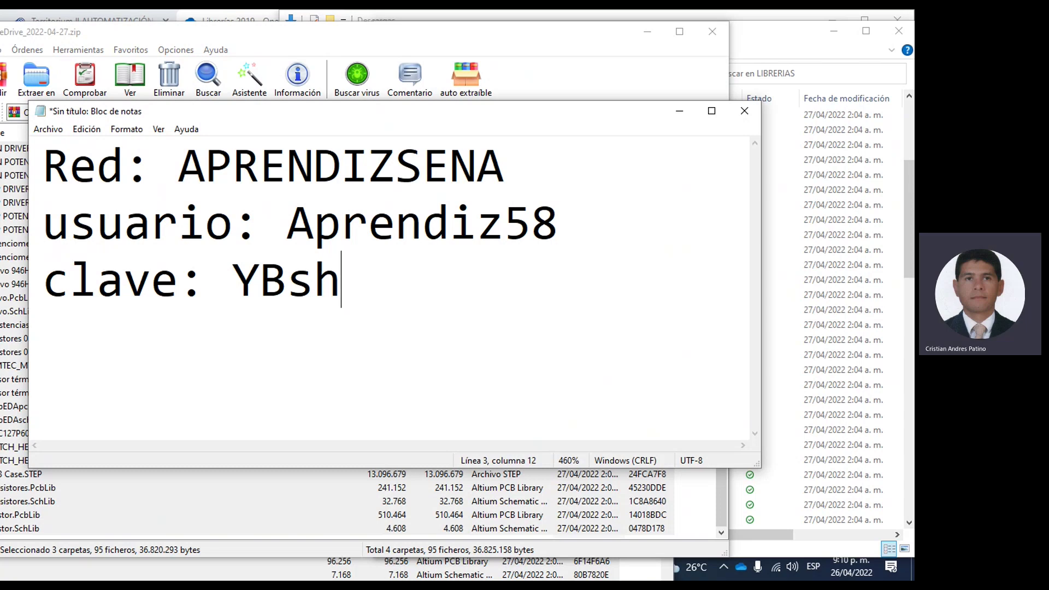
pyautogui.press('BackSpace')
pyautogui.press('BackSpace')
pyautogui.press('BackSpace')
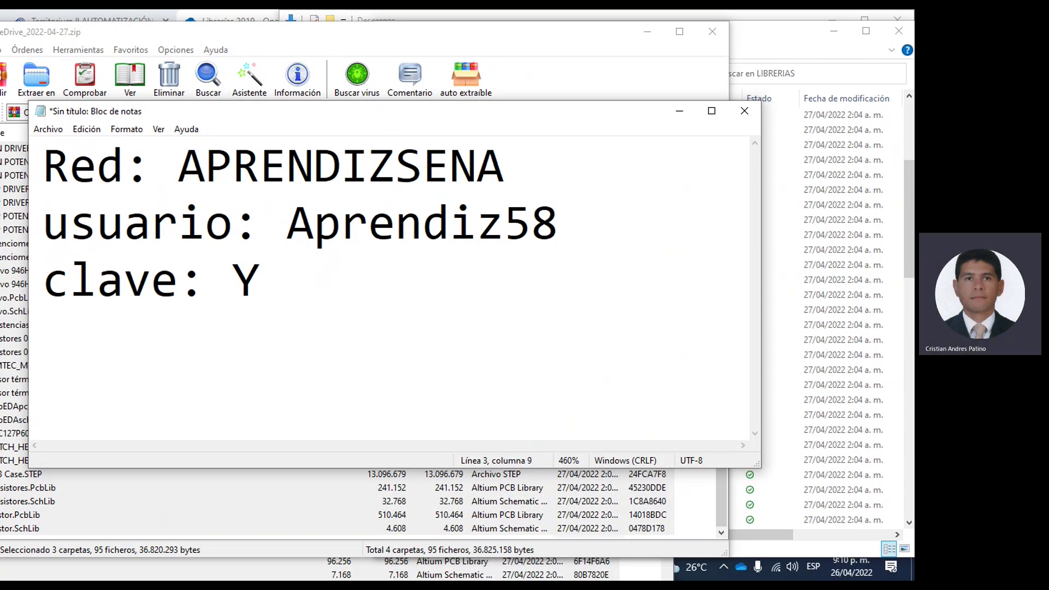
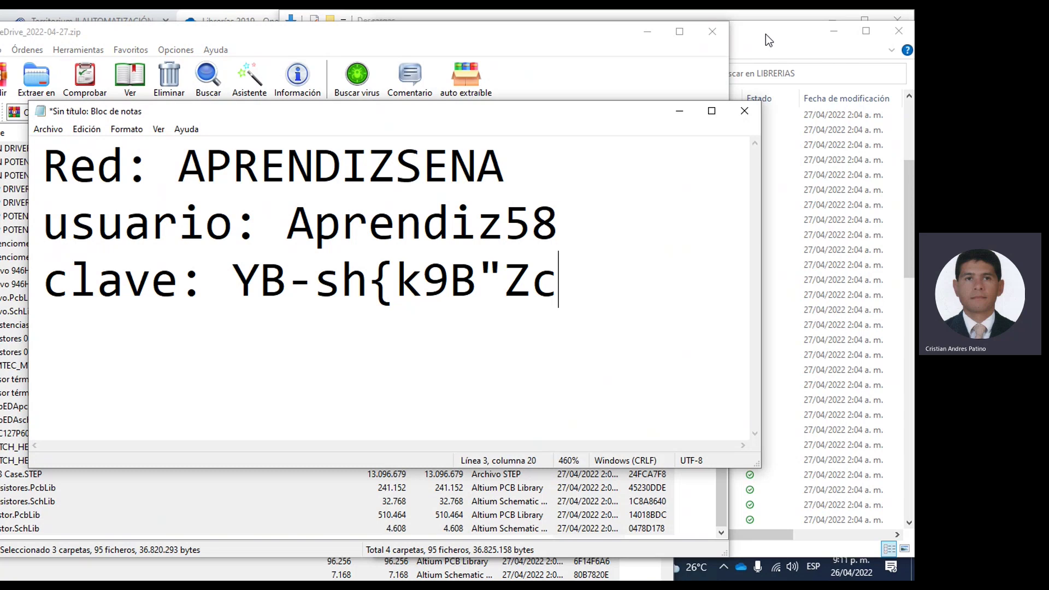
pyautogui.click(765, 34)
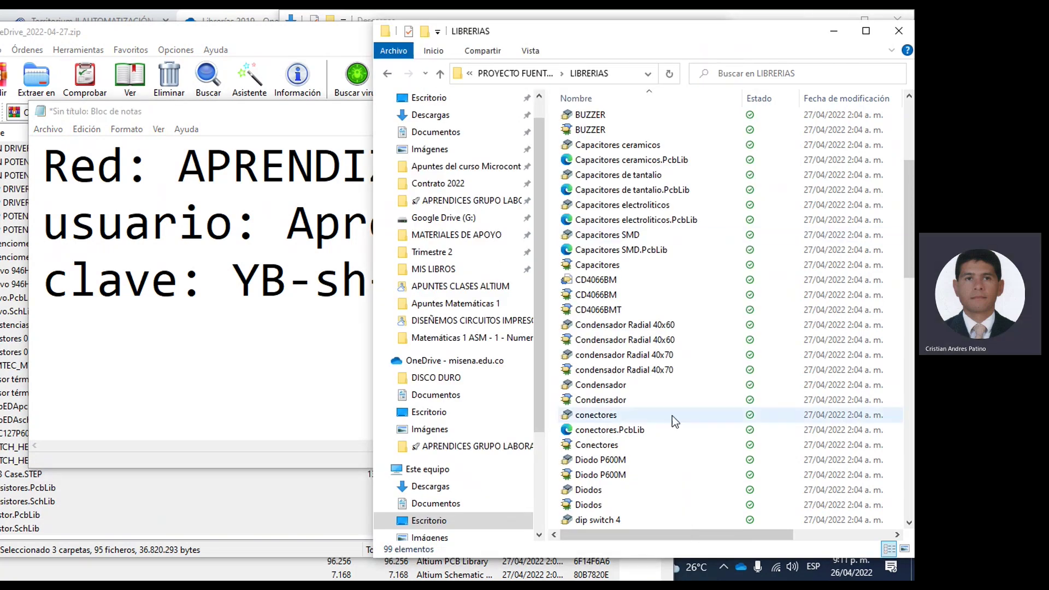
pyautogui.scroll(-2, 672, 419)
pyautogui.scroll(2, 672, 419)
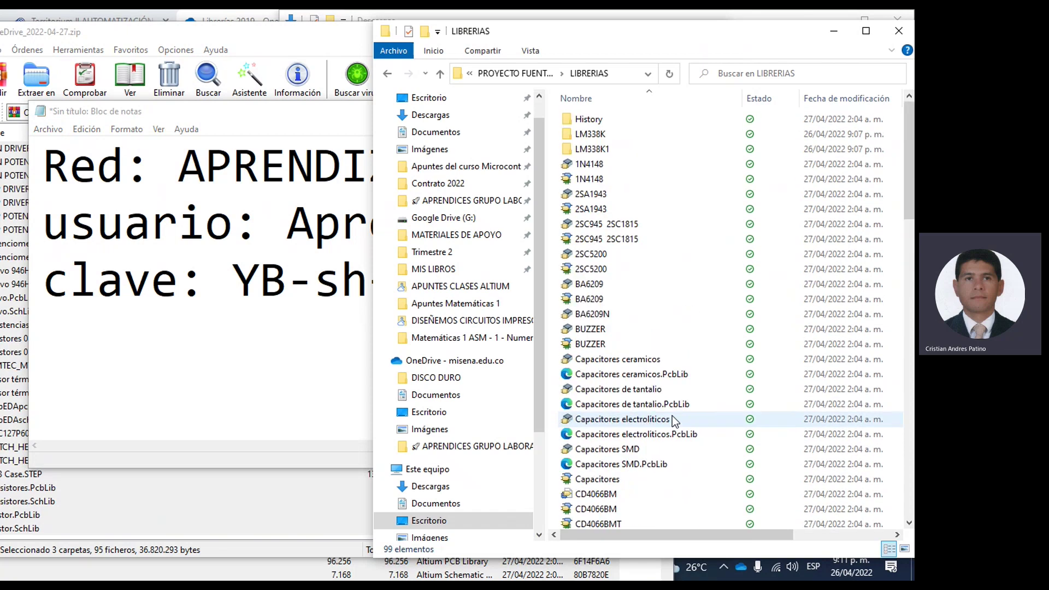
pyautogui.click(257, 117)
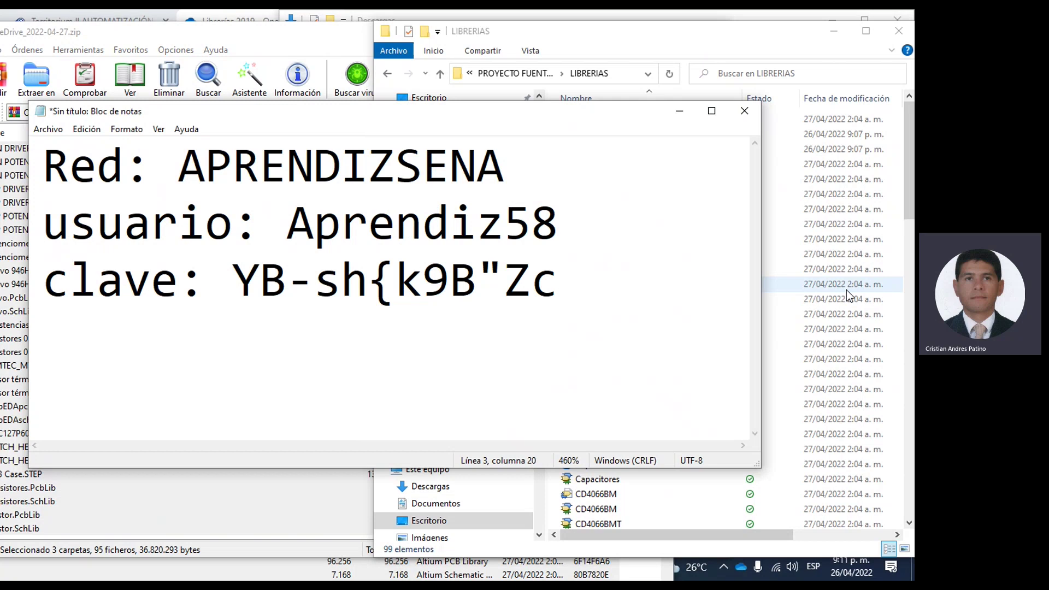
pyautogui.click(732, 36)
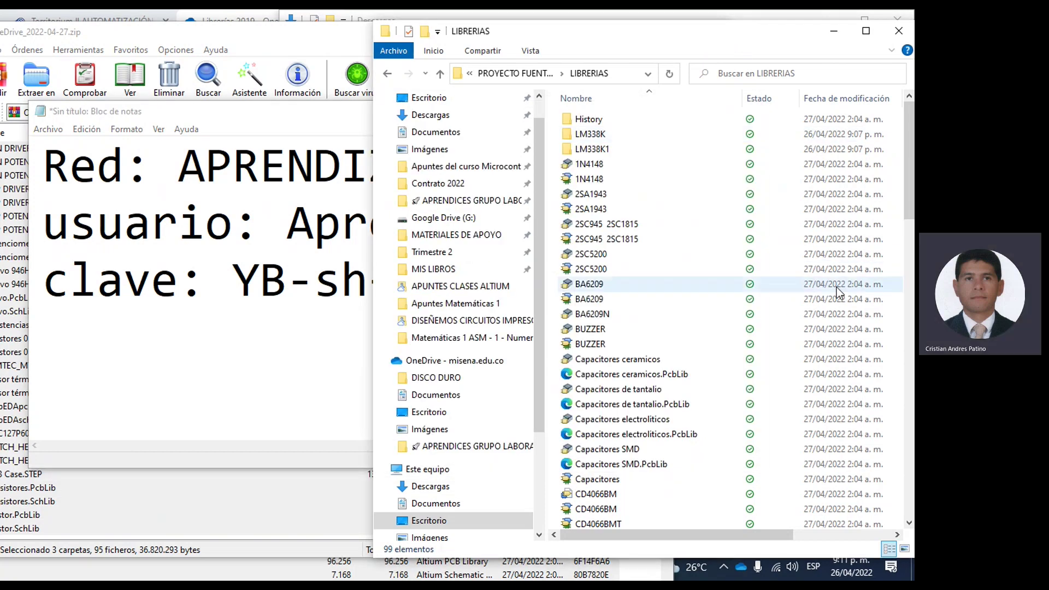
pyautogui.scroll(-4, 826, 320)
pyautogui.scroll(-9, 839, 426)
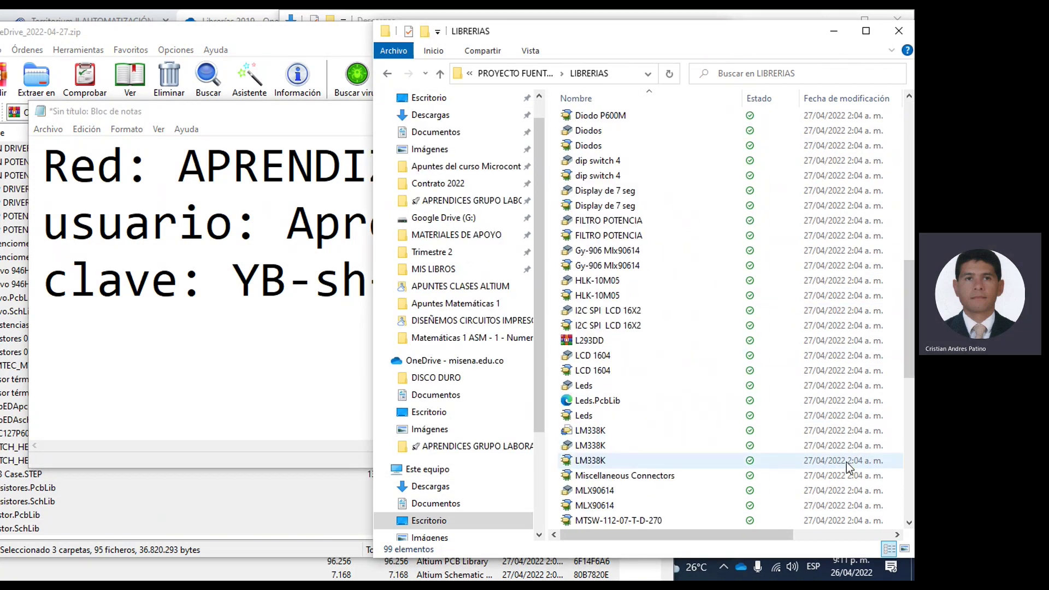
pyautogui.moveTo(907, 346); pyautogui.dragTo(908, 483)
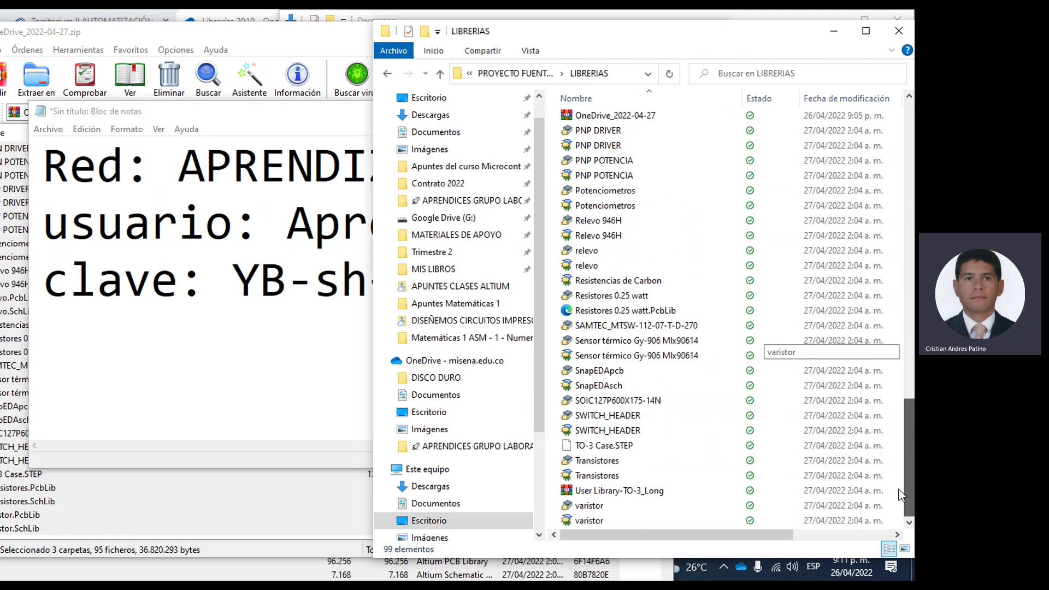
pyautogui.click(290, 412)
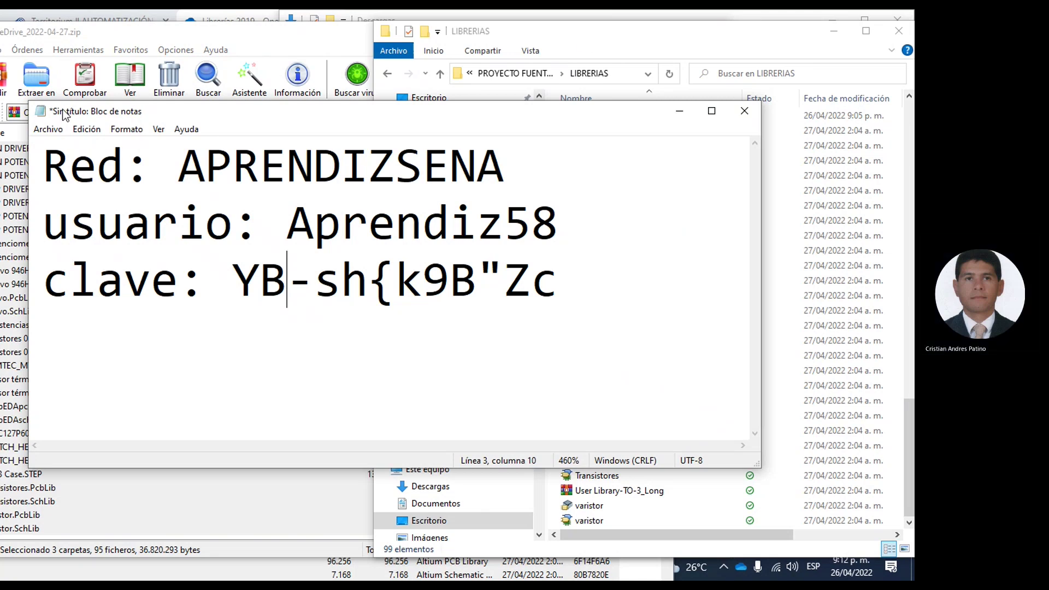
# Save the note to the Desktop as 'Clave aprendiz SENA', then bring the Librerías 2019 page forward
pyautogui.click(49, 129)
pyautogui.click(83, 209)
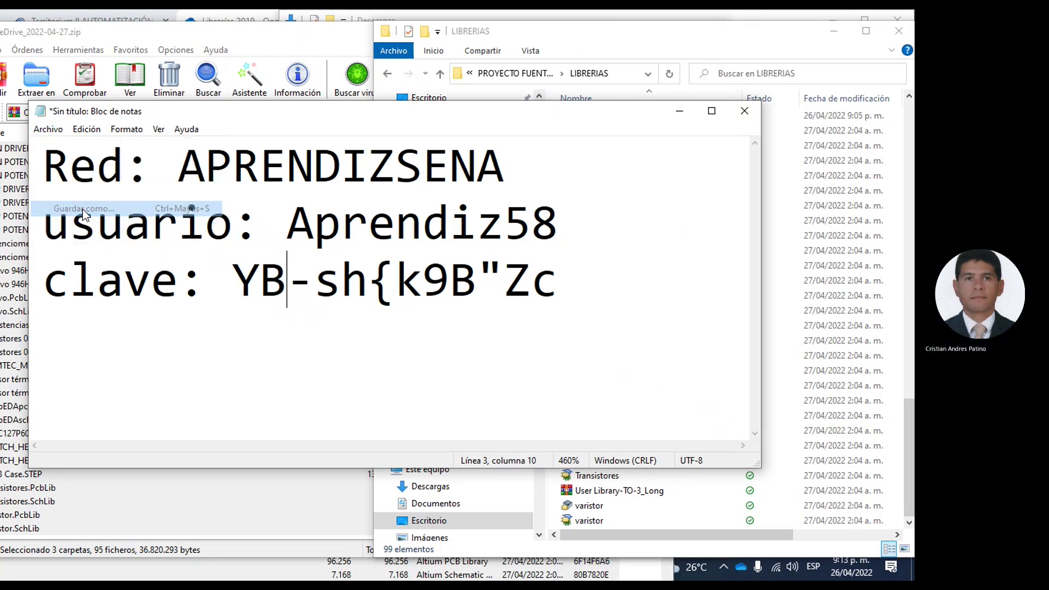
pyautogui.moveTo(213, 152); pyautogui.dragTo(628, 301)
pyautogui.write('Clave aprendiz SENA')
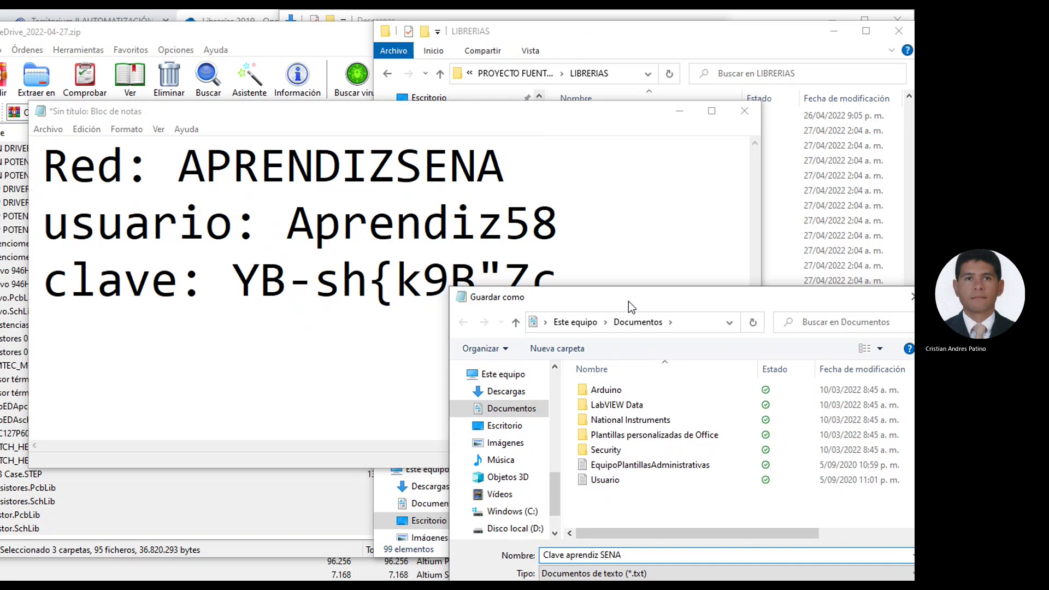
pyautogui.moveTo(628, 301); pyautogui.dragTo(612, 221)
pyautogui.click(500, 347)
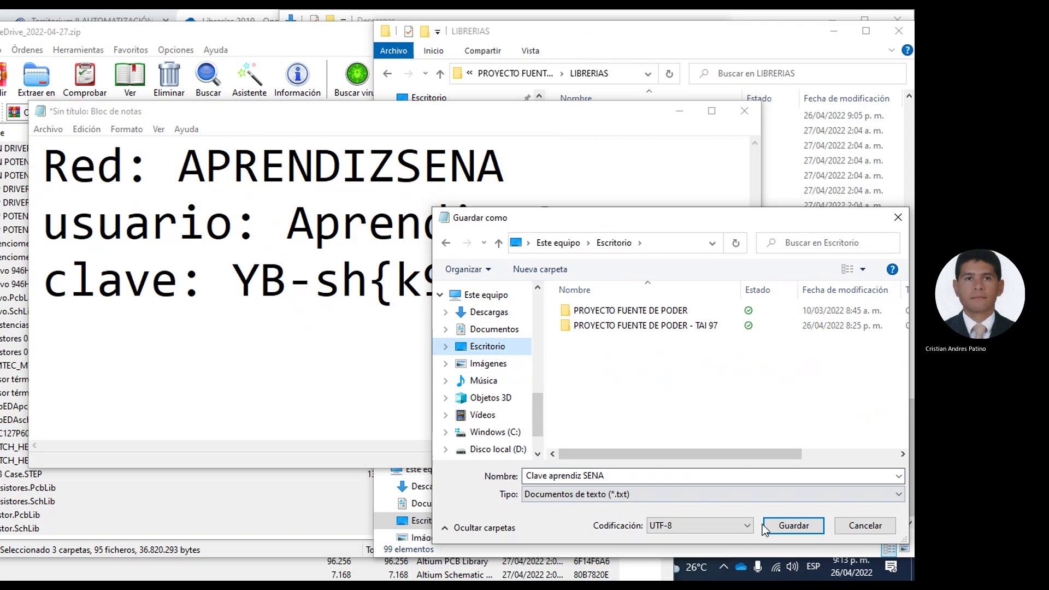
pyautogui.click(780, 525)
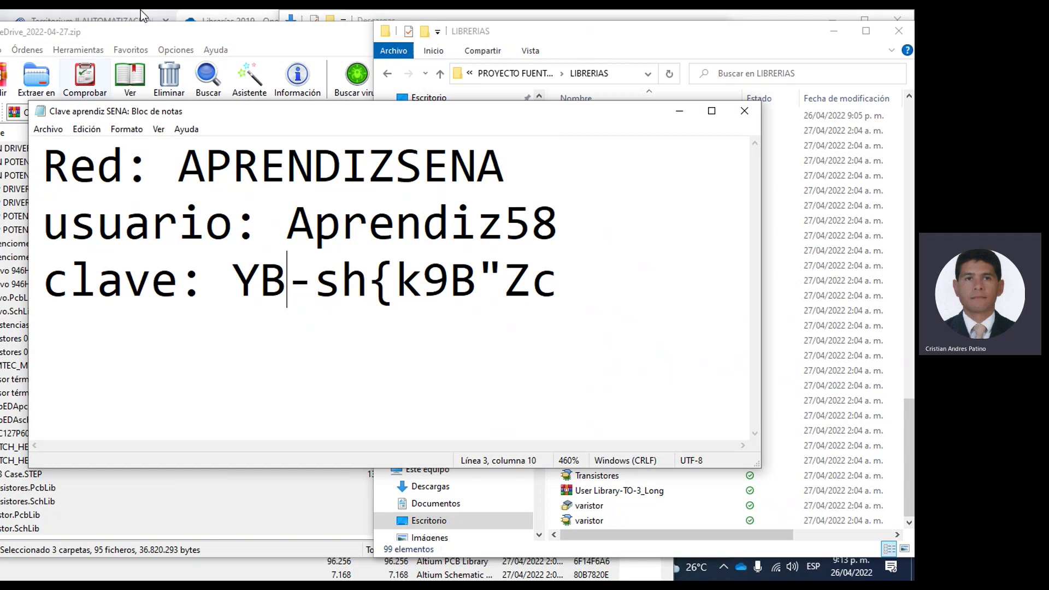
pyautogui.click(201, 11)
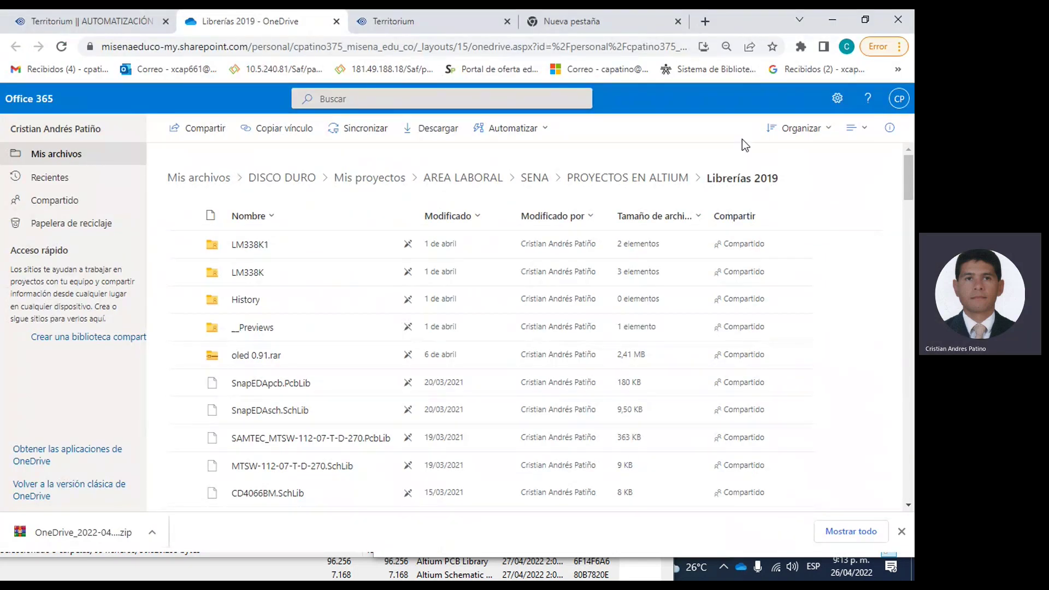
# Select the first 1N4148 library at the top of LIBRERIAS, then return to the credentials note
pyautogui.hotkey('alt', 'Tab')
pyautogui.hotkey('alt', 'Tab')
pyautogui.hotkey('alt', 'Tab')
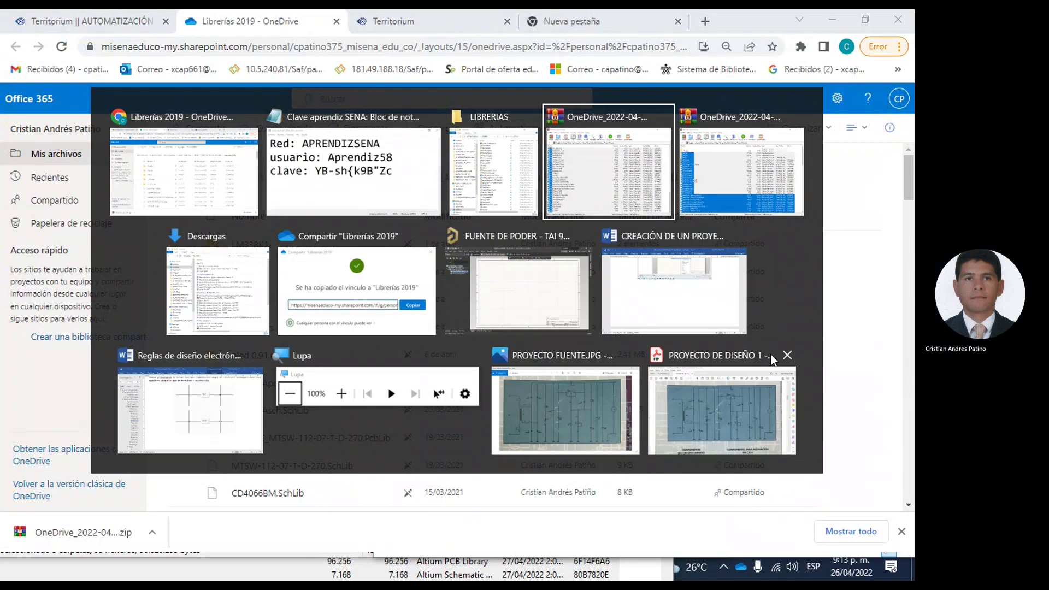
pyautogui.click(479, 175)
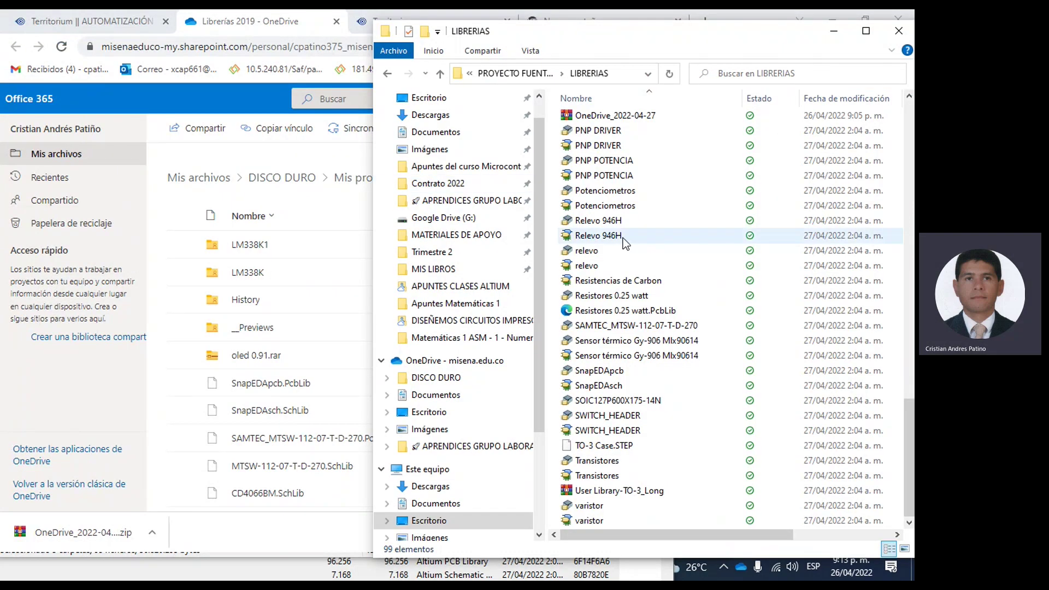
pyautogui.scroll(20, 782, 264)
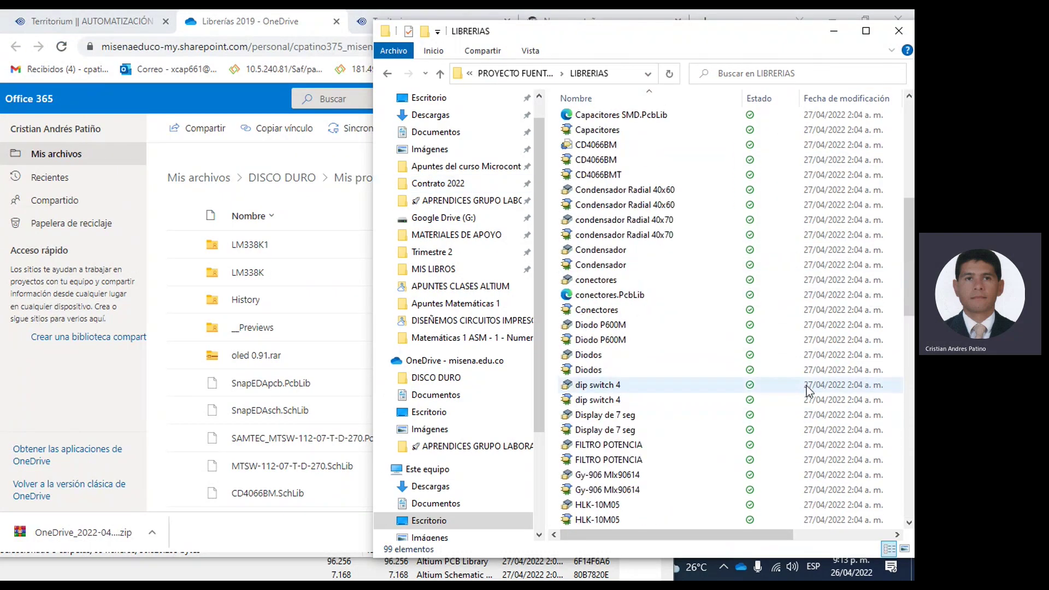
pyautogui.scroll(4, 761, 333)
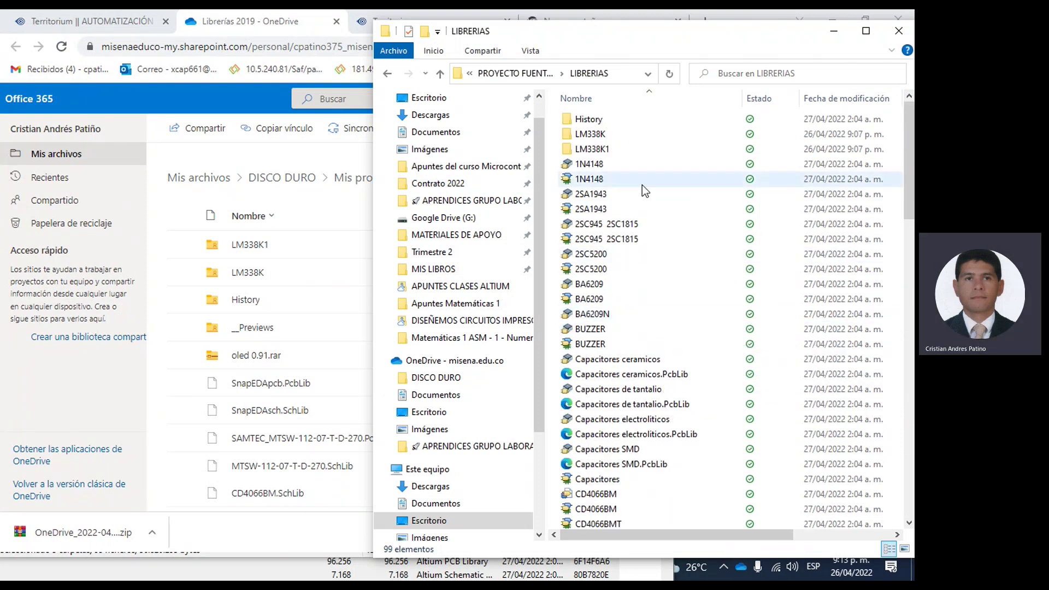
pyautogui.click(642, 165)
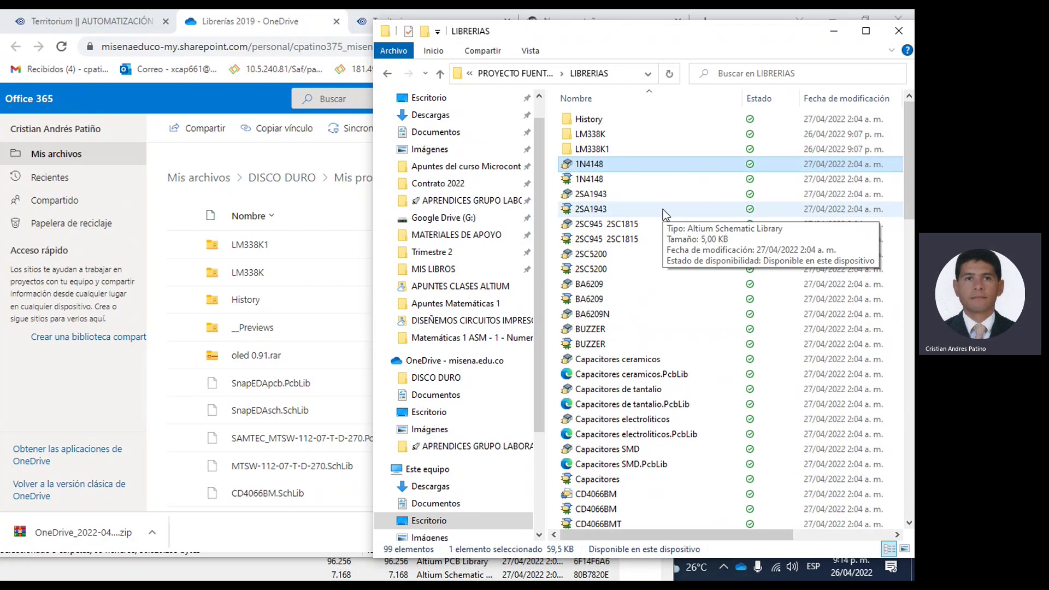
pyautogui.hotkey('alt', 'Tab')
pyautogui.hotkey('alt', 'Tab')
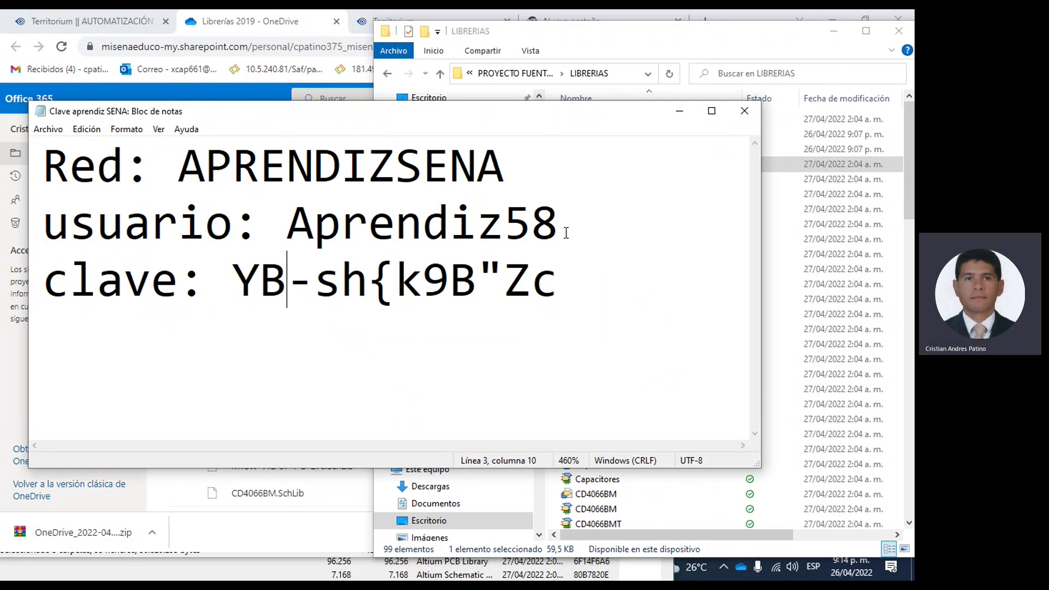
# Insert the missing digit in the user name, fix the password's letter case, and save the note
pyautogui.click(495, 230)
pyautogui.write('1')
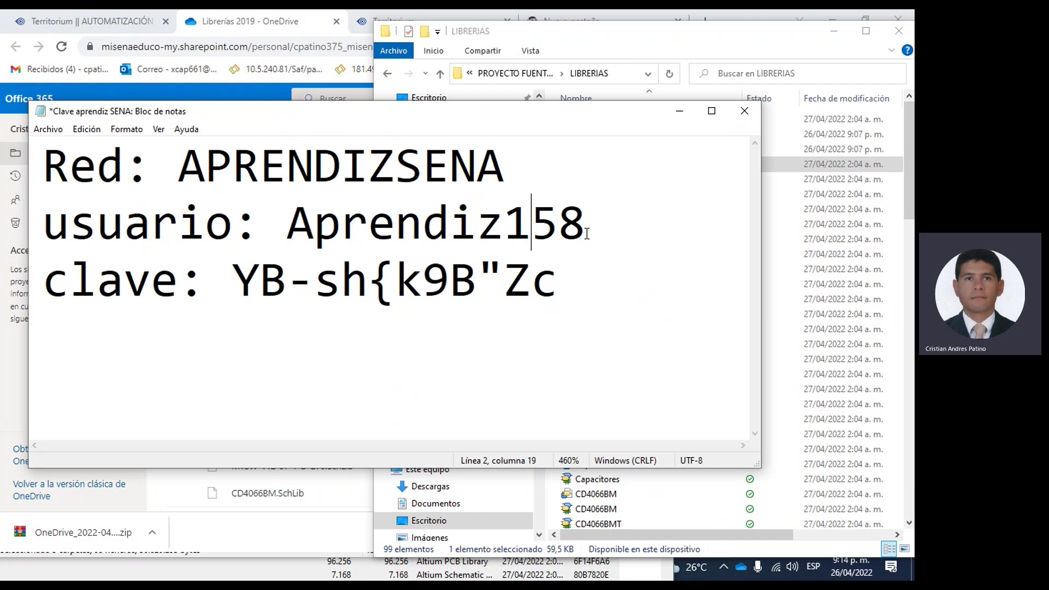
pyautogui.click(470, 275)
pyautogui.press('BackSpace')
pyautogui.write('b')
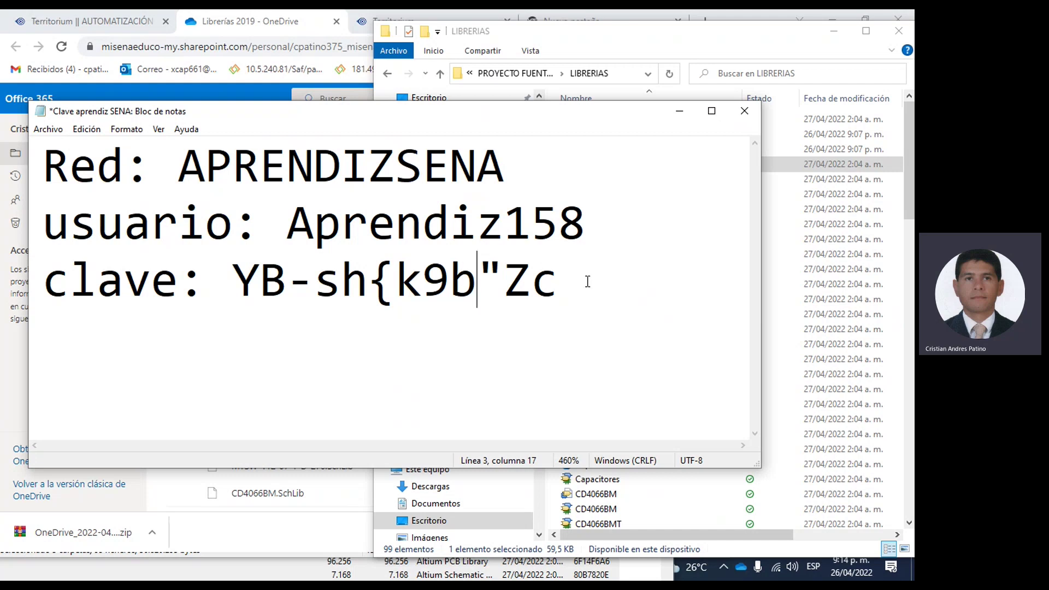
pyautogui.hotkey('ctrl', 's')
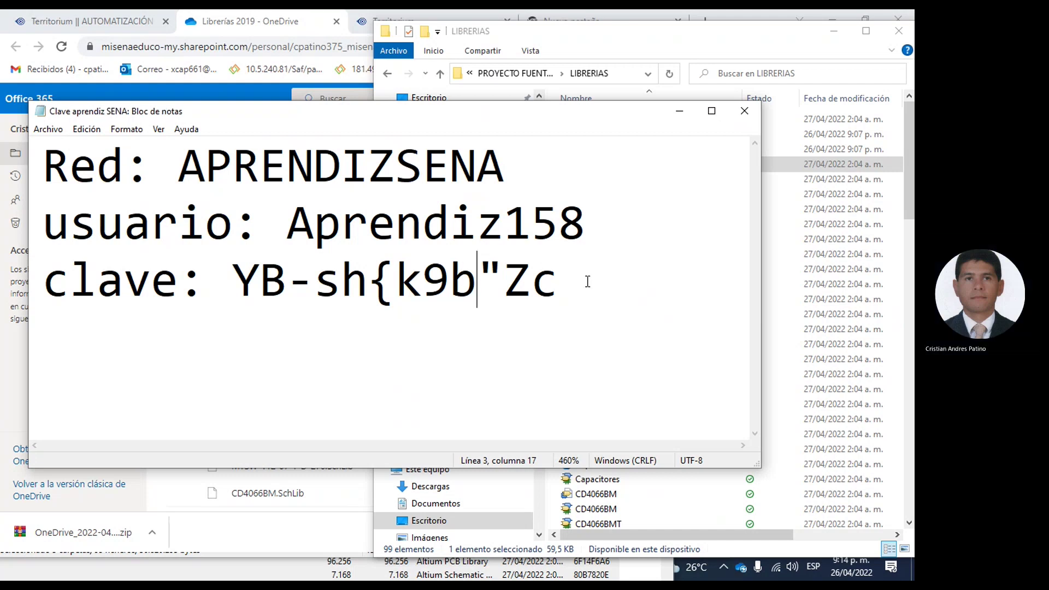
pyautogui.moveTo(588, 282); pyautogui.dragTo(242, 293)
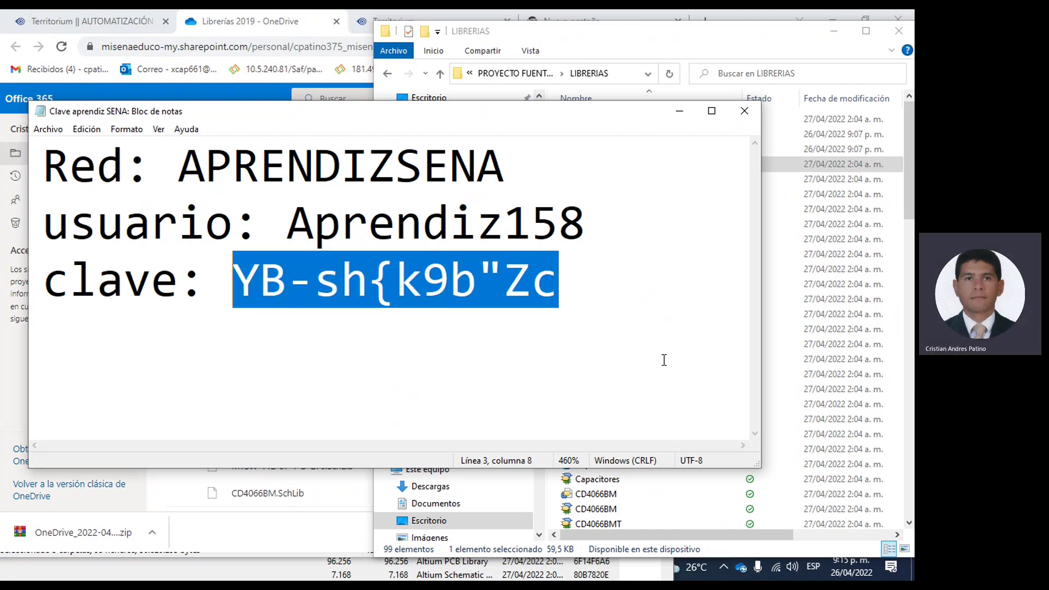
pyautogui.click(629, 302)
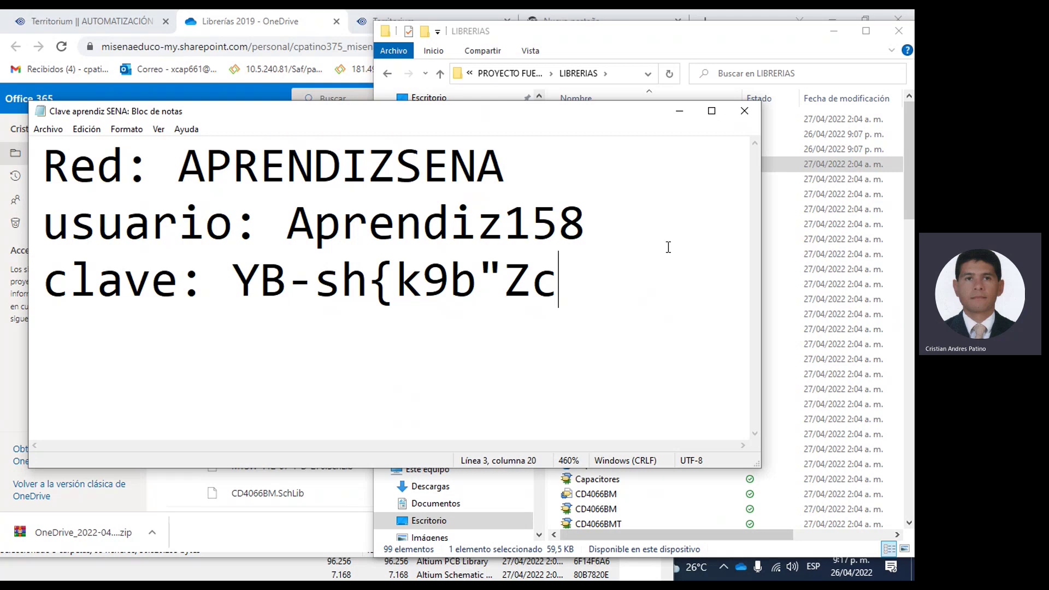
# Close both OneDrive_2022-04 zip archive windows from the task switcher
pyautogui.click(191, 31)
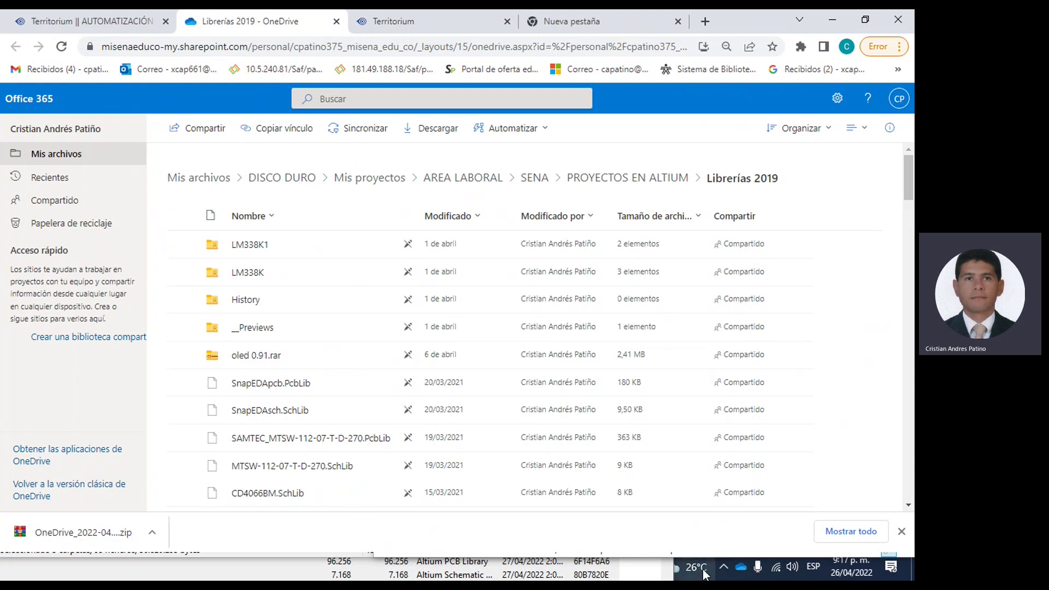
pyautogui.hotkey('alt', 'Tab')
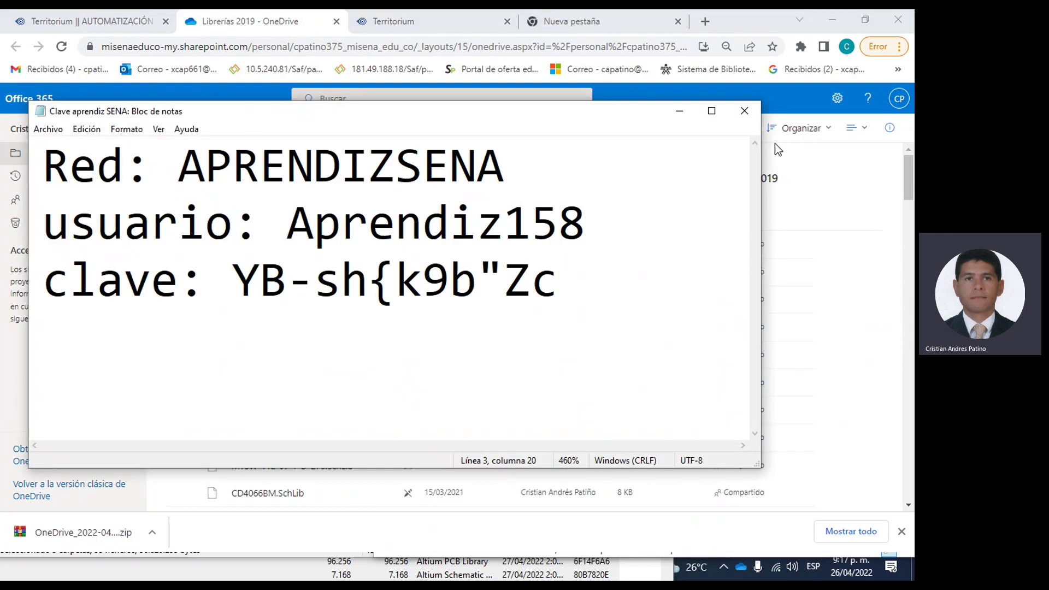
pyautogui.hotkey('alt', 'Tab')
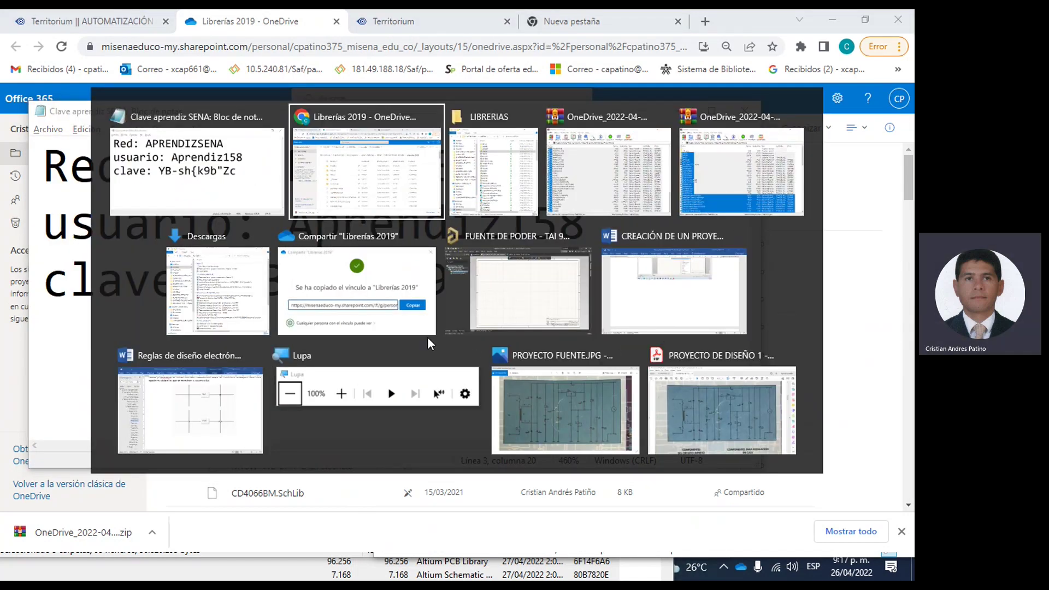
pyautogui.hotkey('alt', 'Tab')
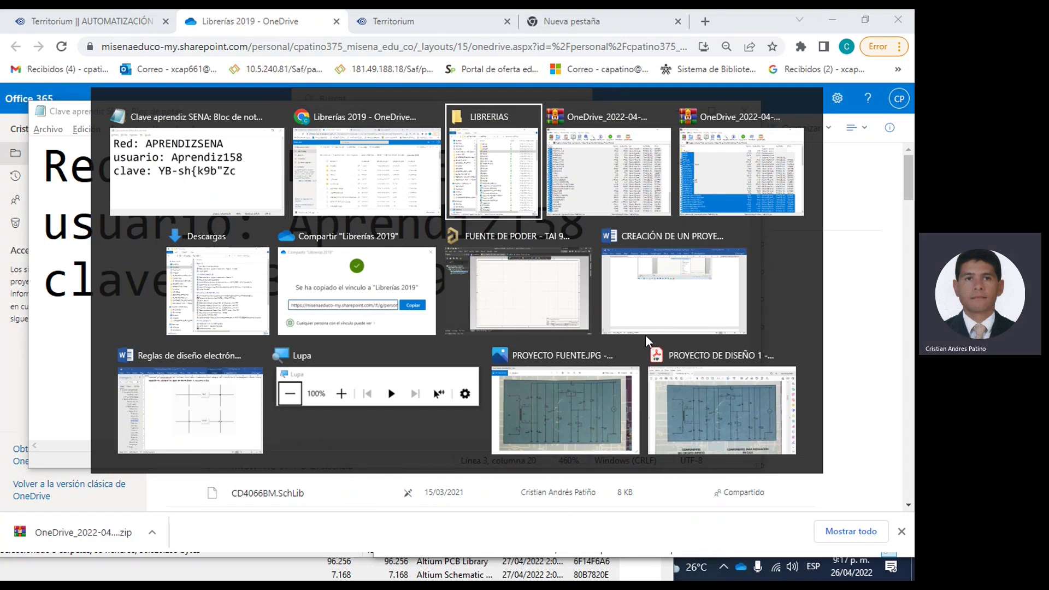
pyautogui.click(662, 117)
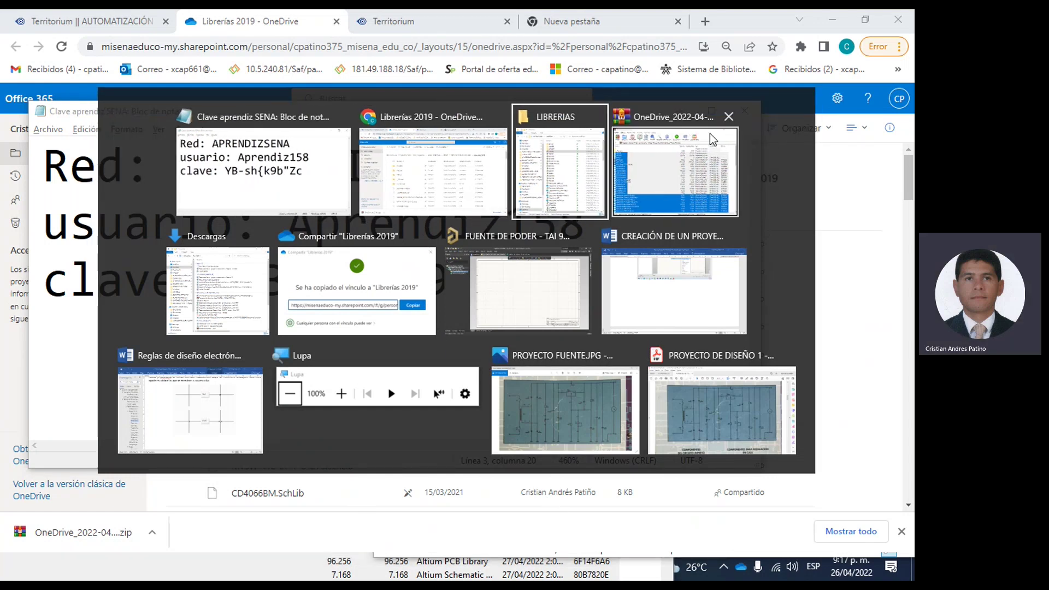
pyautogui.click(729, 116)
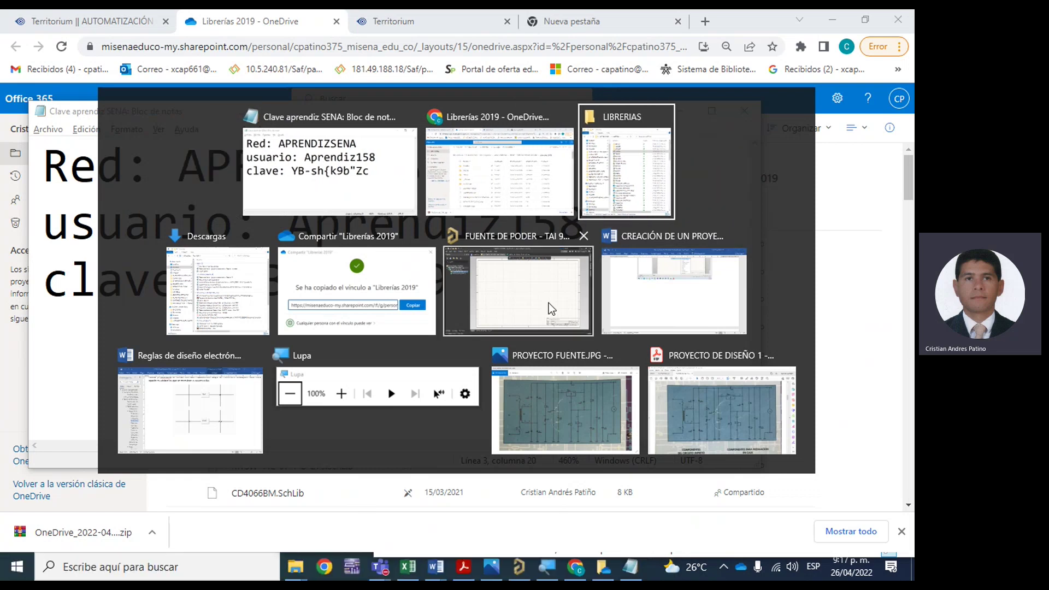
# Minimize Altium, the credentials note and the browser to reveal the LIBRERIAS folder
pyautogui.click(518, 568)
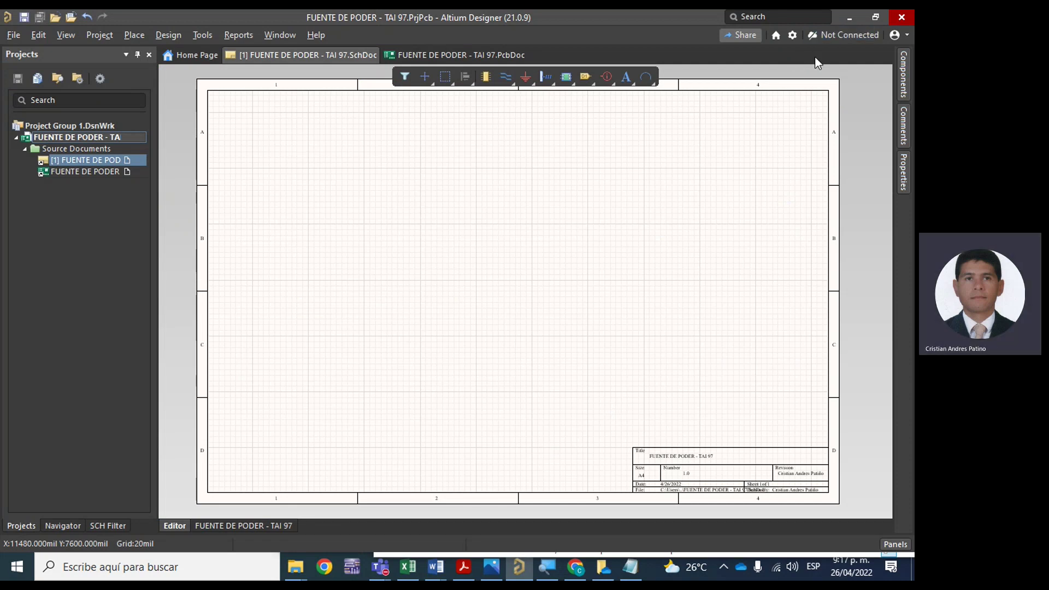
pyautogui.click(848, 18)
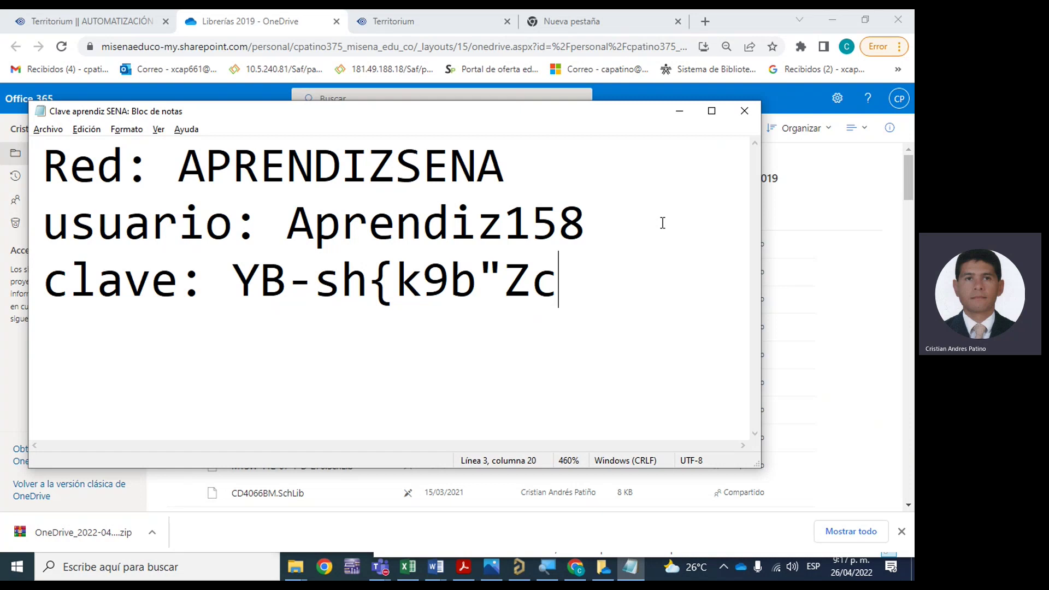
pyautogui.click(680, 111)
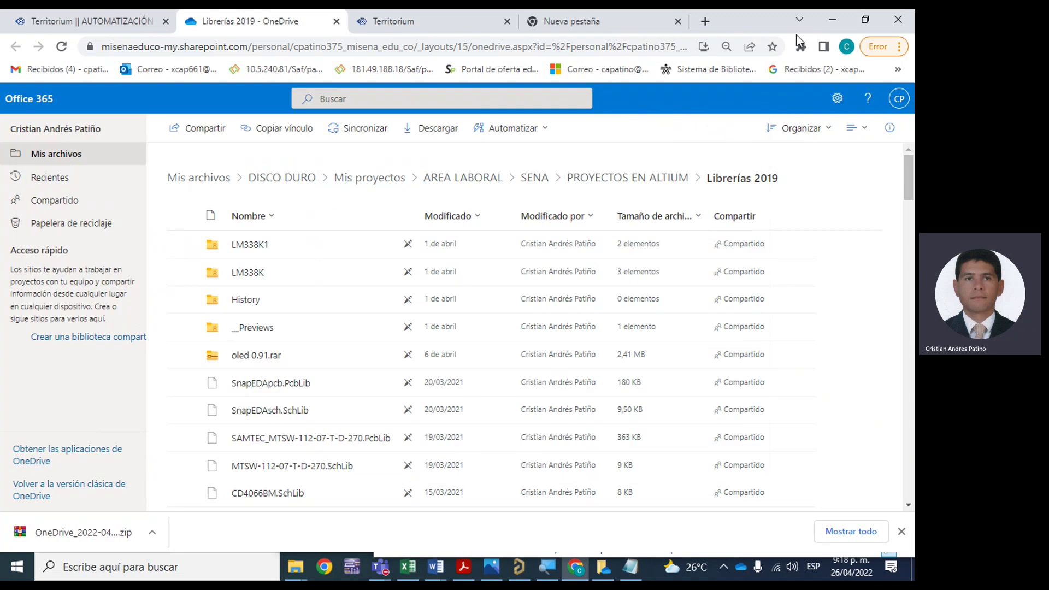
pyautogui.click(830, 20)
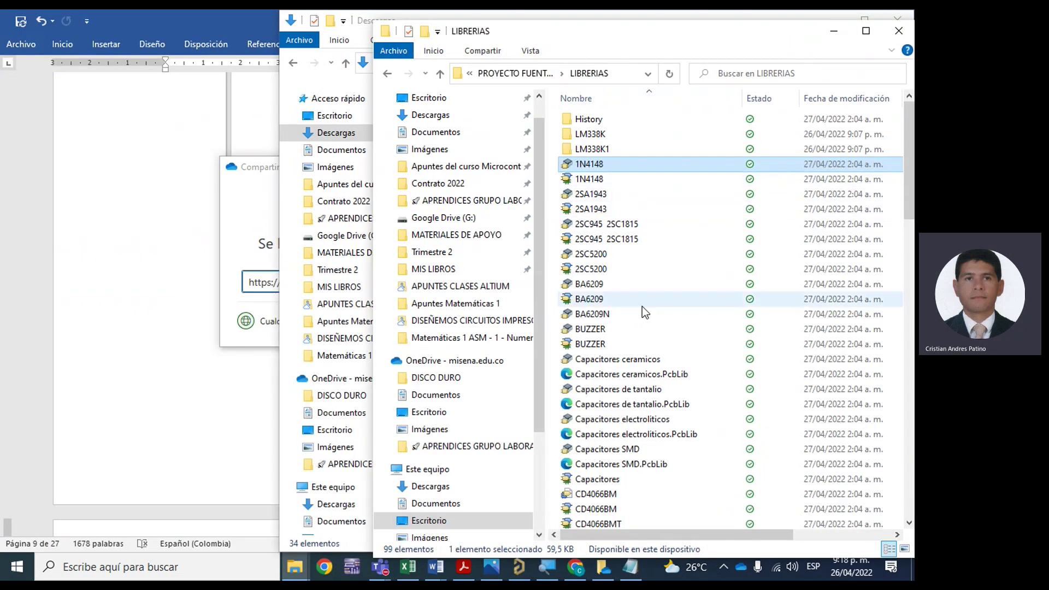
# Look through the LIBRERIAS library files and select the first 1N4148 library
pyautogui.scroll(-3, 651, 320)
pyautogui.scroll(3, 650, 320)
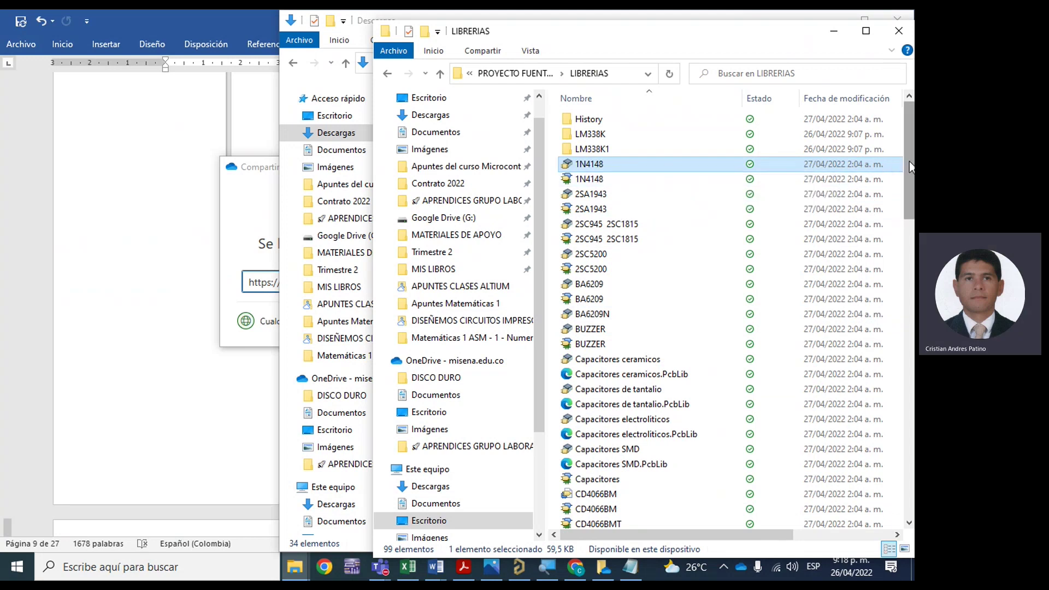
pyautogui.scroll(-1, 853, 186)
pyautogui.scroll(1, 825, 211)
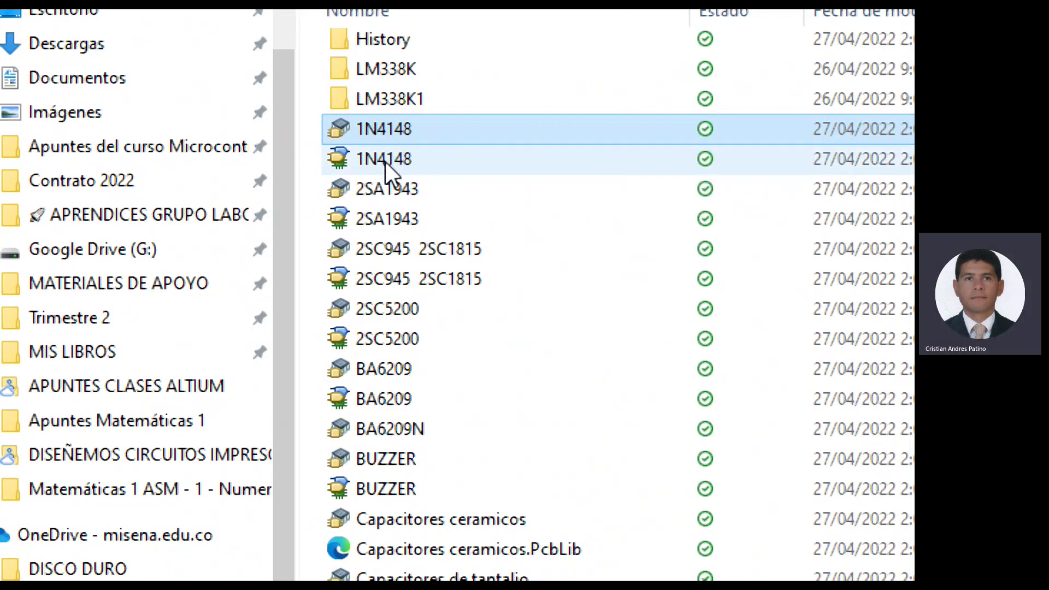
pyautogui.moveTo(385, 161)
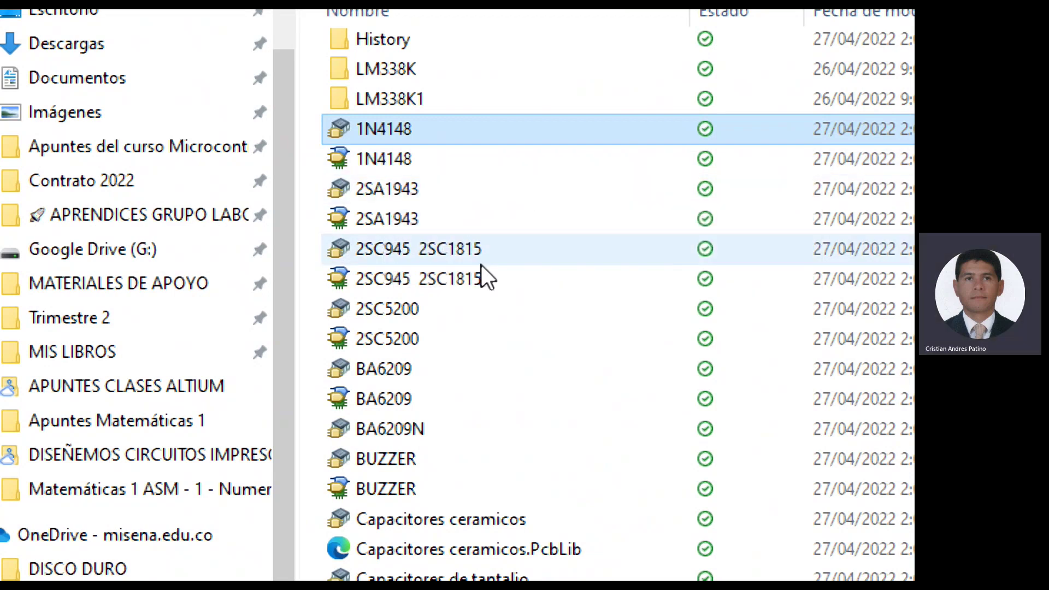
pyautogui.scroll(-2, 480, 306)
pyautogui.scroll(-4, 480, 311)
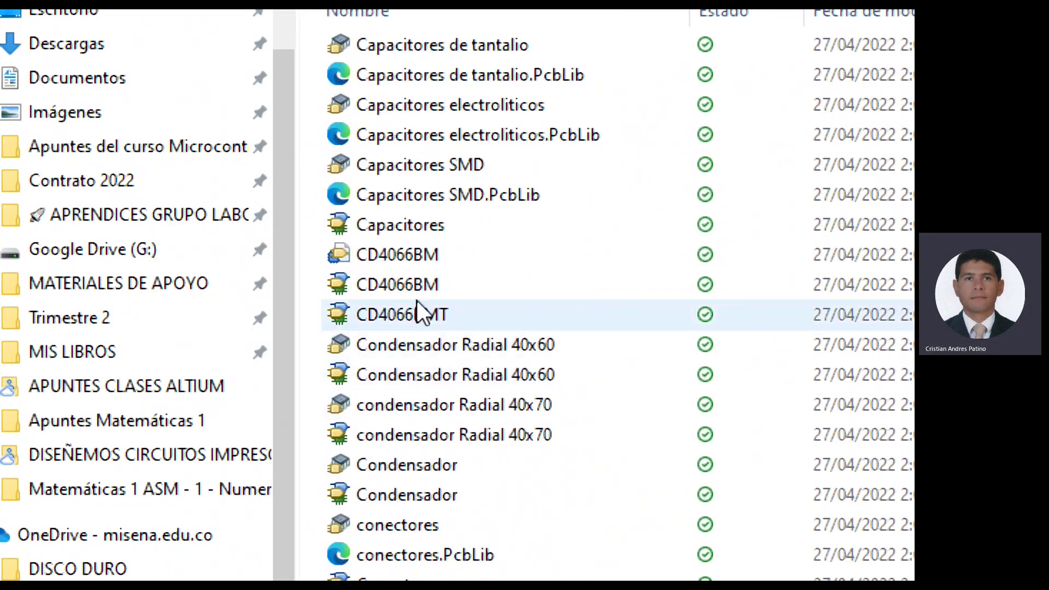
pyautogui.moveTo(360, 254)
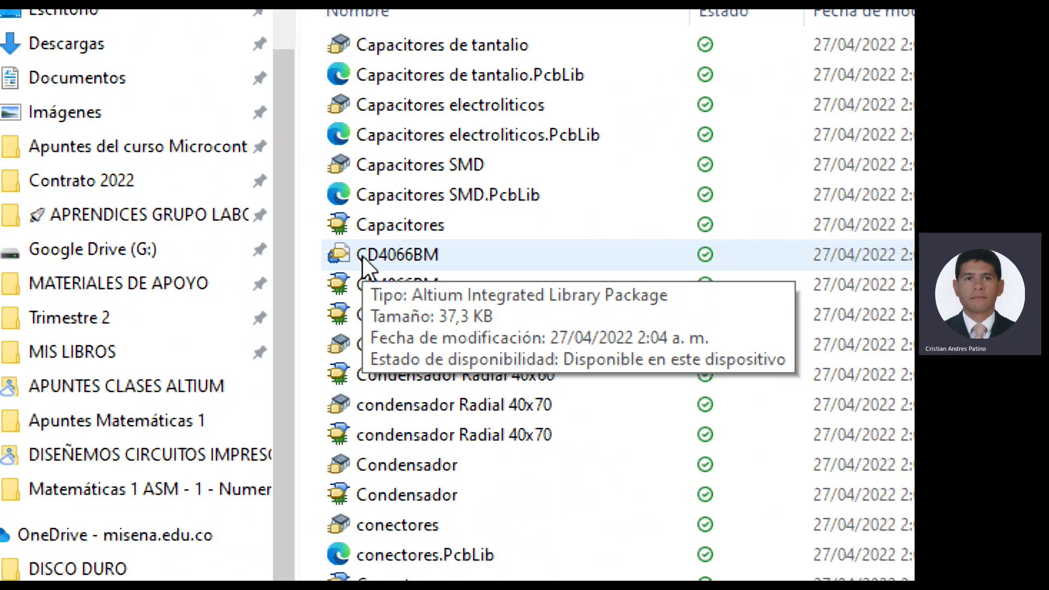
pyautogui.scroll(8, 362, 256)
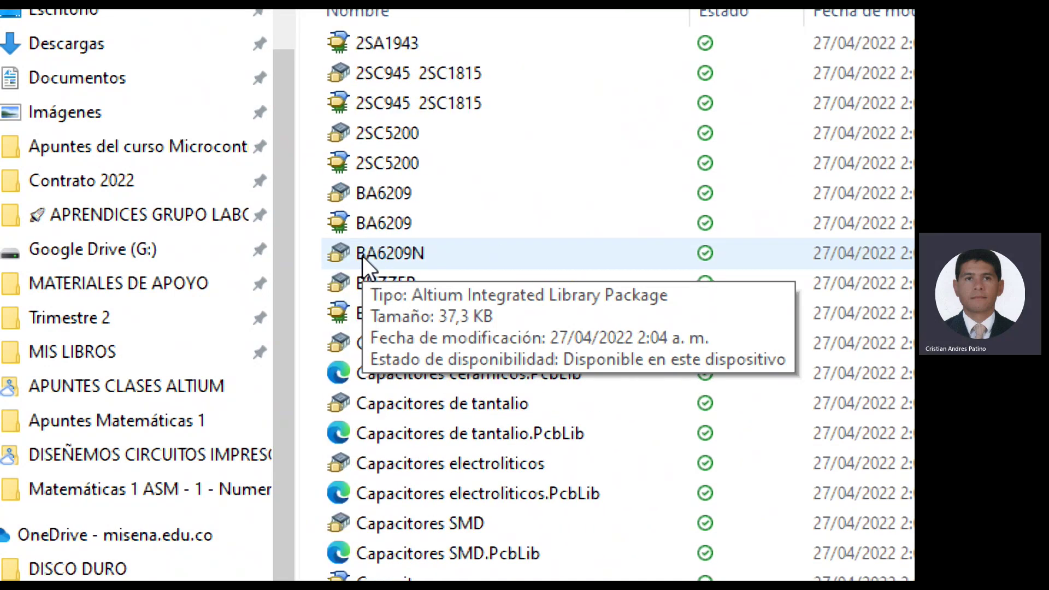
pyautogui.keyDown('ctrl'); pyautogui.scroll(-1, 353, 258); pyautogui.keyUp('ctrl')
pyautogui.keyDown('ctrl'); pyautogui.scroll(1, 347, 272); pyautogui.keyUp('ctrl')
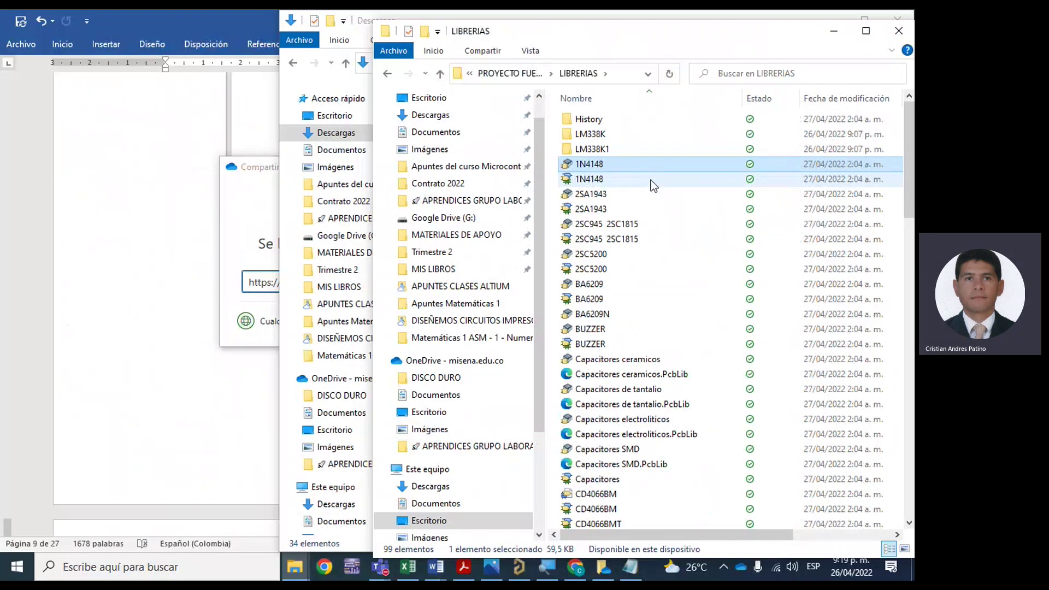
pyautogui.click(634, 166)
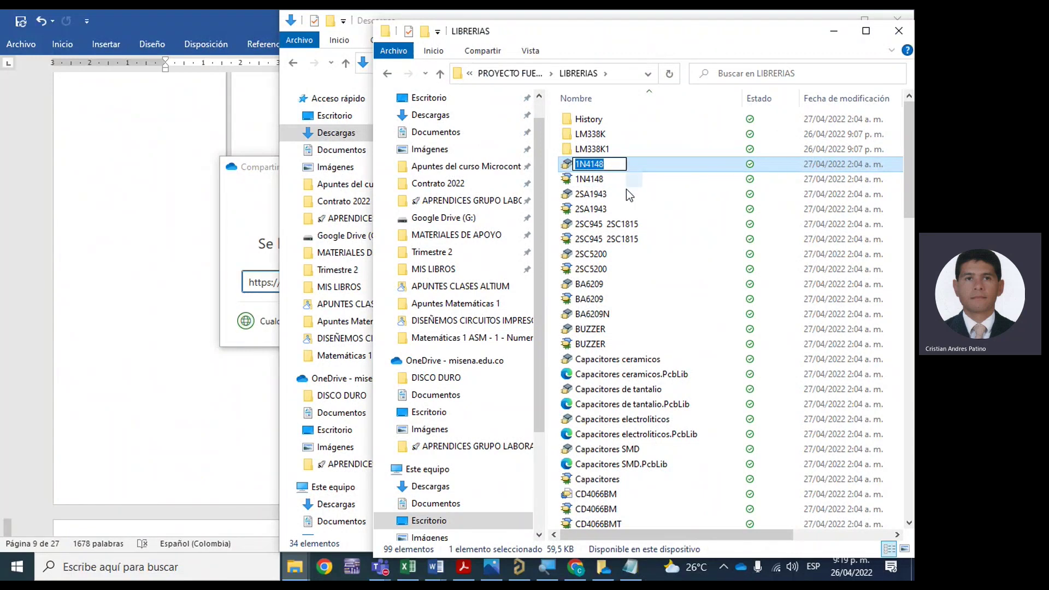
pyautogui.click(570, 168)
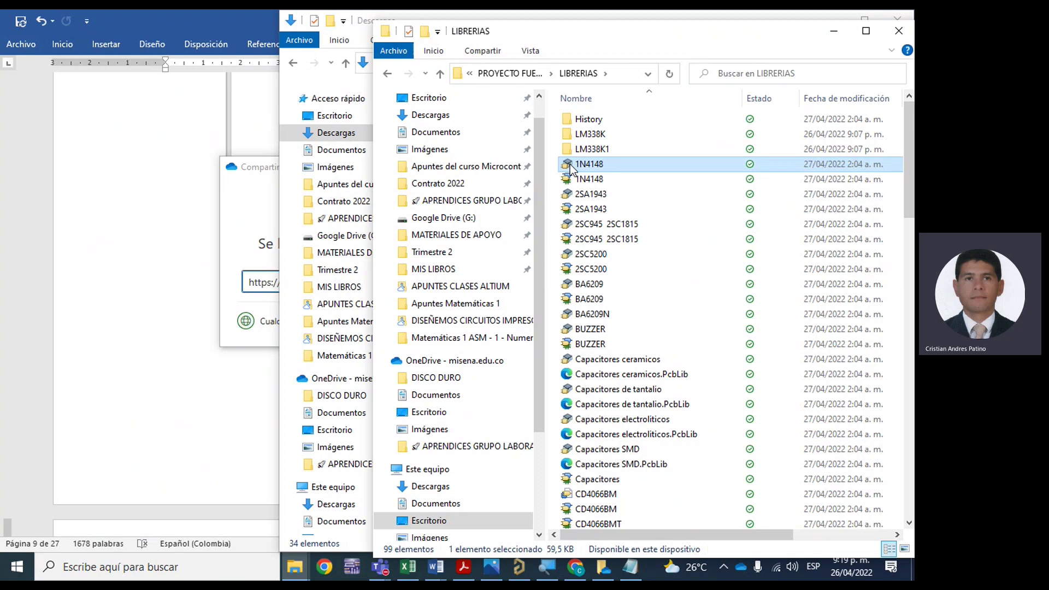
pyautogui.hotkey('shift', 'pagedown')
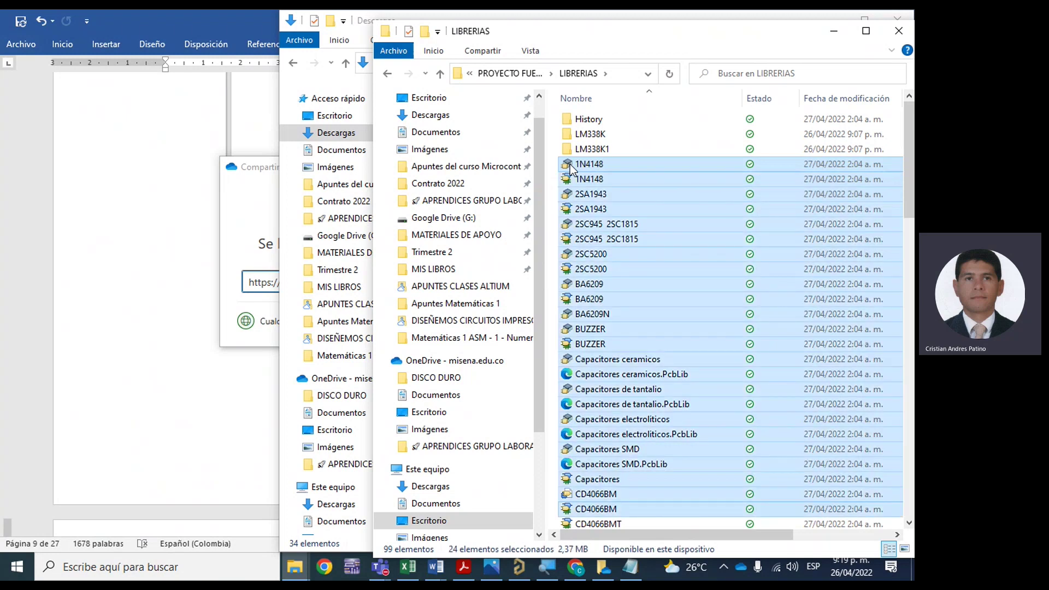
pyautogui.hotkey('shift', 'End')
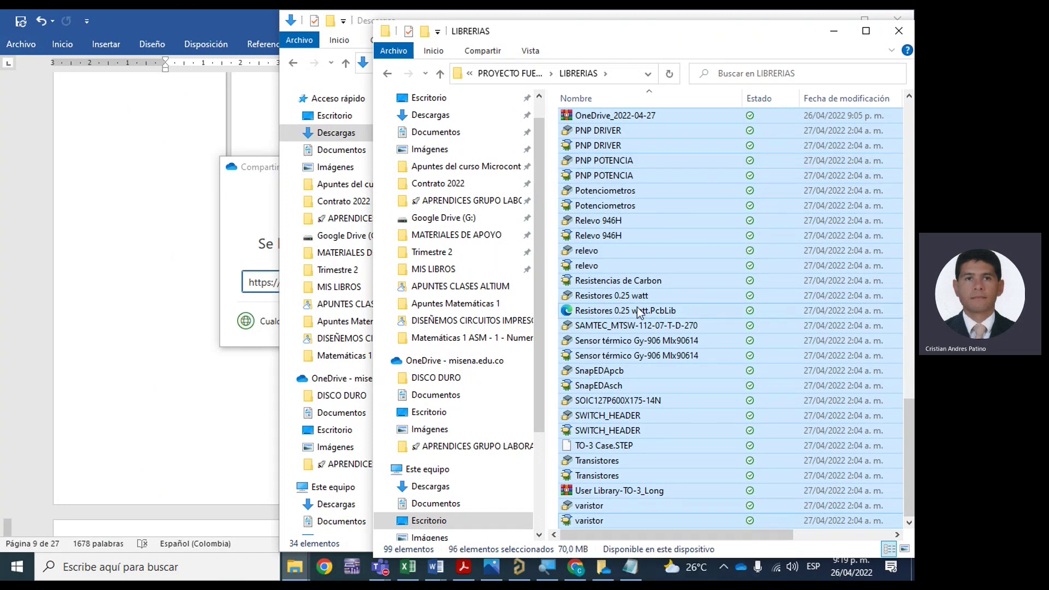
pyautogui.scroll(6, 642, 257)
pyautogui.scroll(7, 643, 259)
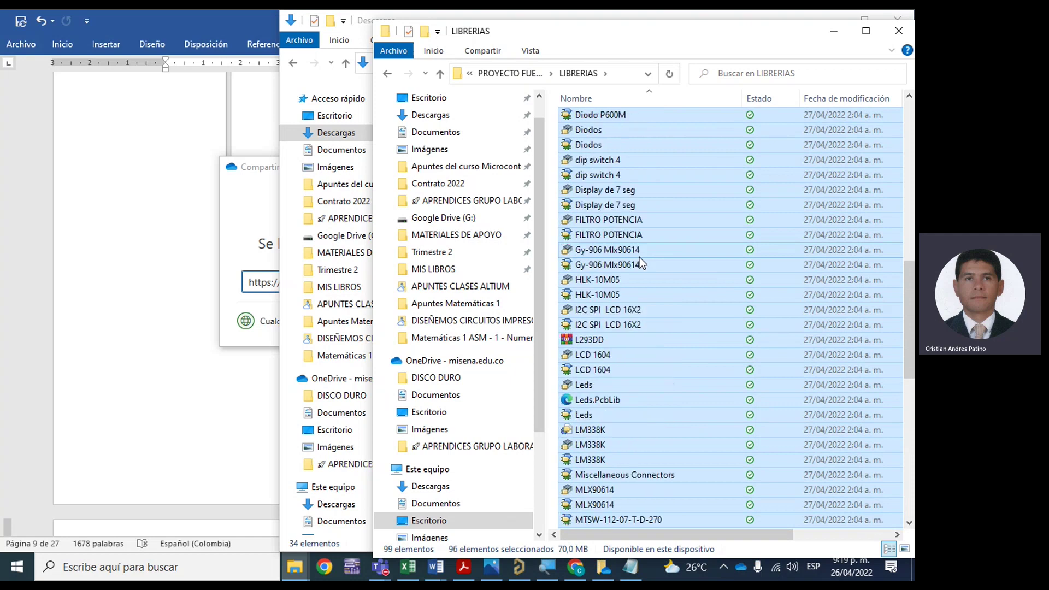
pyautogui.scroll(11, 638, 263)
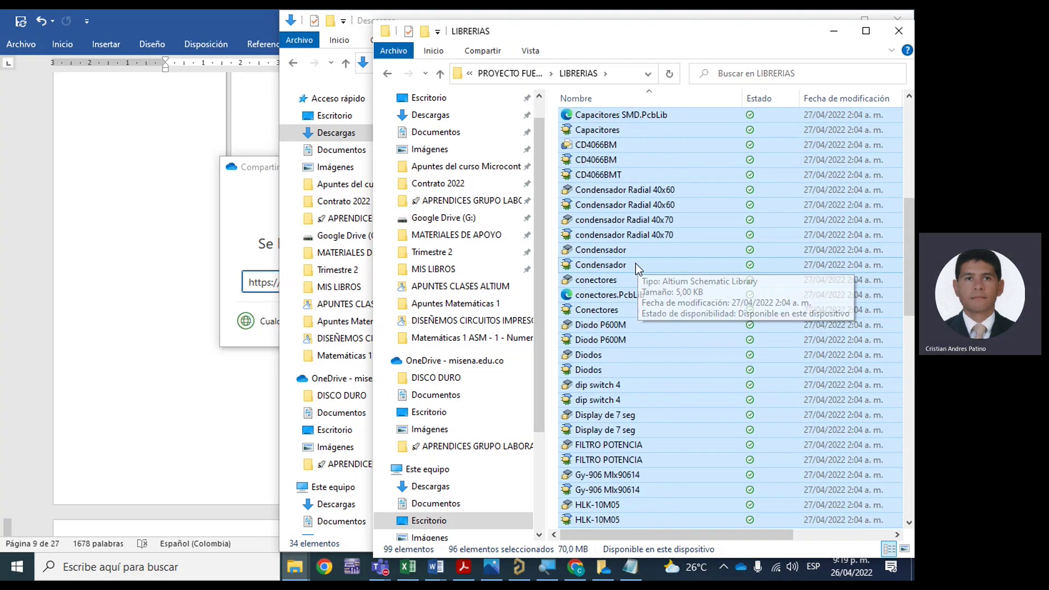
pyautogui.scroll(-14, 635, 265)
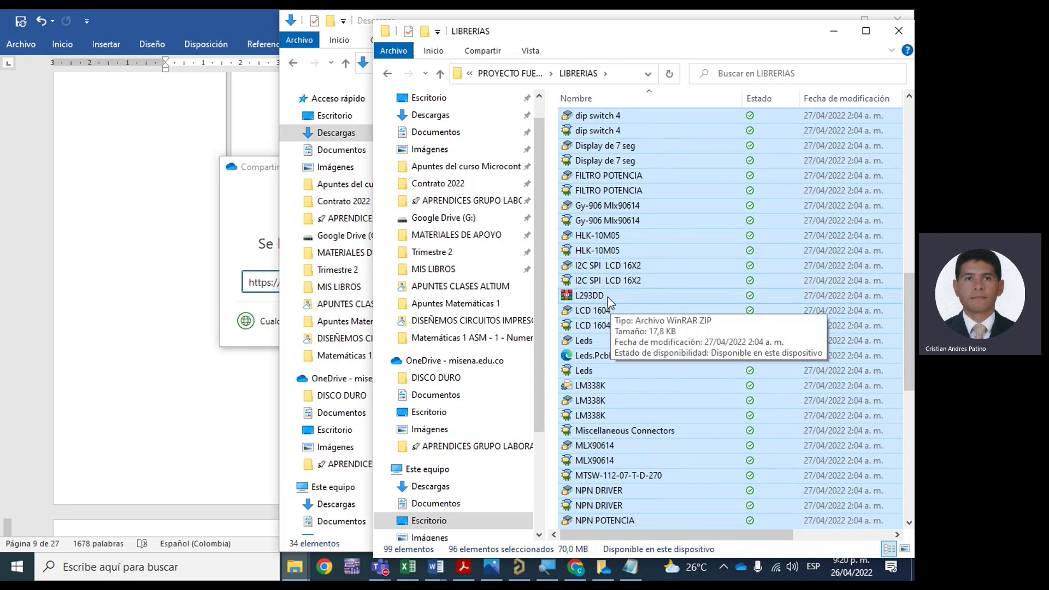
pyautogui.keyDown('ctrl'); pyautogui.click(607, 297); pyautogui.keyUp('ctrl')
pyautogui.scroll(-2, 642, 369)
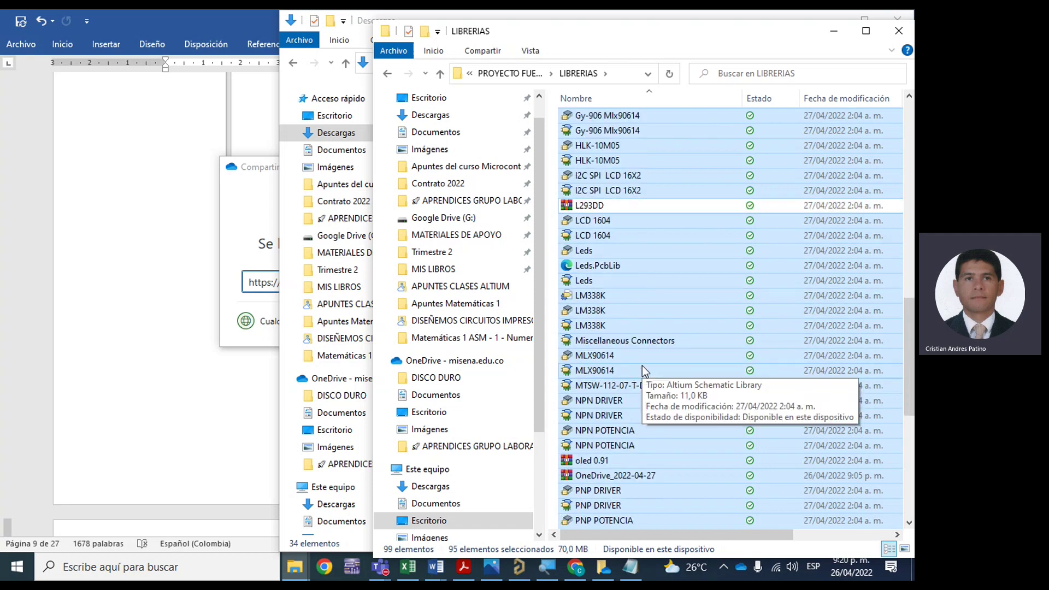
pyautogui.keyDown('ctrl'); pyautogui.click(600, 461); pyautogui.keyUp('ctrl')
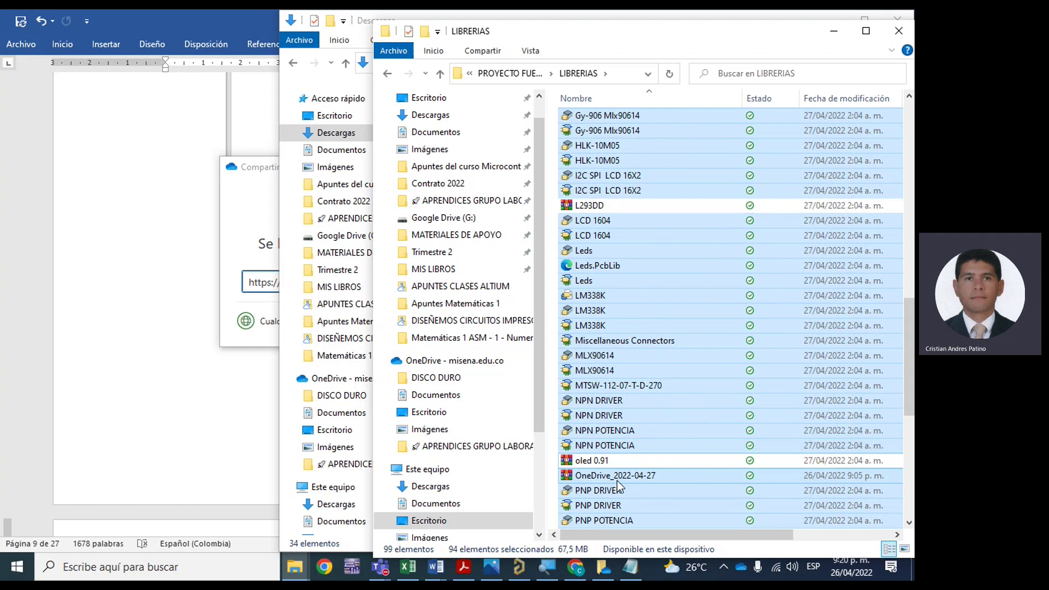
pyautogui.keyDown('ctrl'); pyautogui.click(616, 478); pyautogui.keyUp('ctrl')
pyautogui.scroll(-1, 711, 489)
pyautogui.scroll(-4, 716, 490)
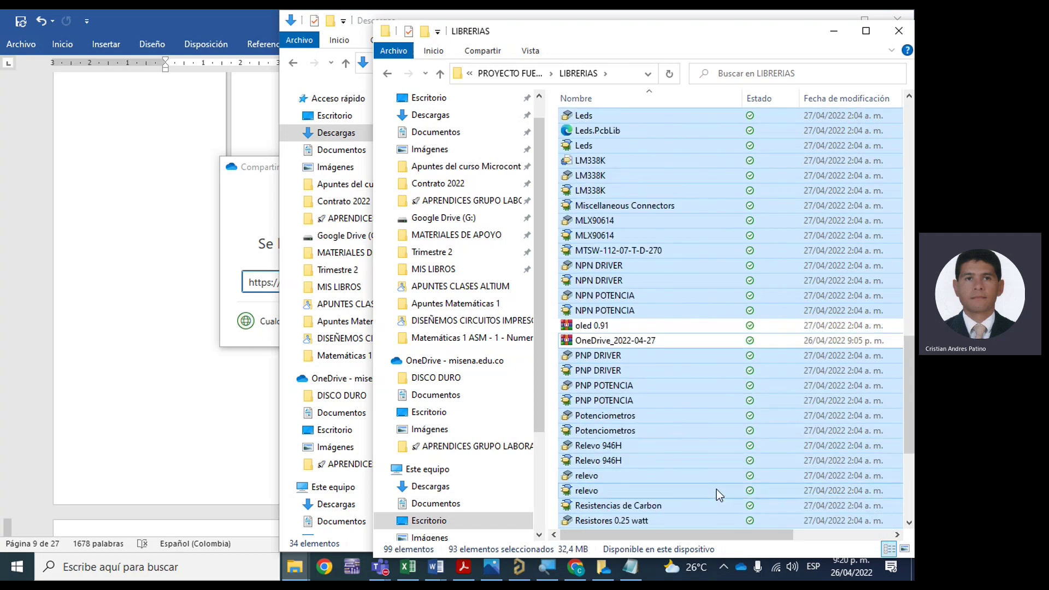
pyautogui.scroll(-2, 716, 490)
pyautogui.scroll(-1, 716, 490)
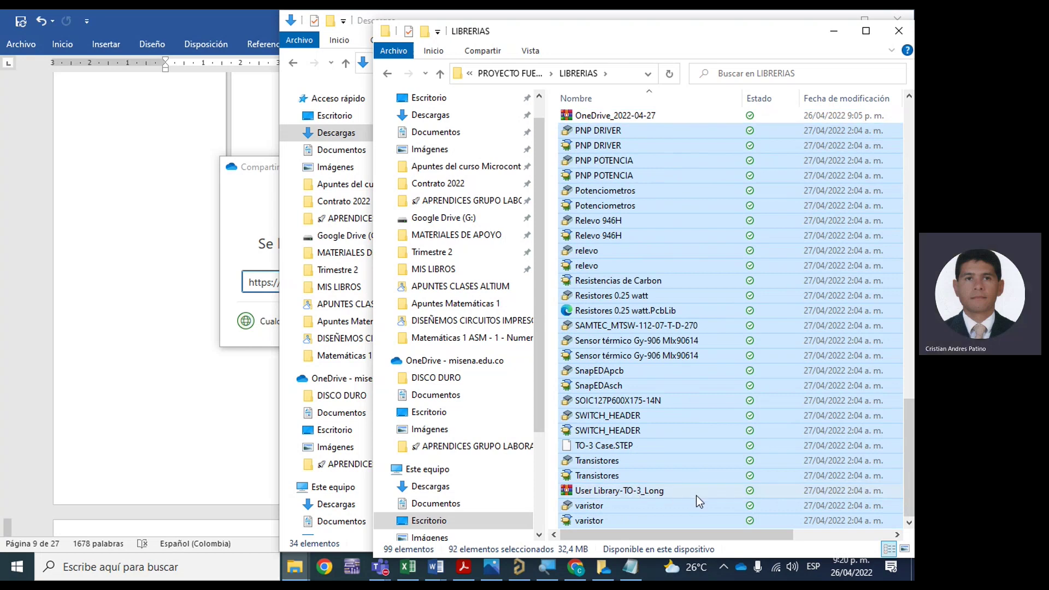
pyautogui.keyDown('ctrl'); pyautogui.click(633, 446); pyautogui.keyUp('ctrl')
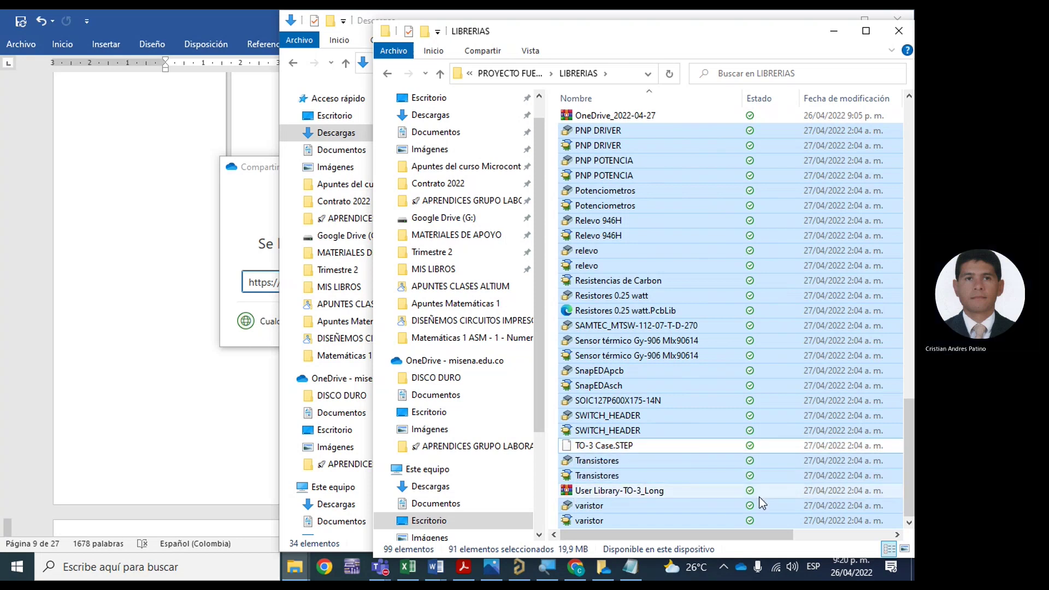
pyautogui.scroll(11, 760, 498)
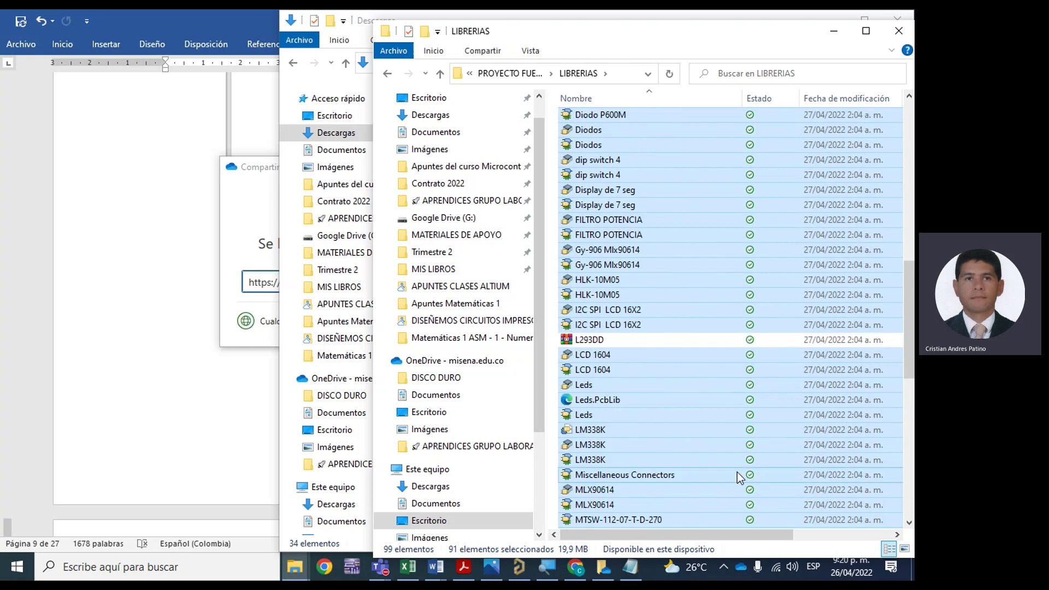
pyautogui.scroll(12, 741, 477)
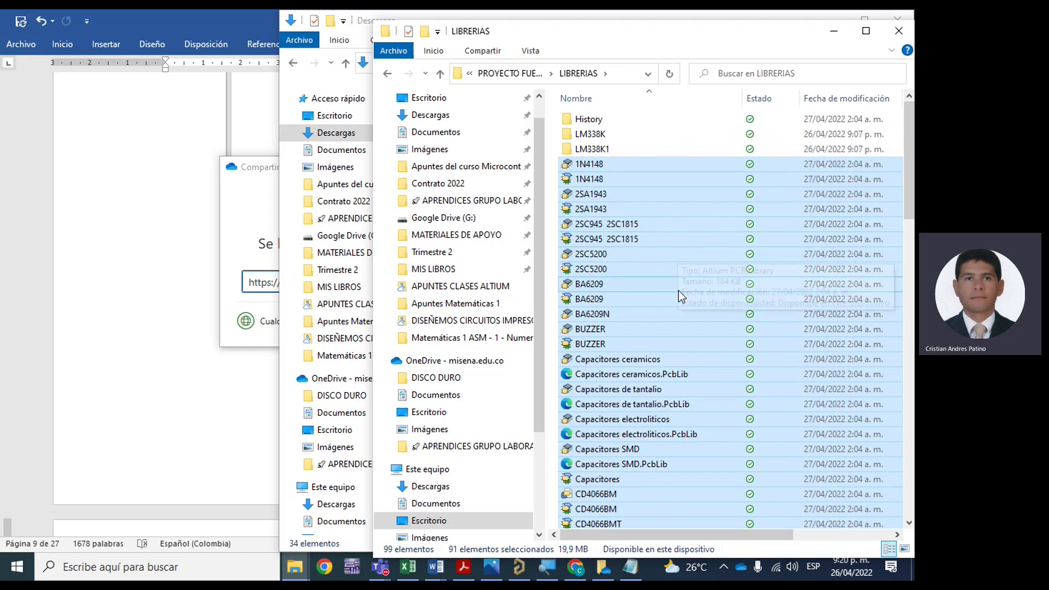
pyautogui.scroll(-9, 681, 313)
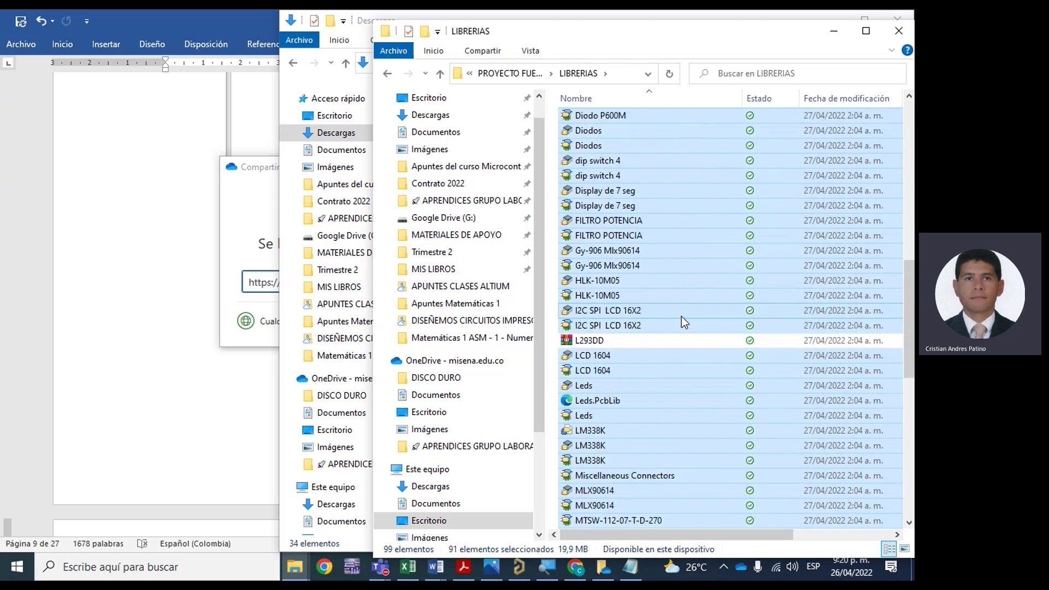
pyautogui.scroll(-13, 681, 316)
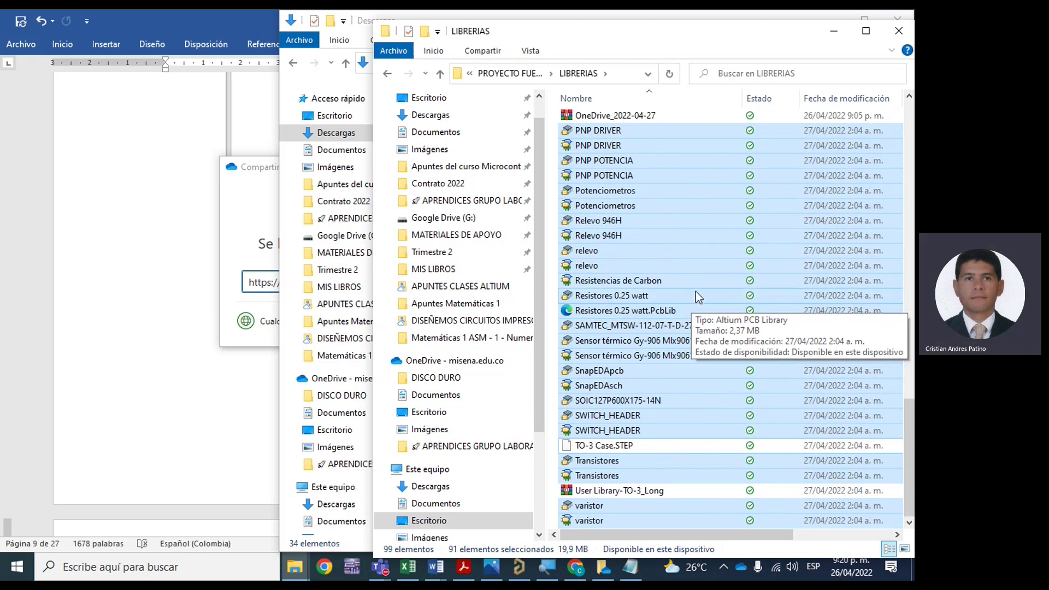
pyautogui.scroll(4, 689, 313)
pyautogui.scroll(8, 690, 315)
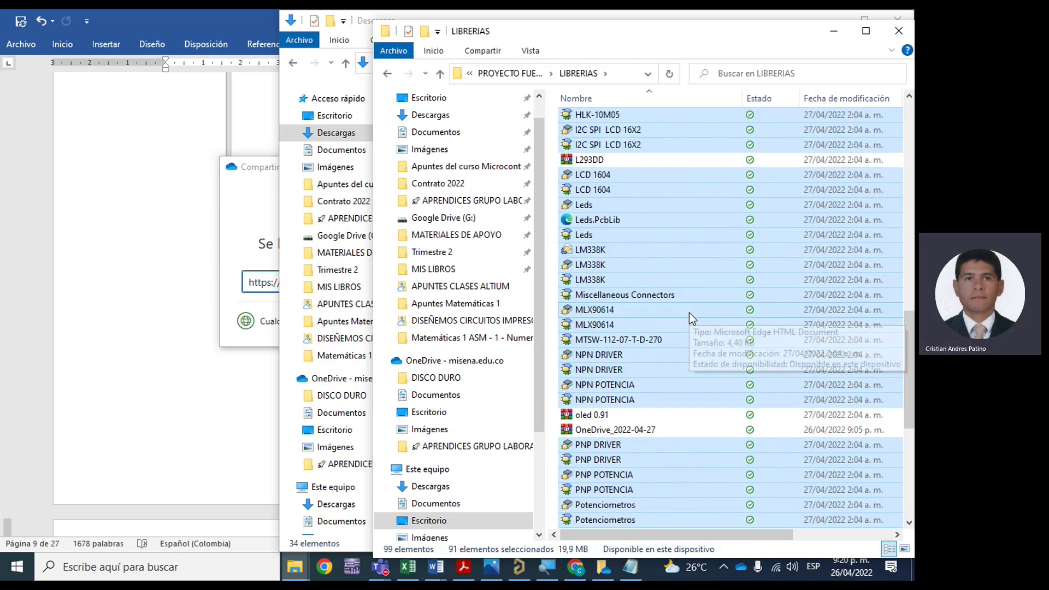
pyautogui.scroll(7, 688, 315)
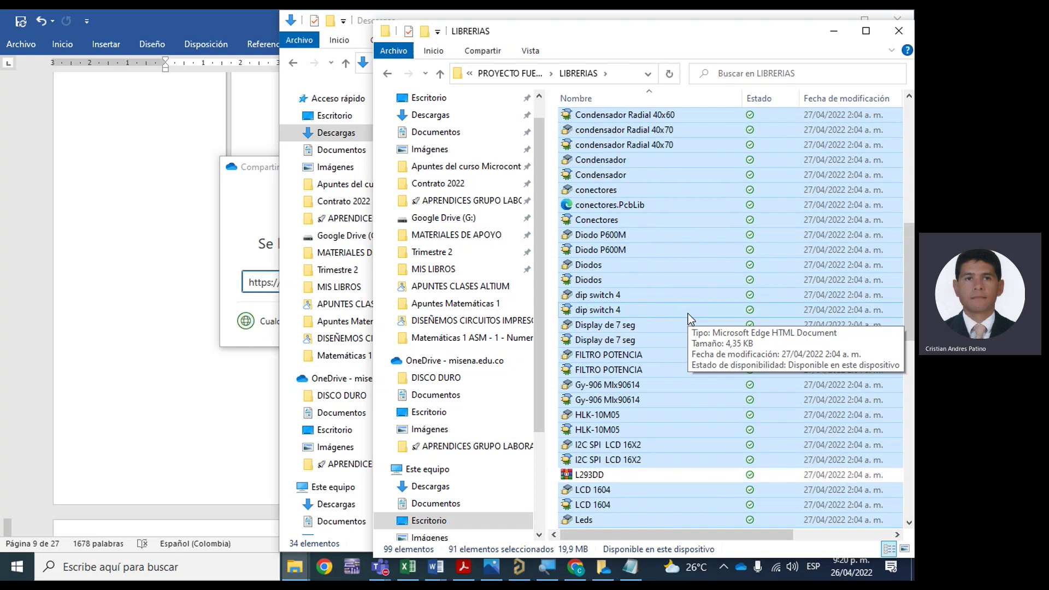
pyautogui.scroll(4, 688, 315)
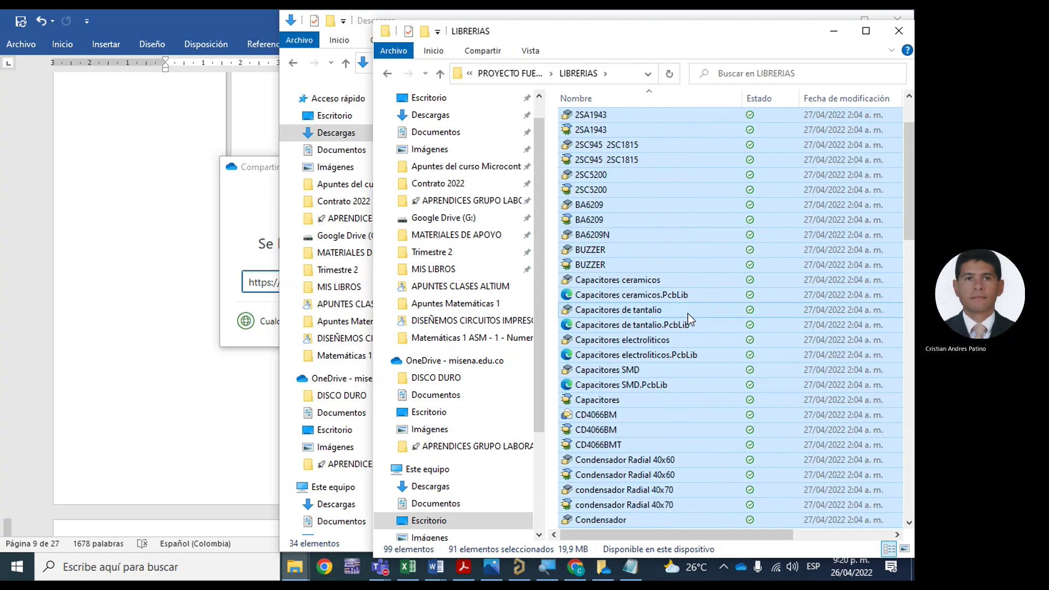
pyautogui.scroll(-3, 687, 314)
pyautogui.scroll(-10, 687, 314)
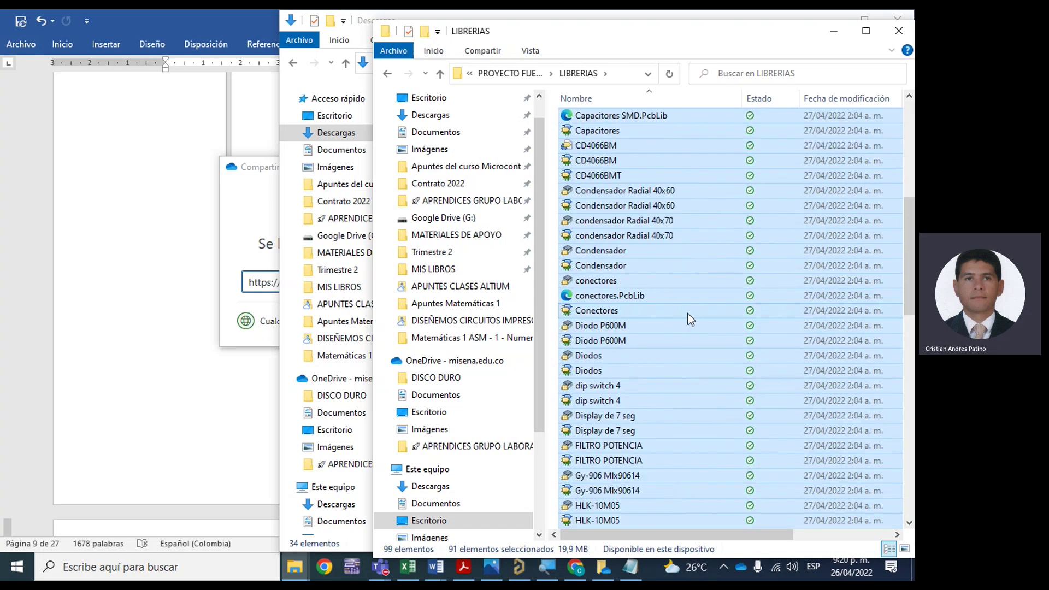
pyautogui.scroll(-9, 688, 313)
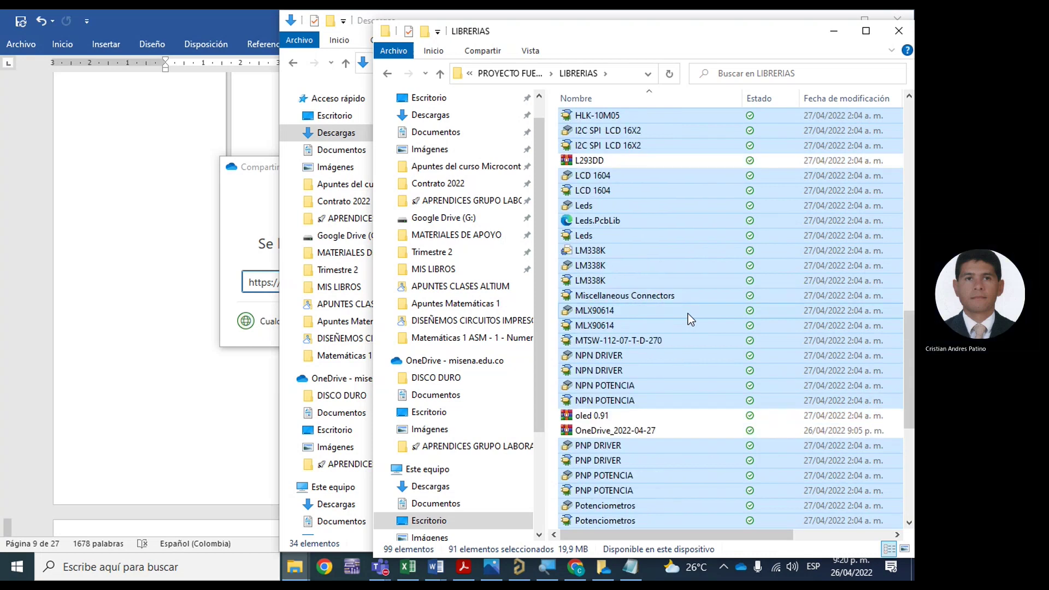
pyautogui.scroll(-1, 687, 313)
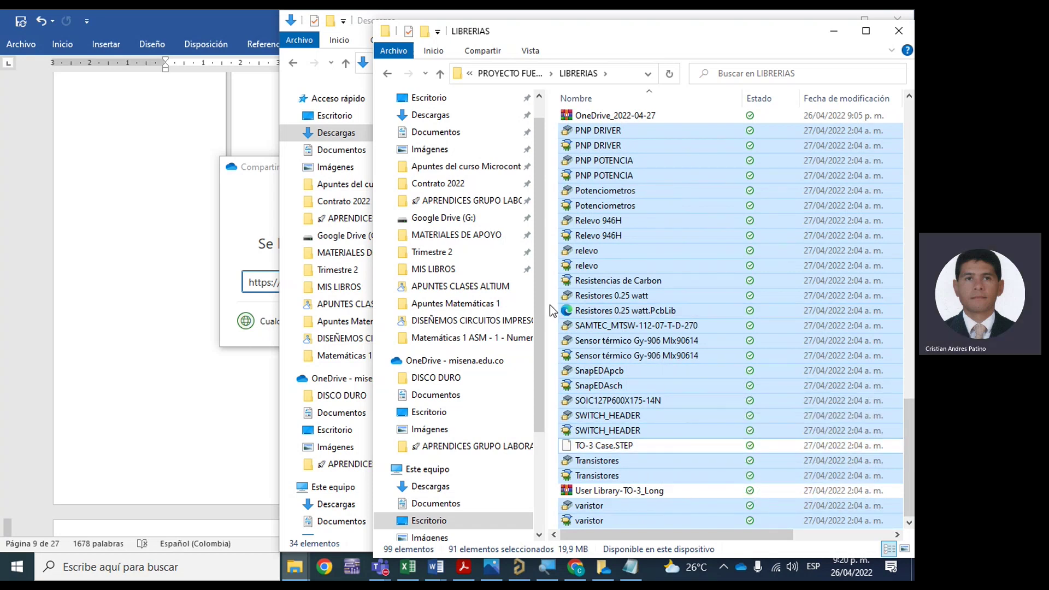
pyautogui.click(550, 305)
pyautogui.scroll(20, 550, 308)
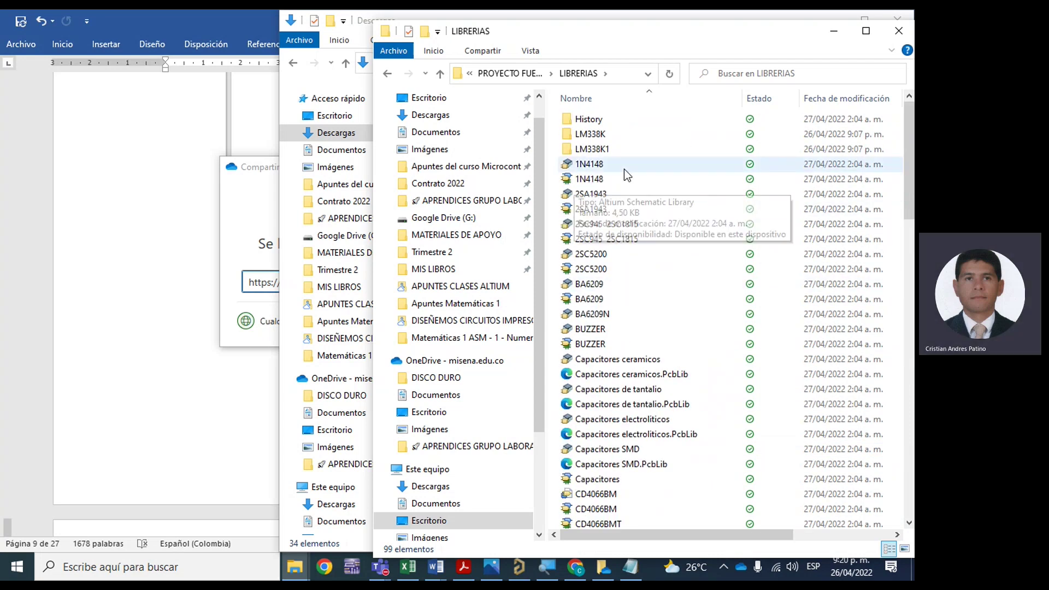
# Select every LIBRERIAS item from the first 1N4148 library to the end of the list
pyautogui.click(601, 167)
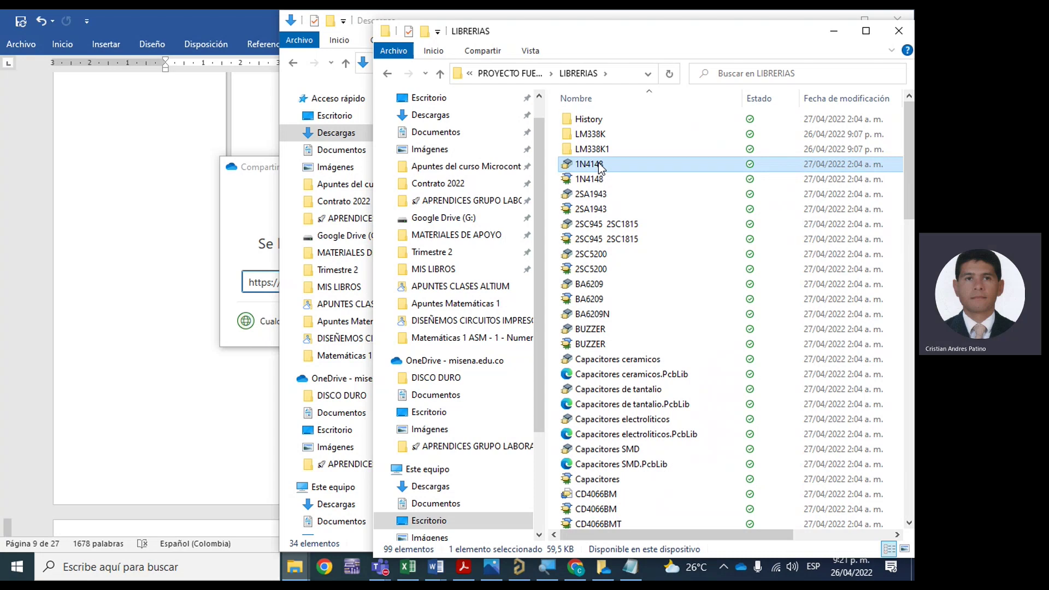
pyautogui.hotkey('shift', 'End')
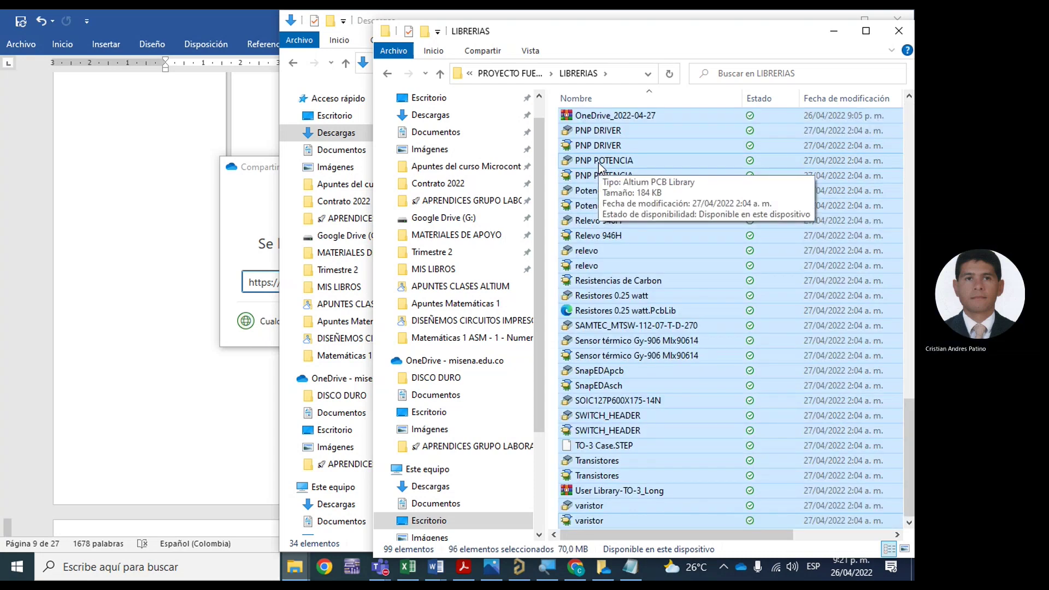
pyautogui.scroll(20, 700, 352)
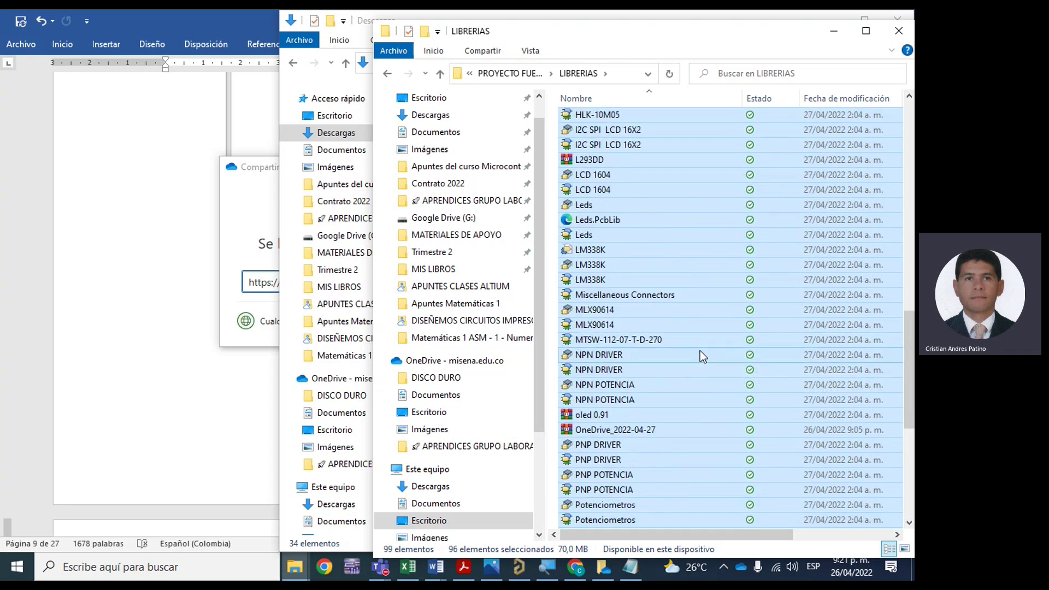
pyautogui.scroll(4, 700, 353)
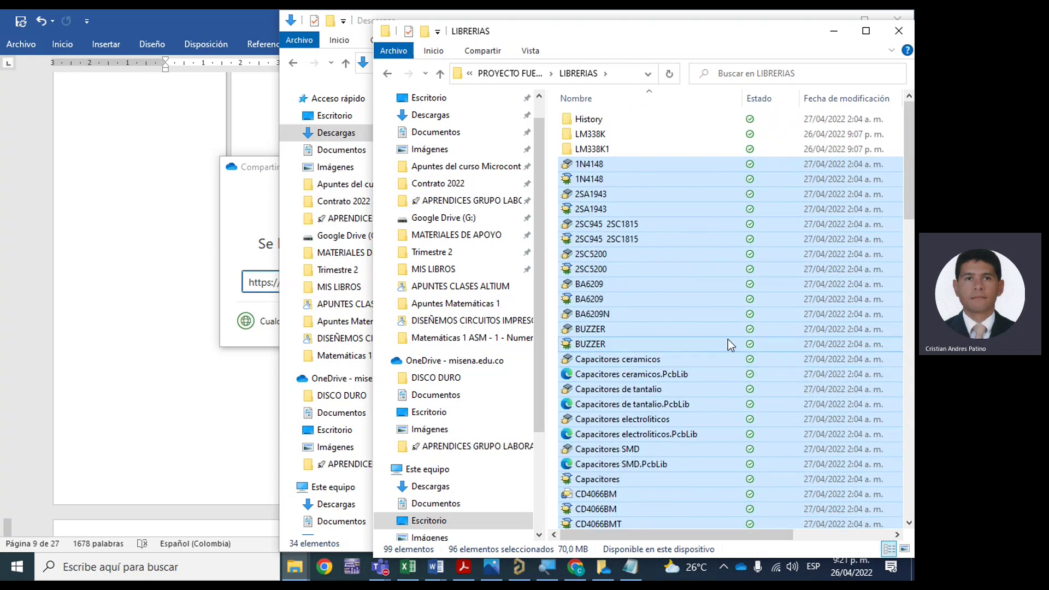
pyautogui.scroll(-4, 714, 382)
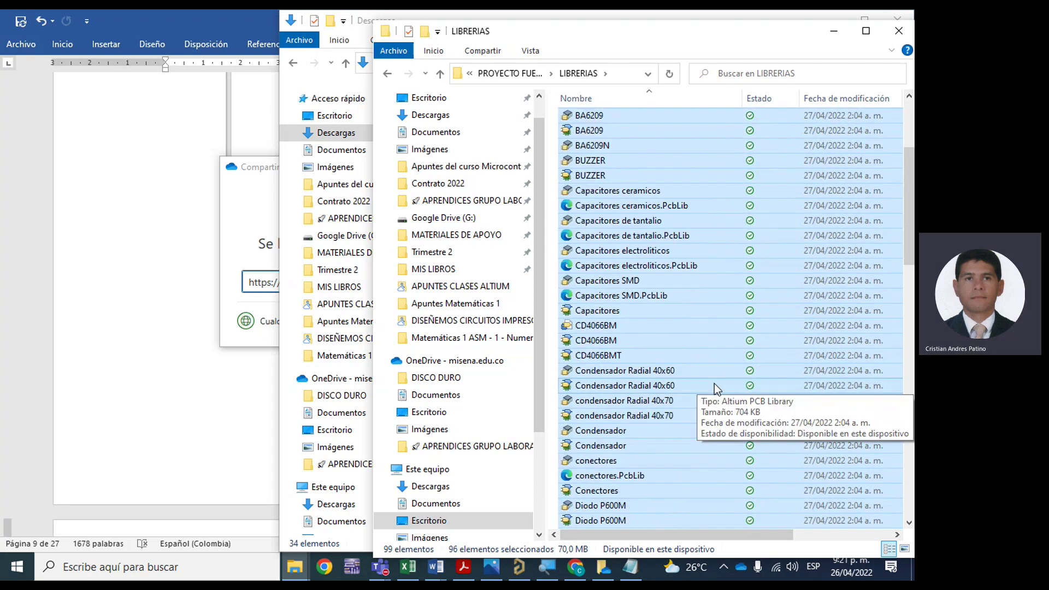
pyautogui.scroll(-8, 714, 384)
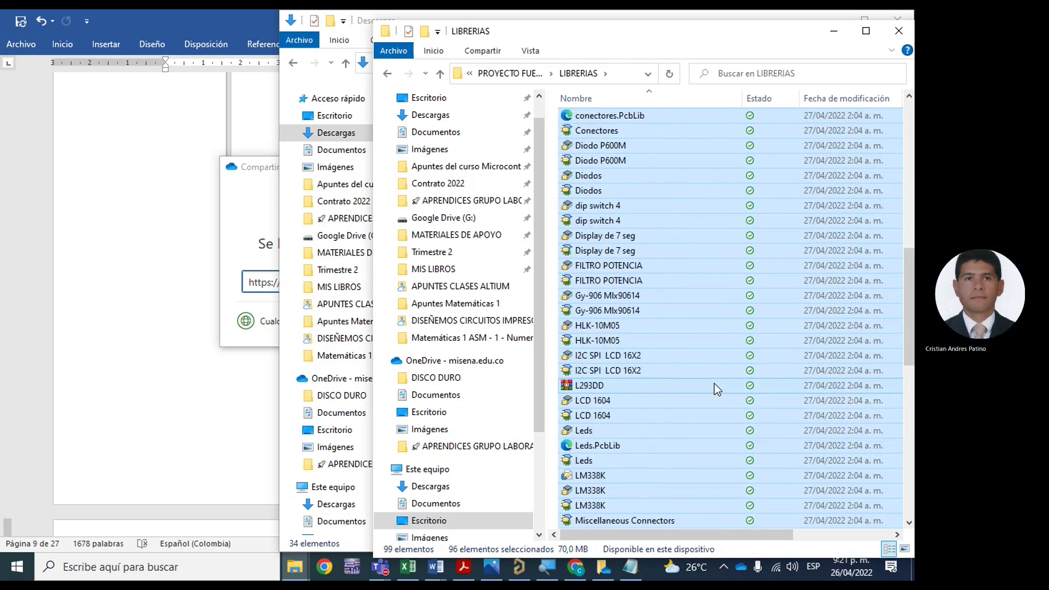
# Deselect L293DD, oled 0.91, OneDrive_2022-04-27, User Library-TO-3_Long and TO-3 Case.STEP
pyautogui.keyDown('ctrl'); pyautogui.click(606, 385); pyautogui.keyUp('ctrl')
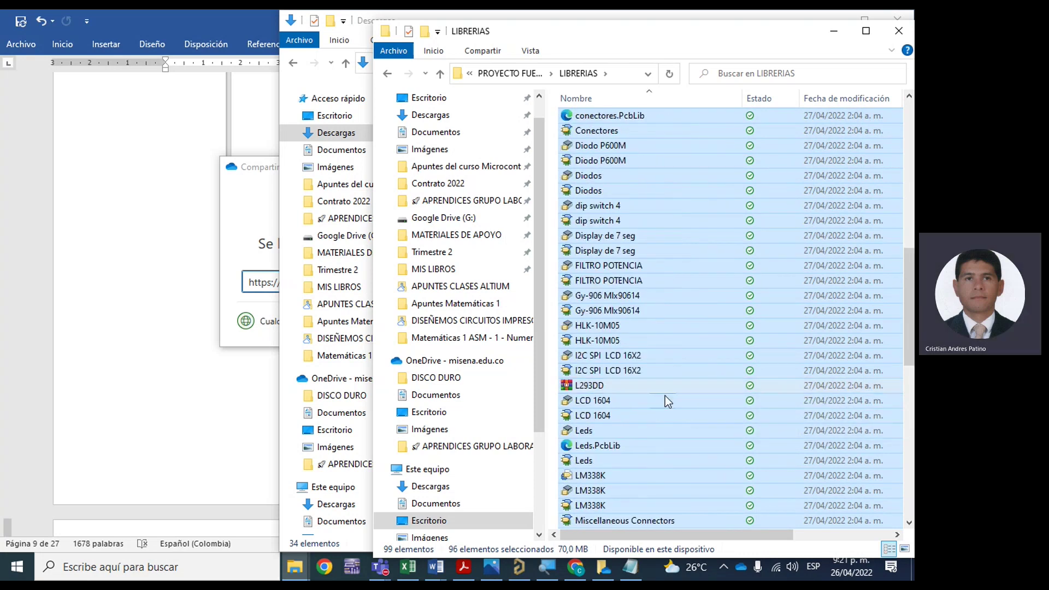
pyautogui.scroll(-5, 733, 409)
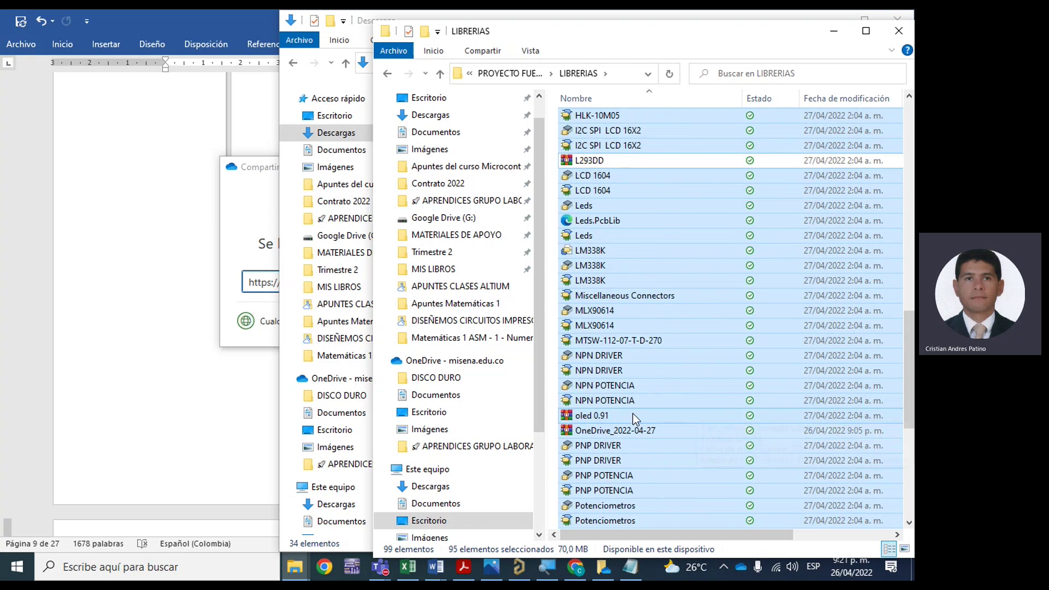
pyautogui.keyDown('ctrl'); pyautogui.click(619, 417); pyautogui.keyUp('ctrl')
pyautogui.keyDown('ctrl'); pyautogui.click(628, 432); pyautogui.keyUp('ctrl')
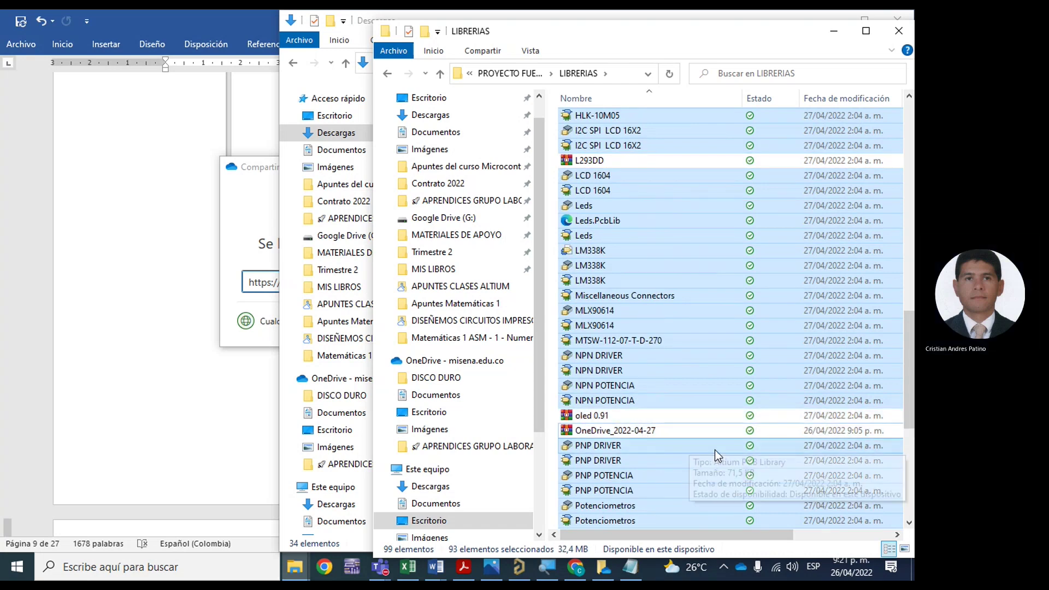
pyautogui.scroll(-2, 716, 450)
pyautogui.scroll(-5, 716, 451)
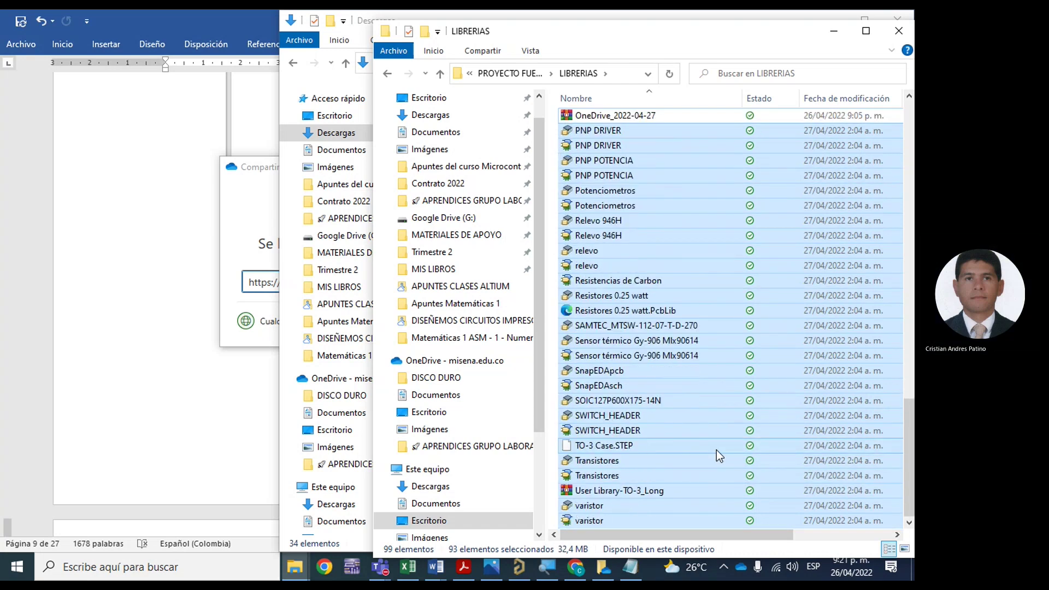
pyautogui.keyDown('ctrl'); pyautogui.click(605, 492); pyautogui.keyUp('ctrl')
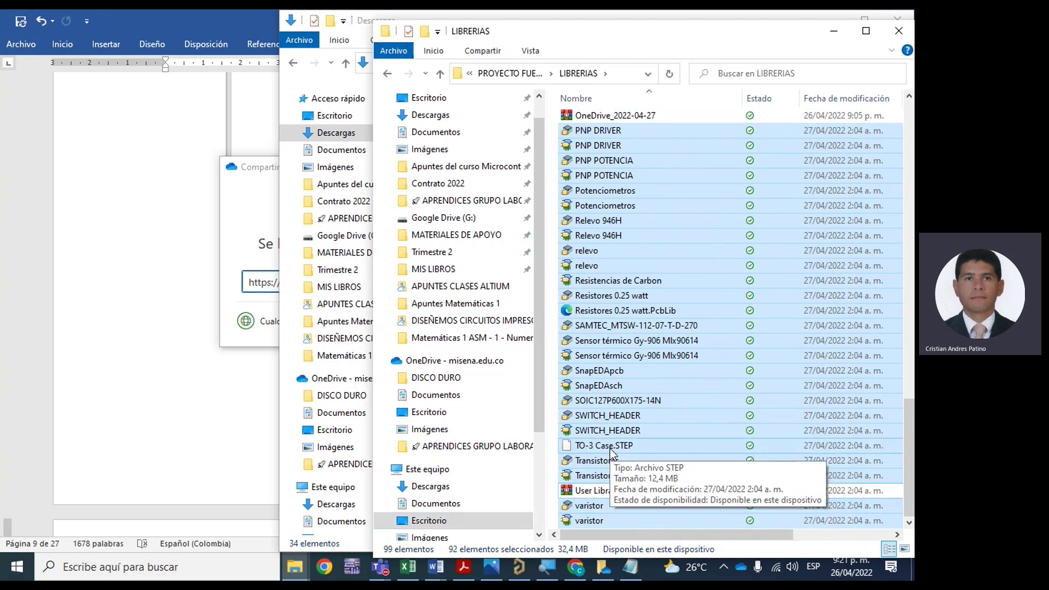
pyautogui.keyDown('ctrl'); pyautogui.click(610, 448); pyautogui.keyUp('ctrl')
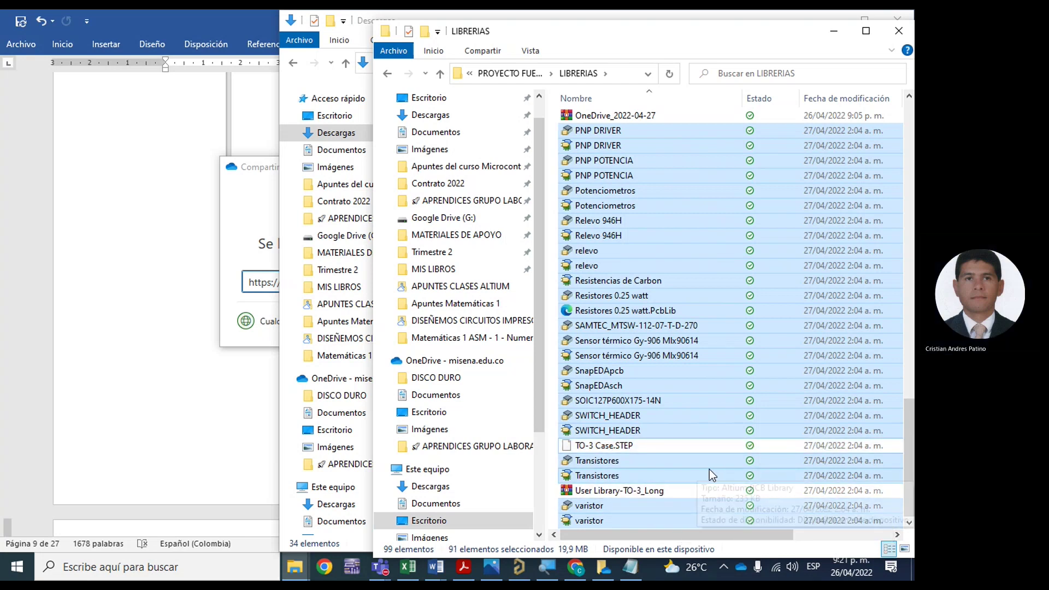
pyautogui.scroll(10, 710, 470)
pyautogui.scroll(12, 709, 470)
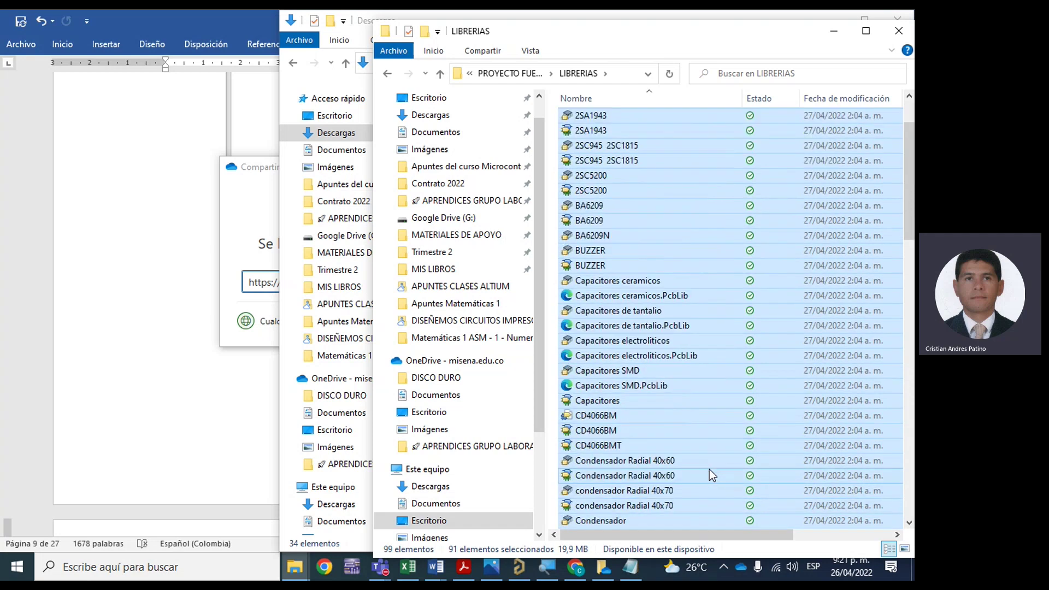
pyautogui.scroll(-20, 709, 471)
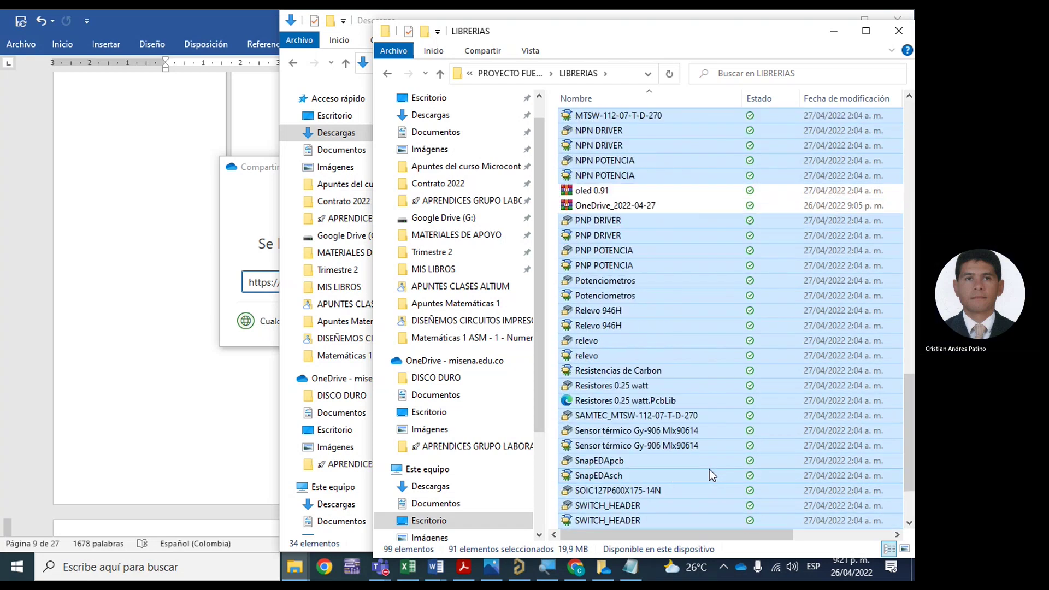
pyautogui.scroll(-3, 710, 470)
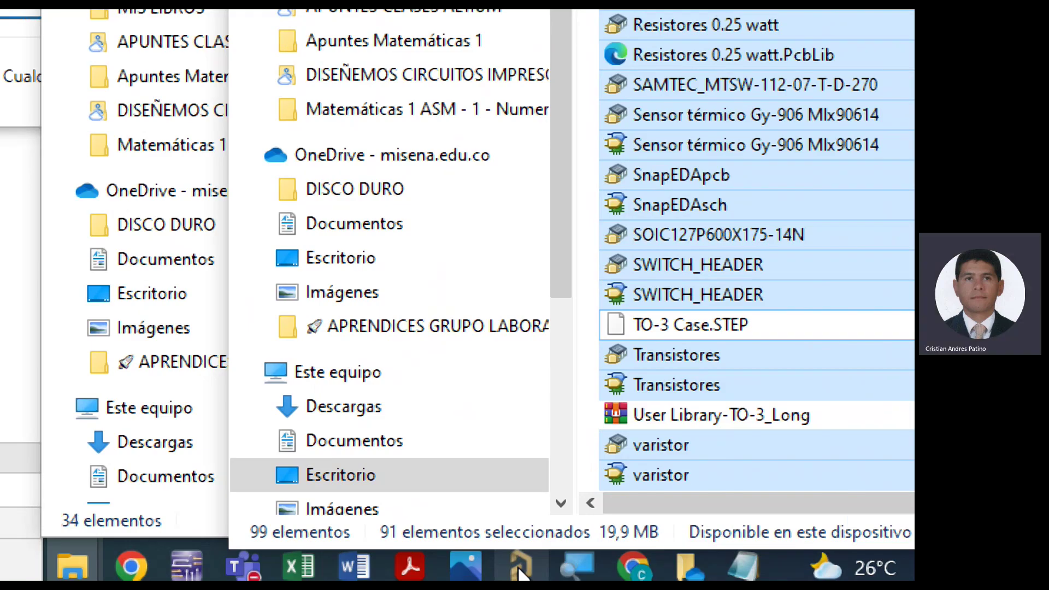
# Drag the 91 selected library files via the Altium taskbar icon onto its Projects panel
pyautogui.moveTo(517, 565)
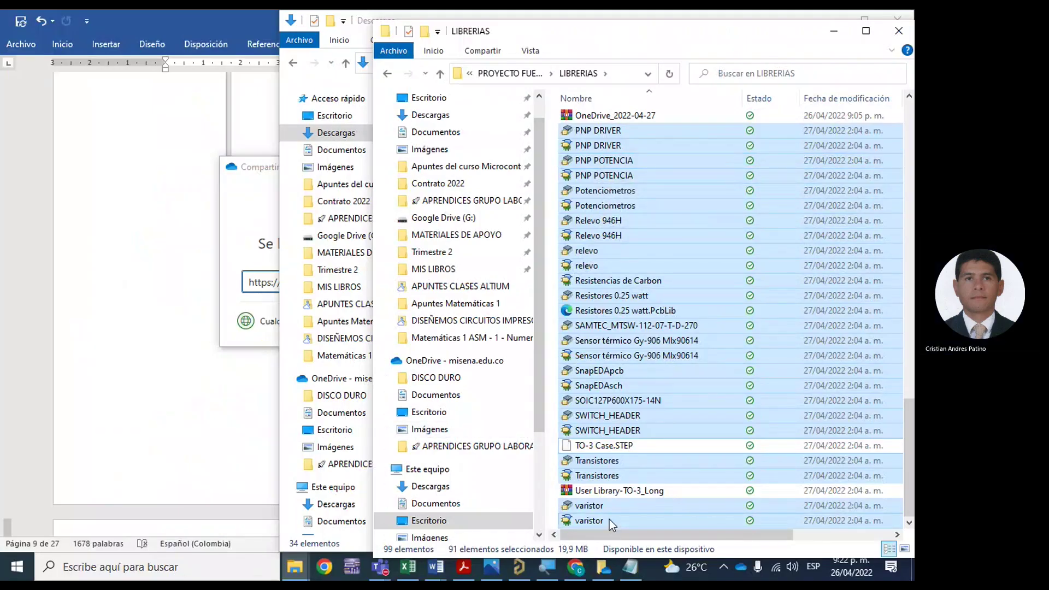
pyautogui.moveTo(605, 518); pyautogui.dragTo(107, 365)
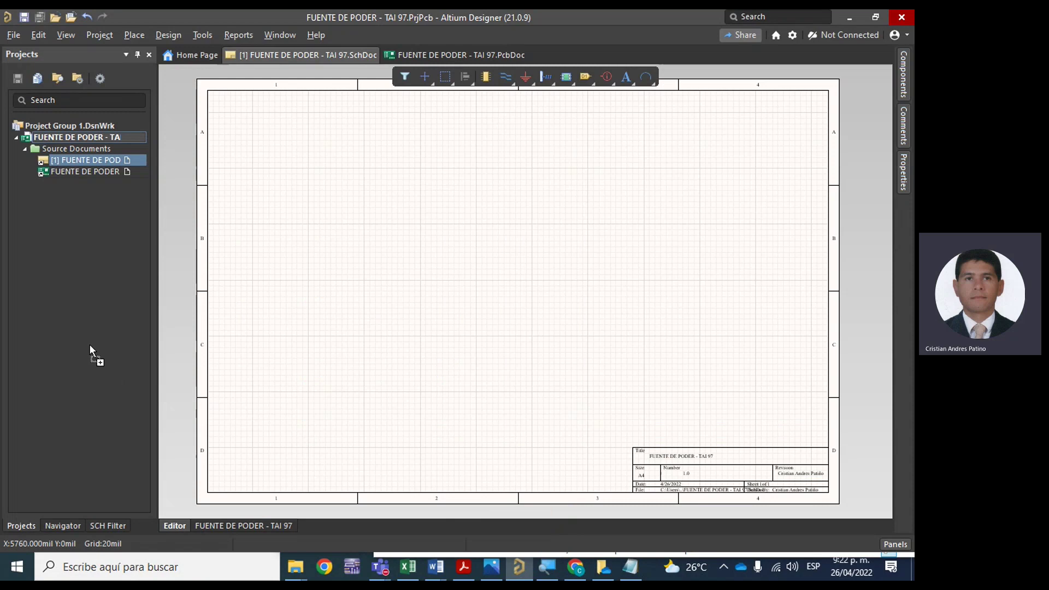
# Drop the library files into Altium, then bring the LIBRERIAS folder window back to the front
pyautogui.moveTo(33, 316); pyautogui.dragTo(80, 320)
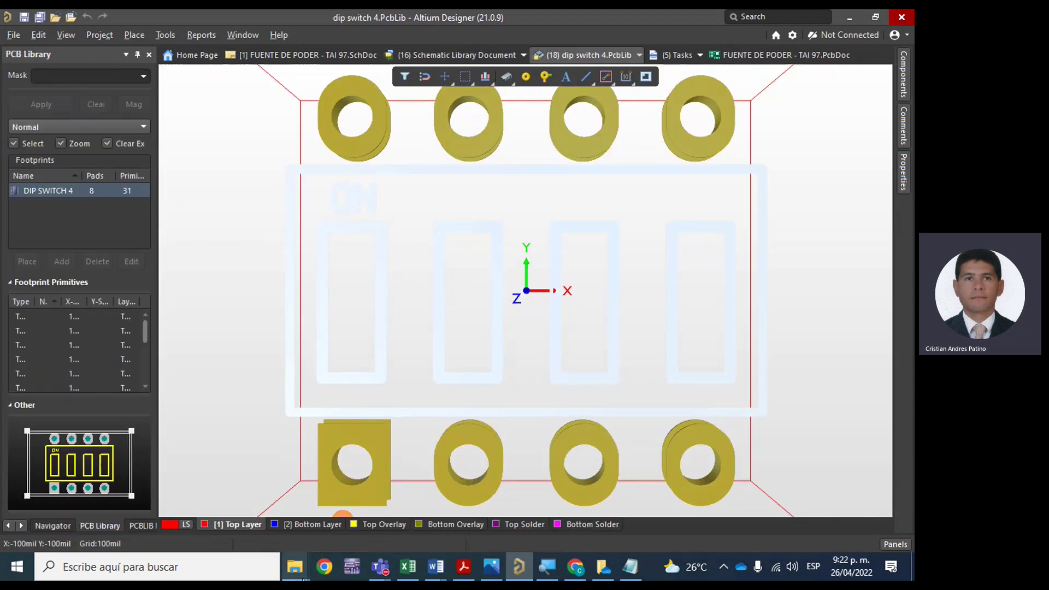
pyautogui.moveTo(295, 567)
pyautogui.click(394, 530)
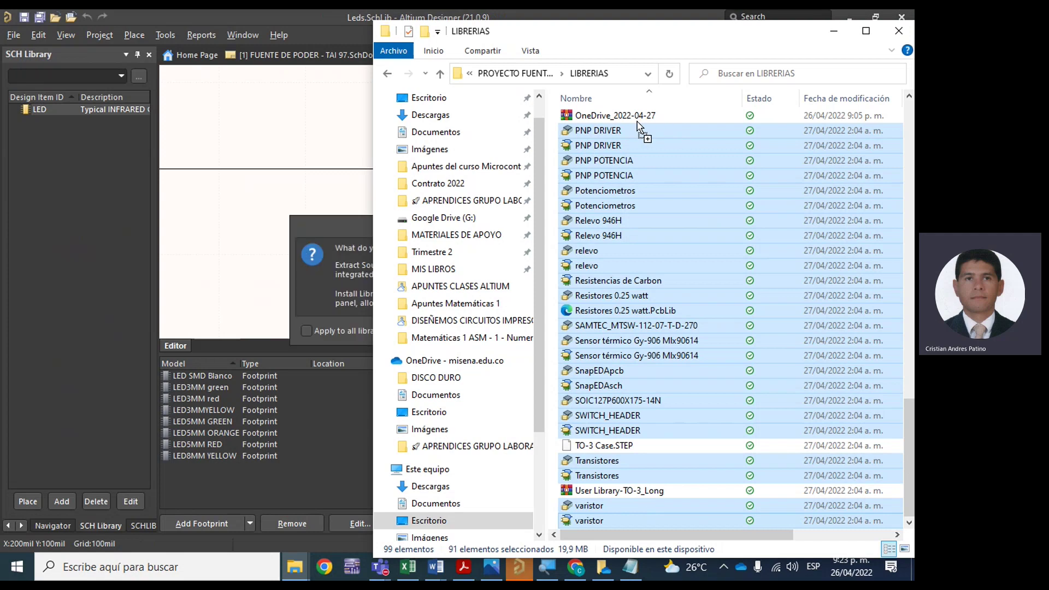
# Install the integrated library instead of extracting its sources
pyautogui.click(340, 233)
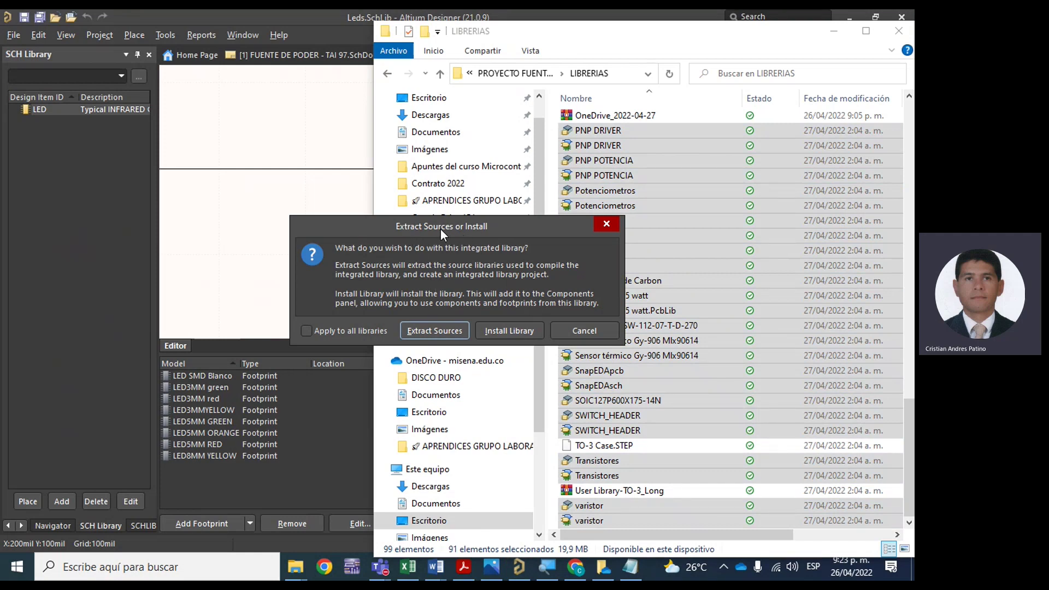
pyautogui.click(508, 330)
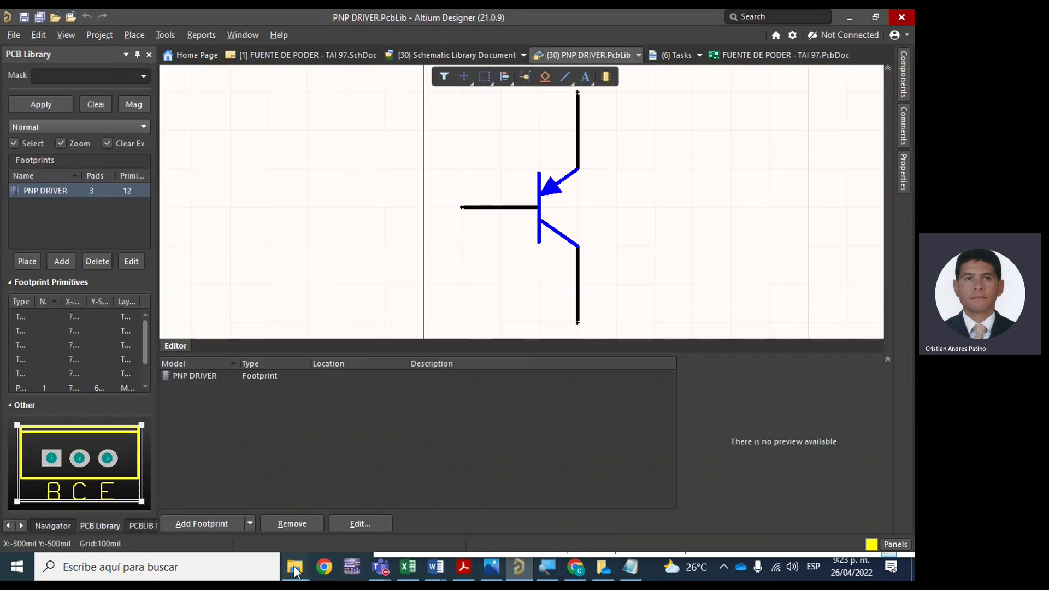
# Send more library files from LIBRERIAS over to Altium, then bring up the Notepad notes
pyautogui.moveTo(295, 566)
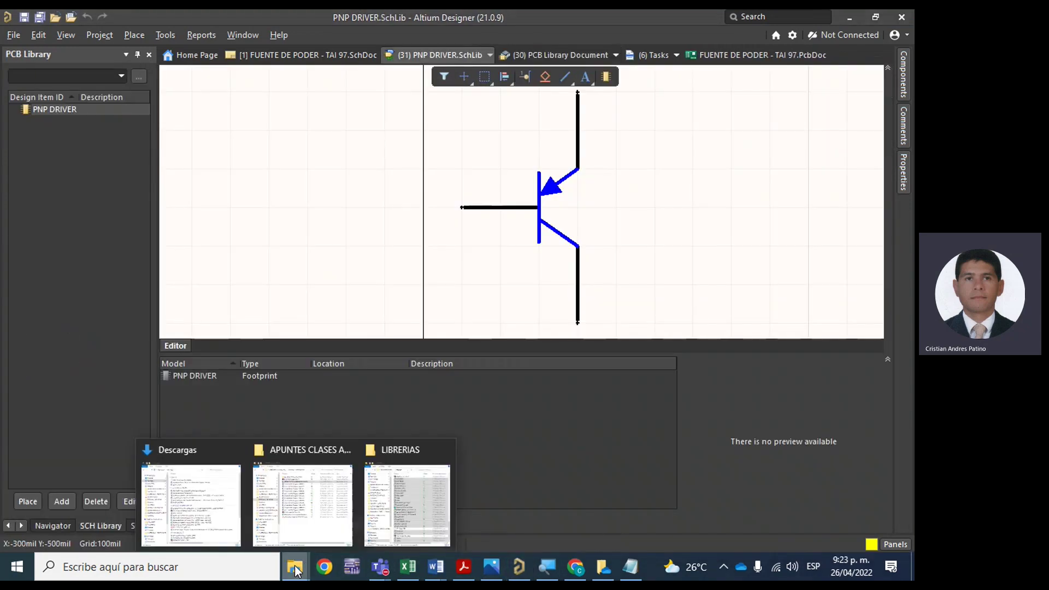
pyautogui.click(389, 499)
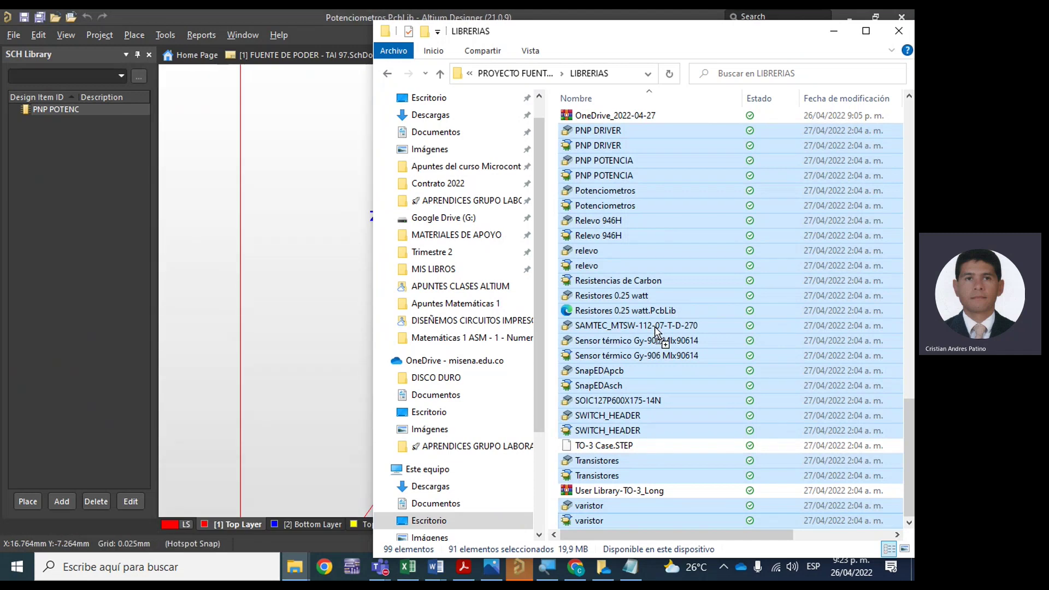
pyautogui.moveTo(656, 331); pyautogui.dragTo(517, 568)
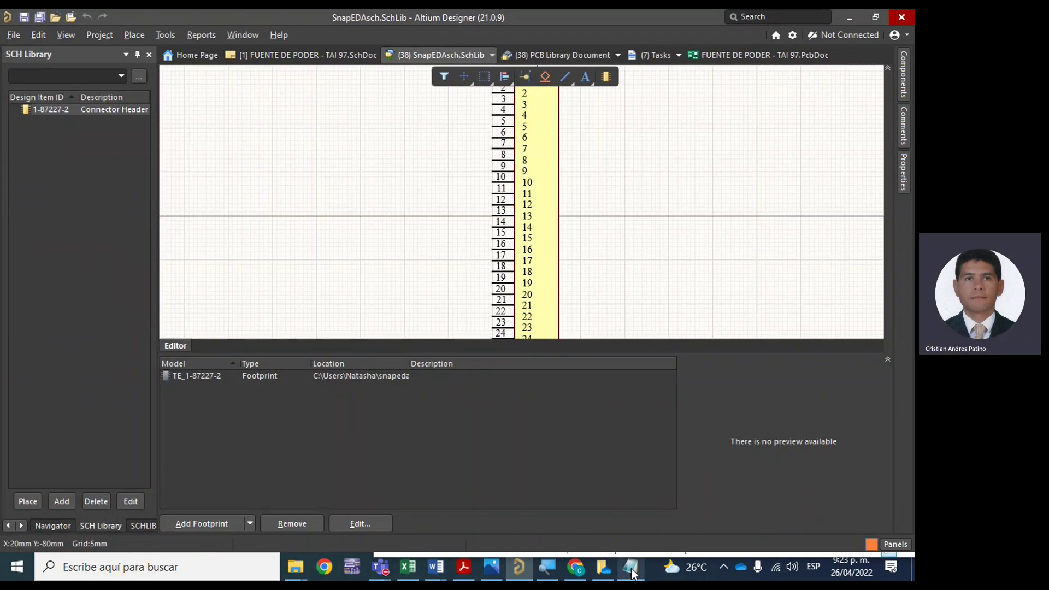
pyautogui.click(631, 569)
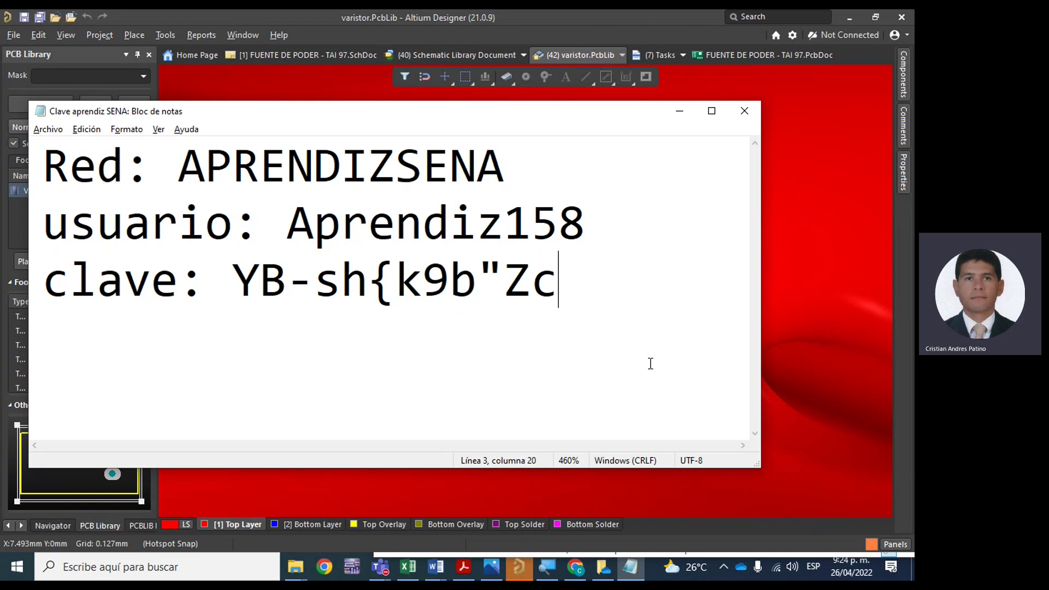
# Return to Altium from Notepad and close the Messages panel
pyautogui.click(176, 12)
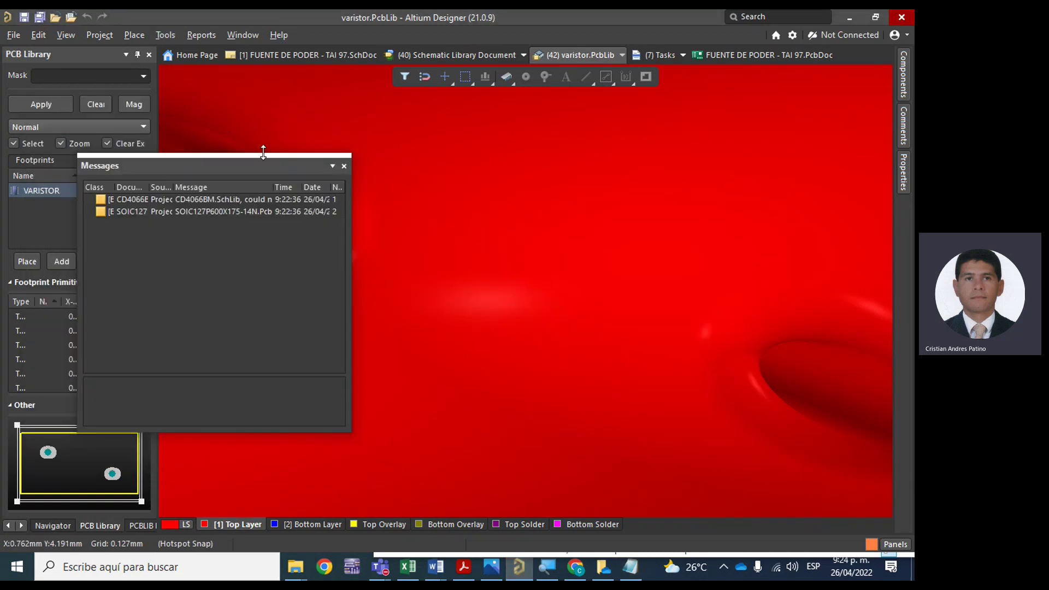
pyautogui.click(344, 167)
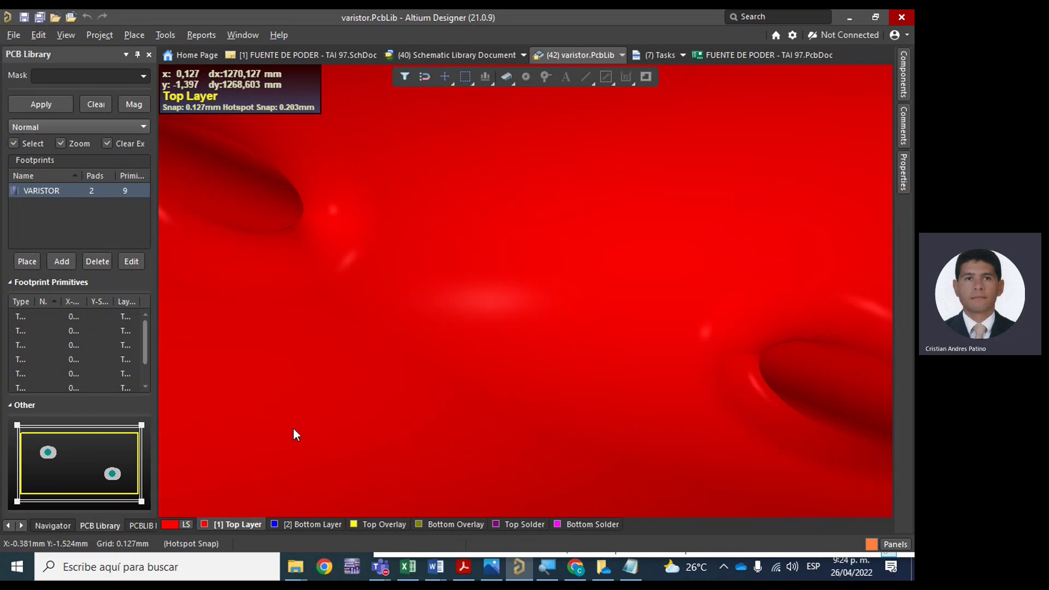
# Cycle the side panel through Projects and PCB Library, ending on the Navigator view
pyautogui.click(7, 526)
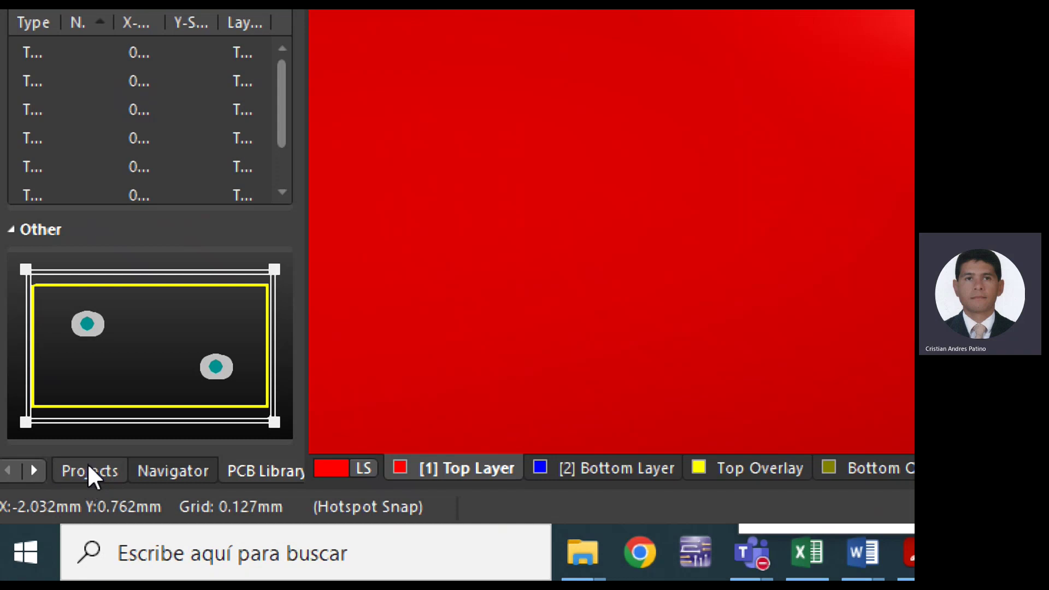
pyautogui.click(93, 469)
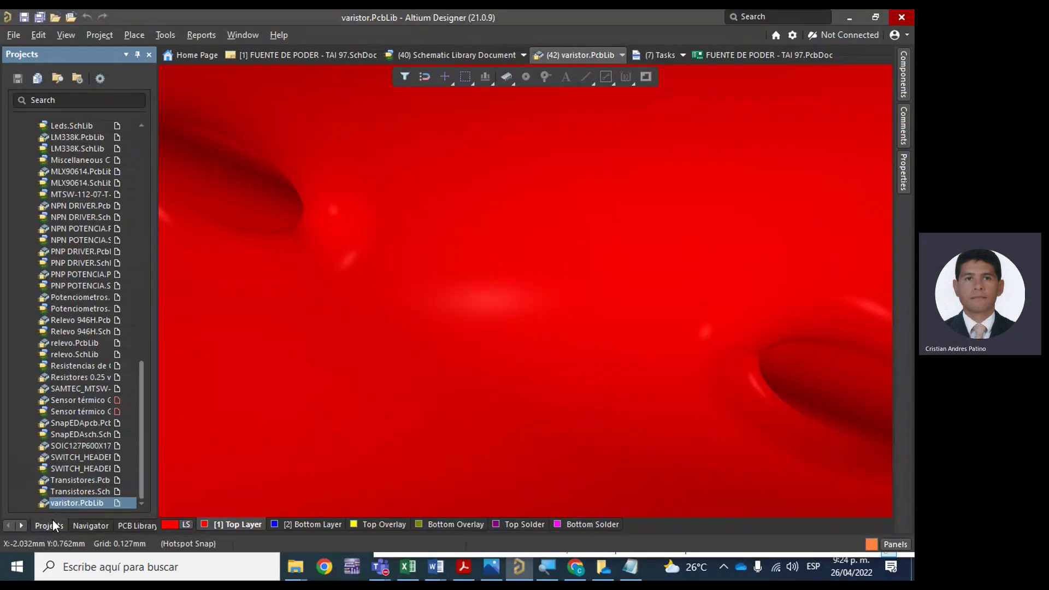
pyautogui.scroll(15, 61, 474)
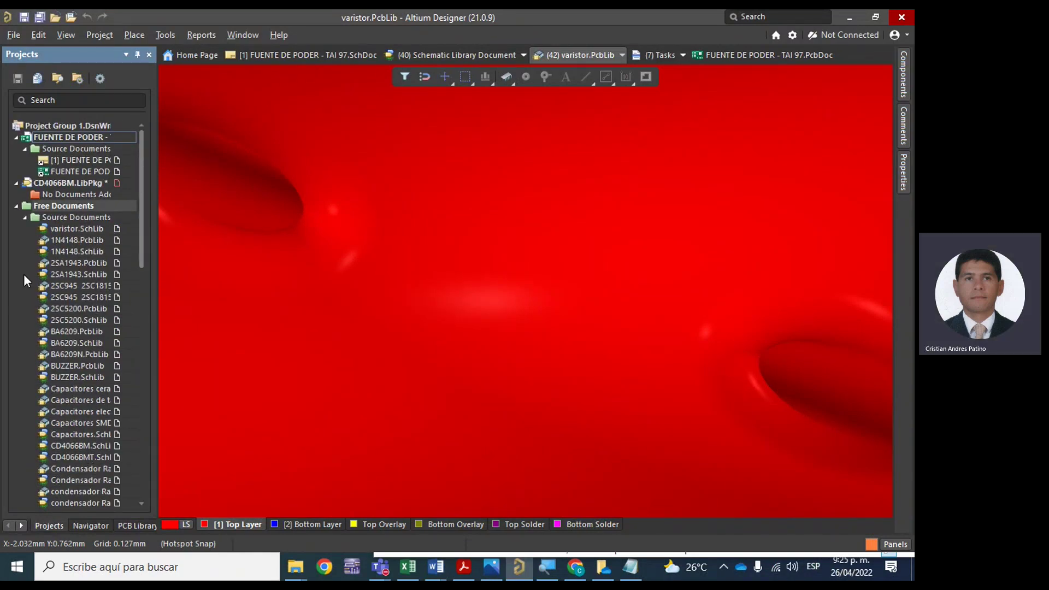
pyautogui.click(87, 527)
pyautogui.click(126, 526)
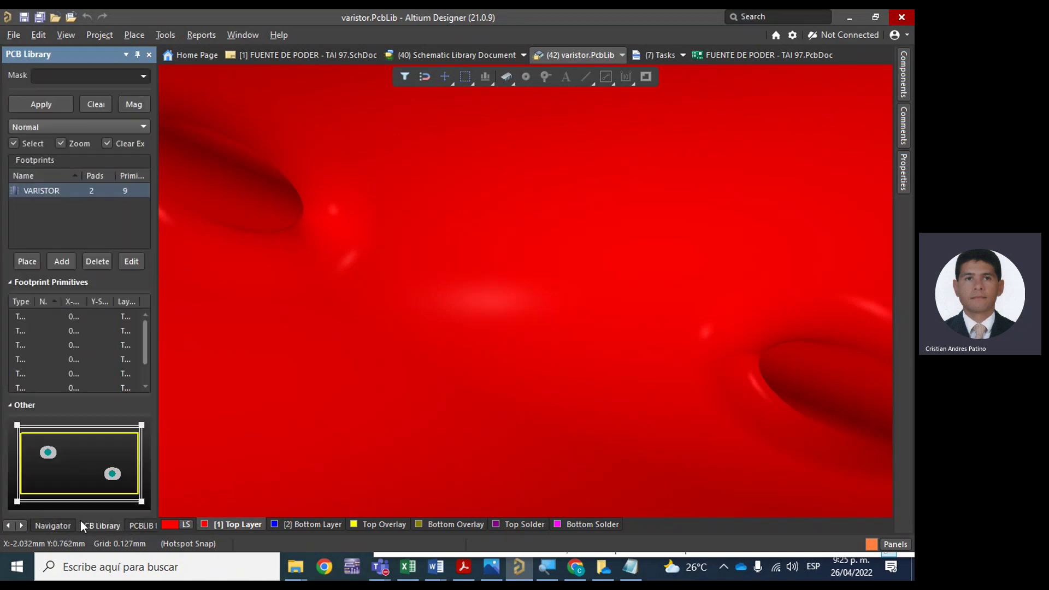
pyautogui.click(58, 526)
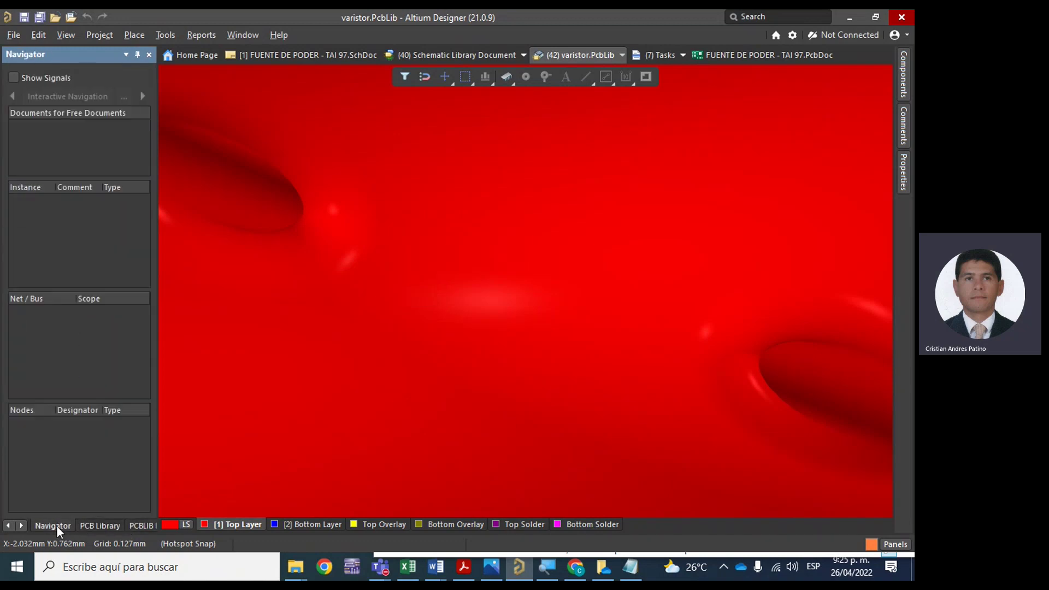
pyautogui.click(8, 527)
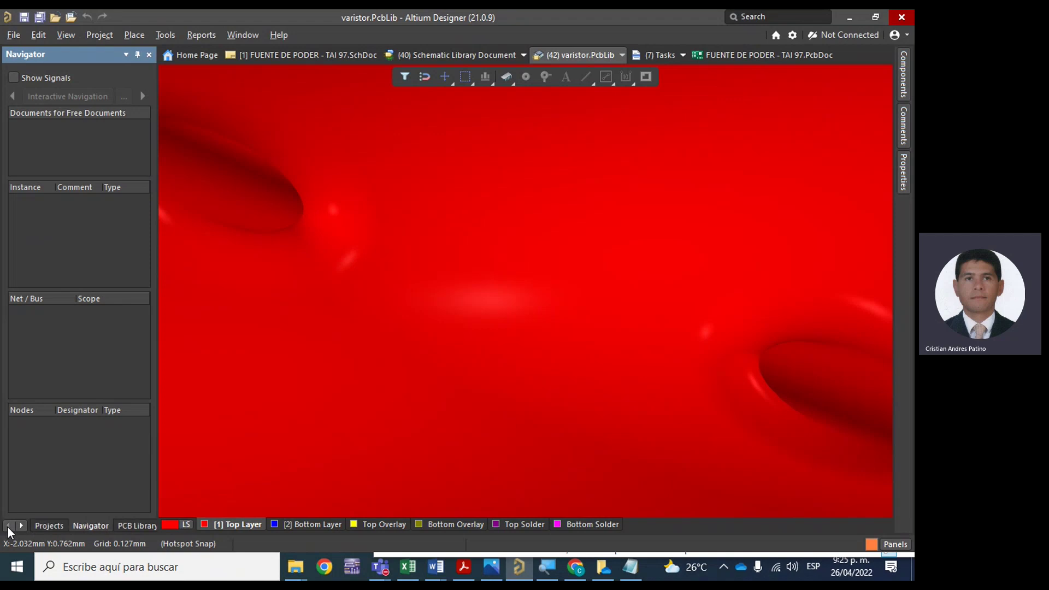
# Show the Projects tree with FUENTE DE PODER and varistor.SchLib through condensador Radial 40x70.PcbLib
pyautogui.click(51, 528)
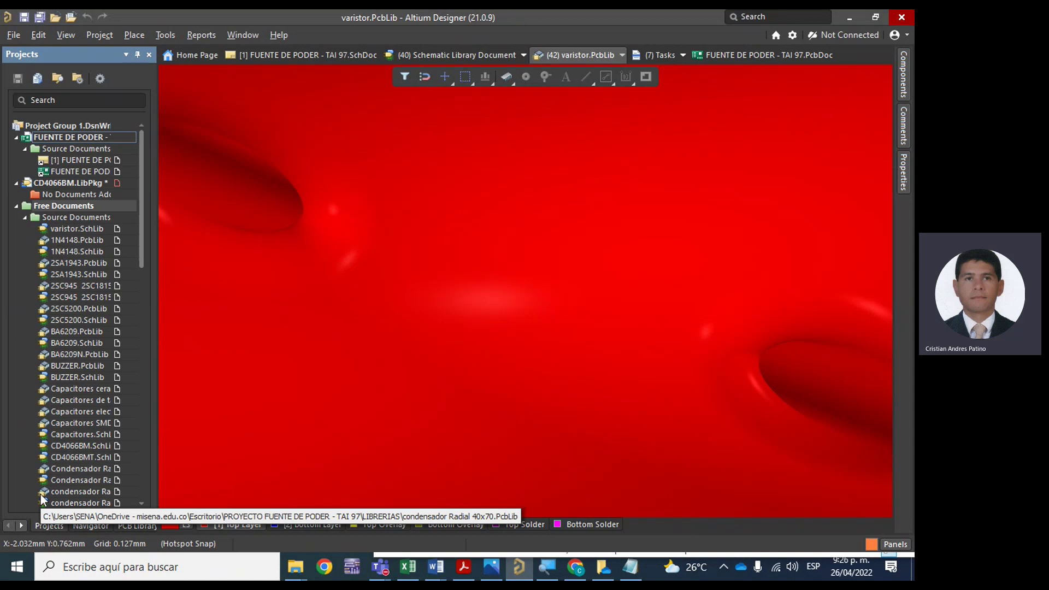
pyautogui.doubleClick(42, 494)
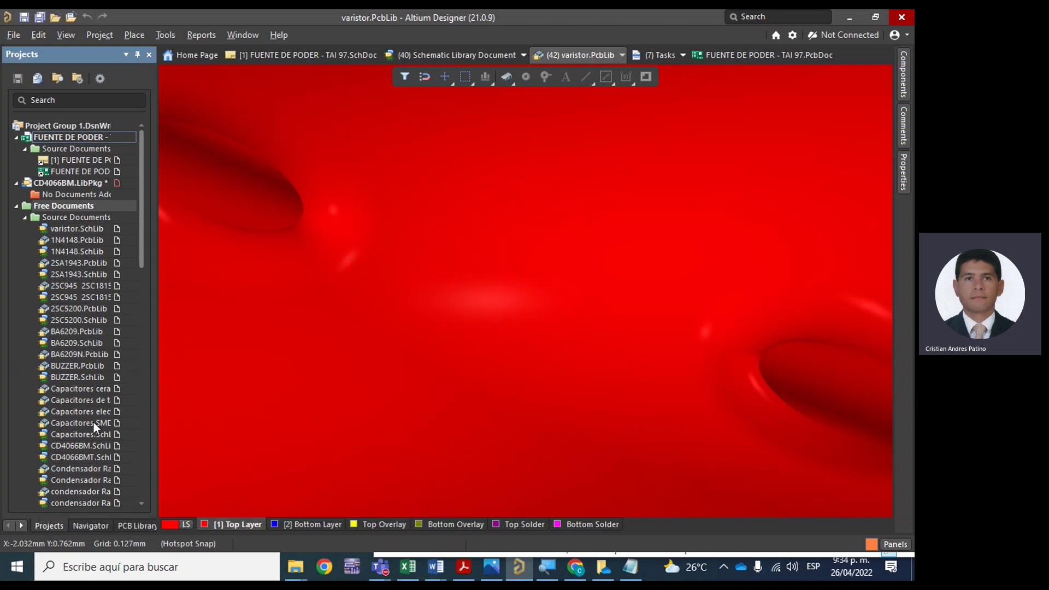
# Scroll through the Free Documents libraries, then collapse the Source Documents folder
pyautogui.scroll(-15, 100, 343)
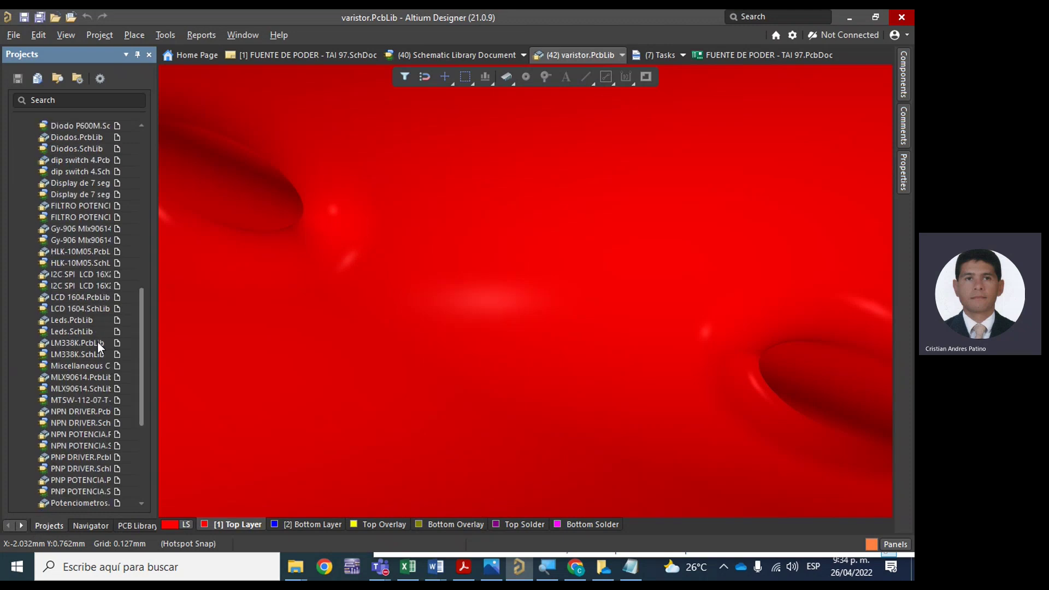
pyautogui.scroll(10, 74, 393)
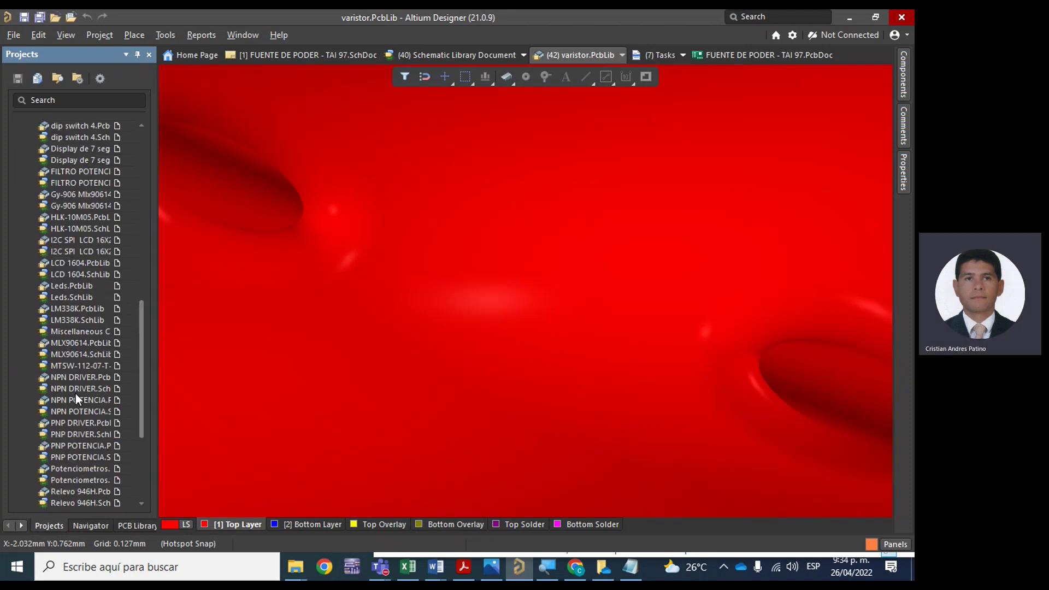
pyautogui.scroll(-5, 76, 393)
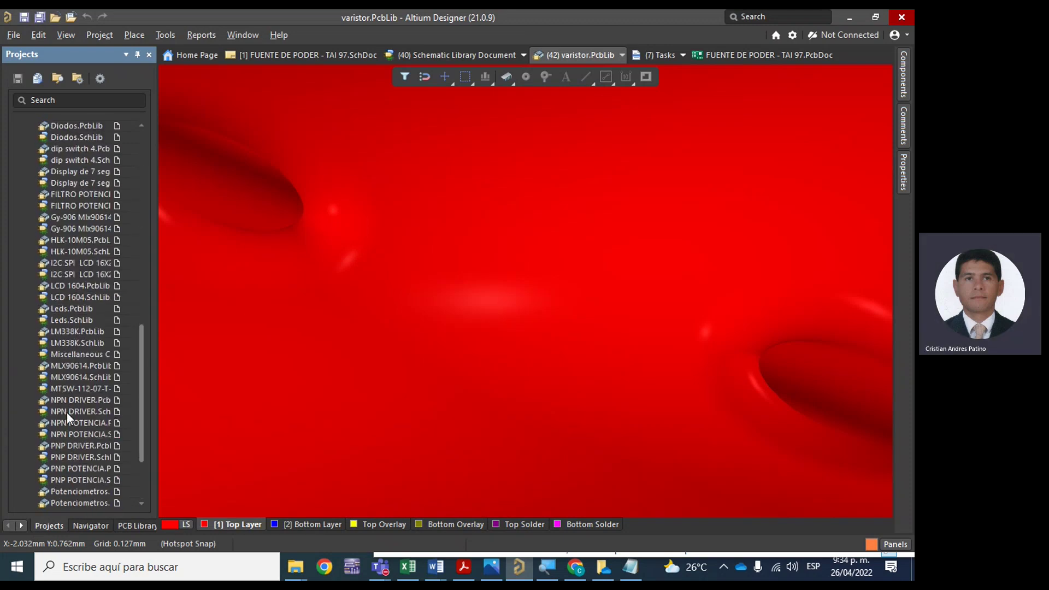
pyautogui.scroll(12, 61, 420)
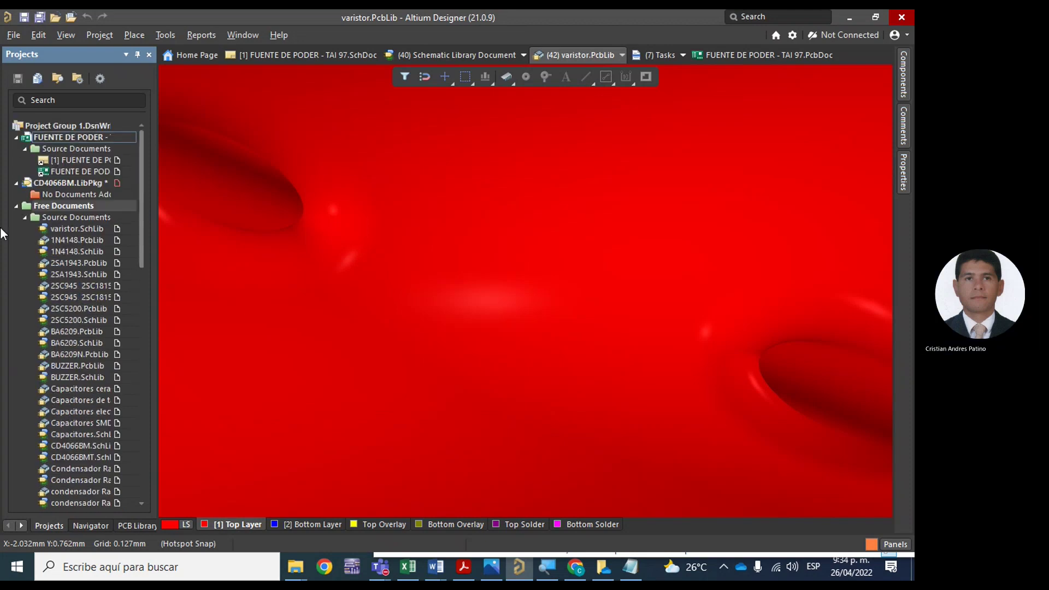
pyautogui.click(25, 218)
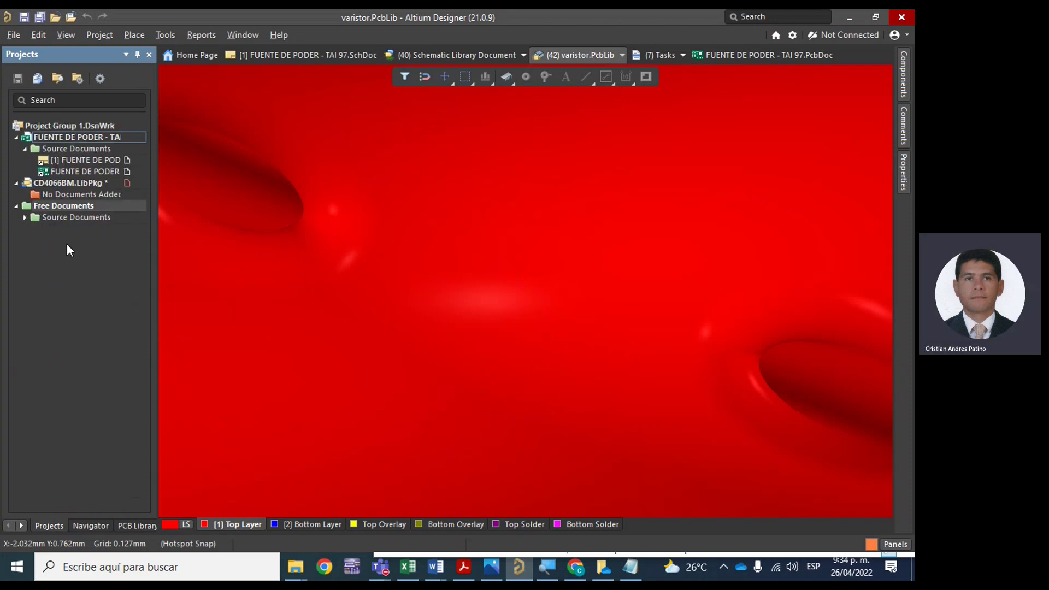
pyautogui.click(25, 218)
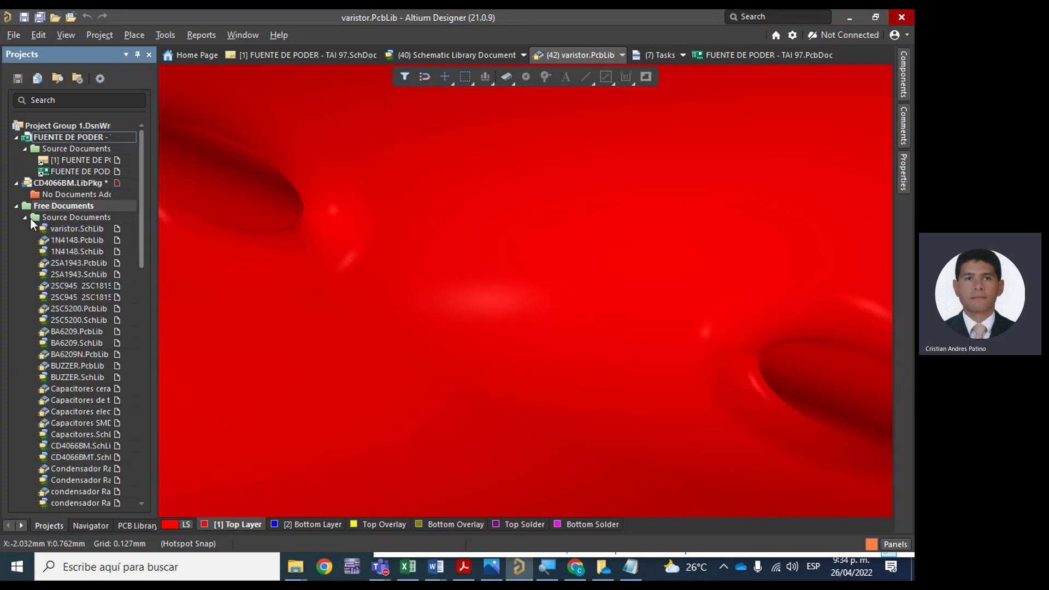
pyautogui.click(25, 218)
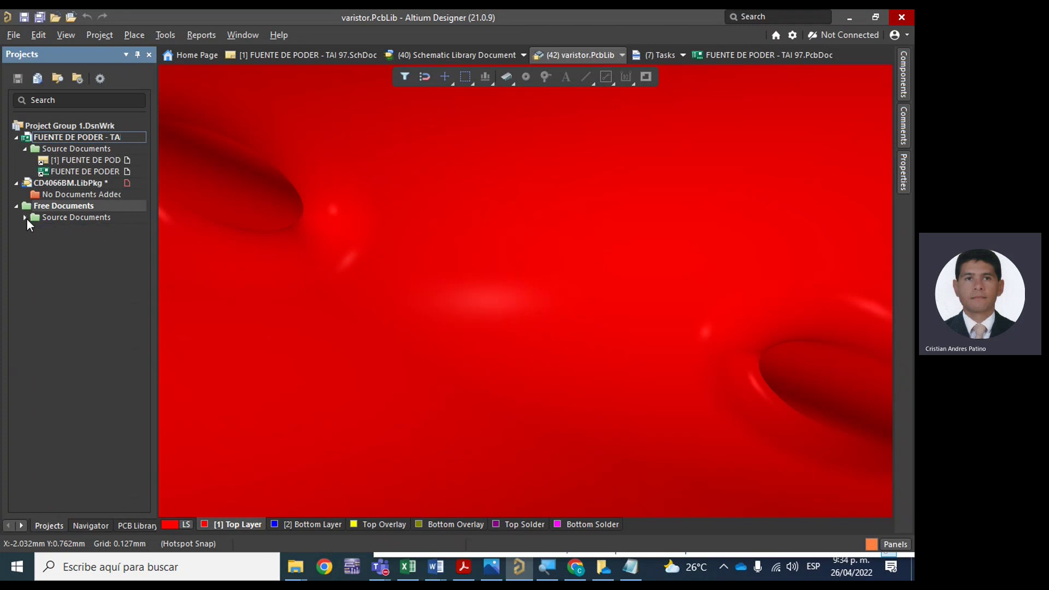
# Close All on Free Documents' Source Documents, choosing Save None and confirming with OK
pyautogui.rightClick(59, 218)
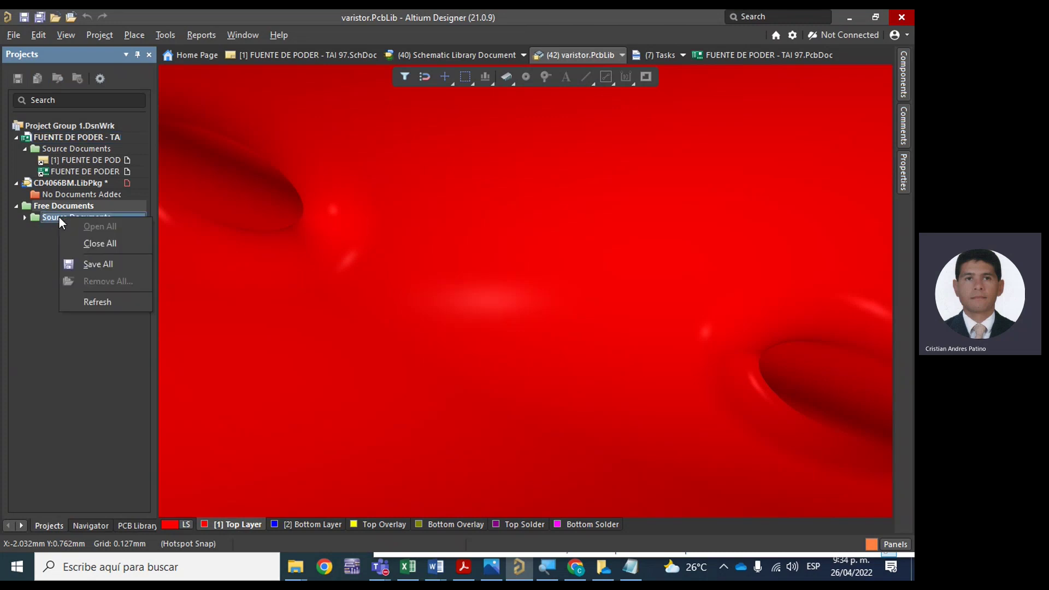
pyautogui.click(92, 243)
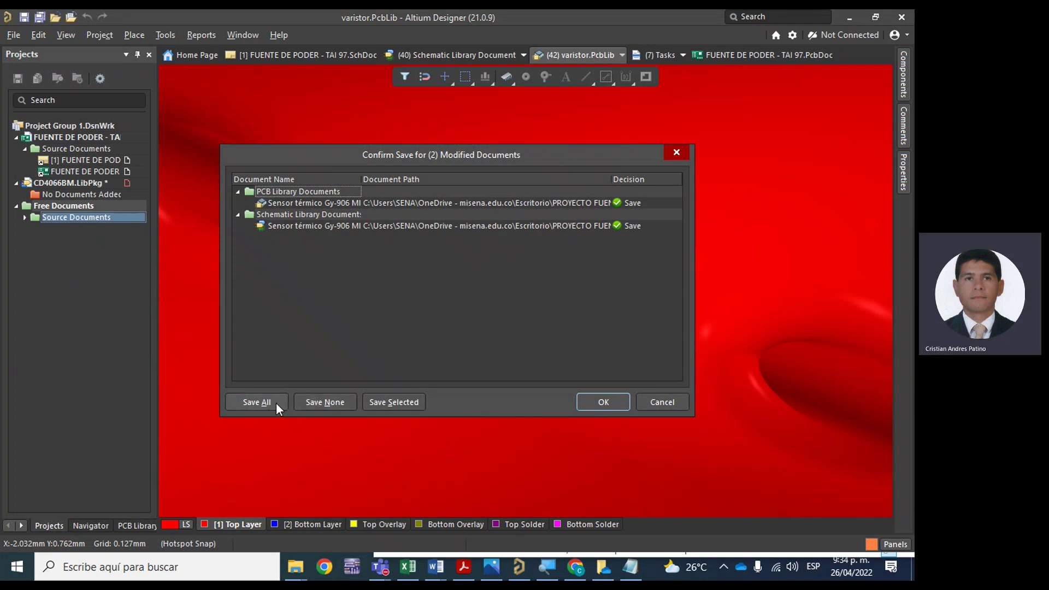
pyautogui.click(323, 404)
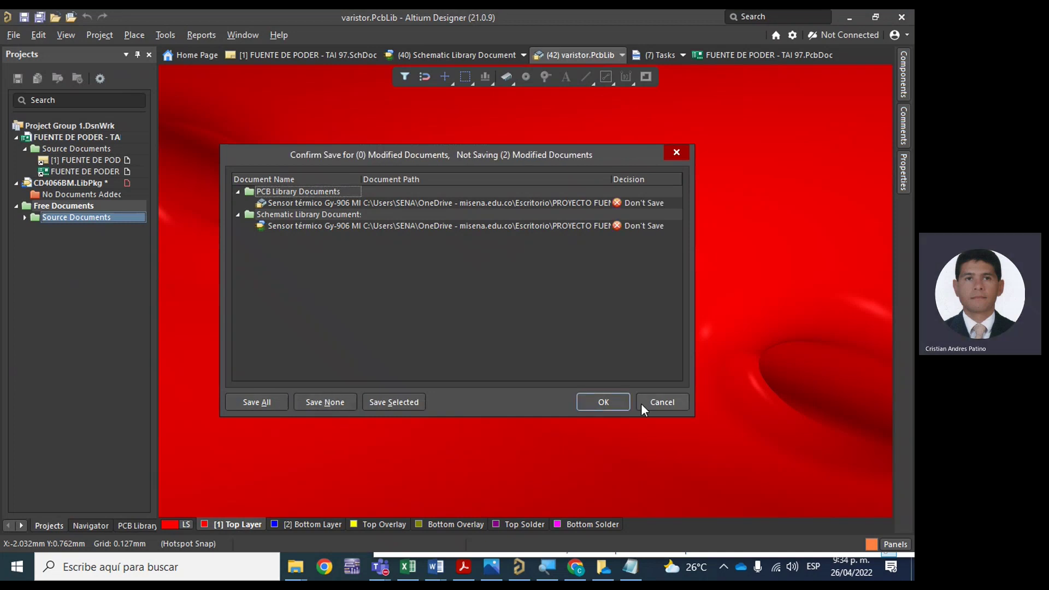
pyautogui.click(603, 402)
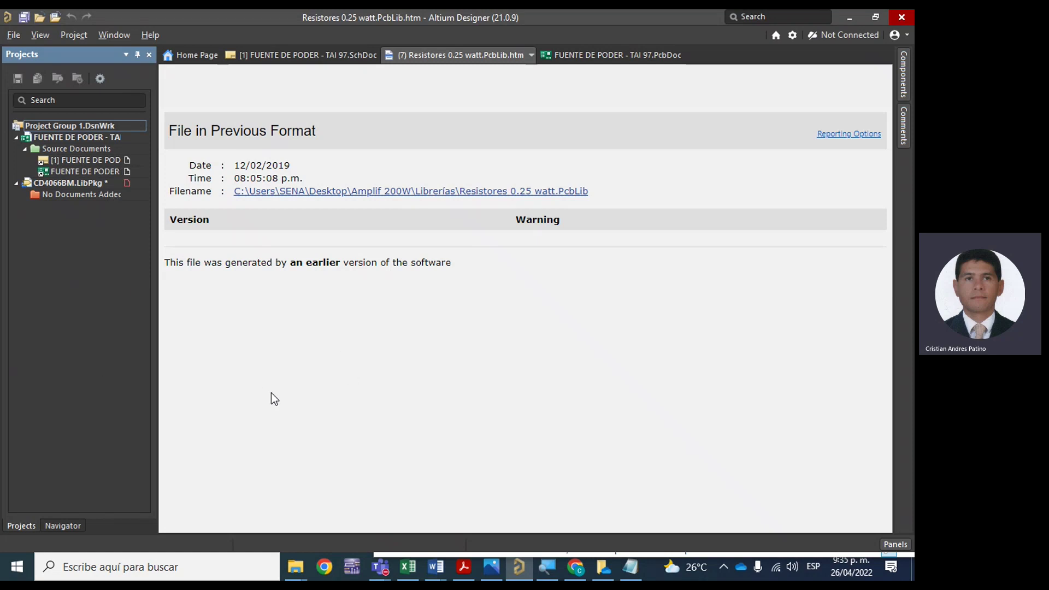
# Save all documents, then close the CD4066BM.LibPkg project
pyautogui.click(13, 35)
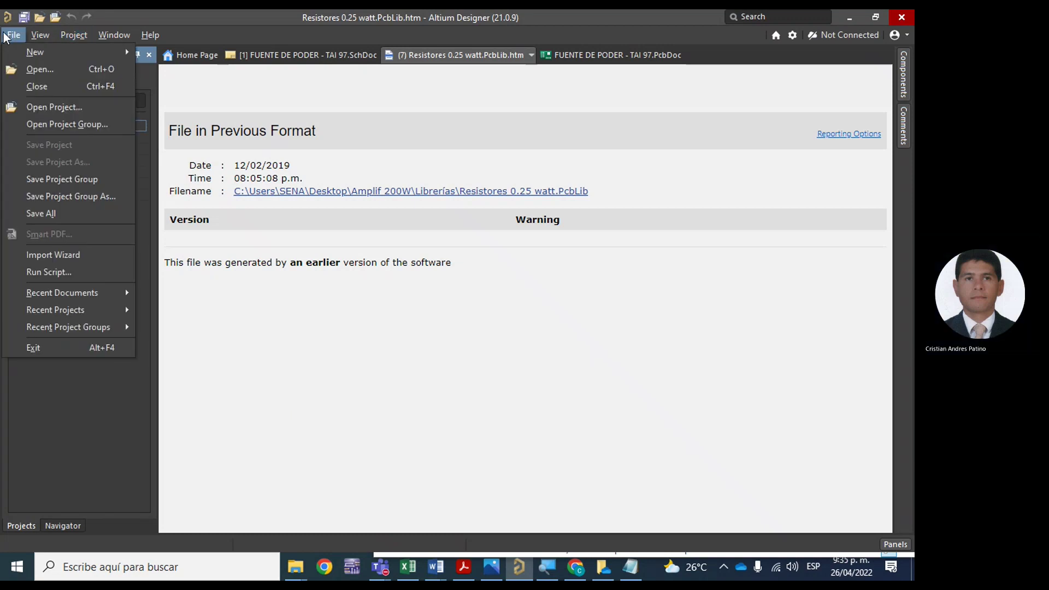
pyautogui.click(75, 211)
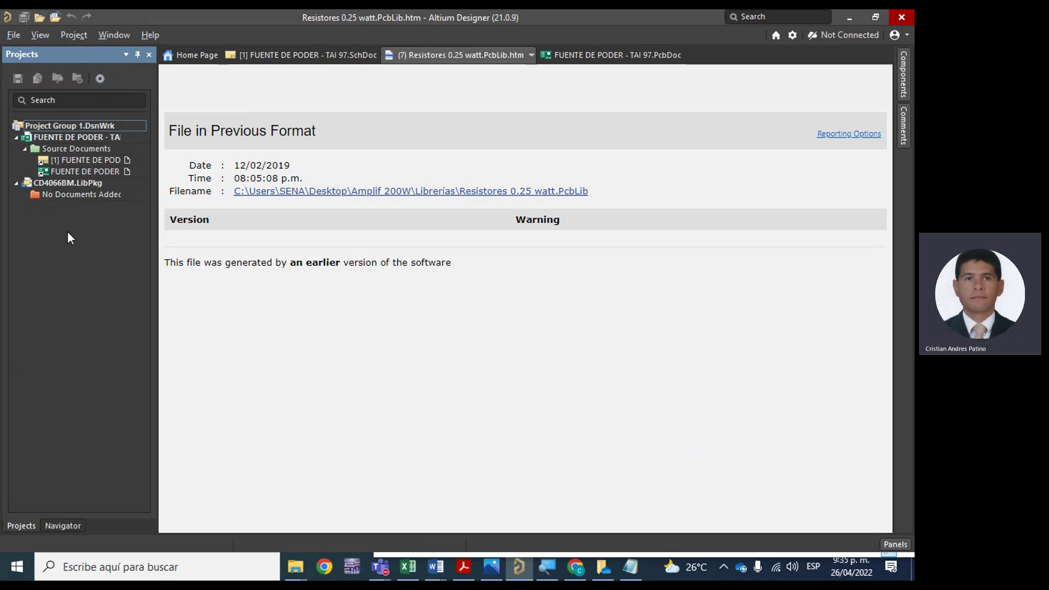
pyautogui.rightClick(80, 185)
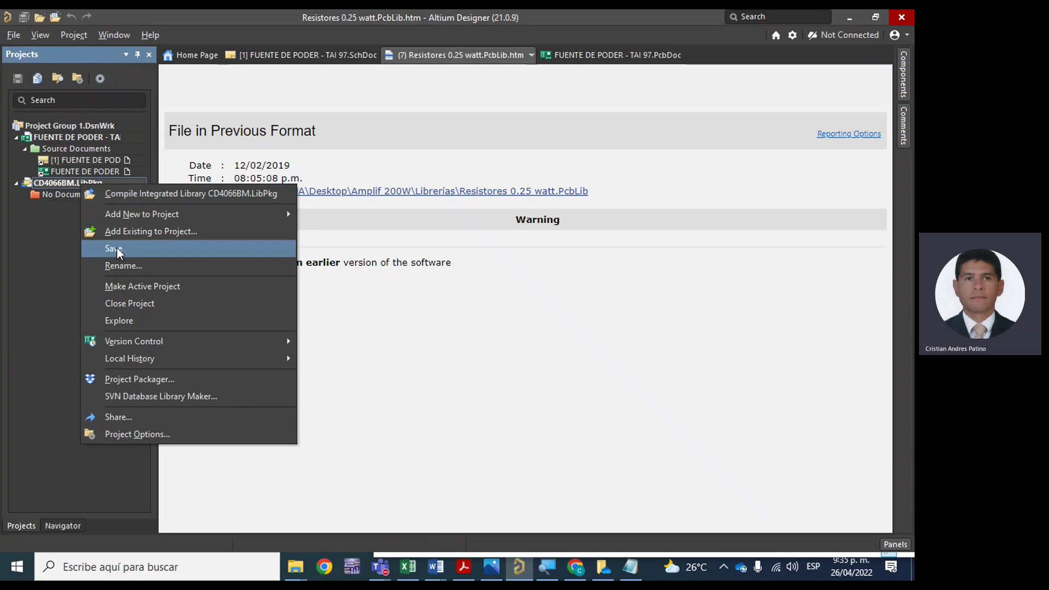
pyautogui.click(132, 304)
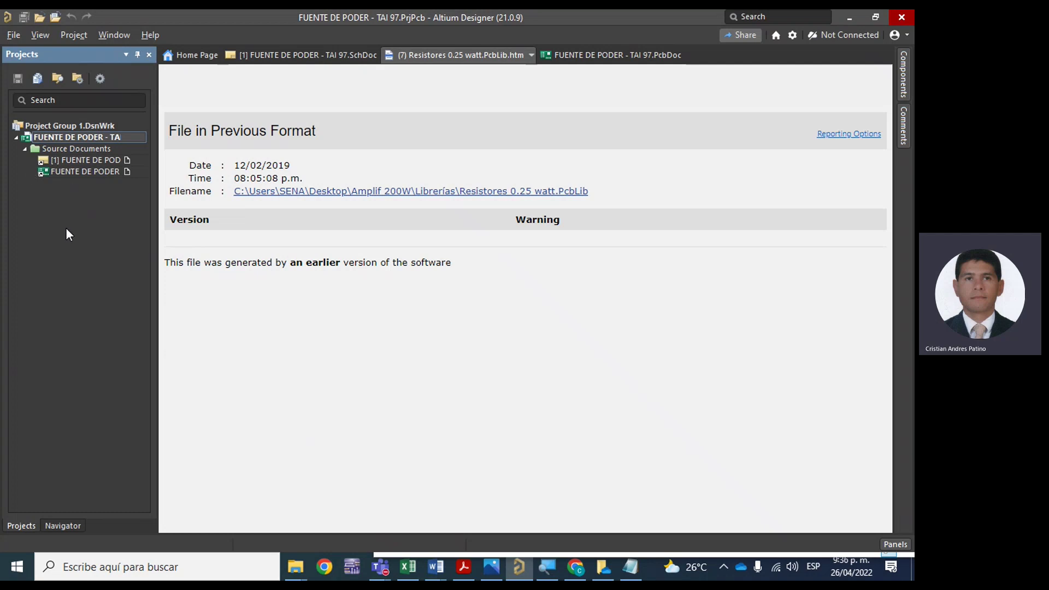
# Open the FUENTE DE PODER schematic and close the Librerías 2019 OneDrive browser window
pyautogui.doubleClick(79, 160)
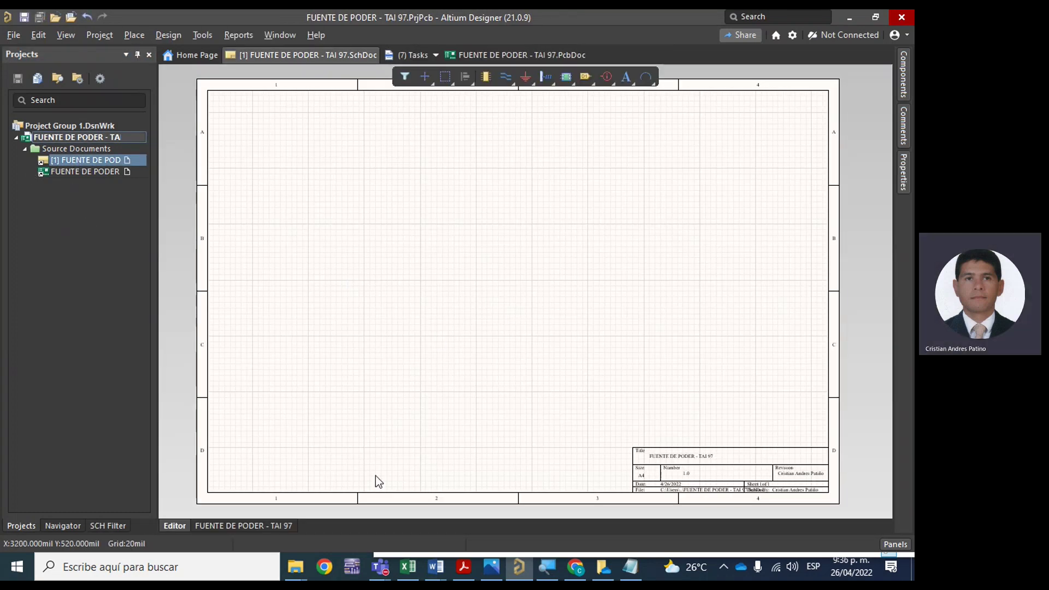
pyautogui.moveTo(575, 569)
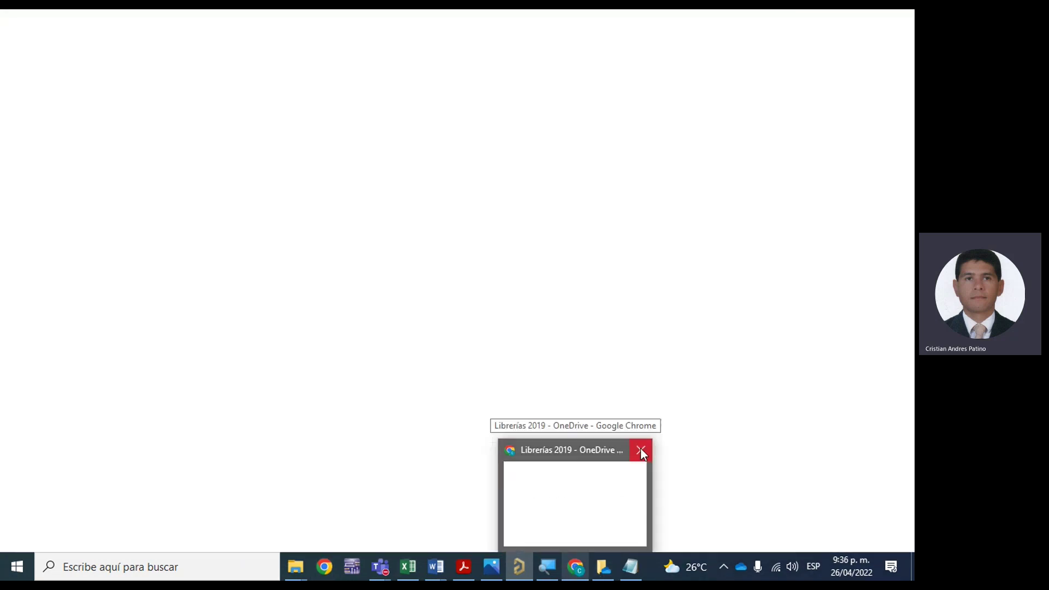
pyautogui.click(640, 450)
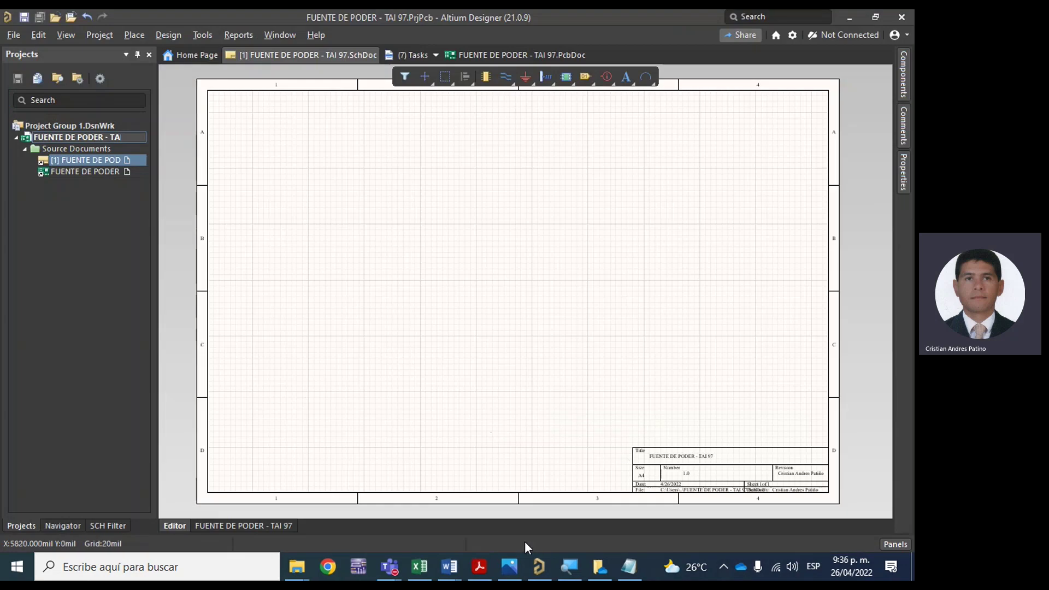
# Launch Chrome under the instructor's personal profile and open the SAF shortcut tile
pyautogui.click(333, 577)
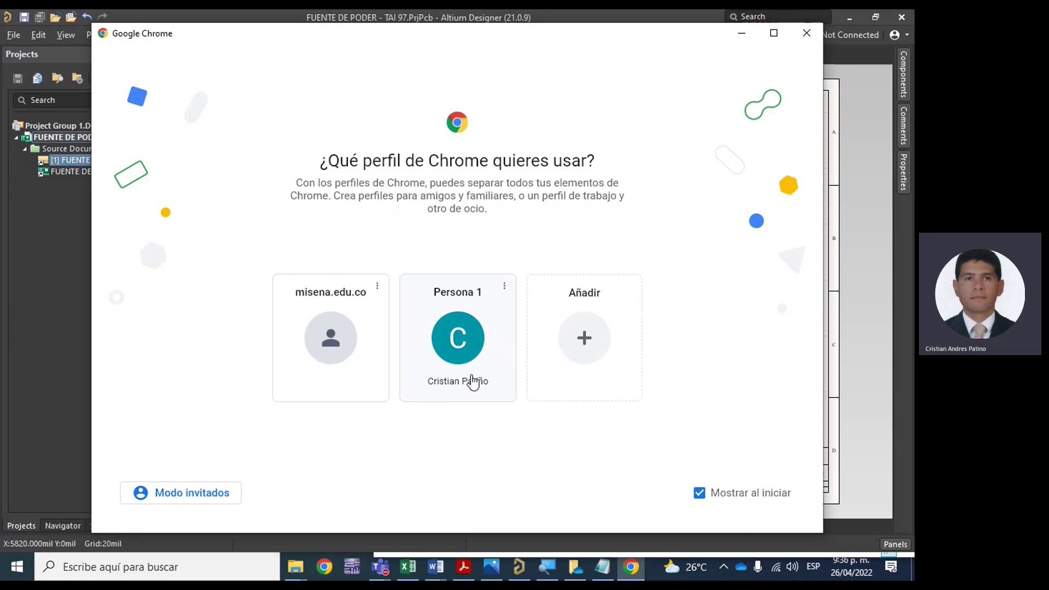
pyautogui.click(470, 342)
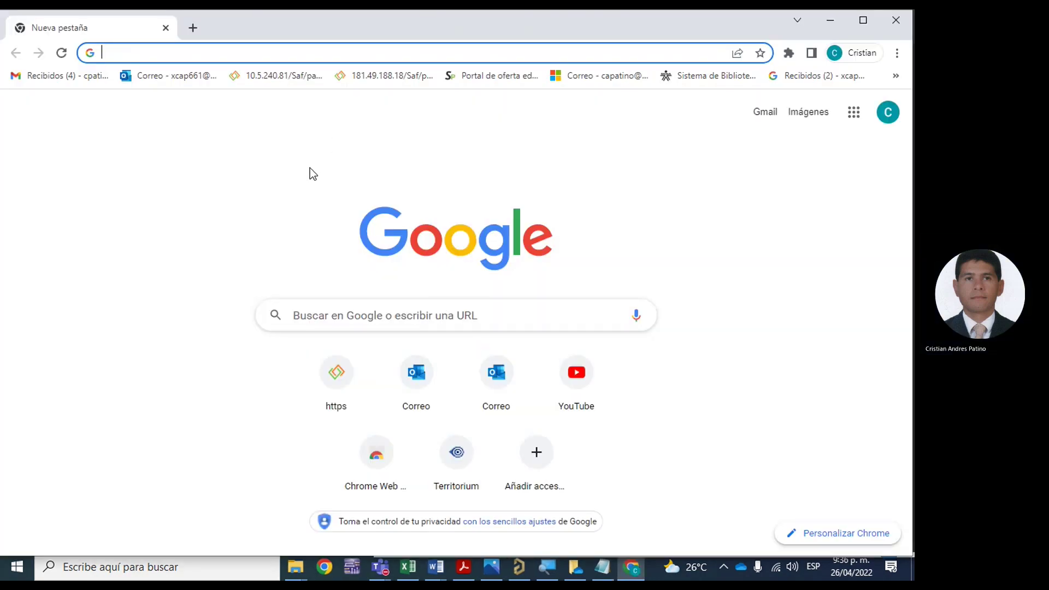
pyautogui.click(347, 396)
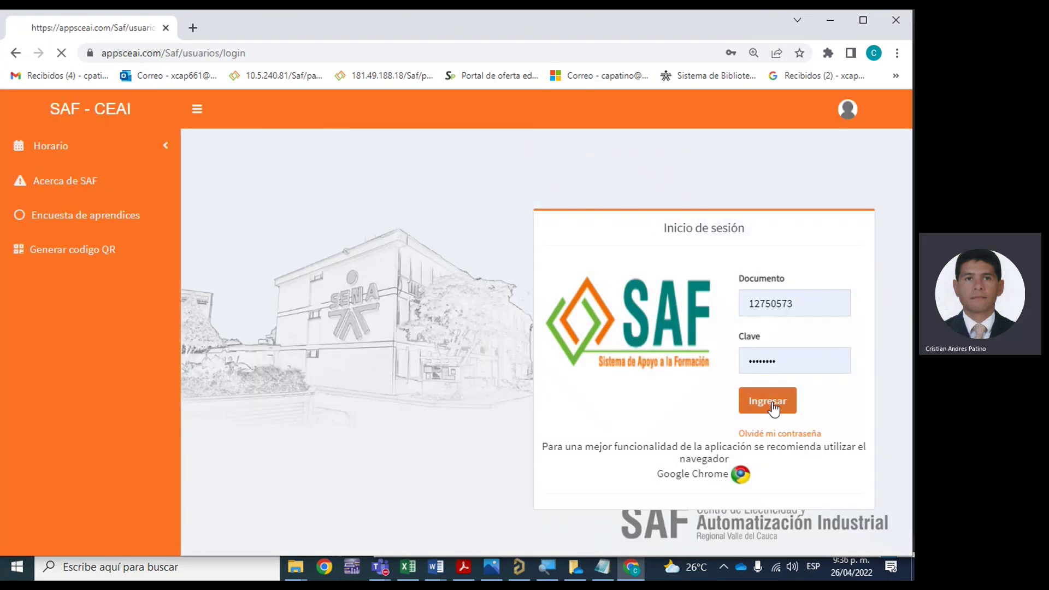
# Sign in to SAF and open the Formación > Asistencia course list
pyautogui.click(773, 407)
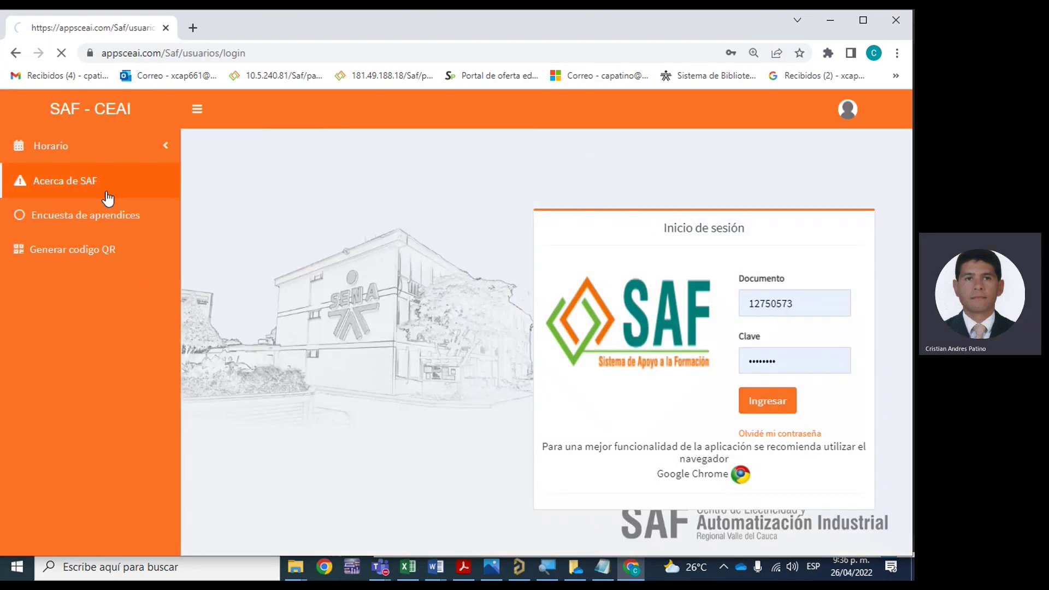
pyautogui.click(90, 178)
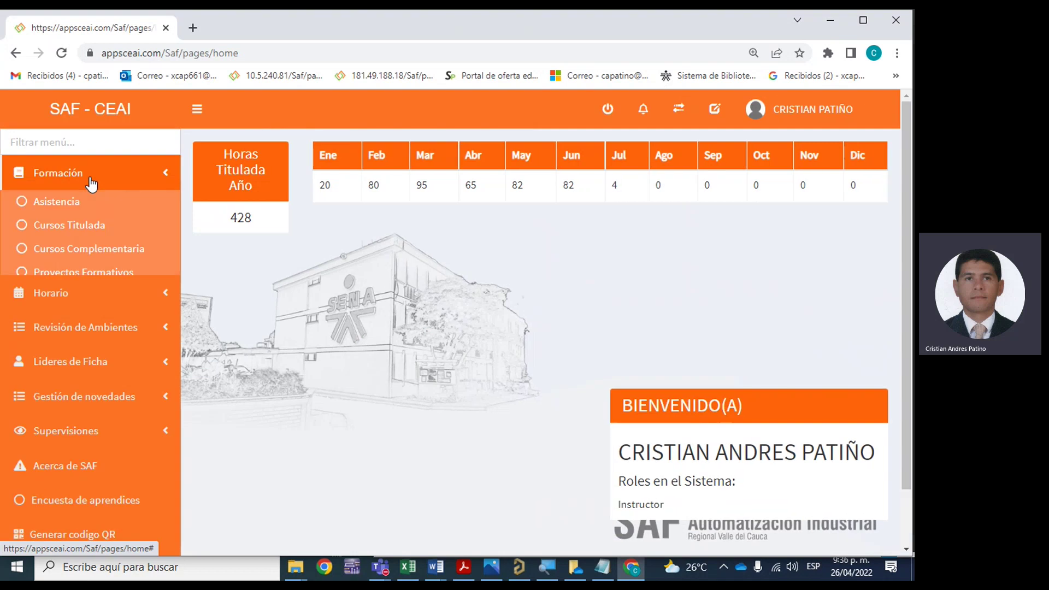
pyautogui.click(57, 202)
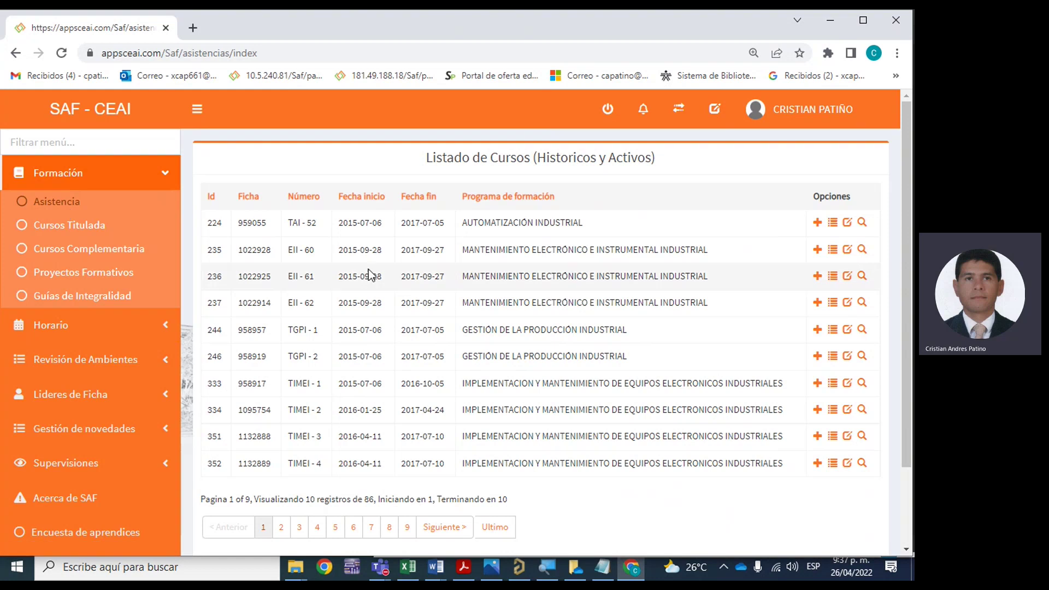
# Go to page 8 and add the 26 April 2022 attendance for course TAI - 97
pyautogui.click(494, 528)
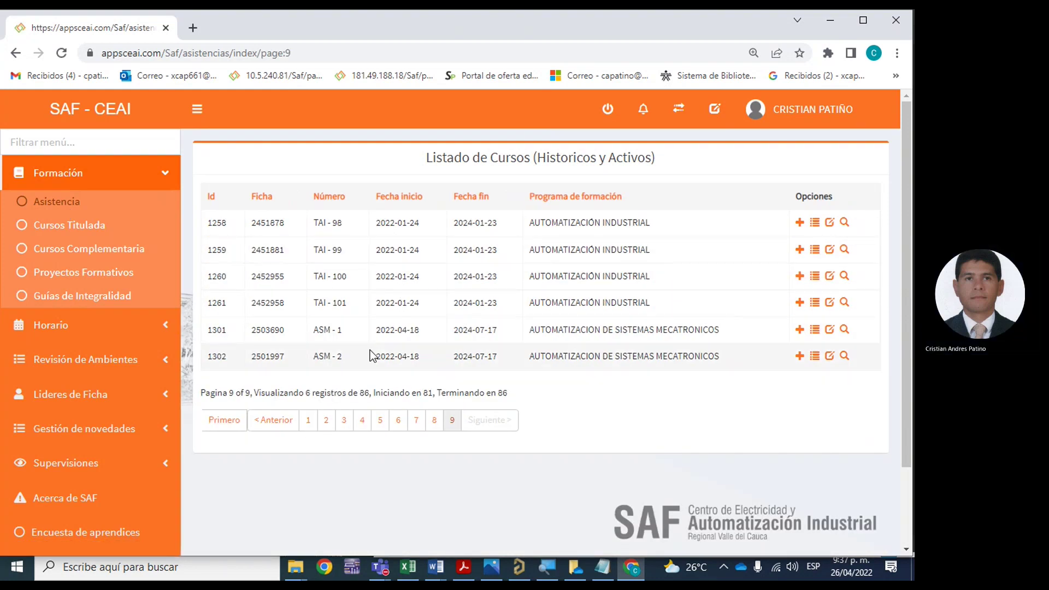
pyautogui.click(438, 420)
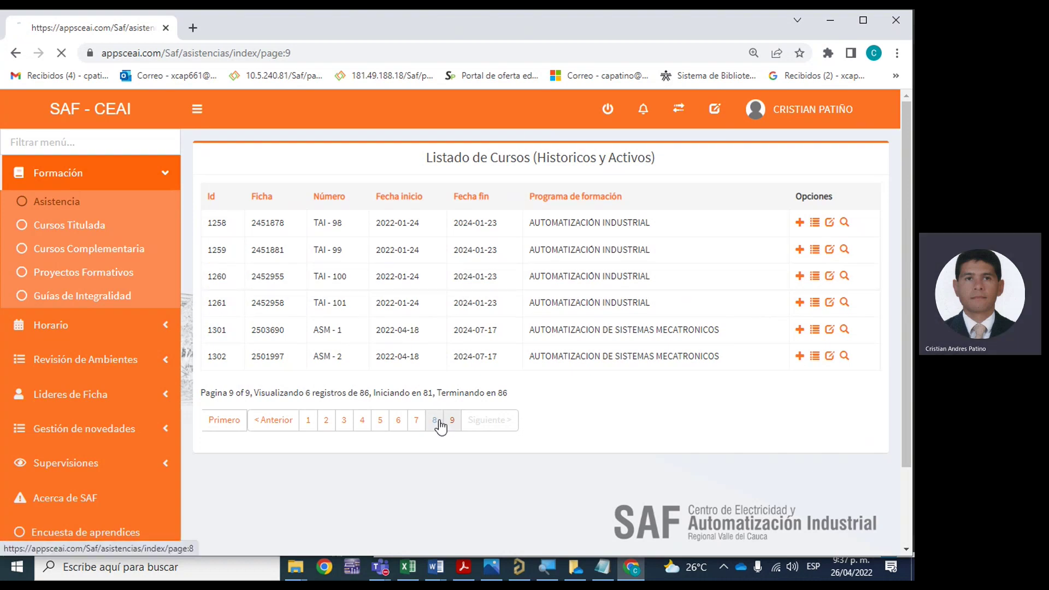
pyautogui.click(809, 438)
pyautogui.scroll(-3, 656, 312)
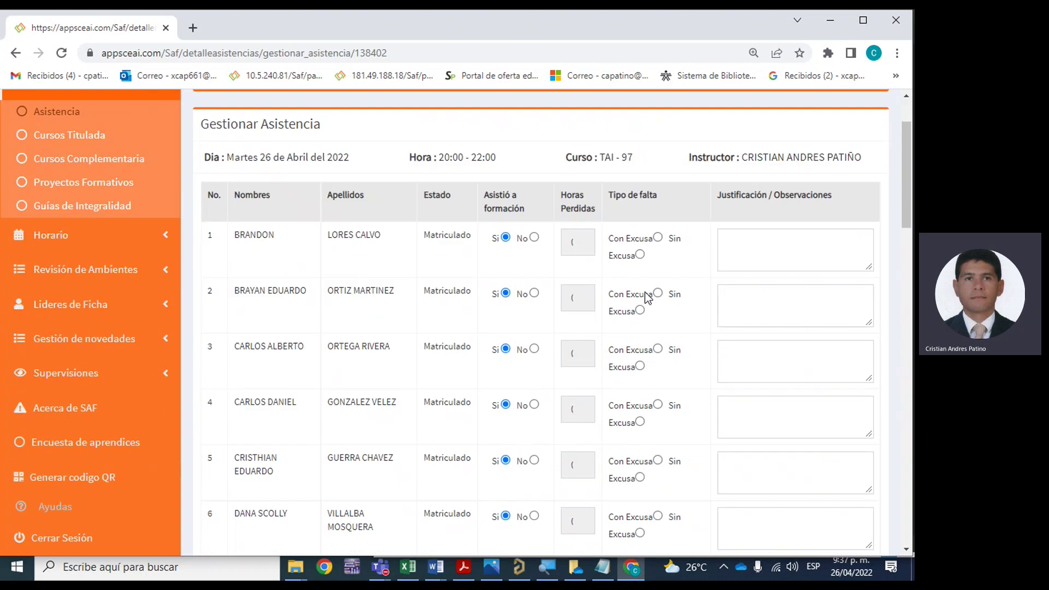